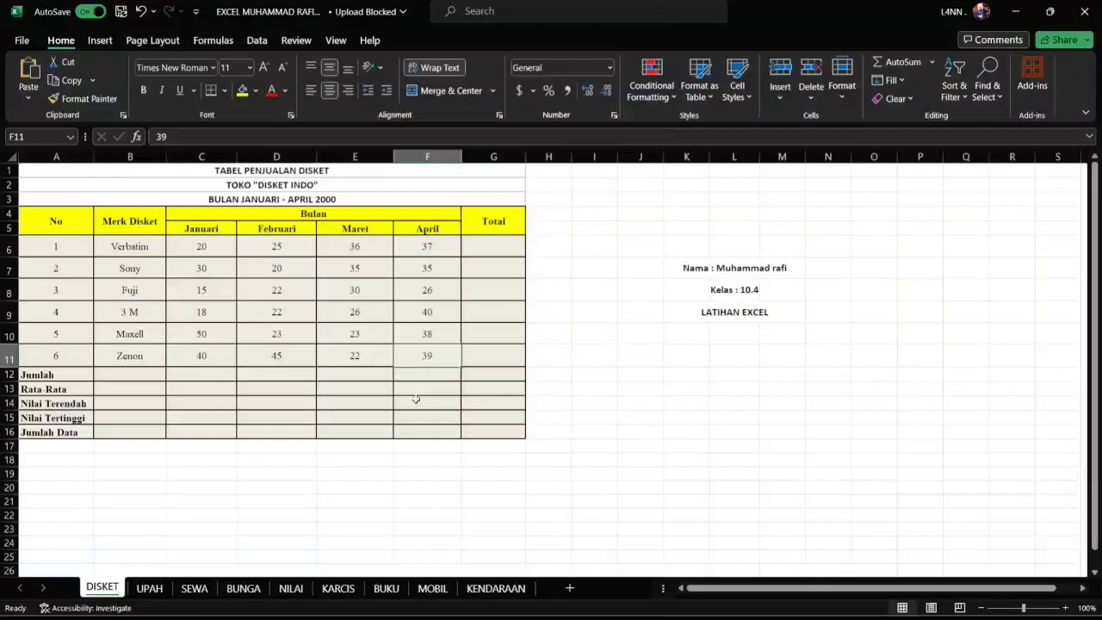
Examine the disk sales table's title rows, column headers and summary row labels on the DISKET sheet
{"action": "left_click", "coordinate": [83, 169]}
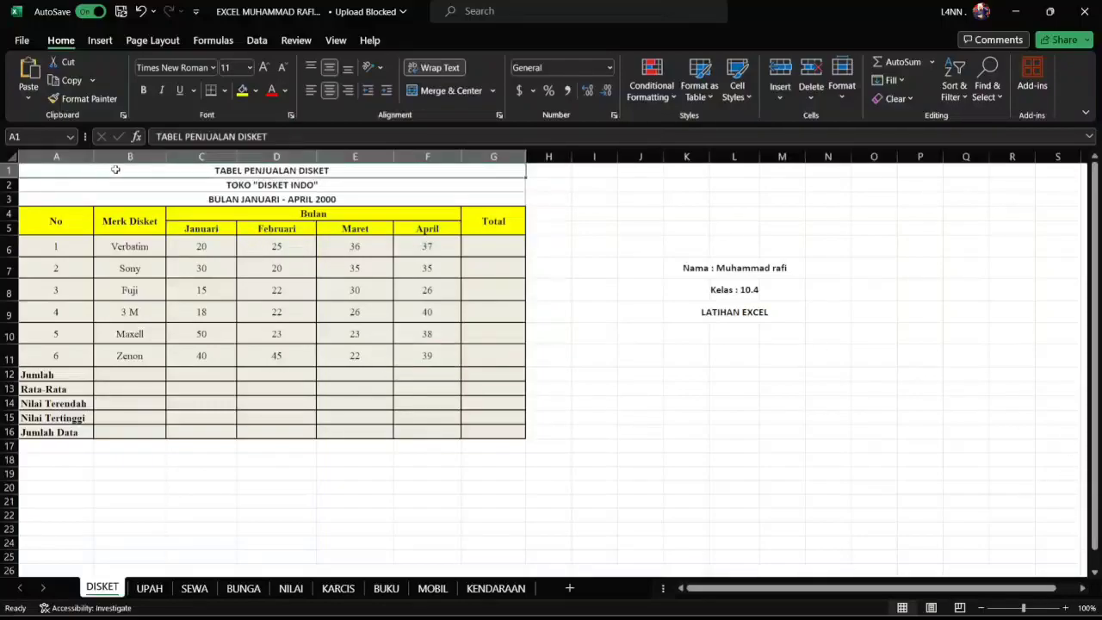
{"action": "left_click", "coordinate": [341, 184]}
{"action": "left_click", "coordinate": [302, 200]}
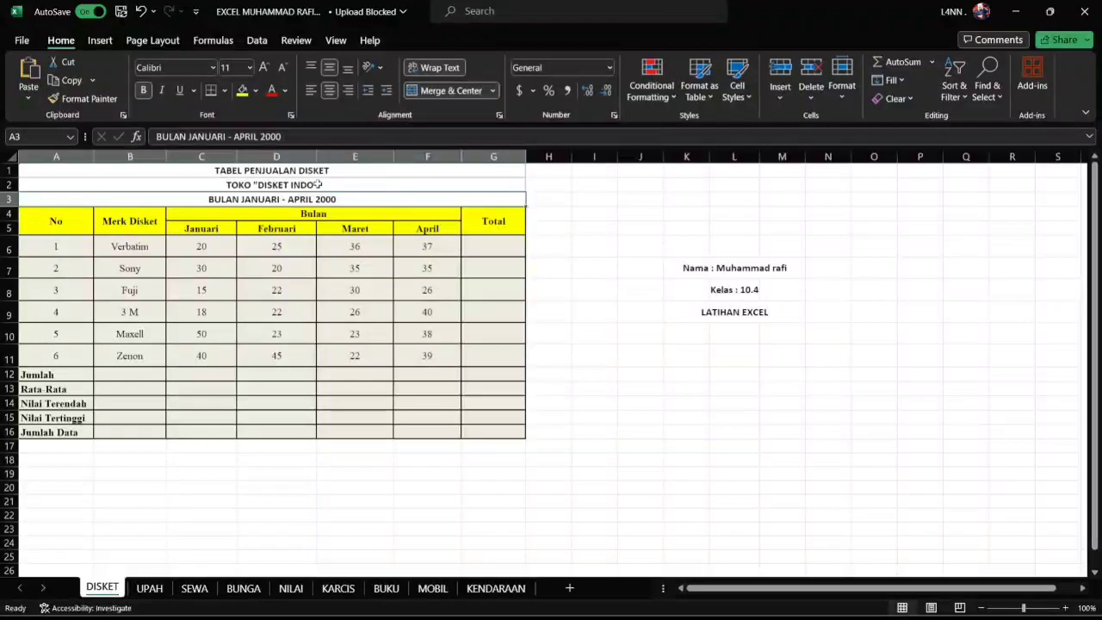
{"action": "left_click", "coordinate": [192, 269]}
{"action": "left_click", "coordinate": [75, 216]}
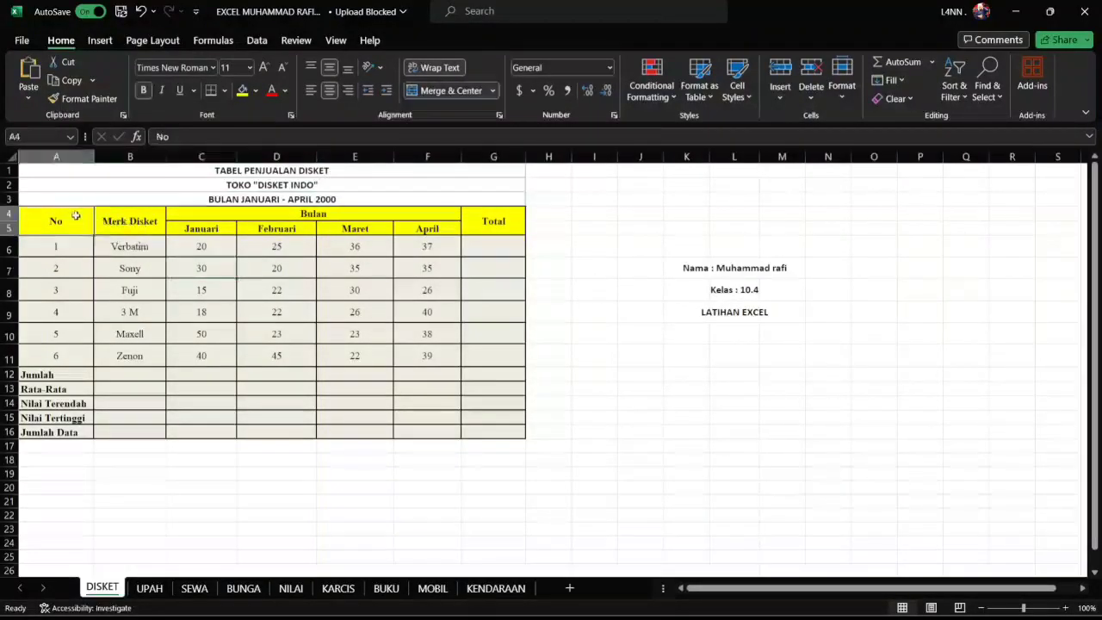
{"action": "left_click", "coordinate": [133, 221]}
{"action": "left_click", "coordinate": [231, 229]}
{"action": "left_click", "coordinate": [280, 230]}
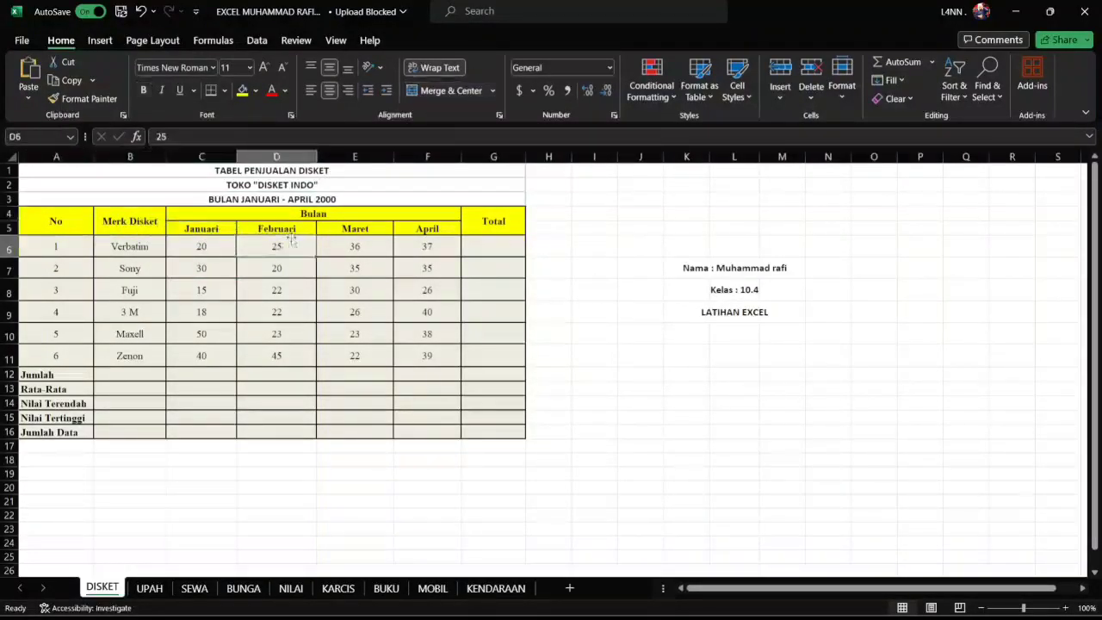
{"action": "left_click", "coordinate": [343, 229]}
{"action": "left_click", "coordinate": [500, 221]}
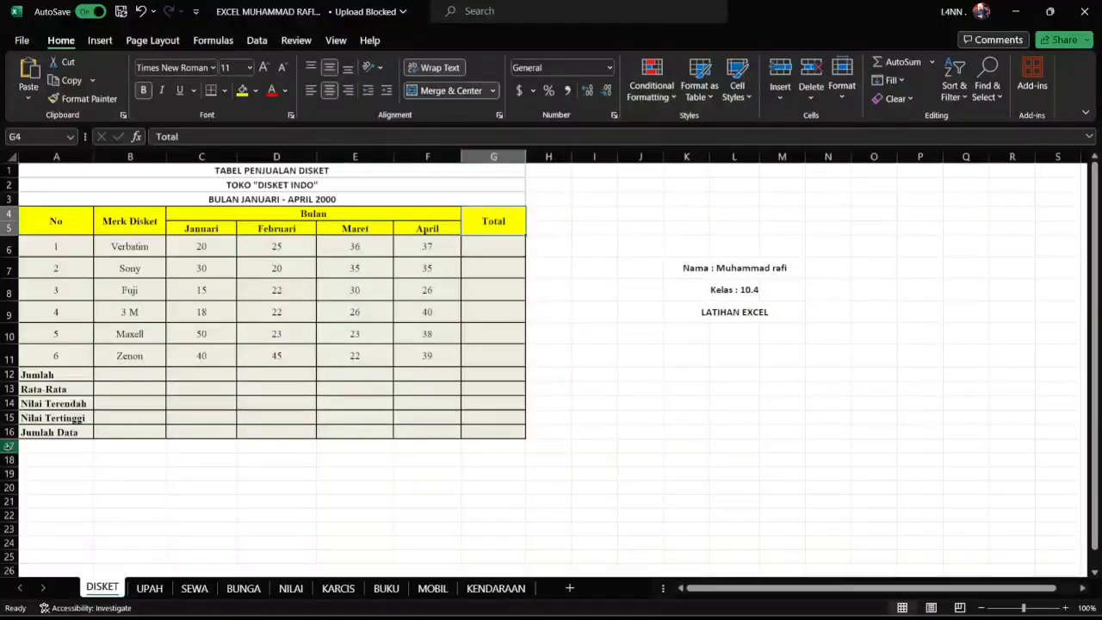
{"action": "left_click", "coordinate": [66, 372]}
{"action": "left_click_drag", "start_coordinate": [60, 376], "coordinate": [80, 433]}
{"action": "left_click", "coordinate": [184, 420]}
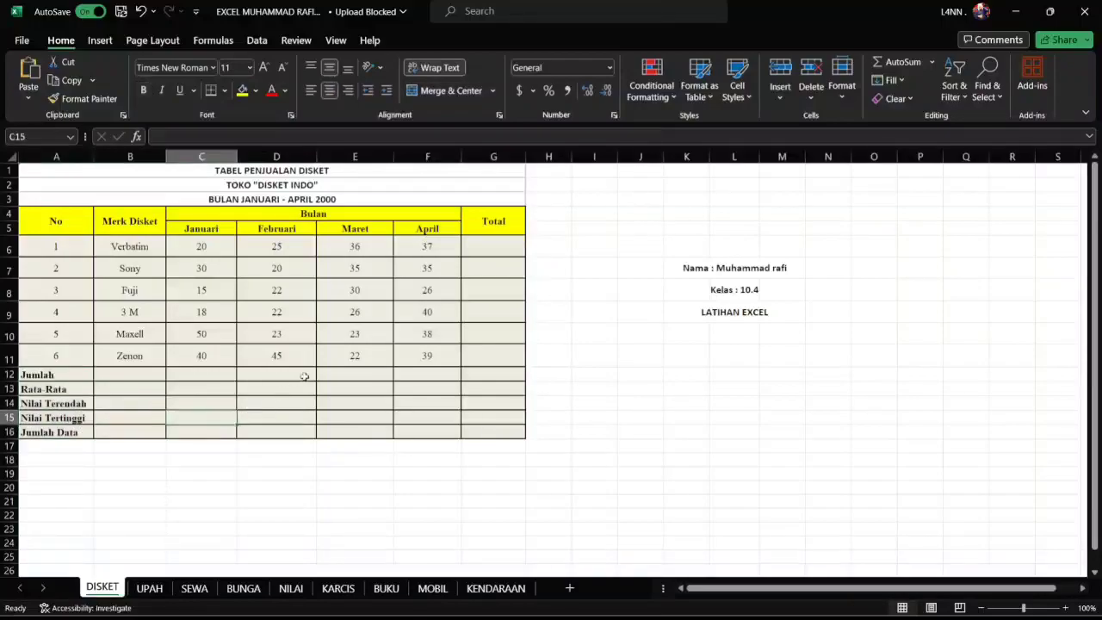
Enter =SUM(C6:F6) in G6 to total Verbatim's sales from Januari to April
{"action": "left_click", "coordinate": [496, 247]}
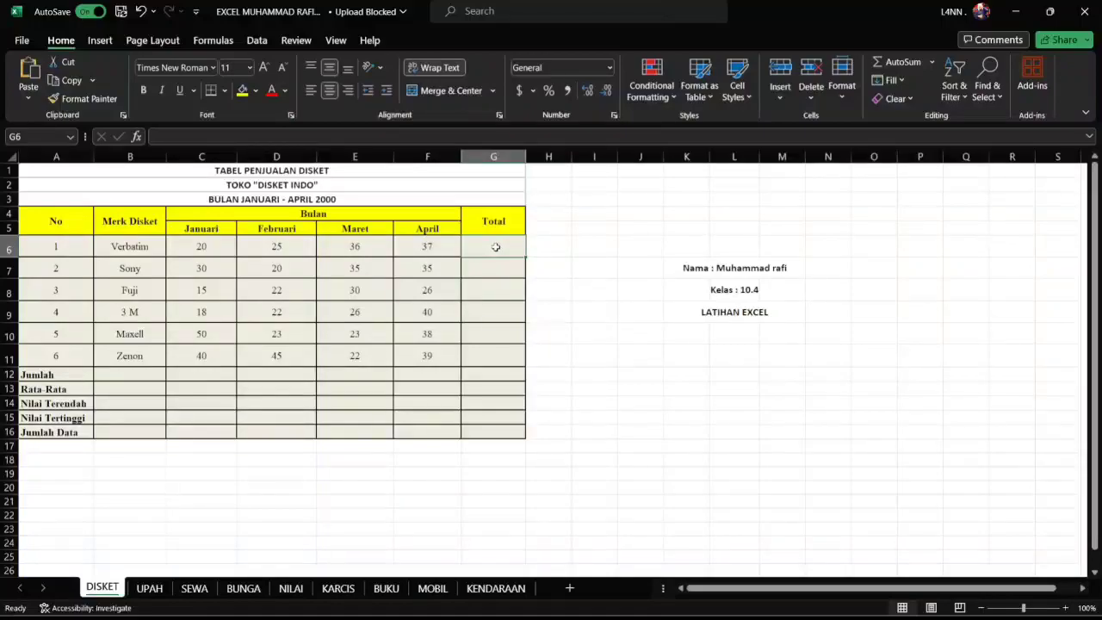
{"action": "type", "text": "=SUM"}
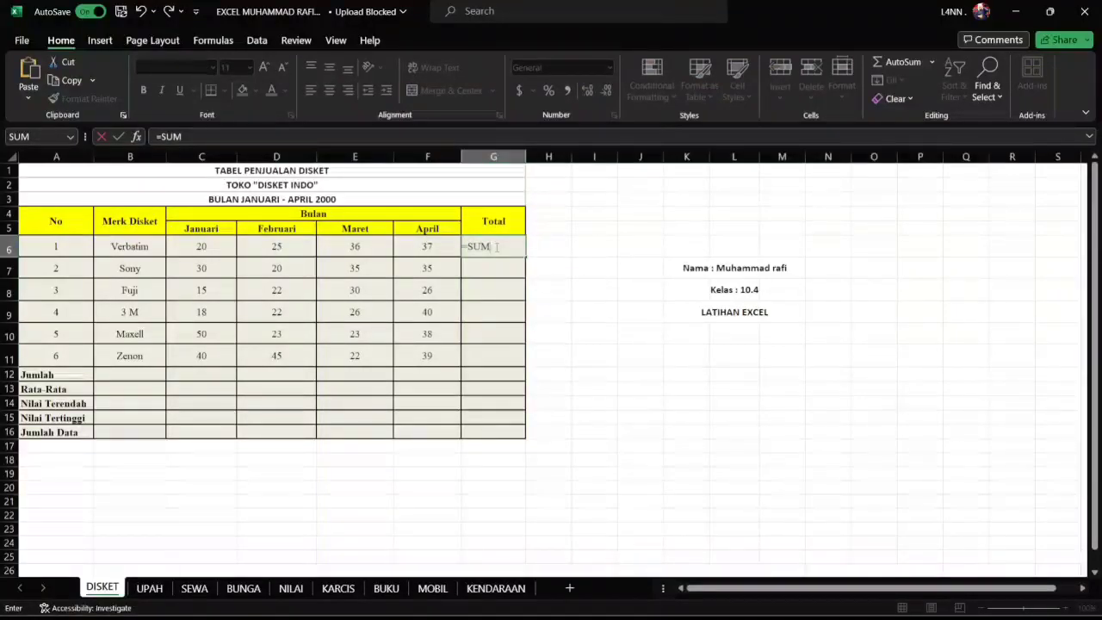
{"action": "type", "text": "("}
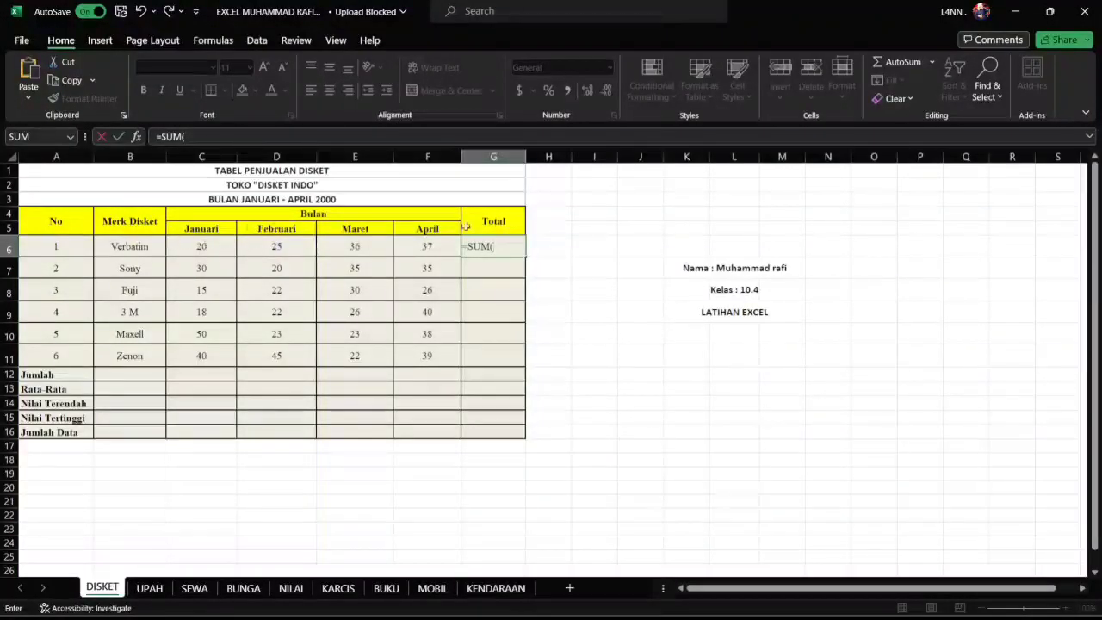
{"action": "left_click_drag", "start_coordinate": [219, 247], "coordinate": [428, 246]}
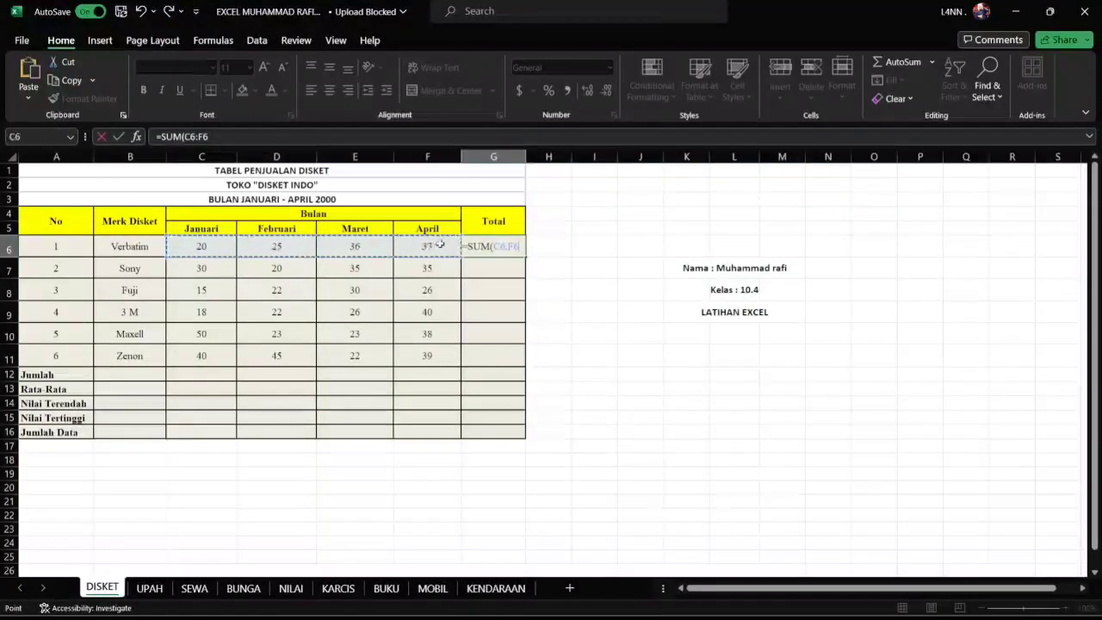
{"action": "key", "text": "Return"}
Copy the Total formula from G6 down through G11 for the remaining disk brands
{"action": "left_click", "coordinate": [493, 248]}
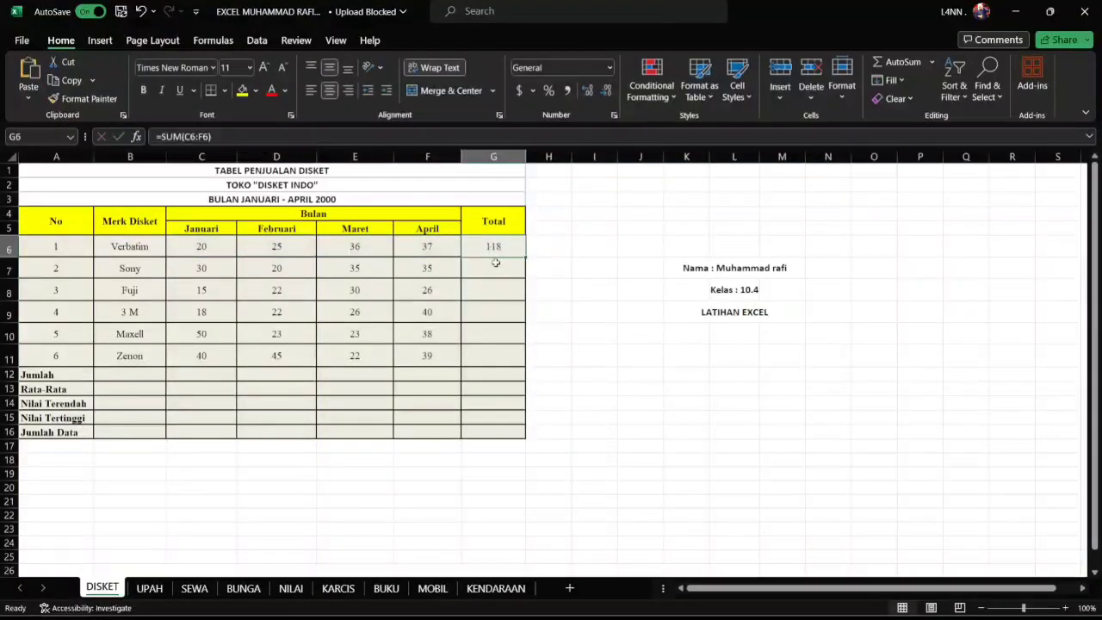
{"action": "left_click_drag", "start_coordinate": [526, 256], "coordinate": [526, 363]}
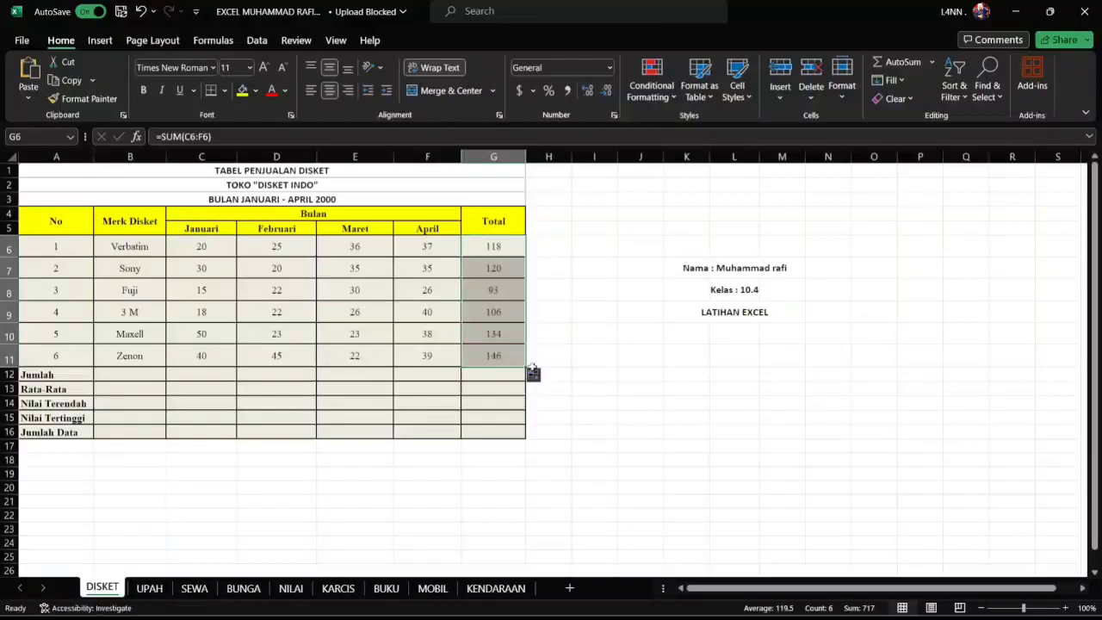
{"action": "left_click", "coordinate": [560, 335]}
{"action": "left_click", "coordinate": [496, 313]}
{"action": "left_click", "coordinate": [494, 247]}
{"action": "left_click", "coordinate": [496, 291]}
{"action": "left_click", "coordinate": [501, 334]}
Put a dash in each Merk Disket cell of the summary rows, B12 to B16, and centre the dashes horizontally
{"action": "left_click", "coordinate": [118, 379]}
{"action": "left_click", "coordinate": [180, 379]}
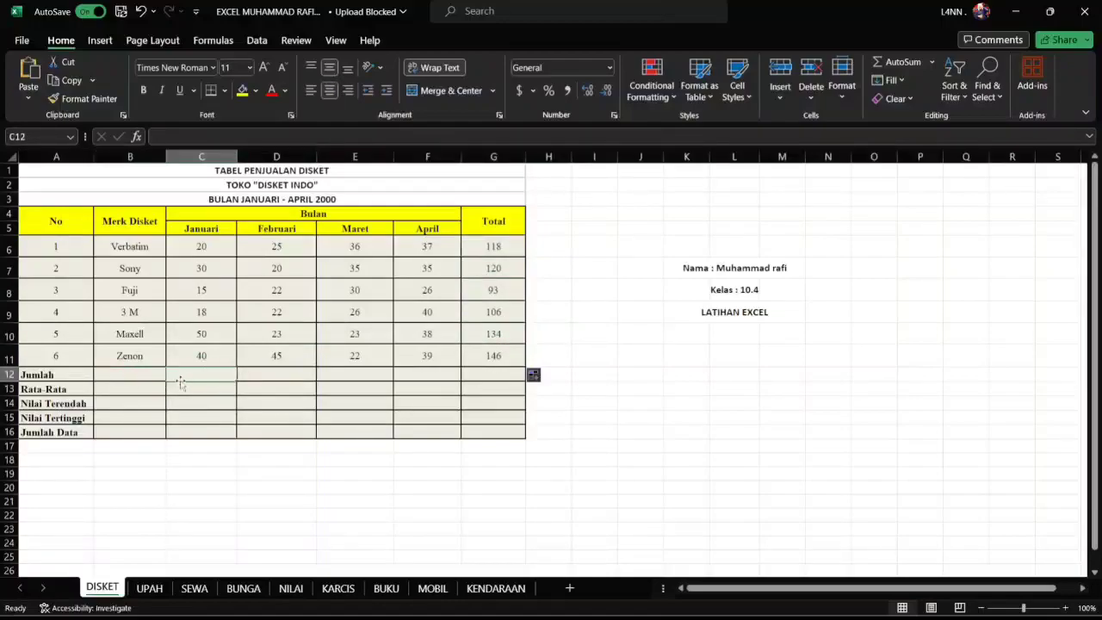
{"action": "left_click", "coordinate": [142, 376]}
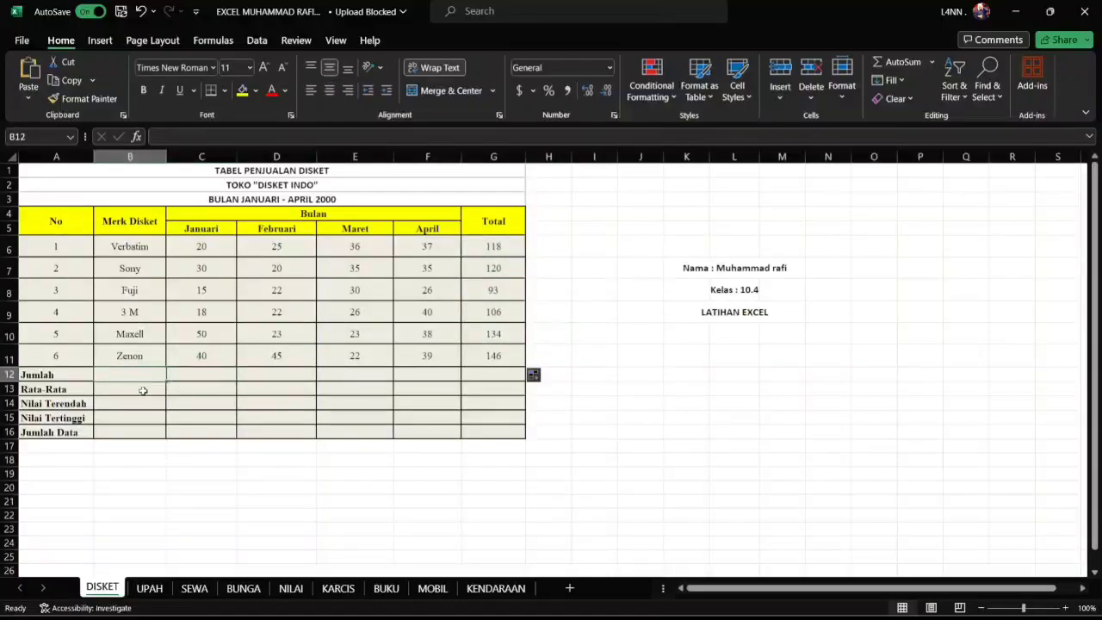
{"action": "type", "text": "="}
{"action": "left_click", "coordinate": [140, 398]}
{"action": "left_click", "coordinate": [140, 387]}
{"action": "key", "text": "Return"}
{"action": "type", "text": "-"}
{"action": "key", "text": "Return"}
{"action": "type", "text": "-"}
{"action": "key", "text": "Return"}
{"action": "type", "text": "-"}
{"action": "key", "text": "Return"}
{"action": "type", "text": "-"}
{"action": "key", "text": "Return"}
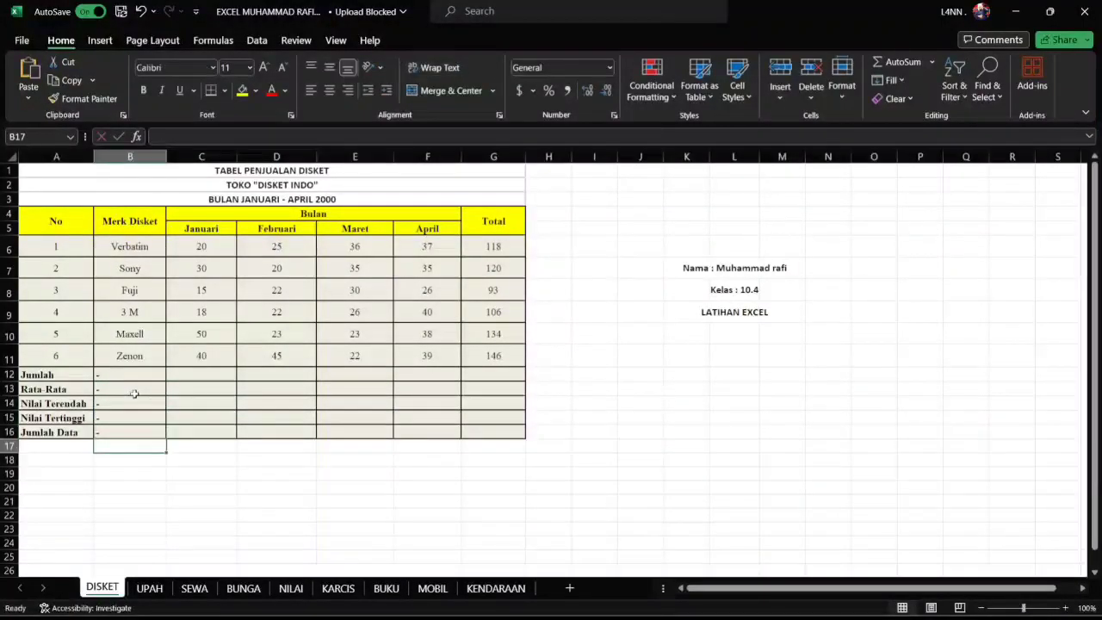
{"action": "left_click_drag", "start_coordinate": [130, 376], "coordinate": [129, 432]}
{"action": "left_click", "coordinate": [332, 91]}
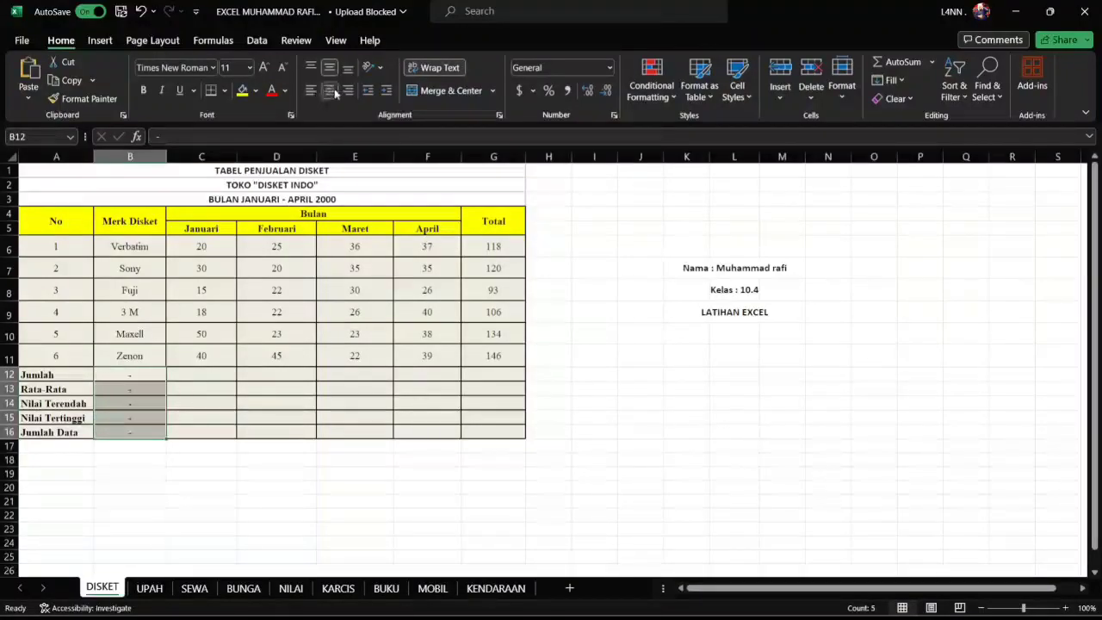
Enter =SUM(C6:C11) in C12 to calculate the Januari Jumlah
{"action": "left_click", "coordinate": [204, 375]}
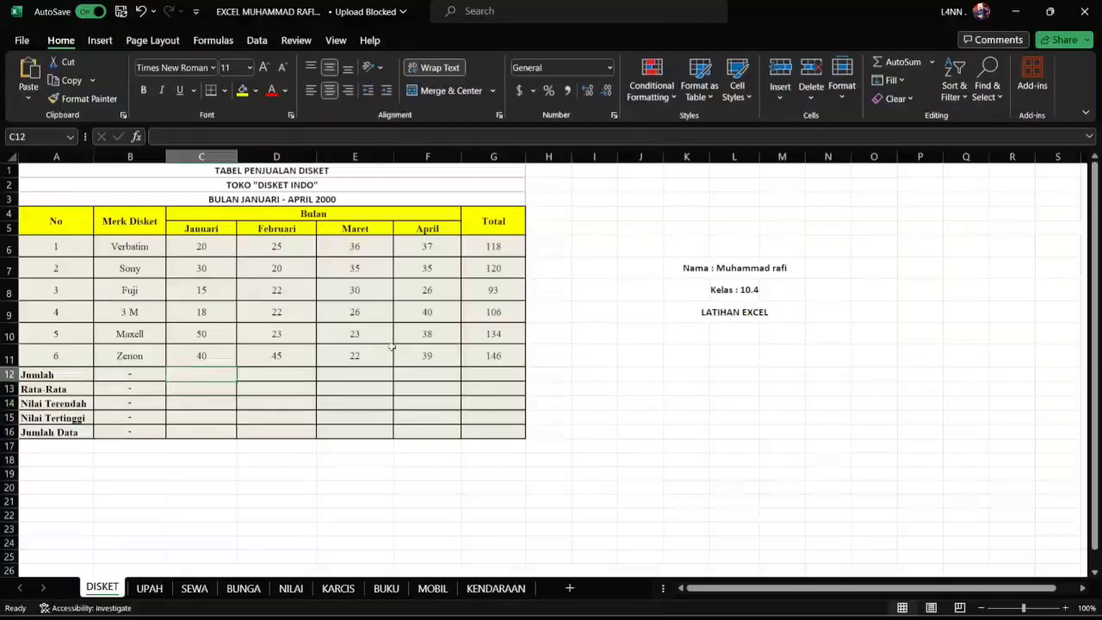
{"action": "left_click", "coordinate": [238, 376]}
{"action": "left_click", "coordinate": [211, 381]}
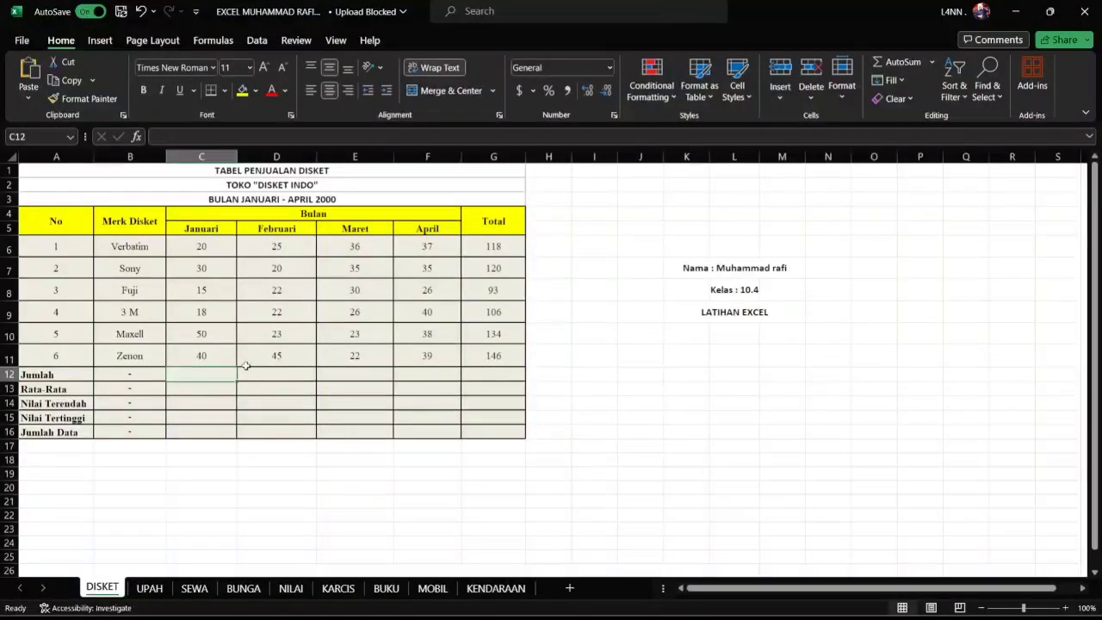
{"action": "type", "text": "=SUM("}
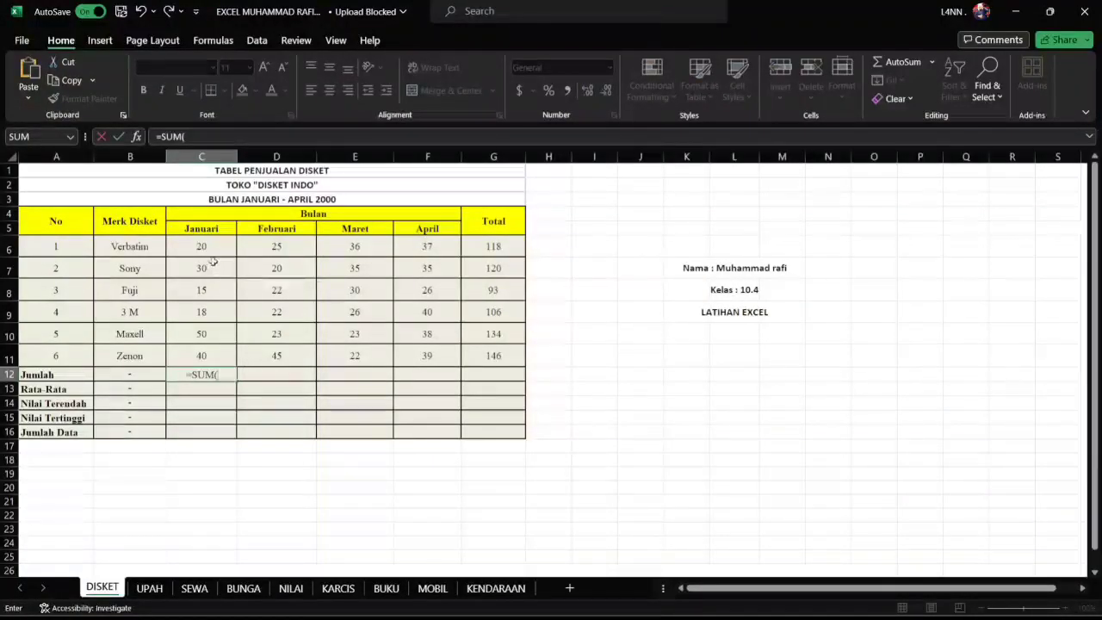
{"action": "mouse_move", "coordinate": [211, 250]}
{"action": "left_mouse_down"}
{"action": "mouse_move", "coordinate": [226, 258]}
{"action": "mouse_move", "coordinate": [226, 359]}
{"action": "left_mouse_up"}
{"action": "key", "text": "Return"}
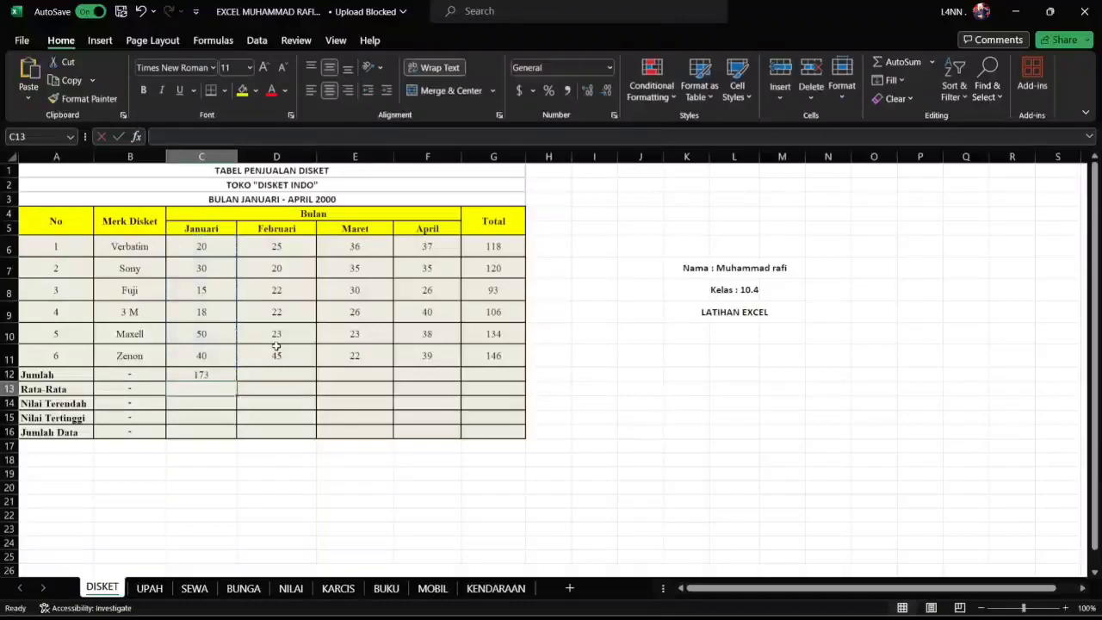
Copy the Jumlah formula from C12 across the row through the Total column, G12
{"action": "left_click", "coordinate": [222, 377]}
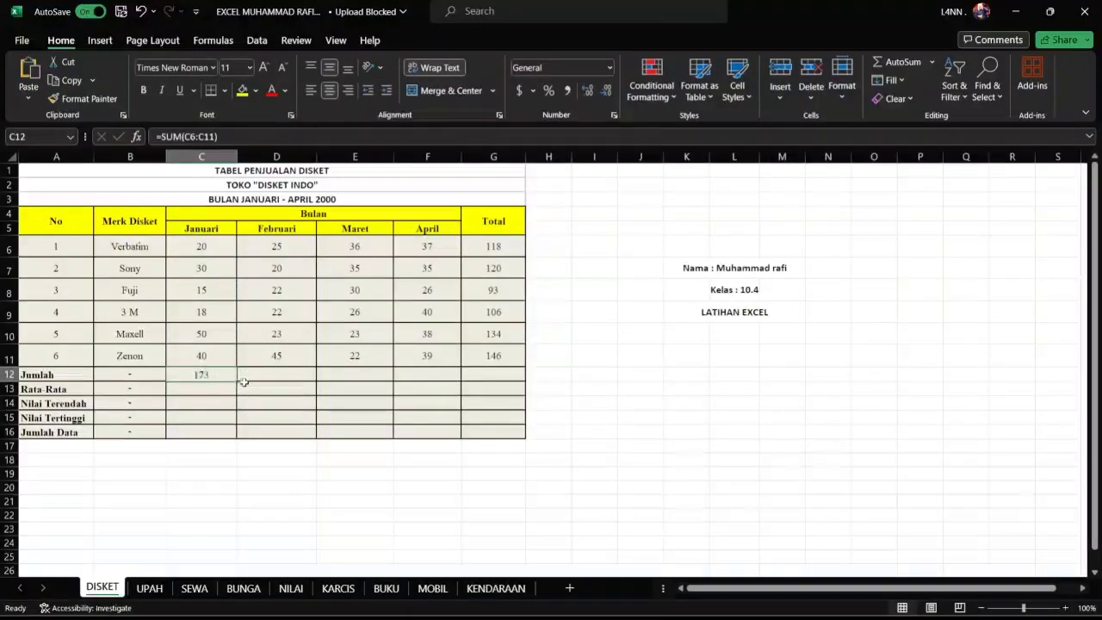
{"action": "left_click_drag", "start_coordinate": [237, 381], "coordinate": [509, 375]}
{"action": "left_click_drag", "start_coordinate": [509, 289], "coordinate": [502, 262]}
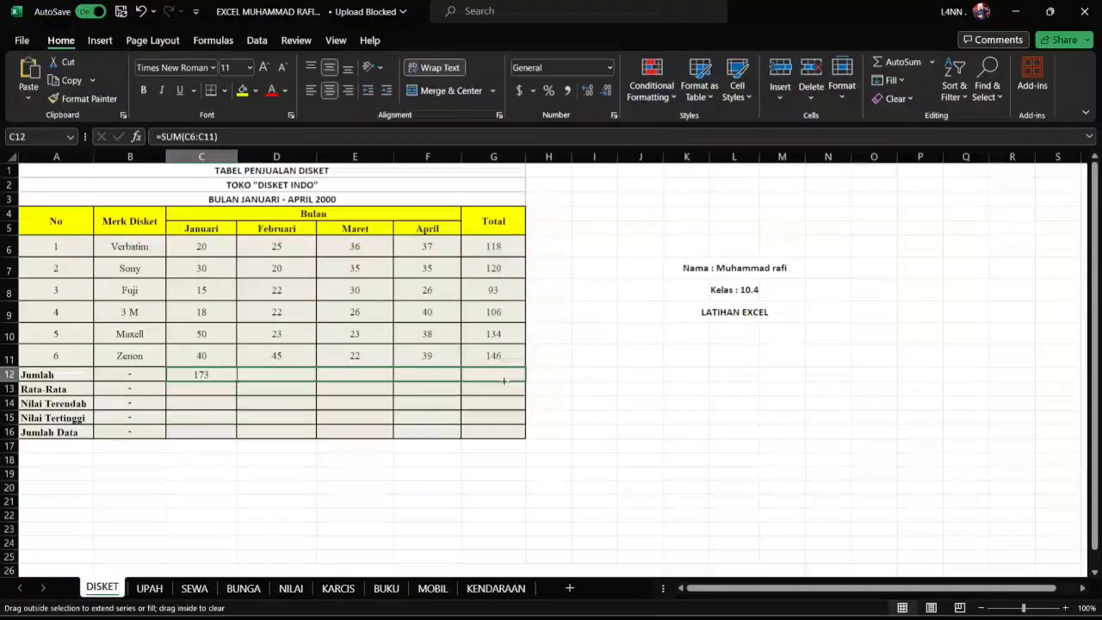
{"action": "left_click_drag", "start_coordinate": [503, 380], "coordinate": [504, 382]}
{"action": "left_click", "coordinate": [580, 360]}
Enter =AVERAGE(C6:C11) in C13 to calculate the Januari Rata-Rata
{"action": "left_click", "coordinate": [381, 391]}
{"action": "left_click", "coordinate": [277, 405]}
{"action": "left_click", "coordinate": [209, 393]}
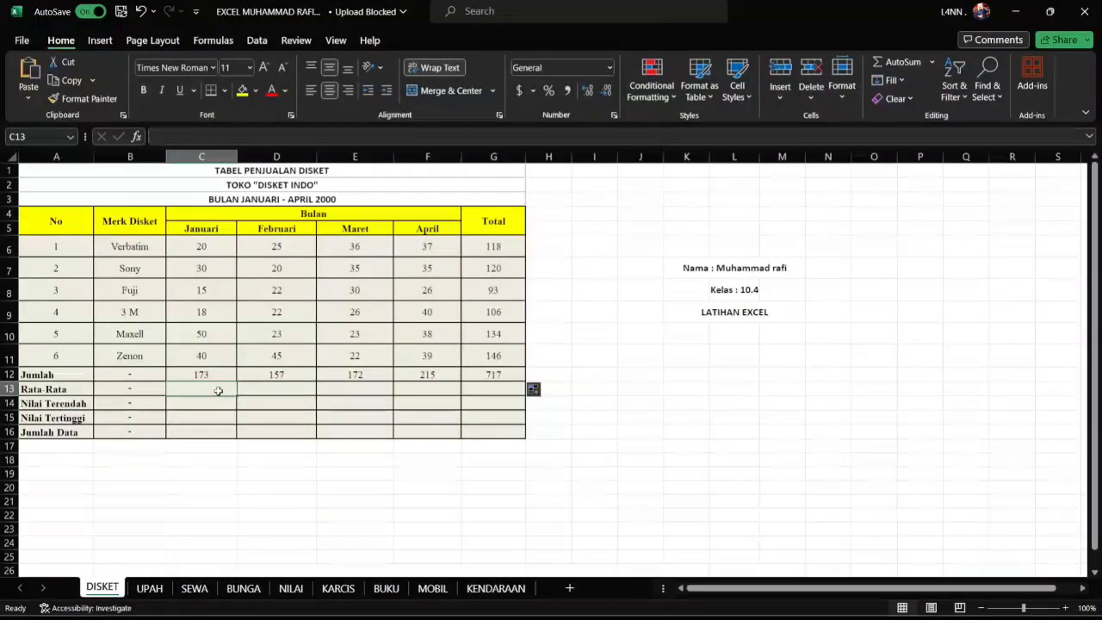
{"action": "type", "text": "=AVE"}
{"action": "key", "text": "ctrl+Return"}
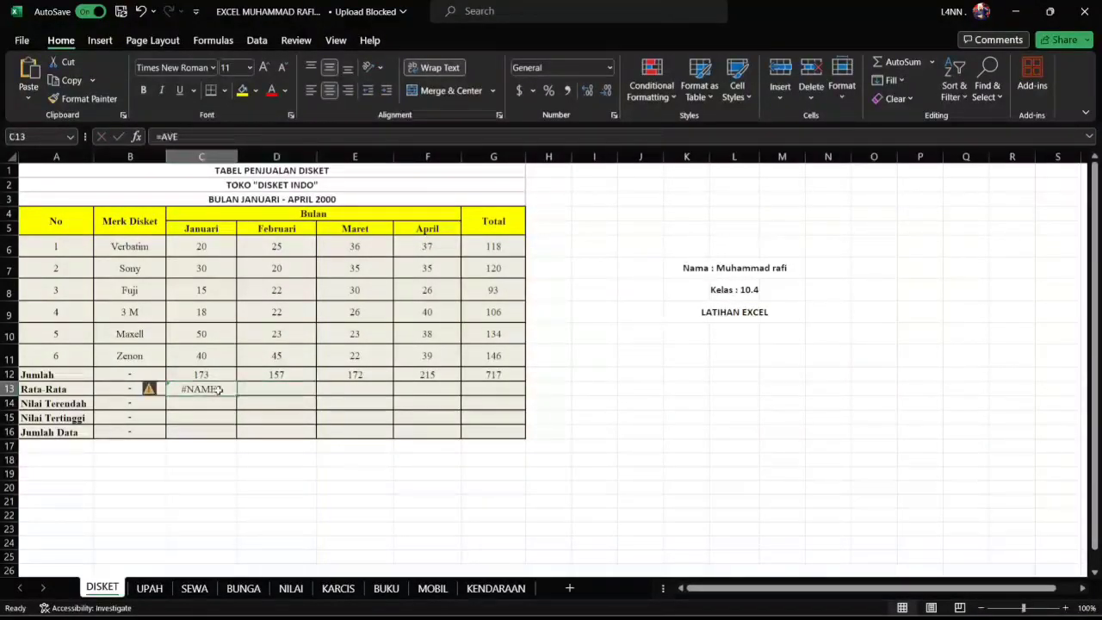
{"action": "type", "text": "=AVERAGE("}
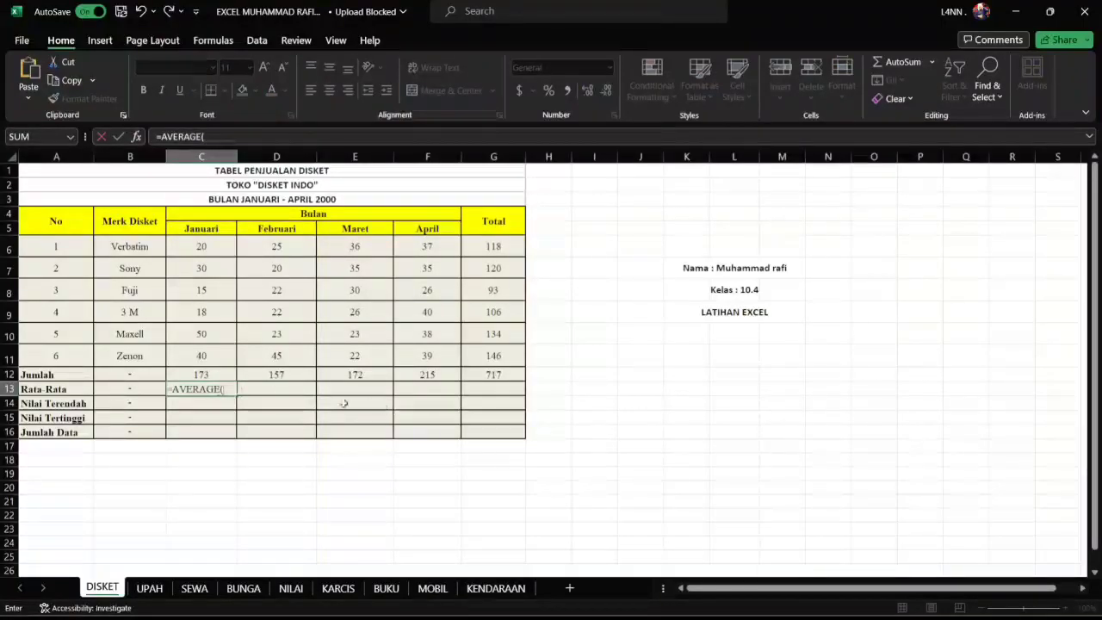
{"action": "left_click_drag", "start_coordinate": [211, 242], "coordinate": [217, 356]}
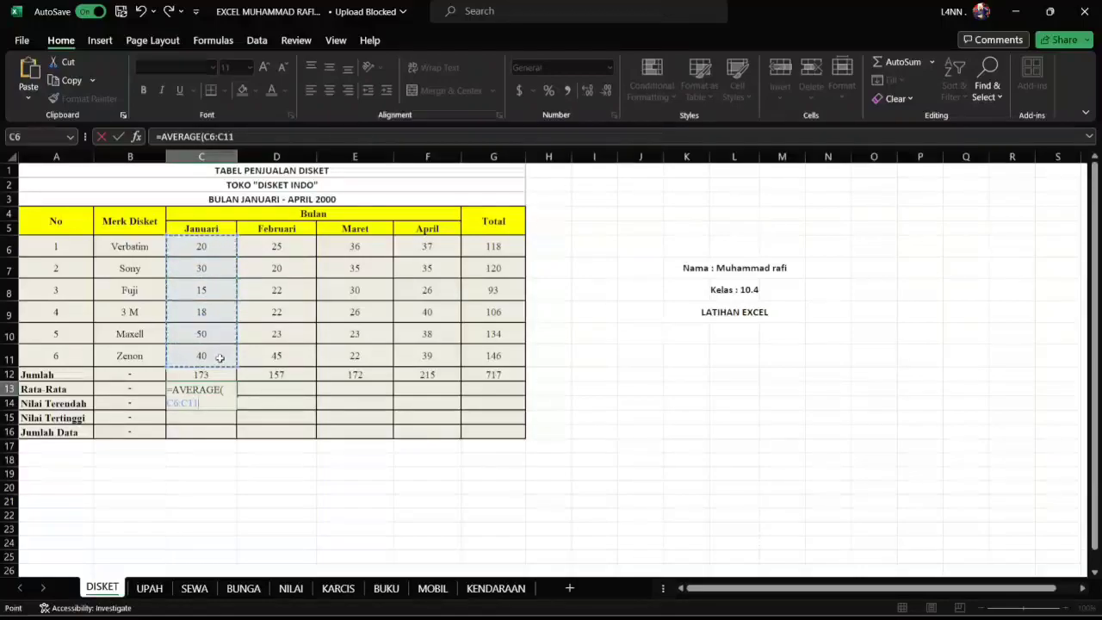
{"action": "key", "text": "Return"}
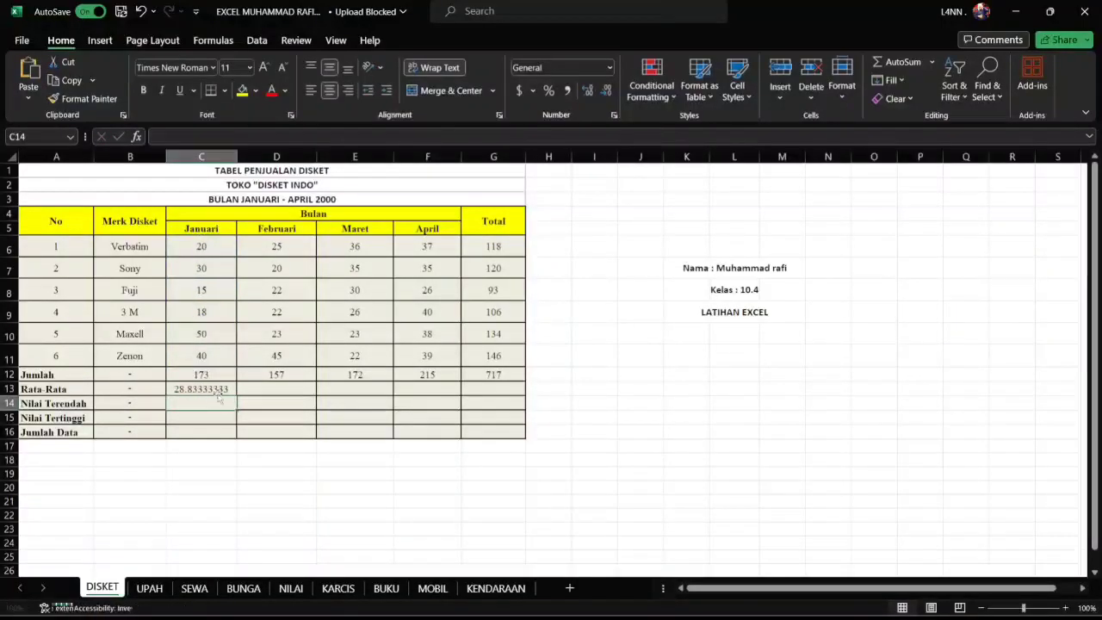
Copy the Rata-Rata formula from C13 across the row through April, F13
{"action": "left_click", "coordinate": [230, 391]}
{"action": "left_click_drag", "start_coordinate": [234, 398], "coordinate": [446, 390]}
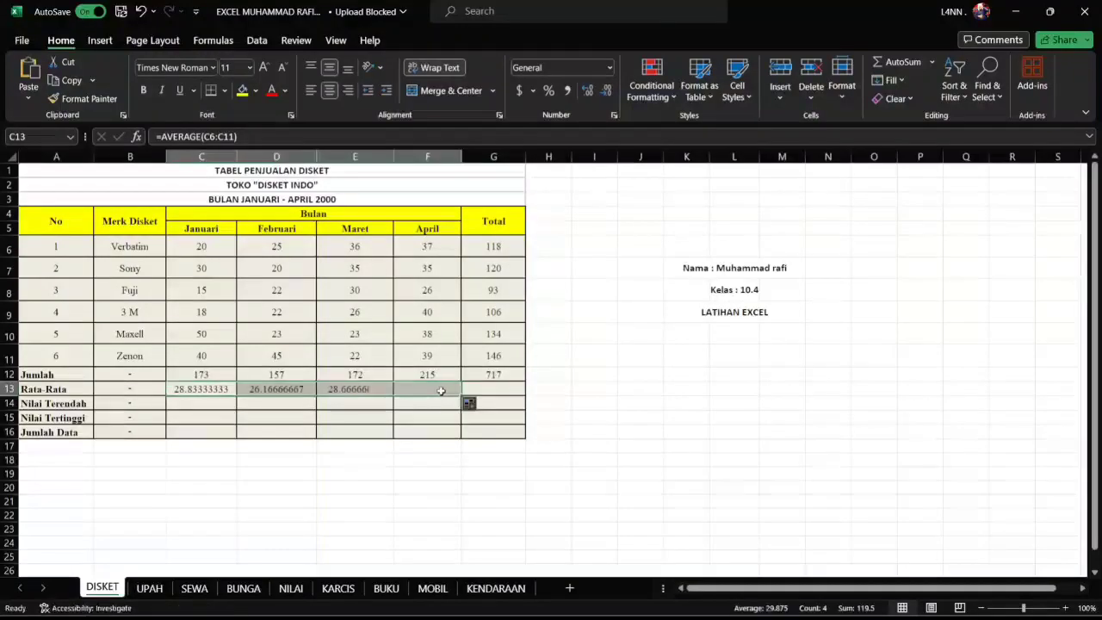
{"action": "left_click", "coordinate": [571, 401]}
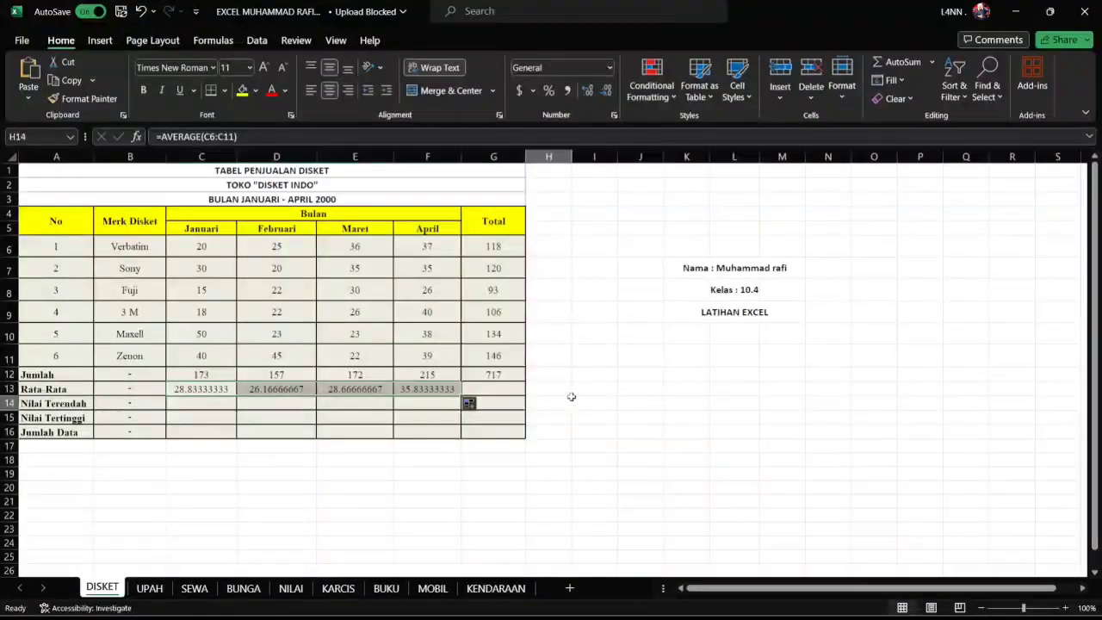
{"action": "left_click", "coordinate": [437, 388]}
{"action": "left_click", "coordinate": [490, 389]}
{"action": "left_click", "coordinate": [398, 404]}
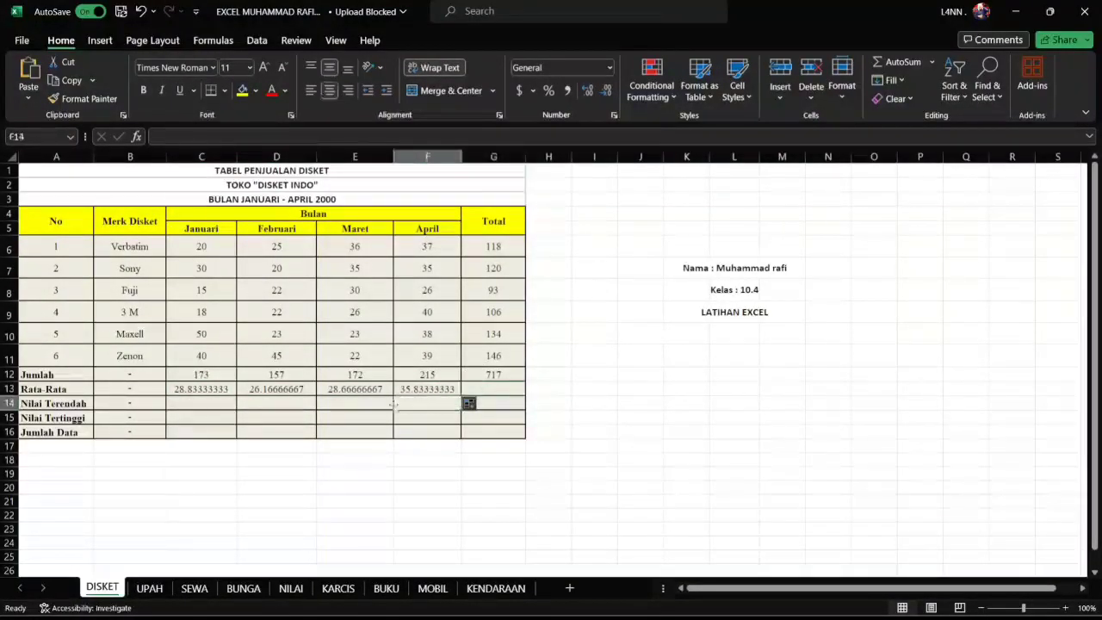
Enter =MIN(C6:C11) in C14 for the Januari Nilai Terendah and copy it across through April, F14
{"action": "left_click", "coordinate": [197, 401]}
{"action": "type", "text": "="}
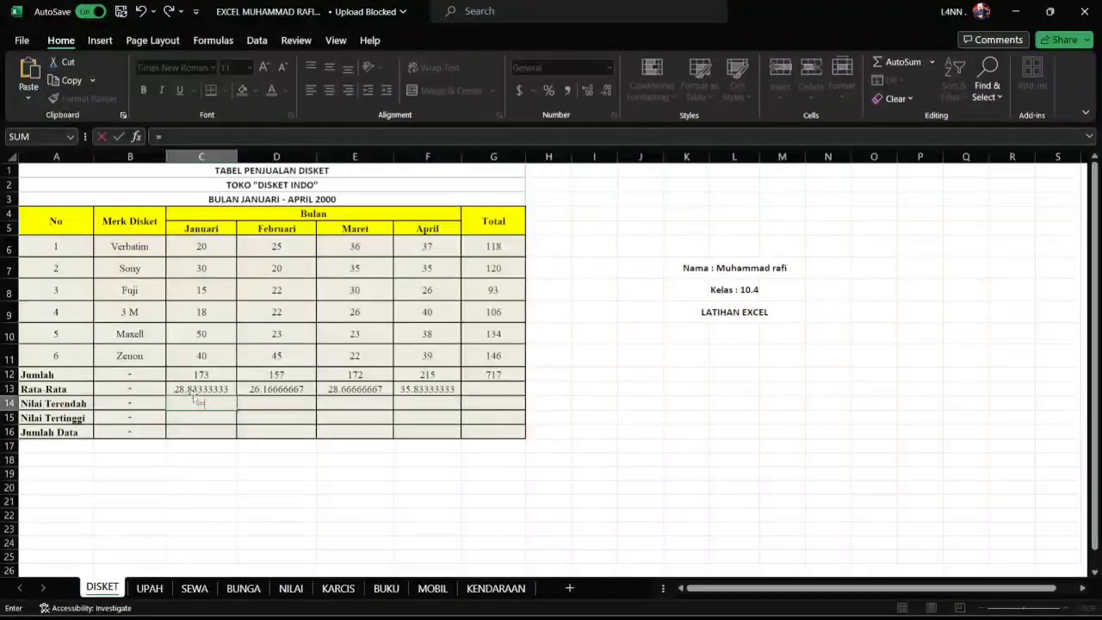
{"action": "type", "text": "MIN"}
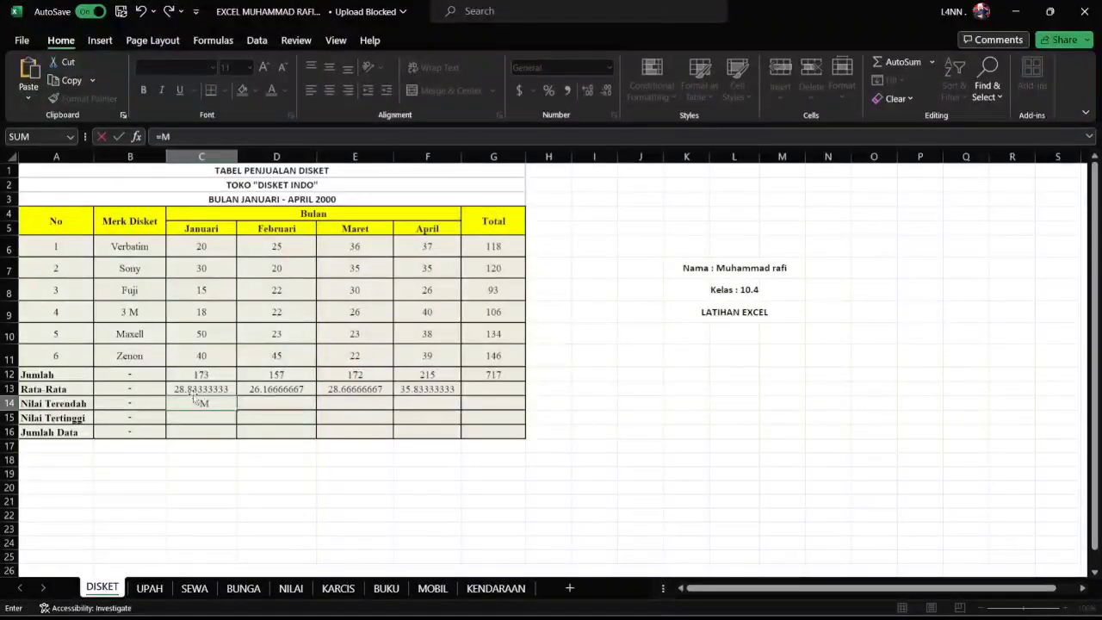
{"action": "key", "text": "BackSpace"}
{"action": "type", "text": "N("}
{"action": "left_click_drag", "start_coordinate": [213, 249], "coordinate": [212, 355]}
{"action": "type", "text": "\\"}
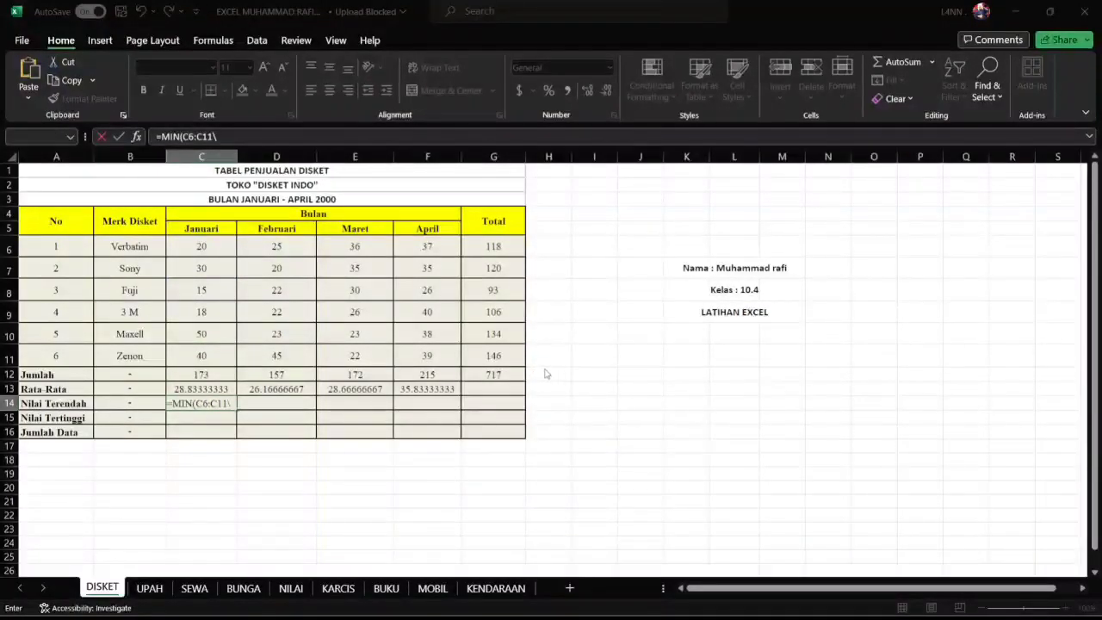
{"action": "key", "text": "Return"}
{"action": "left_click", "coordinate": [200, 404]}
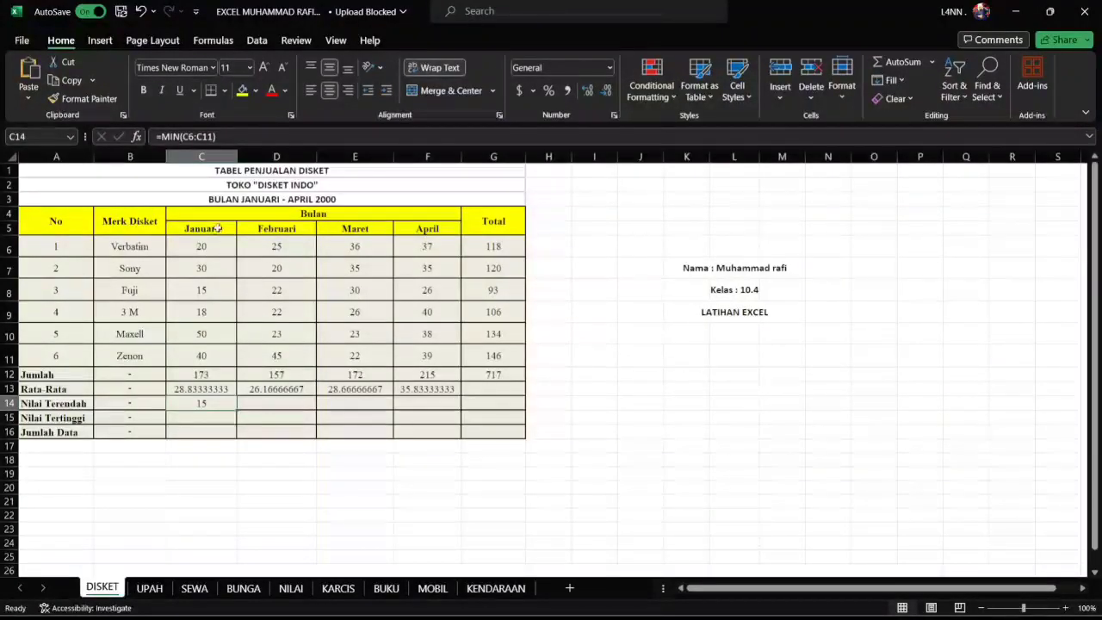
{"action": "left_click_drag", "start_coordinate": [237, 410], "coordinate": [456, 412]}
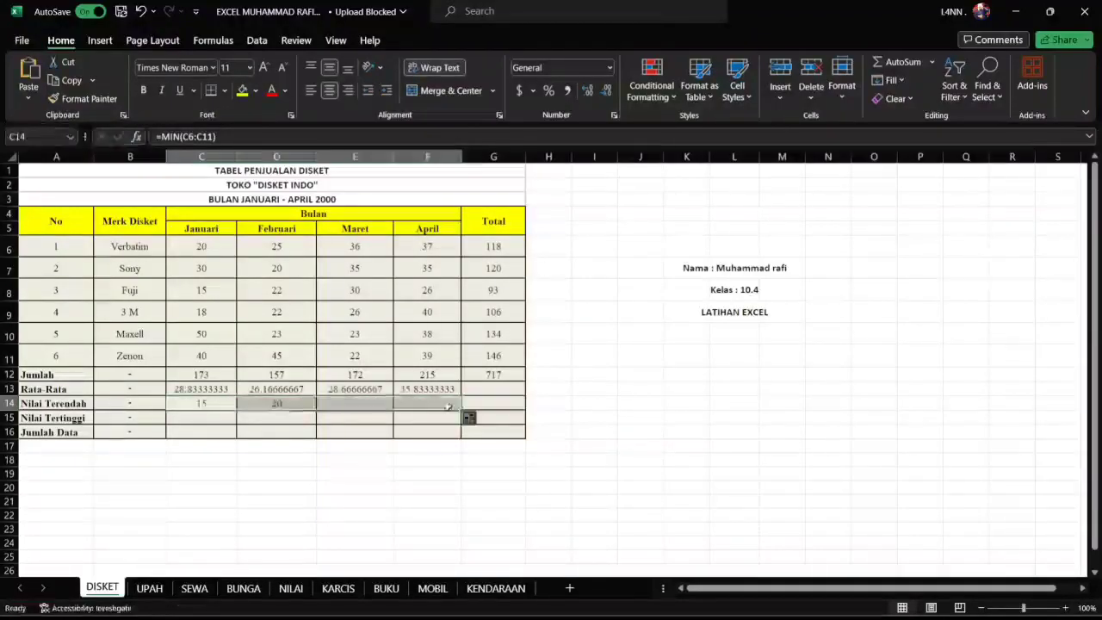
Enter =MAX(C6:C11) in C15 for the Januari Nilai Tertinggi and copy it across through April, F15
{"action": "left_click", "coordinate": [503, 430]}
{"action": "left_click", "coordinate": [226, 417]}
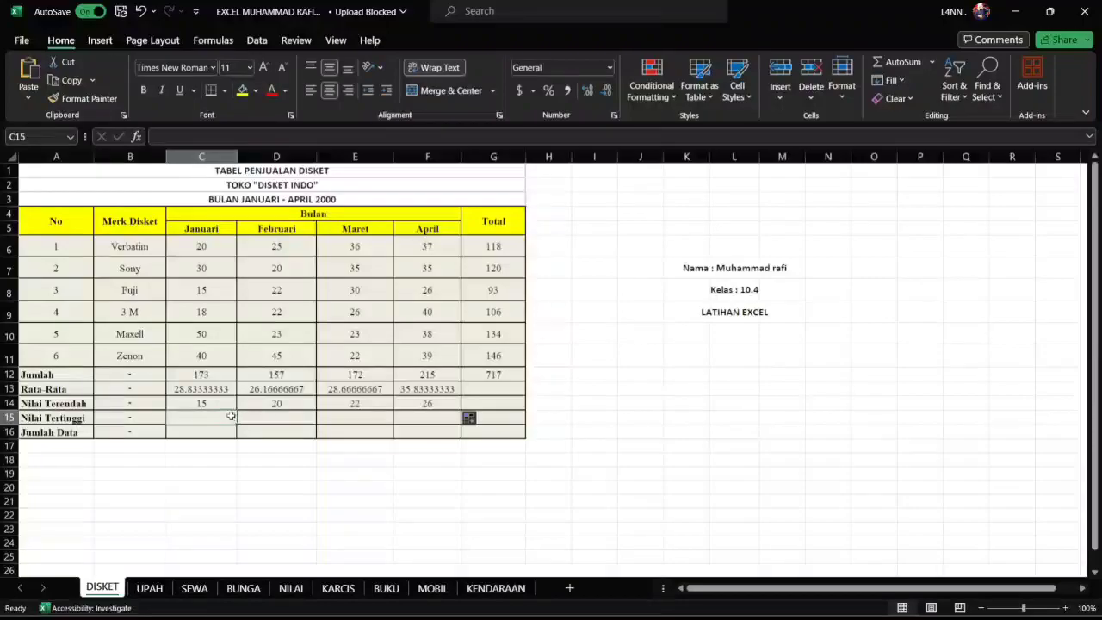
{"action": "type", "text": "=MAX"}
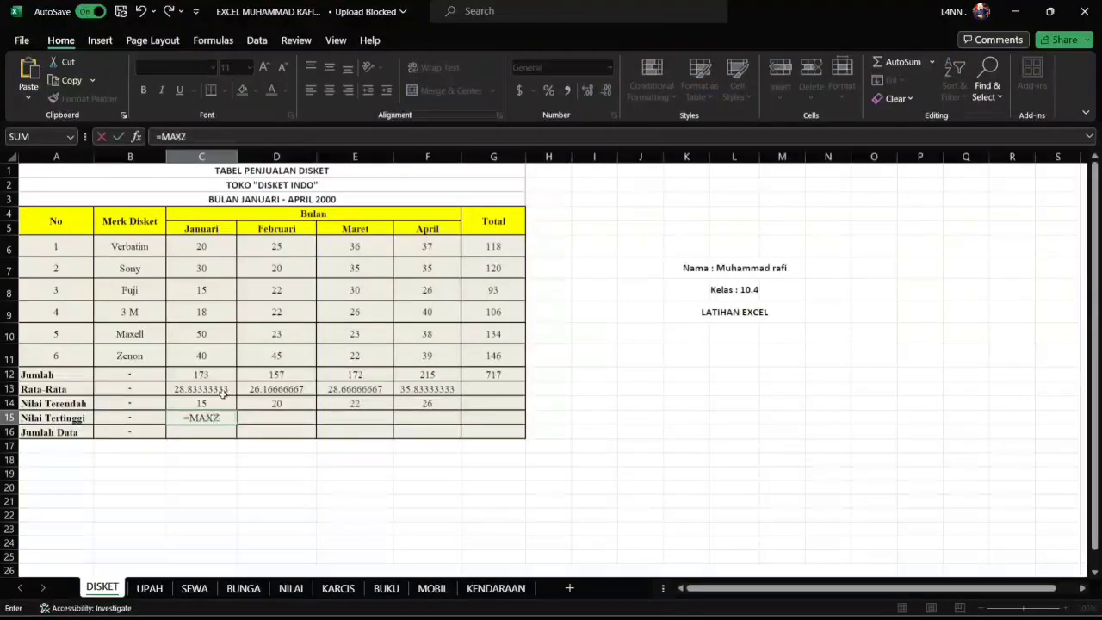
{"action": "type", "text": "("}
{"action": "left_click_drag", "start_coordinate": [202, 247], "coordinate": [202, 337]}
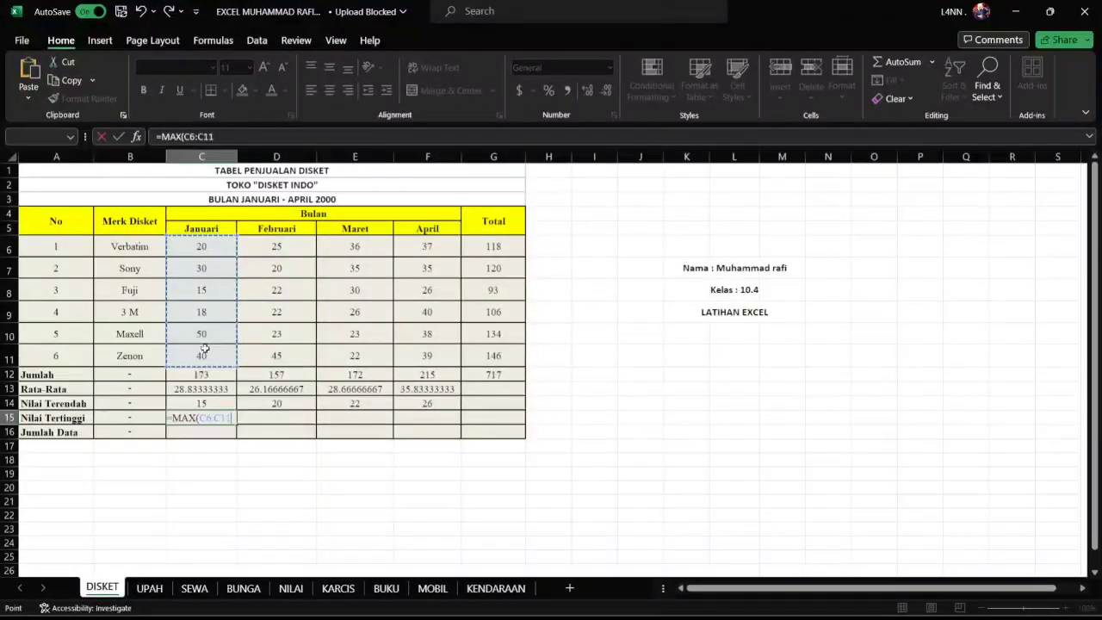
{"action": "key", "text": "Return"}
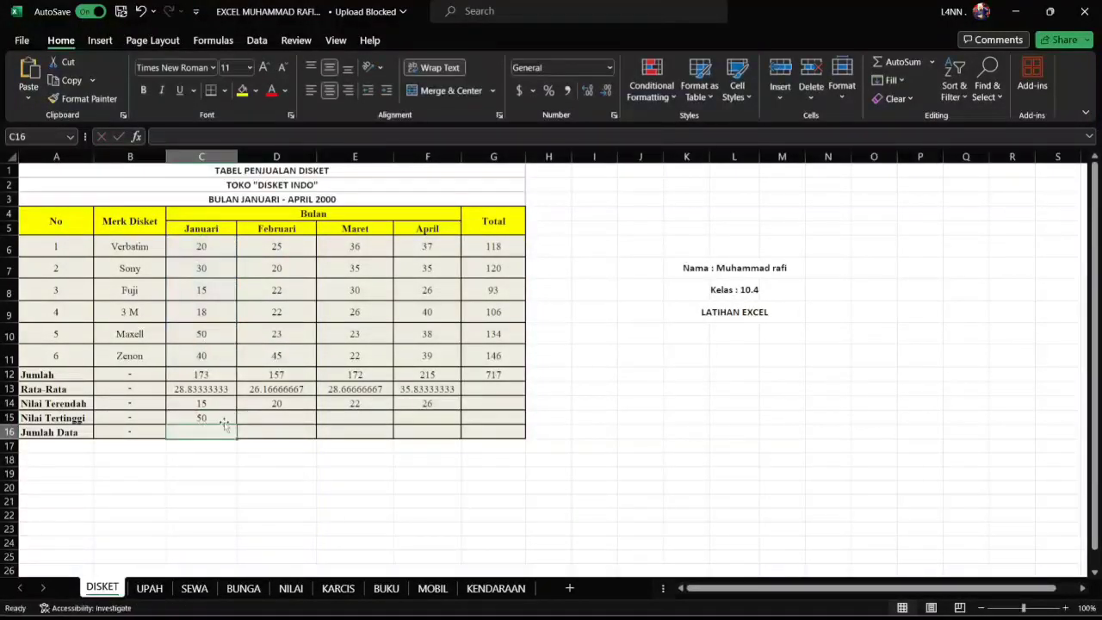
{"action": "left_click", "coordinate": [219, 418]}
{"action": "left_click_drag", "start_coordinate": [237, 424], "coordinate": [436, 430]}
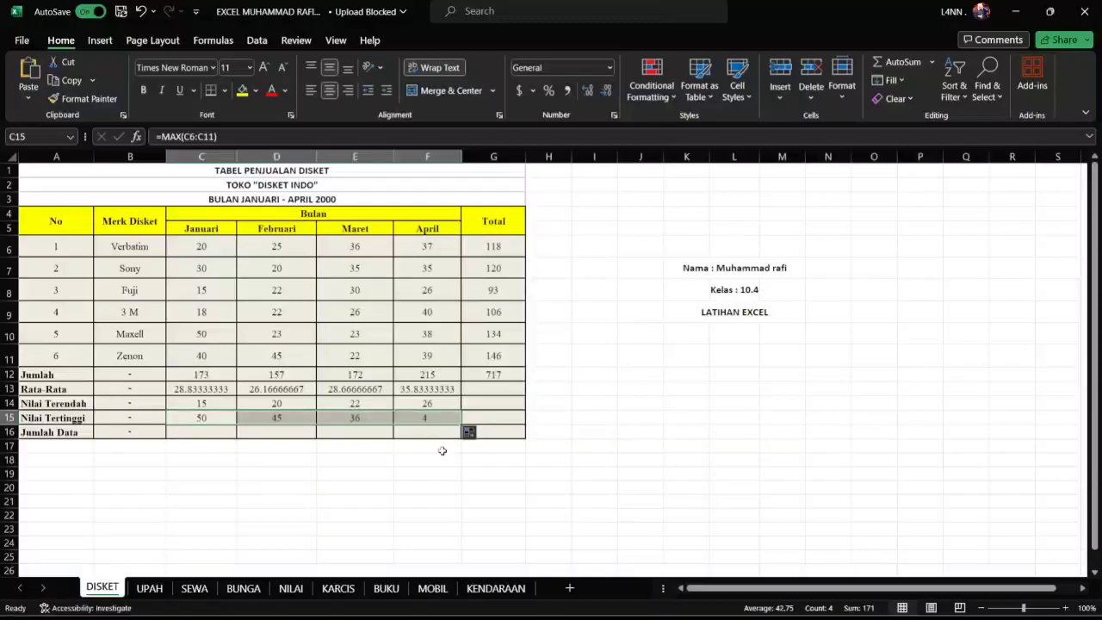
{"action": "left_click", "coordinate": [433, 428]}
Enter =COUNT(C6:C11) in C16 for the Januari Jumlah Data and copy it across through April, F16
{"action": "left_click", "coordinate": [202, 428]}
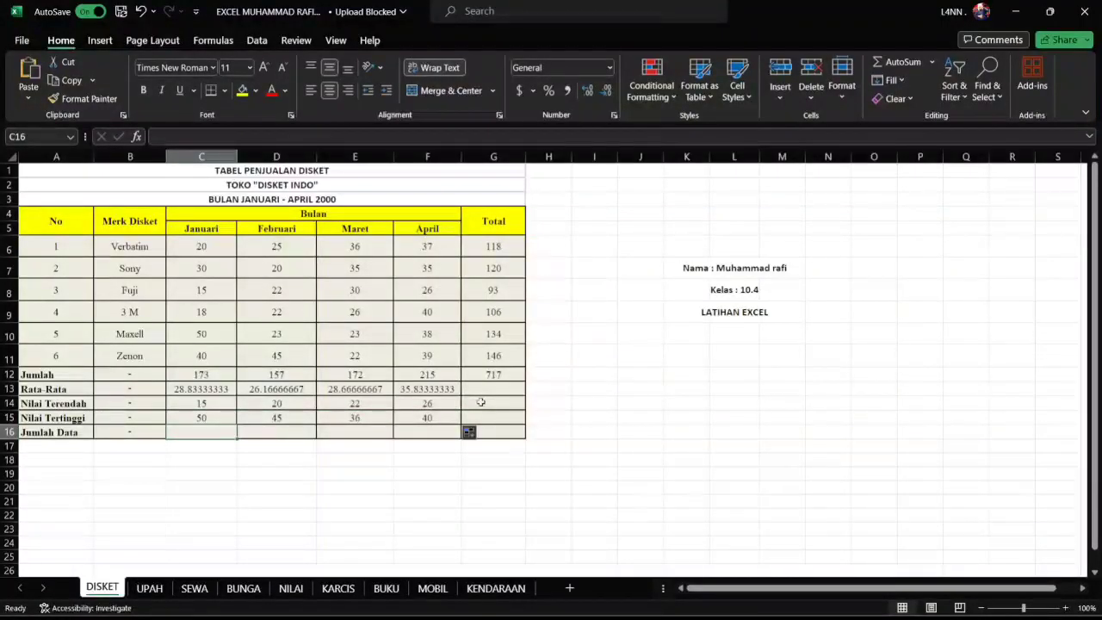
{"action": "type", "text": "="}
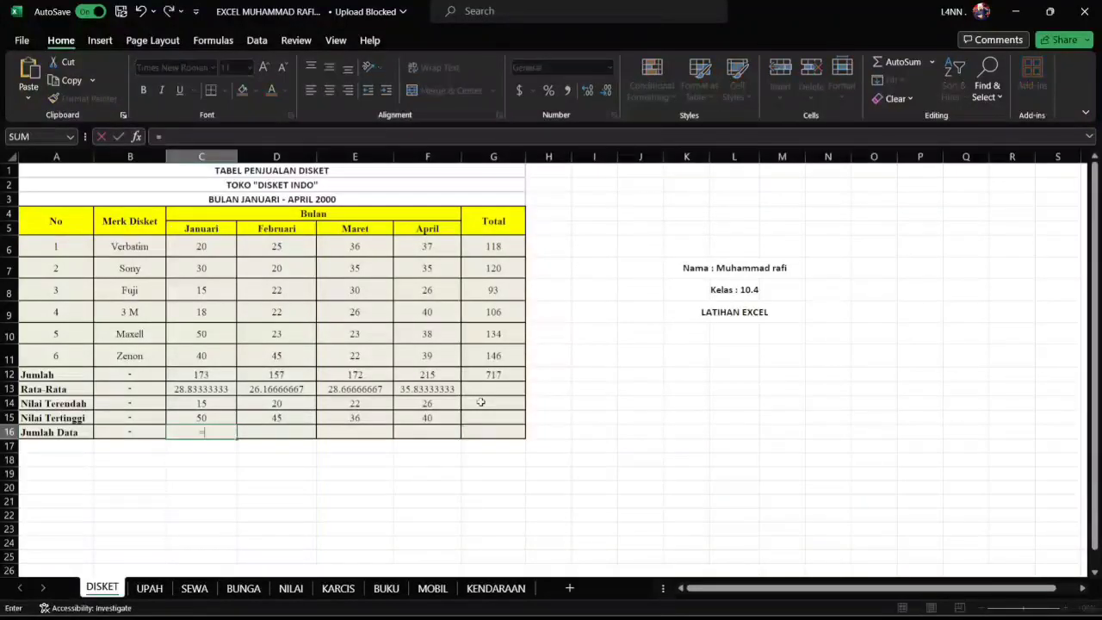
{"action": "type", "text": "COUNT"}
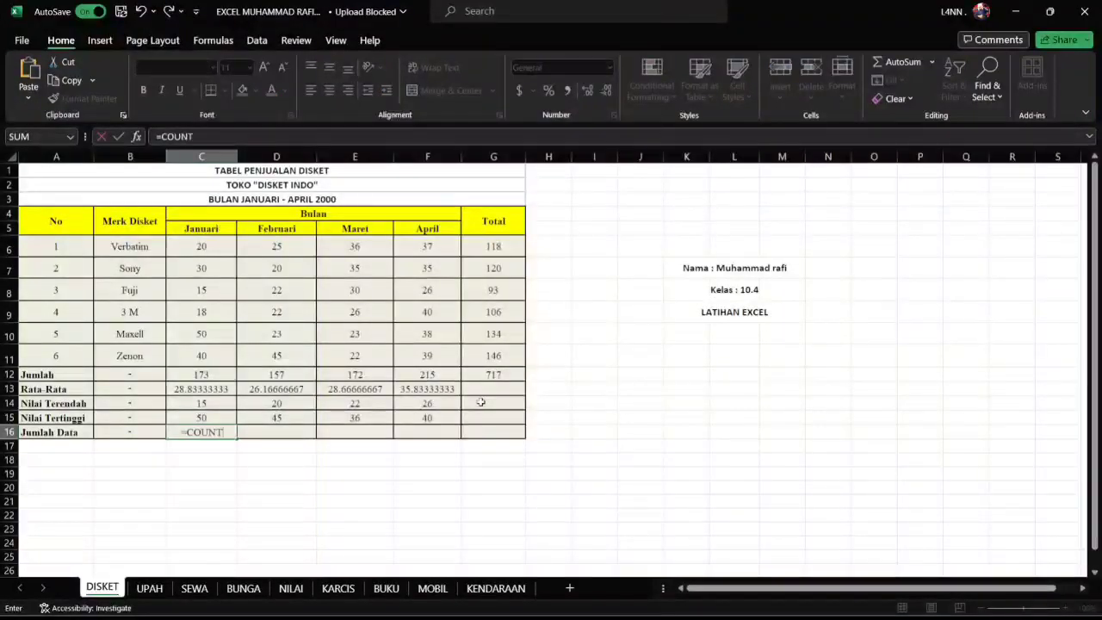
{"action": "type", "text": "("}
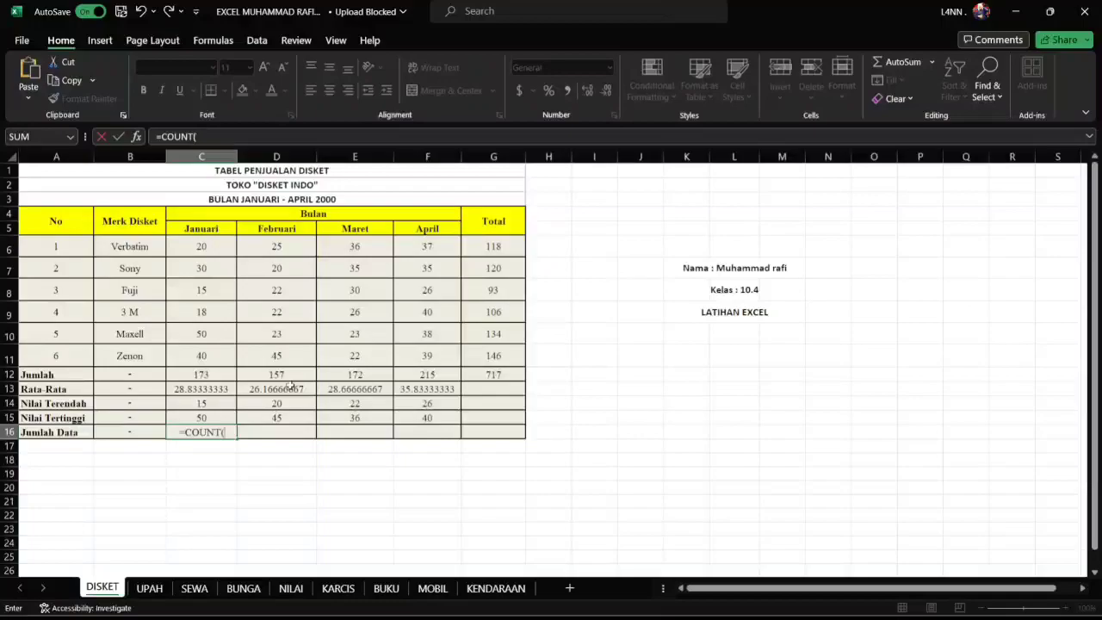
{"action": "left_click_drag", "start_coordinate": [224, 243], "coordinate": [209, 354]}
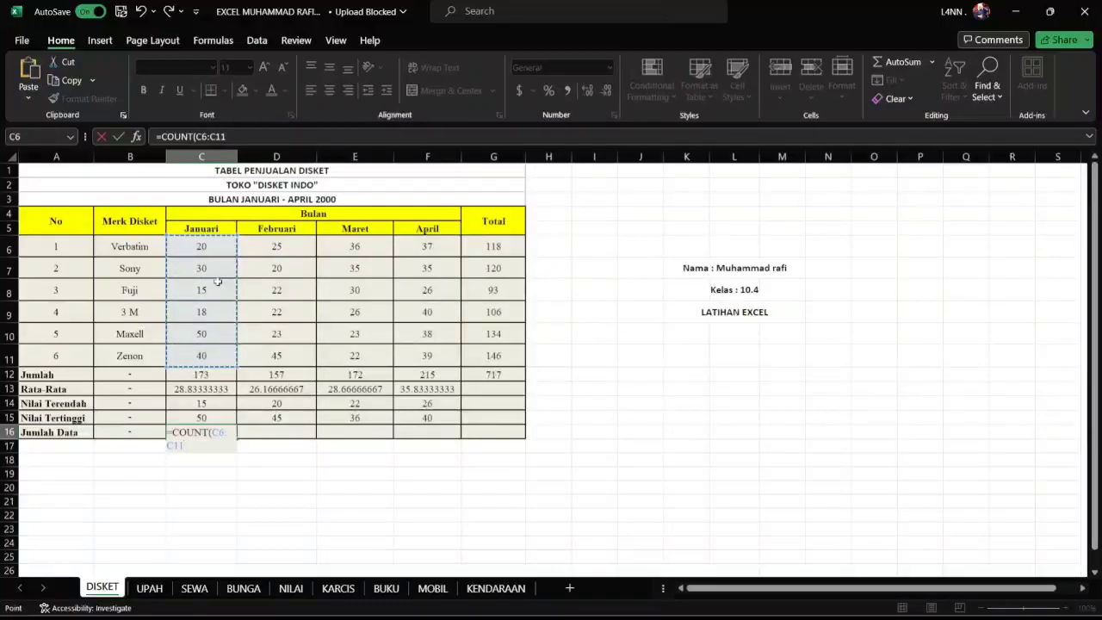
{"action": "key", "text": "Return"}
{"action": "left_click", "coordinate": [197, 432]}
{"action": "left_click_drag", "start_coordinate": [237, 438], "coordinate": [452, 436]}
Check the Total column cells in the summary rows and the April Rata-Rata formula in F13
{"action": "left_click", "coordinate": [489, 377]}
{"action": "left_click", "coordinate": [485, 405]}
{"action": "left_click", "coordinate": [485, 417]}
{"action": "left_click", "coordinate": [491, 432]}
{"action": "left_click", "coordinate": [494, 402]}
{"action": "left_click", "coordinate": [503, 431]}
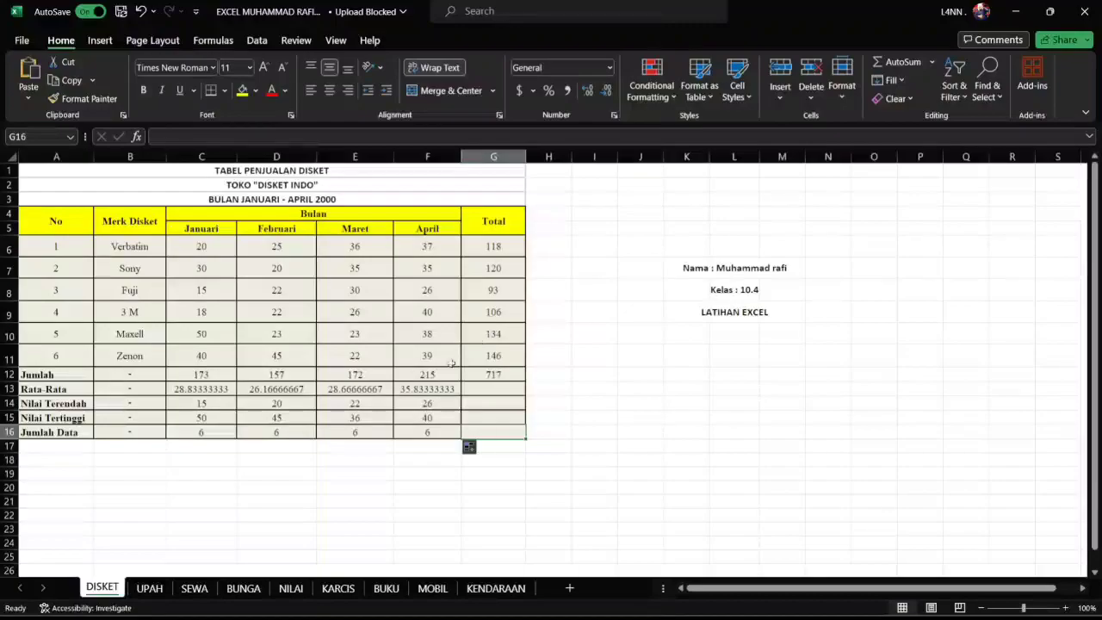
{"action": "left_click", "coordinate": [465, 392]}
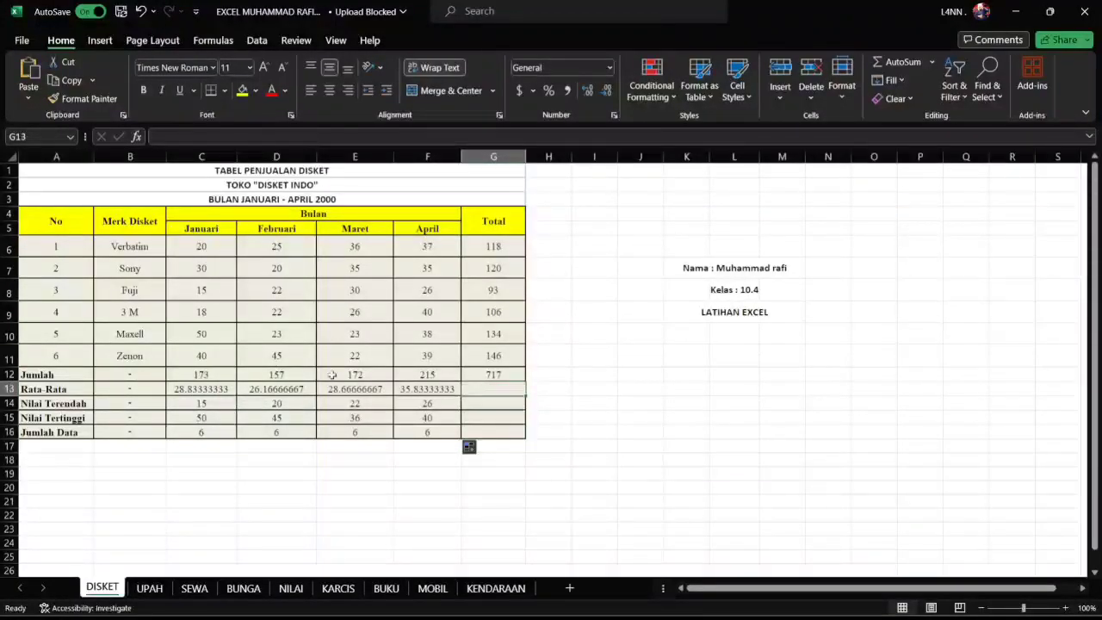
{"action": "left_click", "coordinate": [458, 394]}
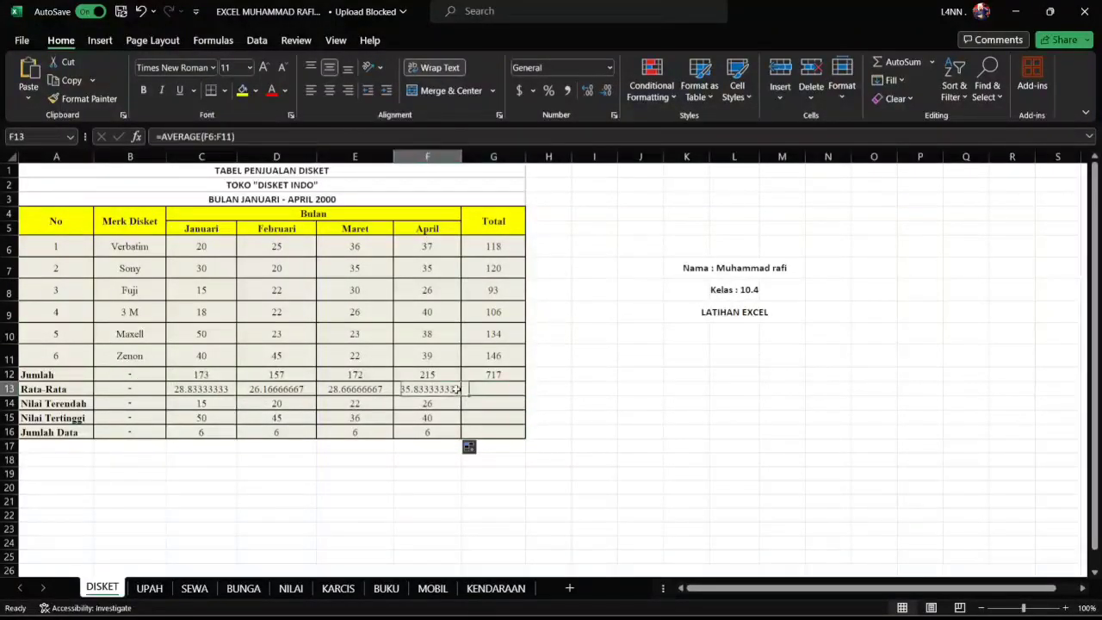
Enter =AVERAGE(C13:F13) in G13 to average the monthly Rata-Rata values in the Total column
{"action": "left_click", "coordinate": [498, 389]}
{"action": "type", "text": "="}
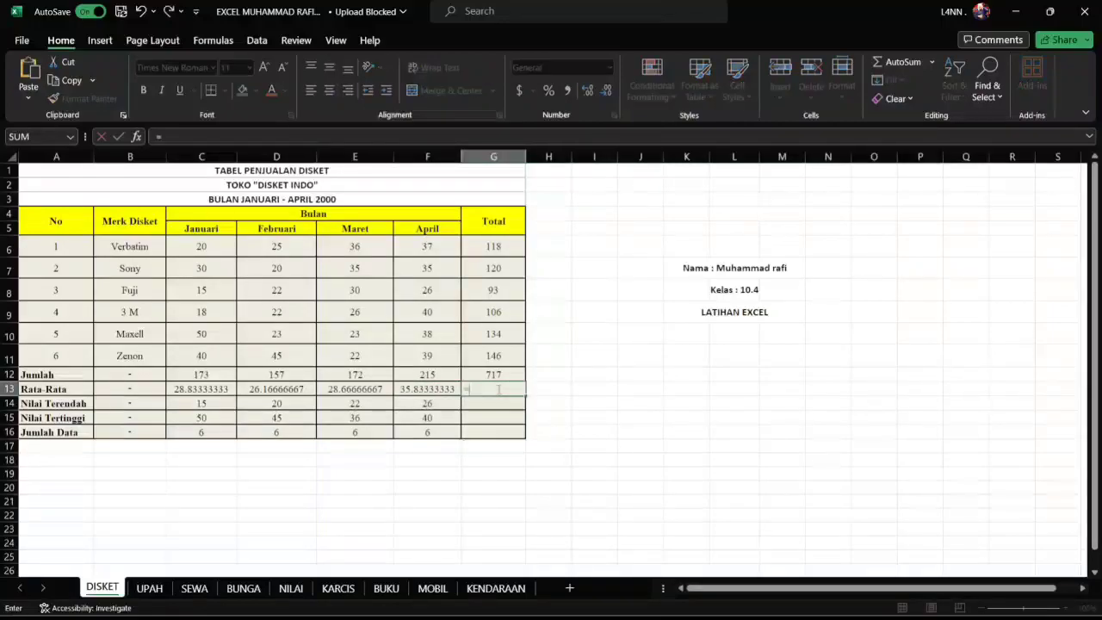
{"action": "type", "text": "AVERGAE"}
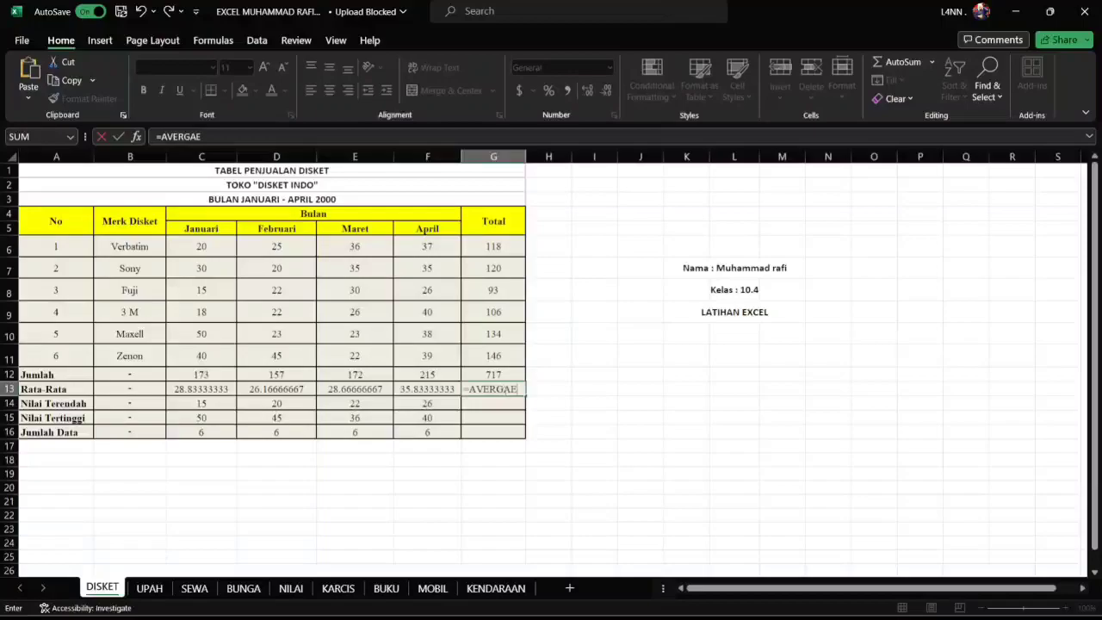
{"action": "type", "text": "AGE("}
{"action": "left_click_drag", "start_coordinate": [197, 395], "coordinate": [443, 395]}
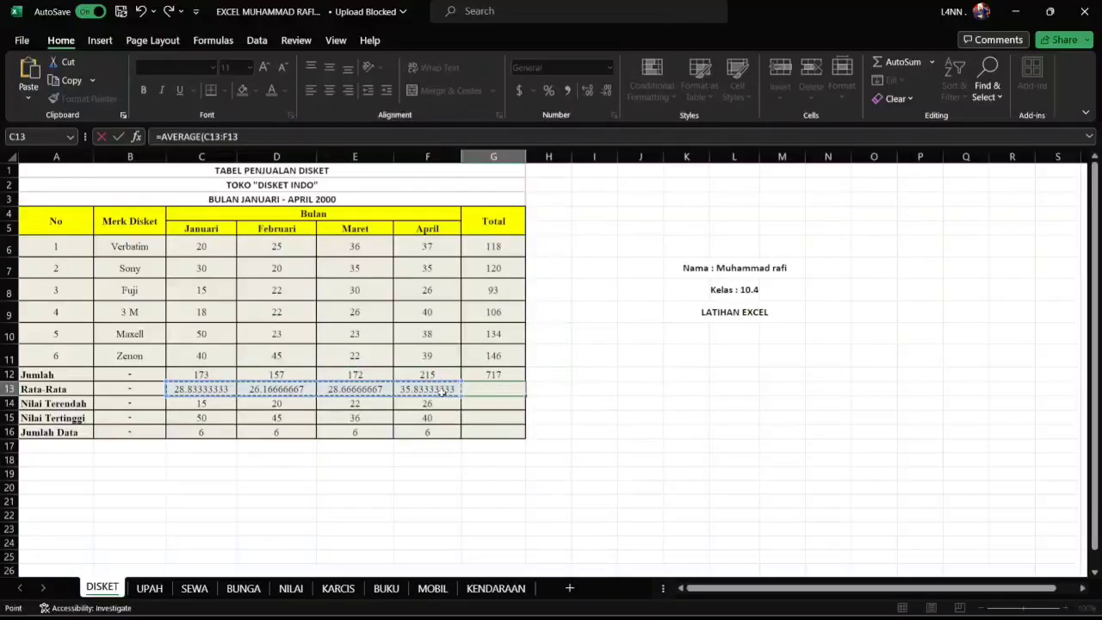
{"action": "key", "text": "Return"}
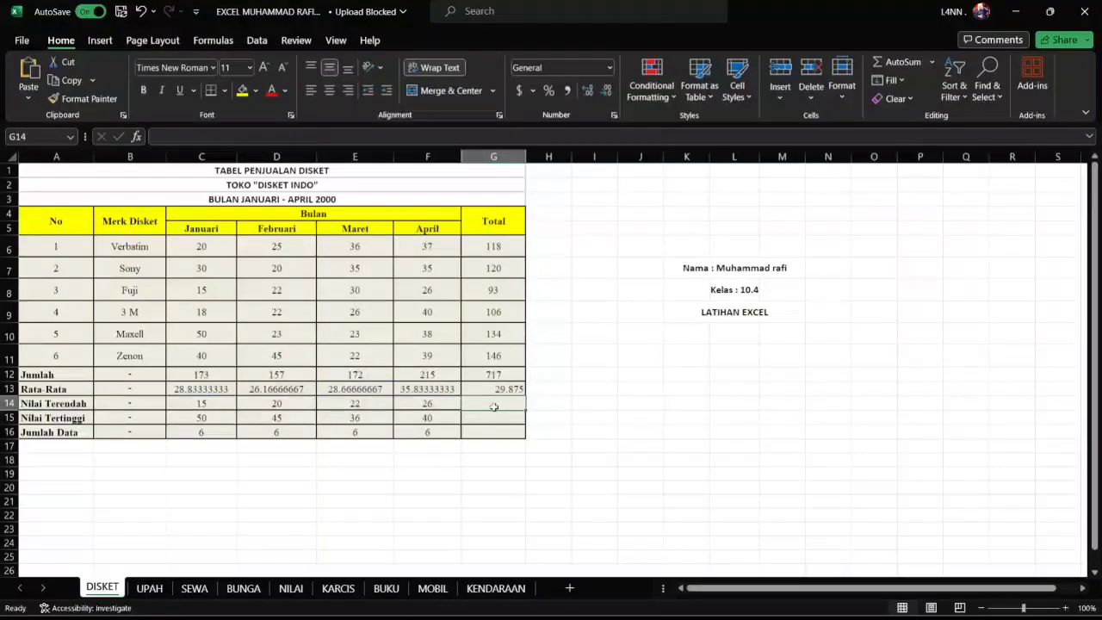
Enter =MIN(C14:F14) in G14 and =MAX(C15:F15) in G15 for the Total column's lowest and highest values
{"action": "type", "text": "=MIN("}
{"action": "left_click_drag", "start_coordinate": [215, 403], "coordinate": [442, 403]}
{"action": "key", "text": "Return"}
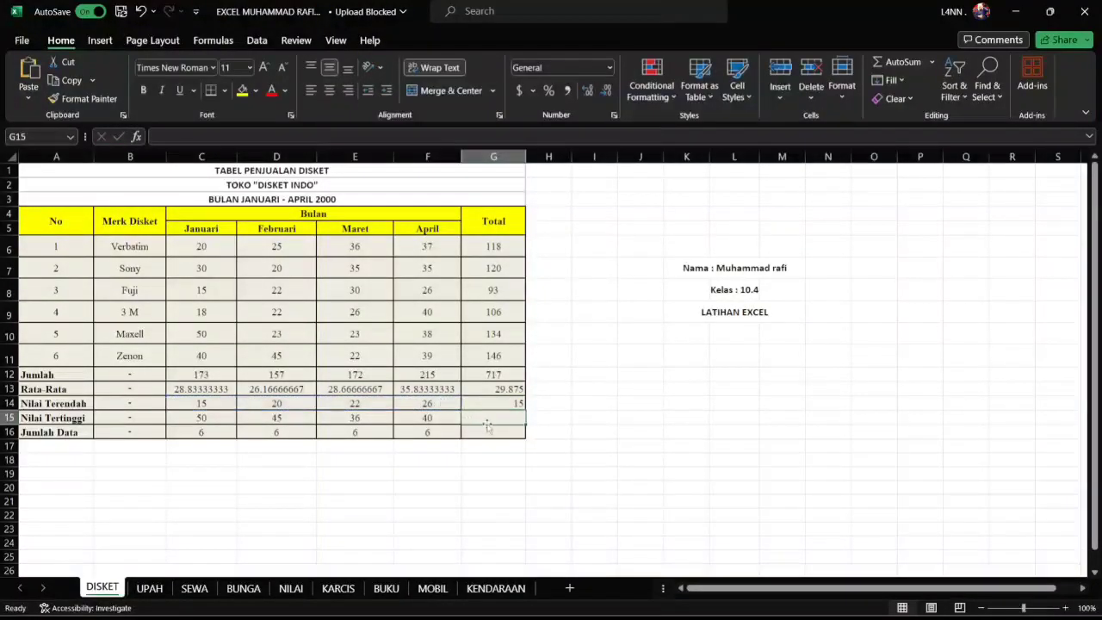
{"action": "type", "text": "=MaX"}
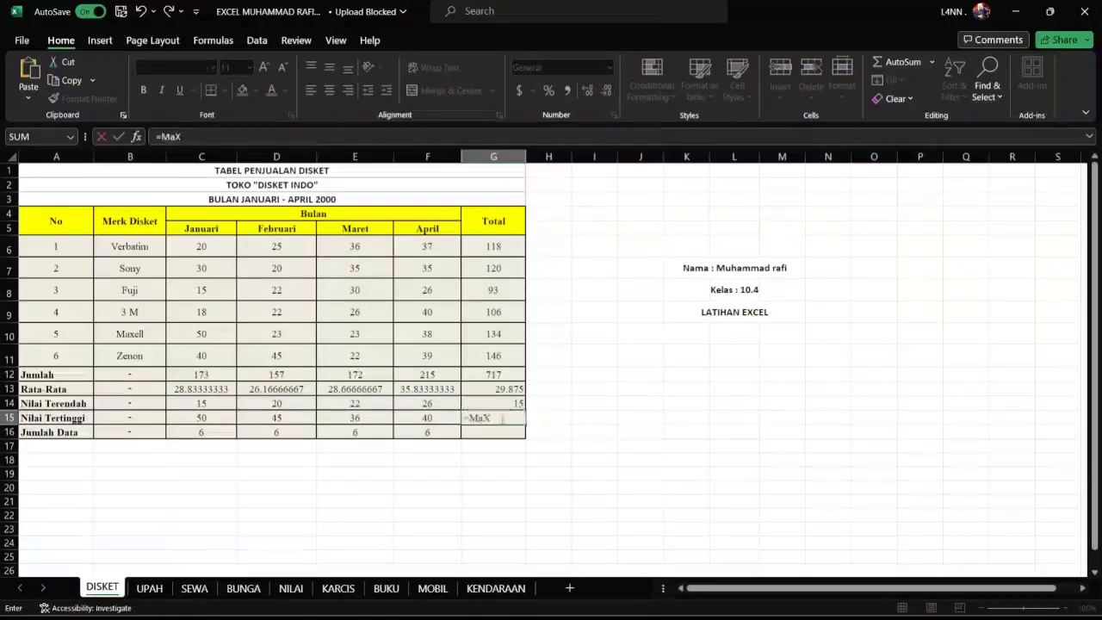
{"action": "key", "text": "Tab"}
{"action": "left_click_drag", "start_coordinate": [222, 416], "coordinate": [422, 415]}
{"action": "key", "text": "Return"}
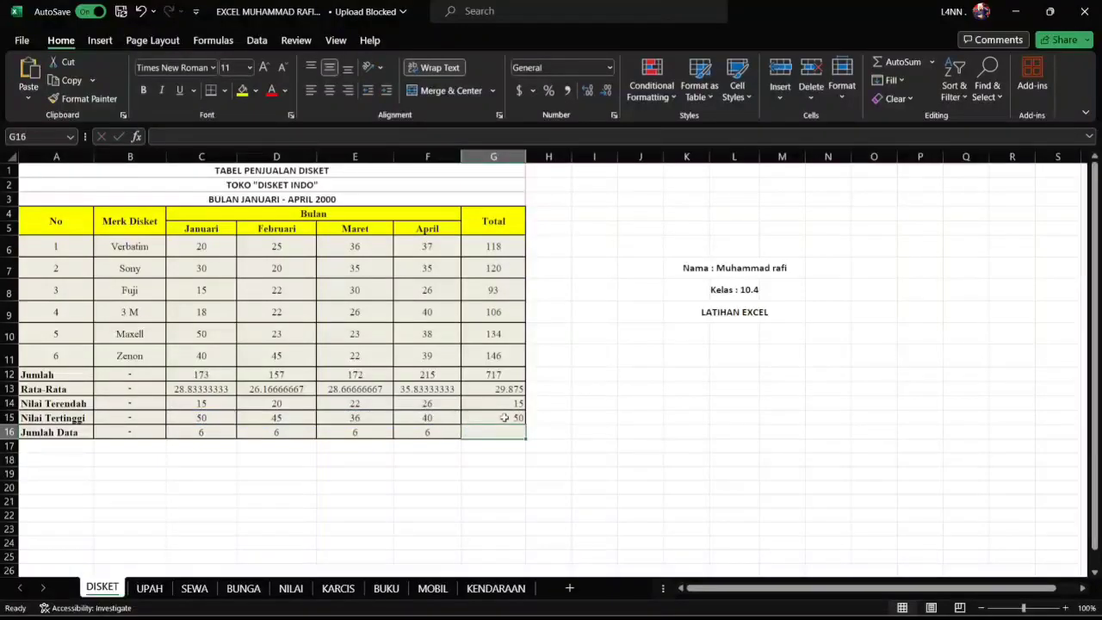
Enter a COUNT formula over C16:F16 in G16 for the Total column's Jumlah Data
{"action": "type", "text": "=CO"}
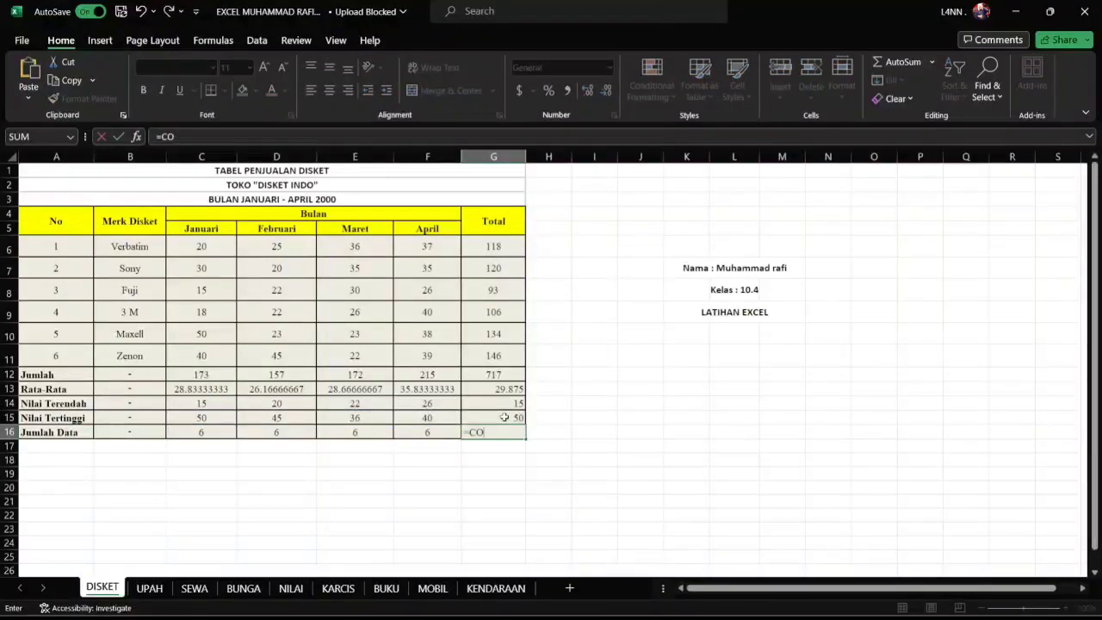
{"action": "left_click_drag", "start_coordinate": [203, 435], "coordinate": [426, 451]}
{"action": "key", "text": "Return"}
Review the formulas in the Total column and in the Januari summary cells C12 through C16
{"action": "left_click", "coordinate": [473, 366]}
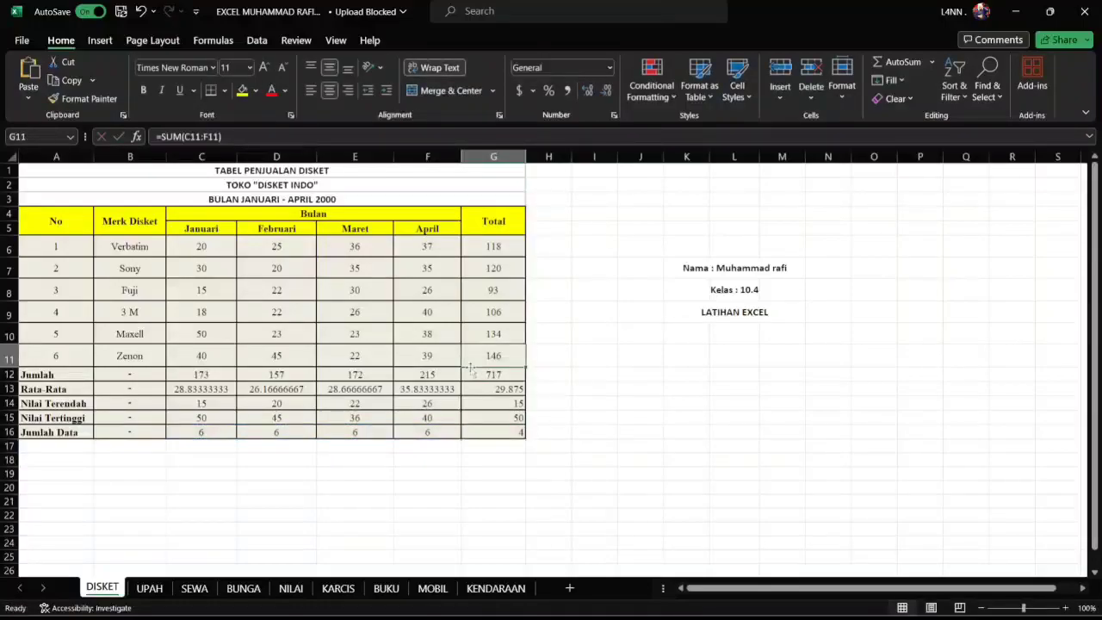
{"action": "left_click", "coordinate": [192, 311]}
{"action": "left_click", "coordinate": [506, 245]}
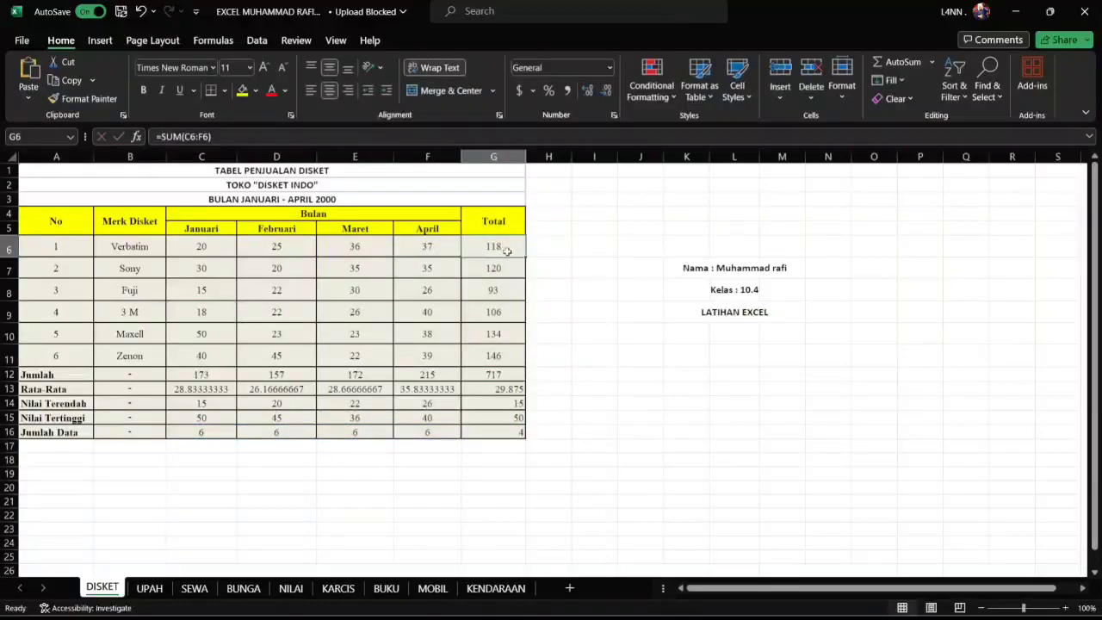
{"action": "left_click", "coordinate": [233, 378]}
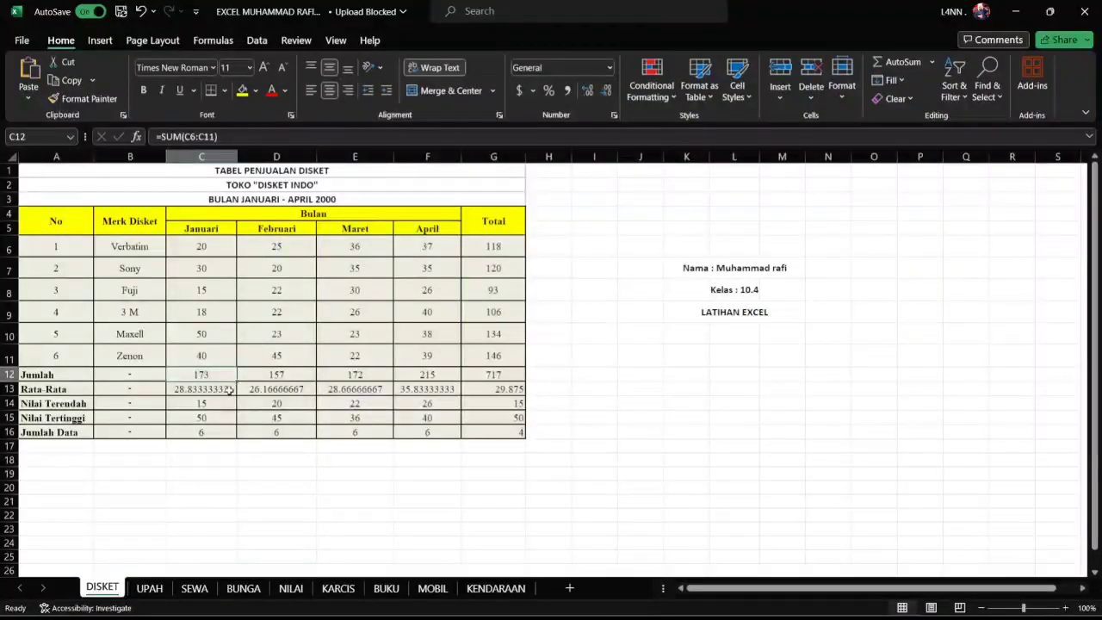
{"action": "left_click", "coordinate": [231, 389]}
{"action": "left_click", "coordinate": [224, 403]}
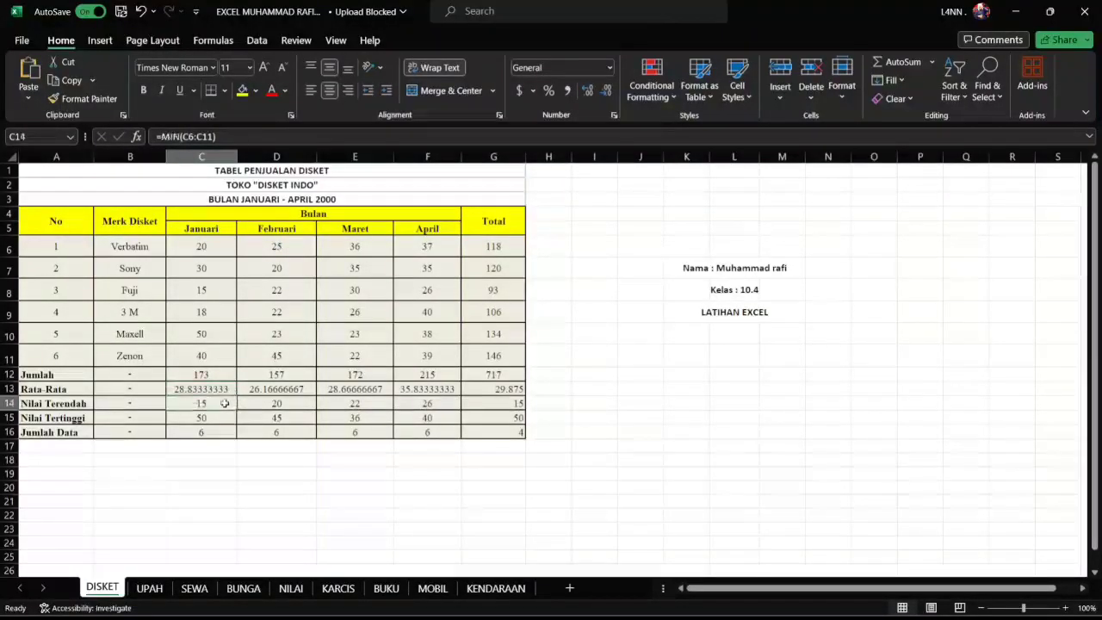
{"action": "left_click", "coordinate": [224, 417]}
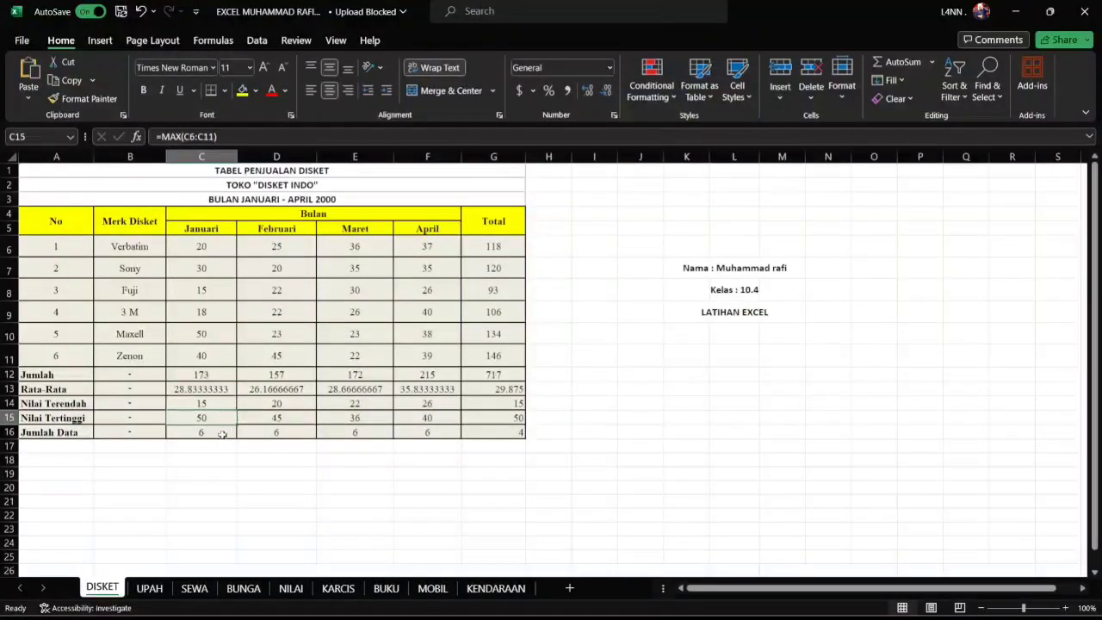
{"action": "left_click", "coordinate": [223, 435]}
{"action": "left_click", "coordinate": [503, 402]}
{"action": "left_click", "coordinate": [536, 420]}
{"action": "left_click", "coordinate": [575, 392]}
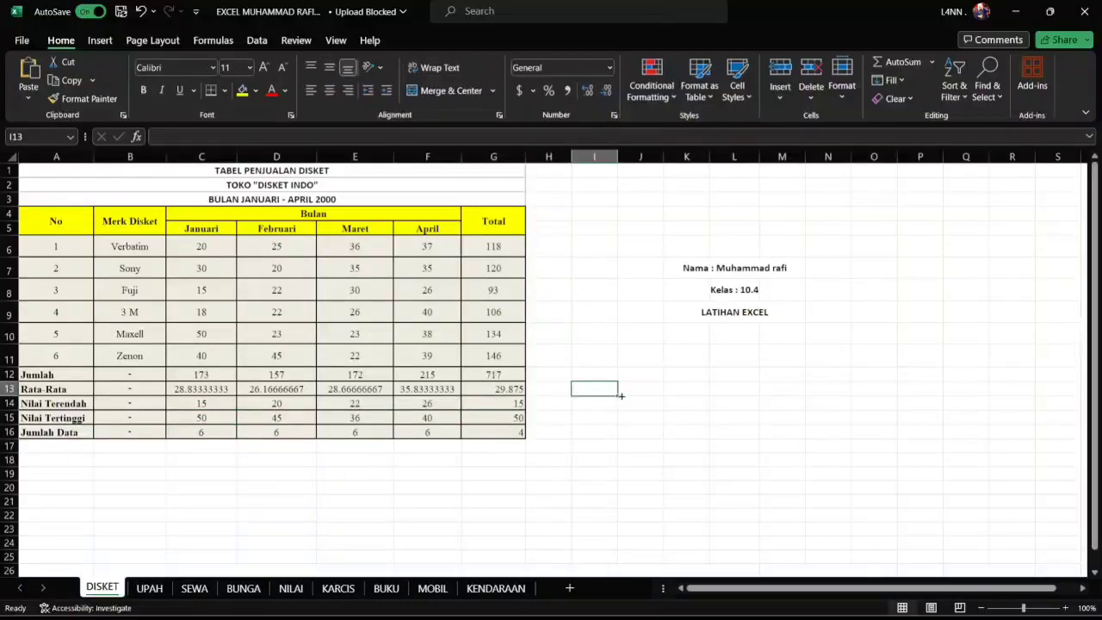
Switch to the Book1 workbook's UPAH sheet and select the table's two title rows for viewing
{"action": "key", "text": "alt+Tab"}
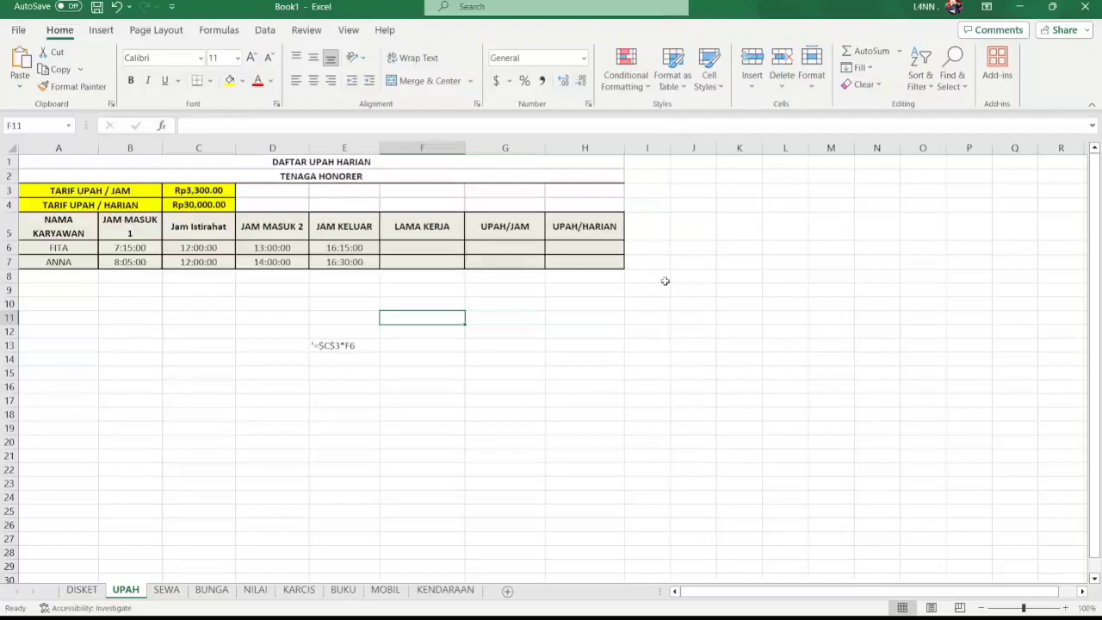
{"action": "left_click_drag", "start_coordinate": [291, 165], "coordinate": [328, 176]}
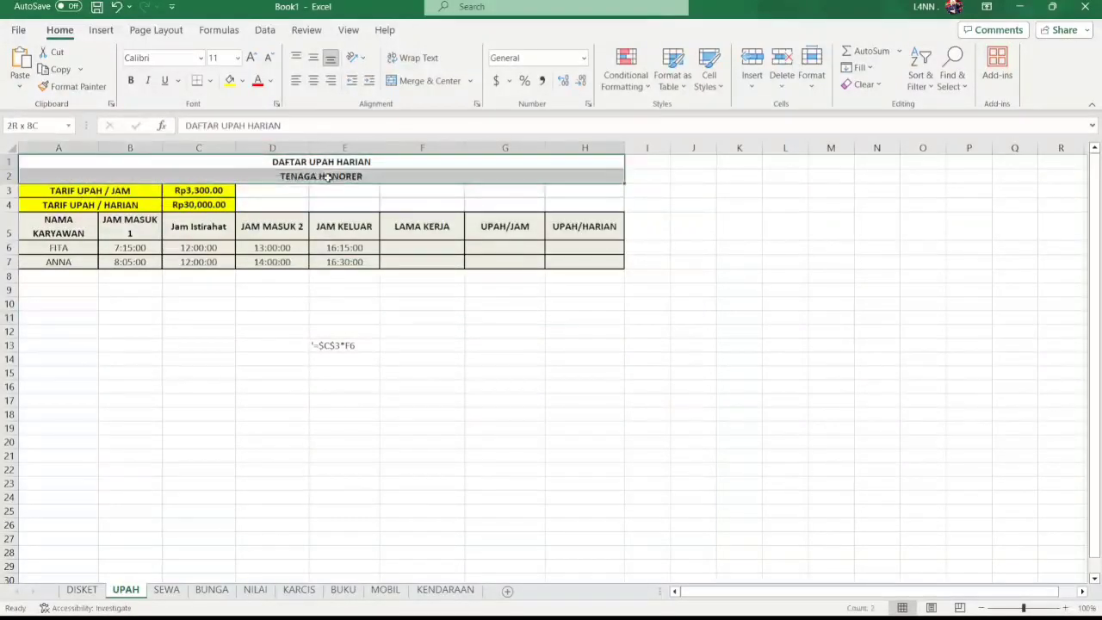
{"action": "left_click", "coordinate": [672, 207]}
Examine the first employee's row, from LAMA KERJA and JAM KELUAR back through JAM MASUK 2, Jam Istirahat and JAM MASUK 1
{"action": "left_click", "coordinate": [447, 245]}
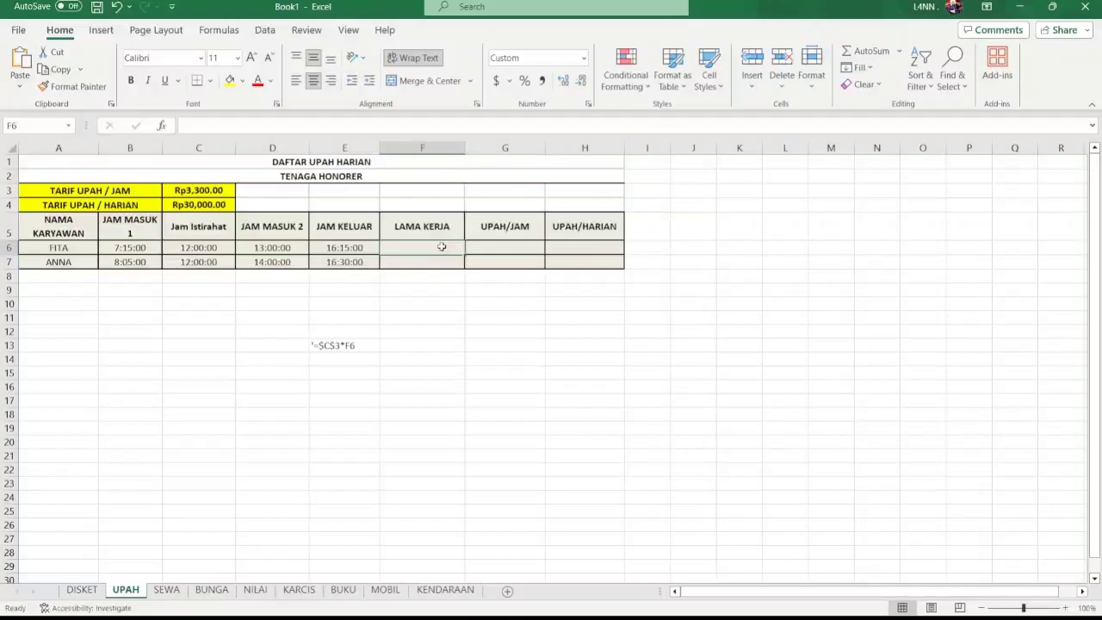
{"action": "left_click", "coordinate": [349, 250]}
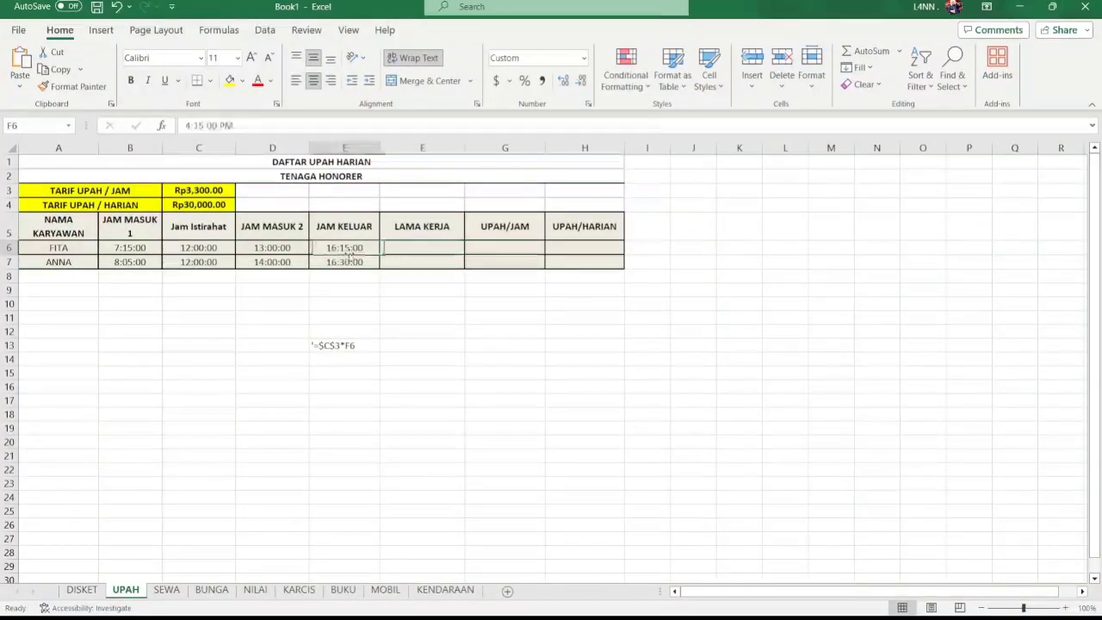
{"action": "left_click", "coordinate": [388, 248]}
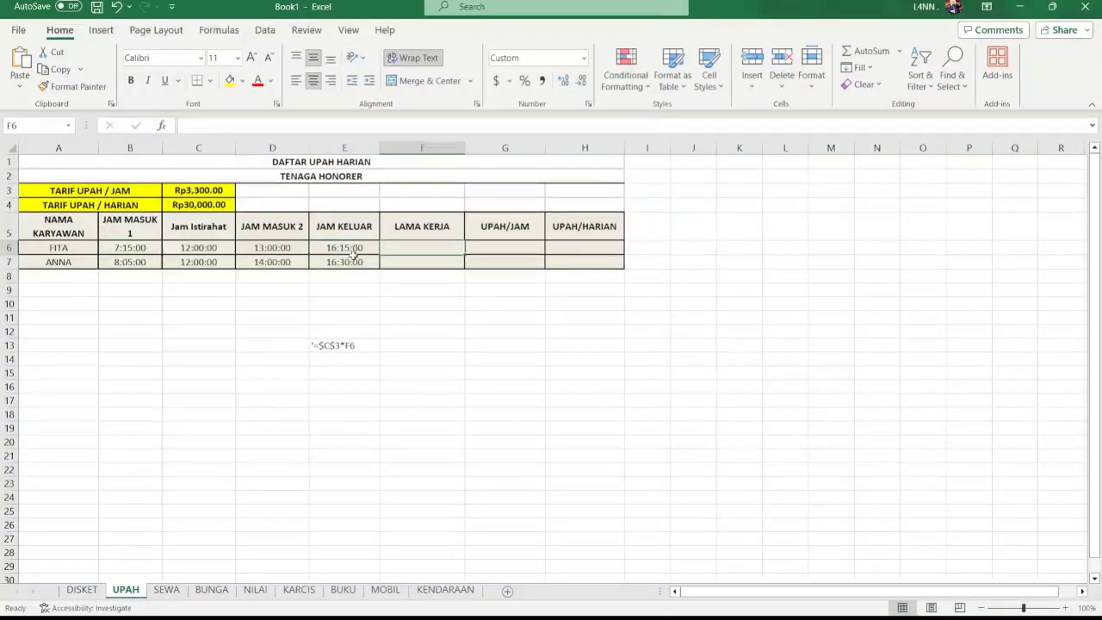
{"action": "left_click", "coordinate": [353, 249]}
{"action": "left_click", "coordinate": [384, 250]}
{"action": "left_click", "coordinate": [355, 249]}
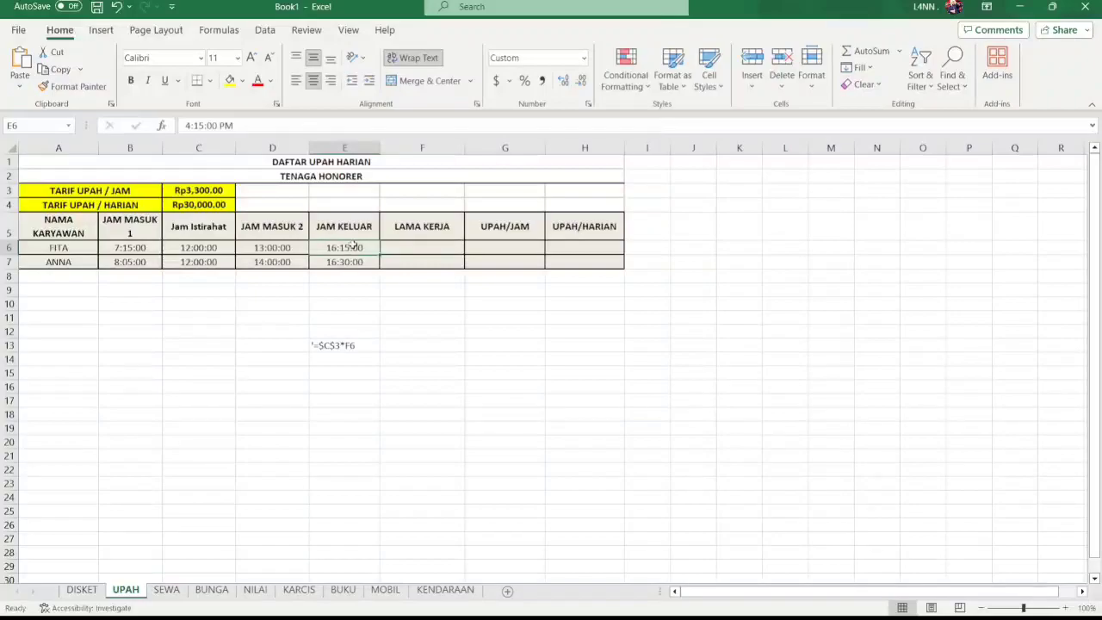
{"action": "left_click", "coordinate": [288, 247]}
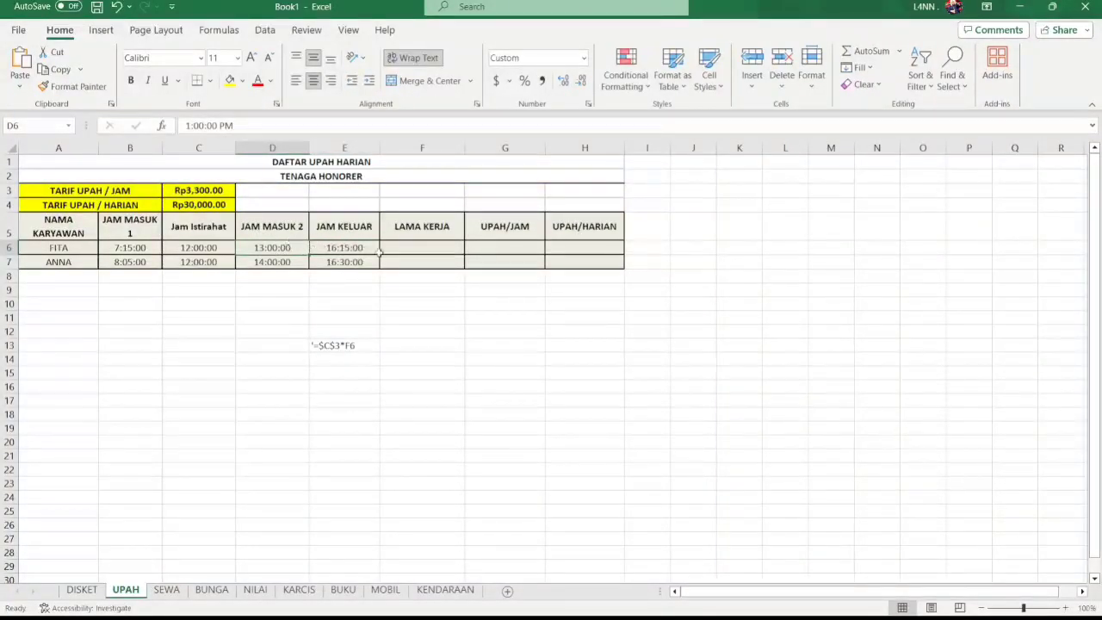
{"action": "left_click", "coordinate": [199, 245]}
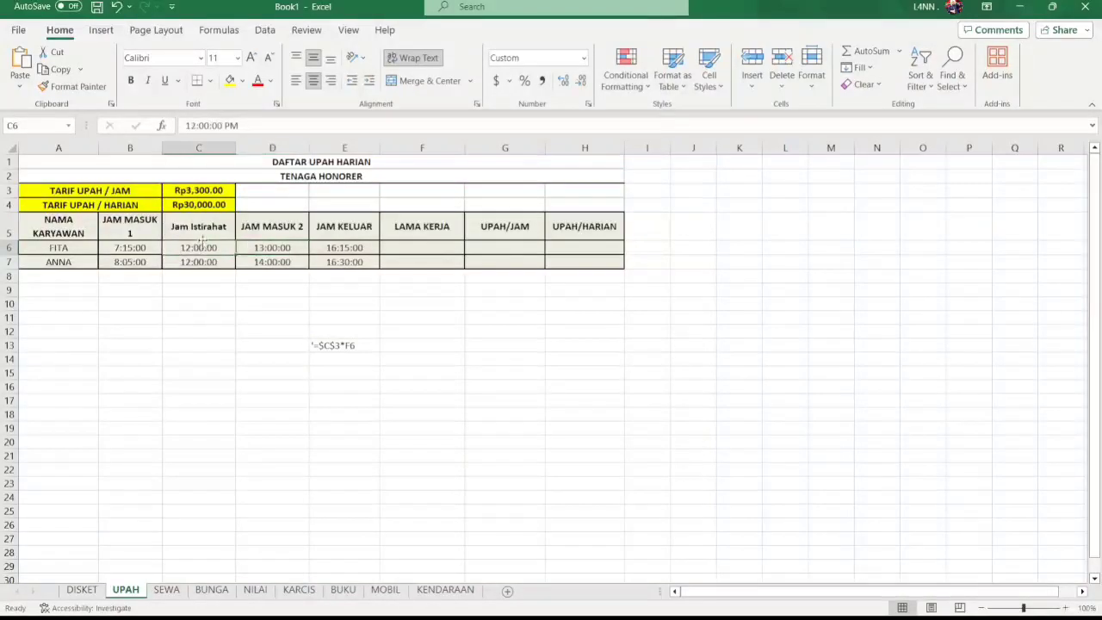
{"action": "left_click", "coordinate": [140, 247]}
Enter =(E6-D6)+(C6-B6) in F6 for LAMA KERJA and copy the formula down to F7
{"action": "left_click", "coordinate": [430, 248]}
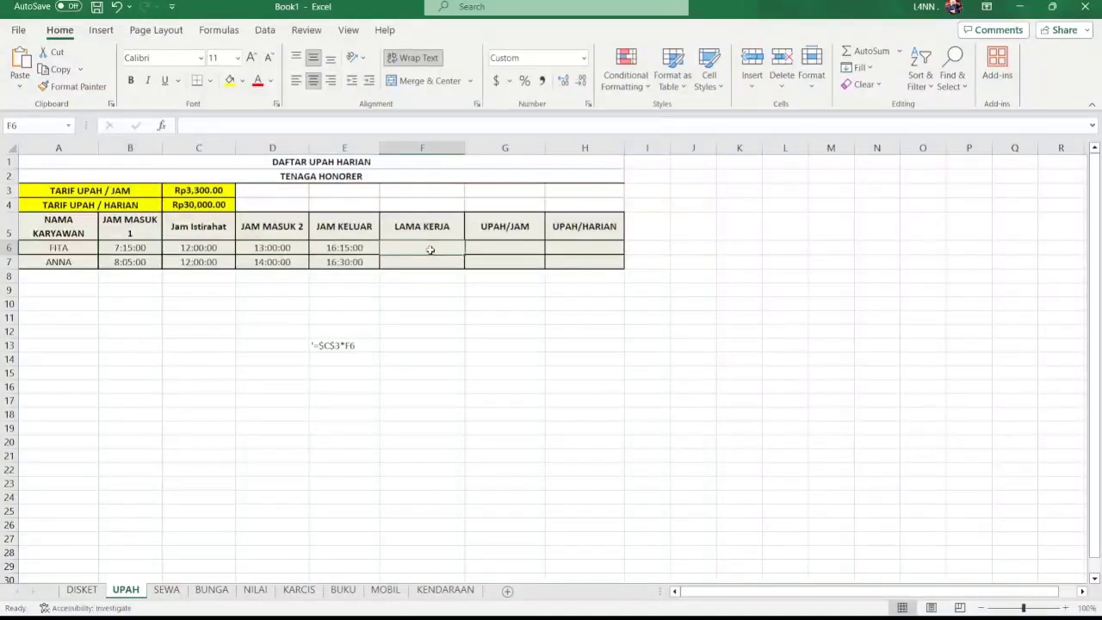
{"action": "type", "text": "="}
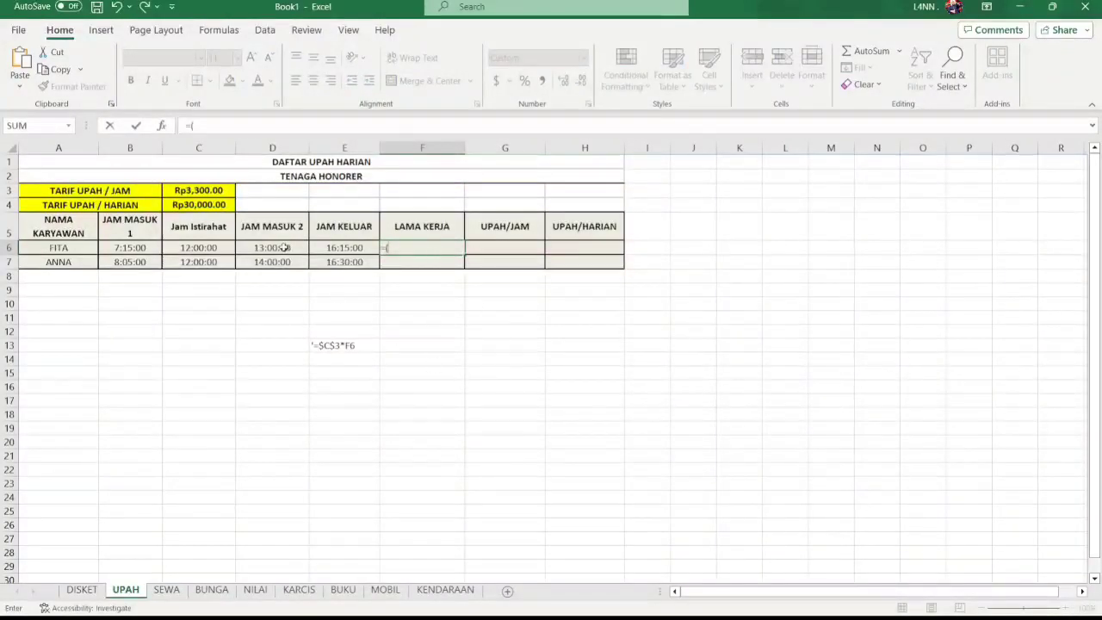
{"action": "type", "text": "("}
{"action": "left_click", "coordinate": [348, 248]}
{"action": "type", "text": "-"}
{"action": "left_click", "coordinate": [272, 248]}
{"action": "type", "text": ")"}
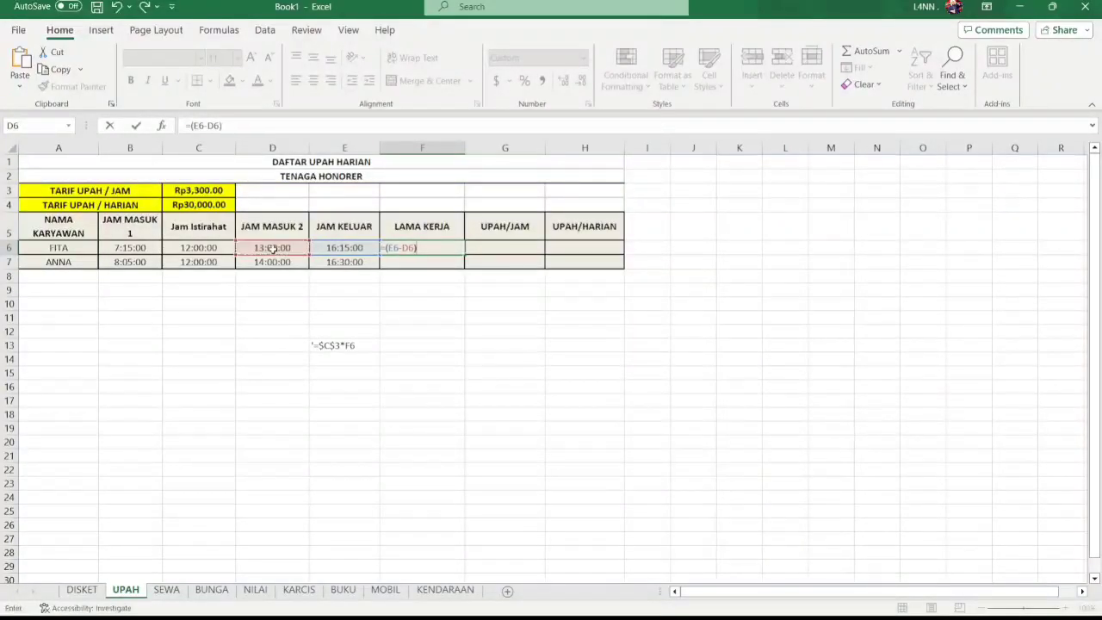
{"action": "type", "text": "+"}
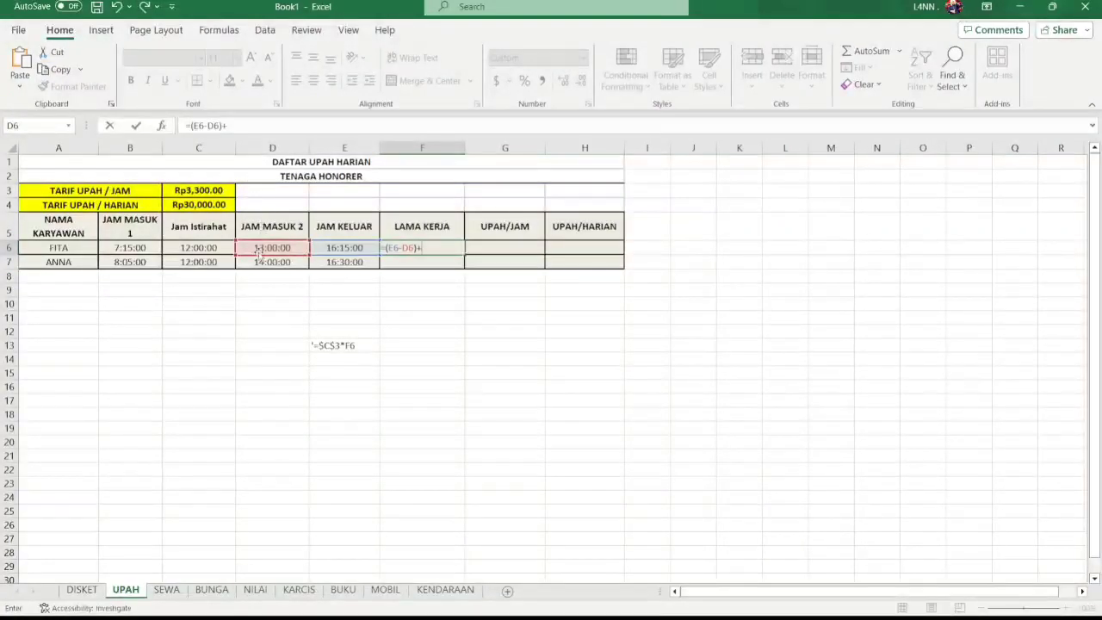
{"action": "type", "text": "("}
{"action": "left_click", "coordinate": [204, 249]}
{"action": "type", "text": "-"}
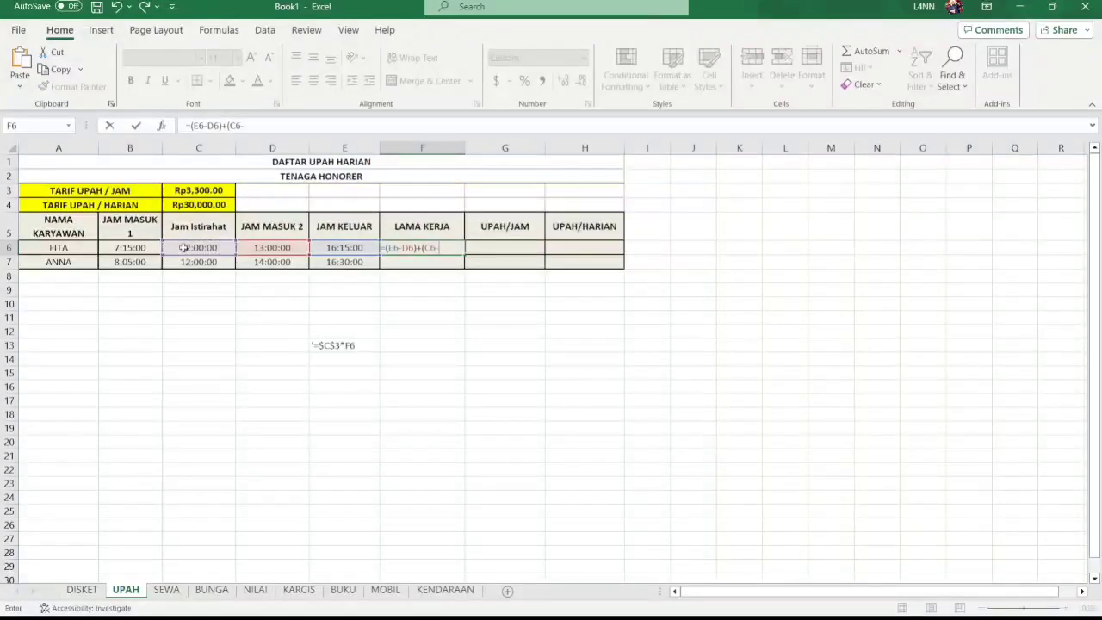
{"action": "left_click", "coordinate": [133, 249]}
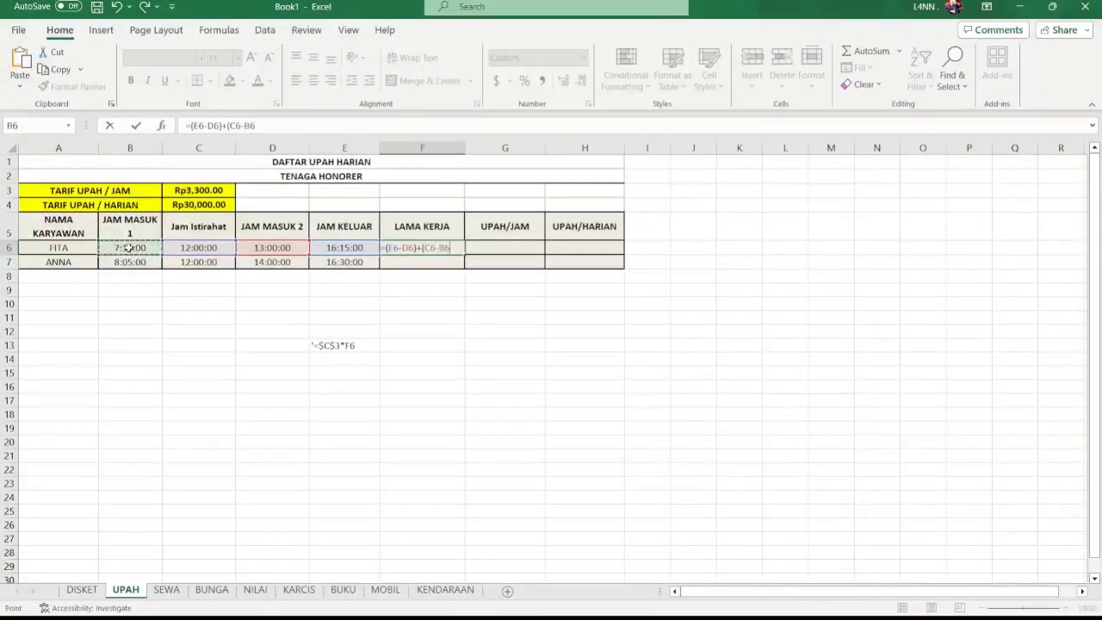
{"action": "type", "text": ")"}
{"action": "key", "text": "Return"}
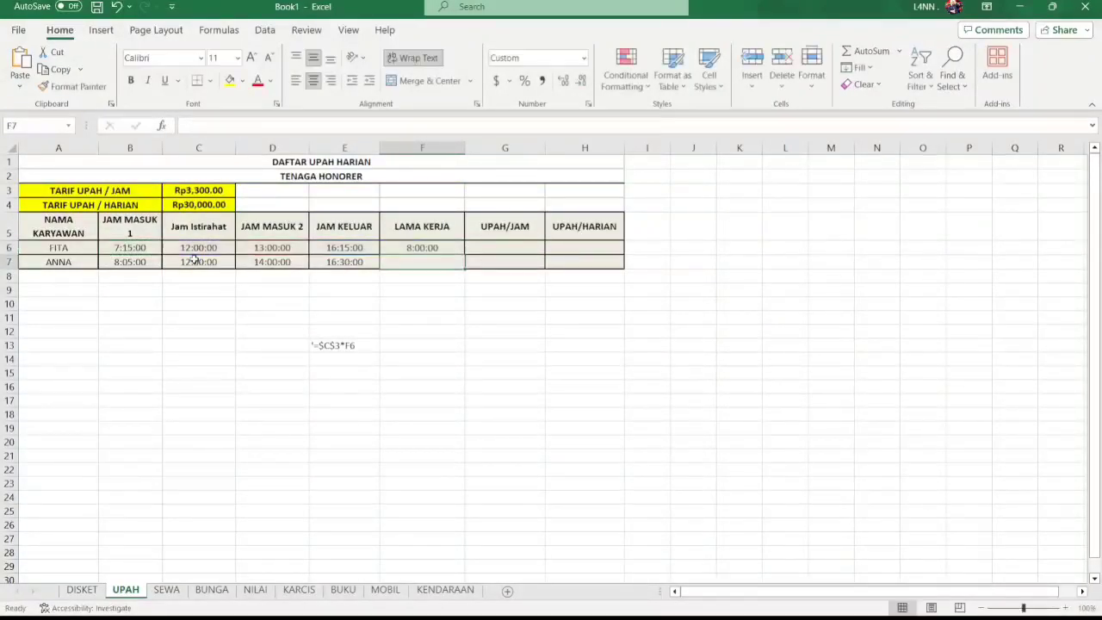
{"action": "left_click", "coordinate": [422, 248]}
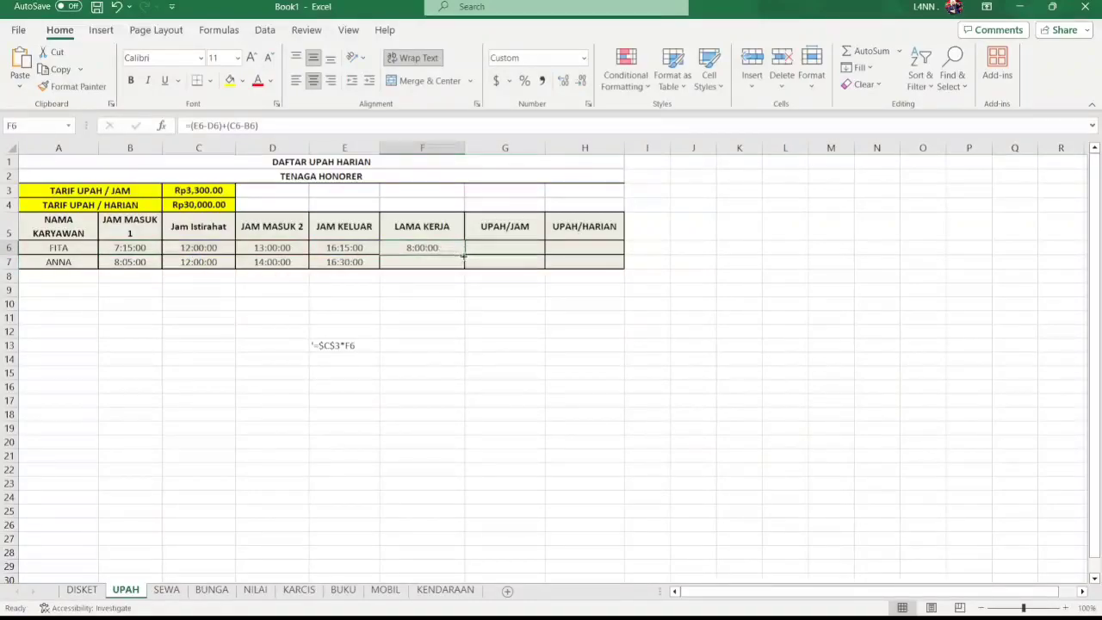
{"action": "left_click_drag", "start_coordinate": [464, 255], "coordinate": [464, 268]}
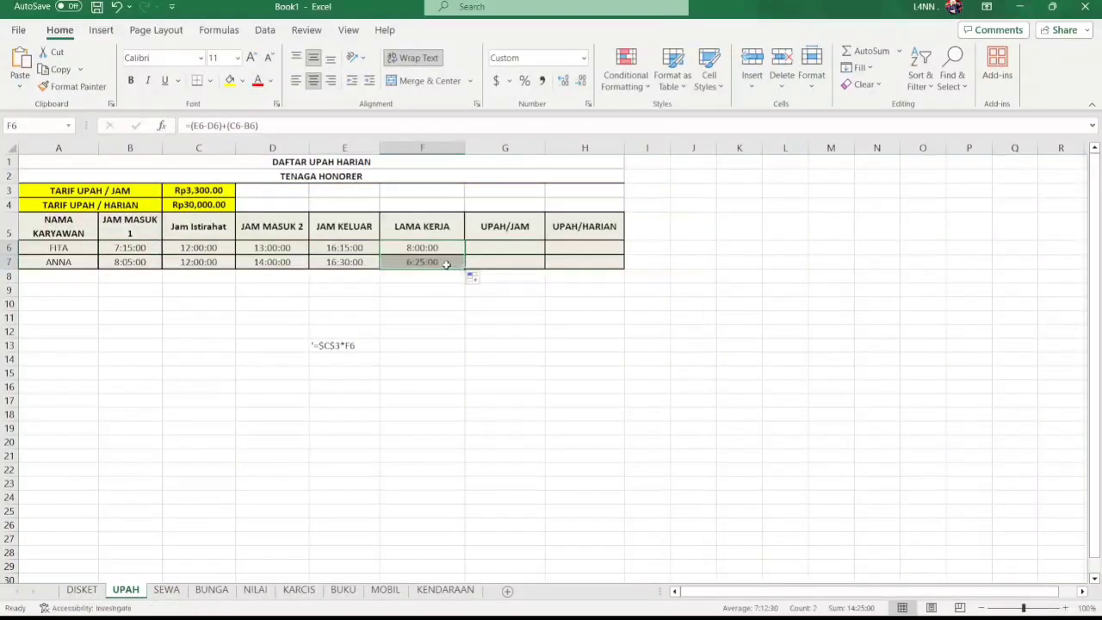
Copy the formula text from E13 into G6 and remove the leading apostrophes so UPAH/JAM uses =$C$3*F6
{"action": "left_click", "coordinate": [497, 250]}
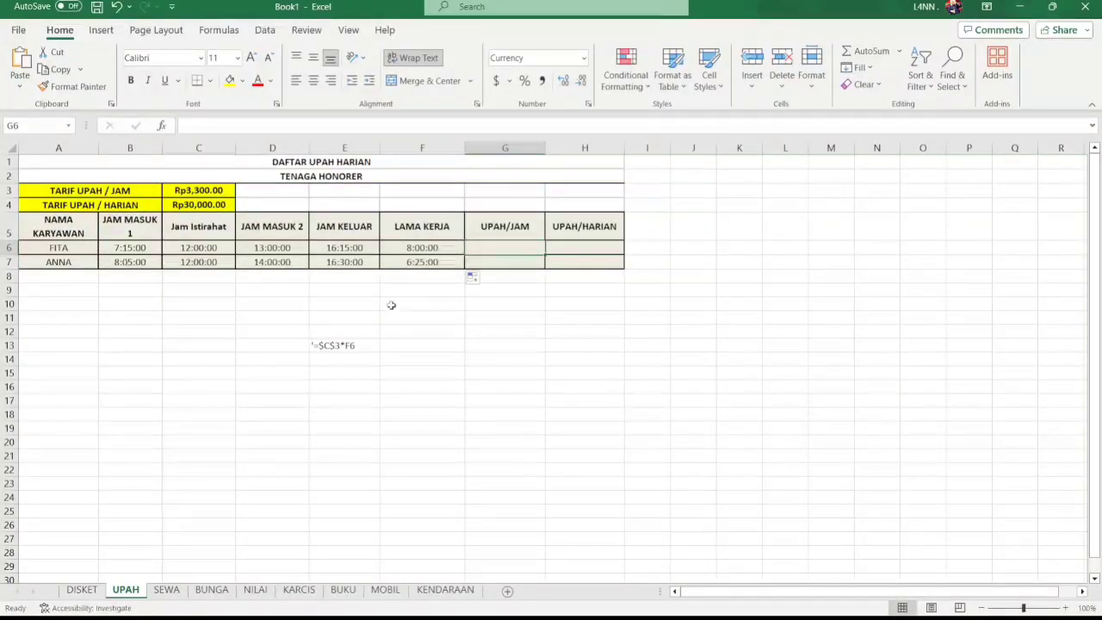
{"action": "left_click", "coordinate": [346, 345]}
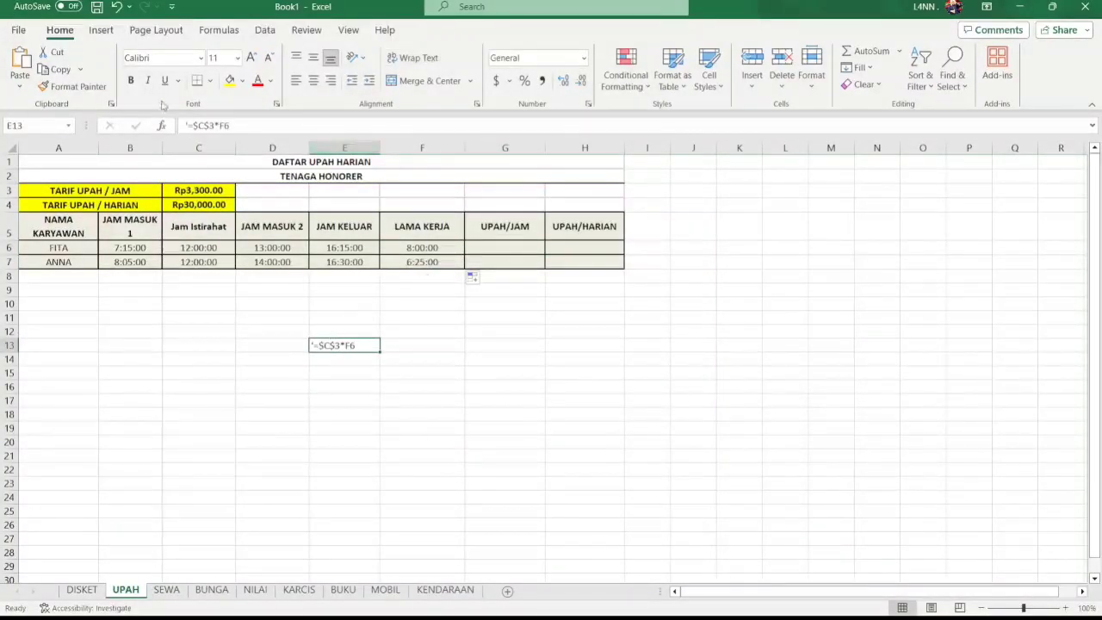
{"action": "left_click_drag", "start_coordinate": [228, 126], "coordinate": [181, 129]}
{"action": "key", "text": "ctrl+c"}
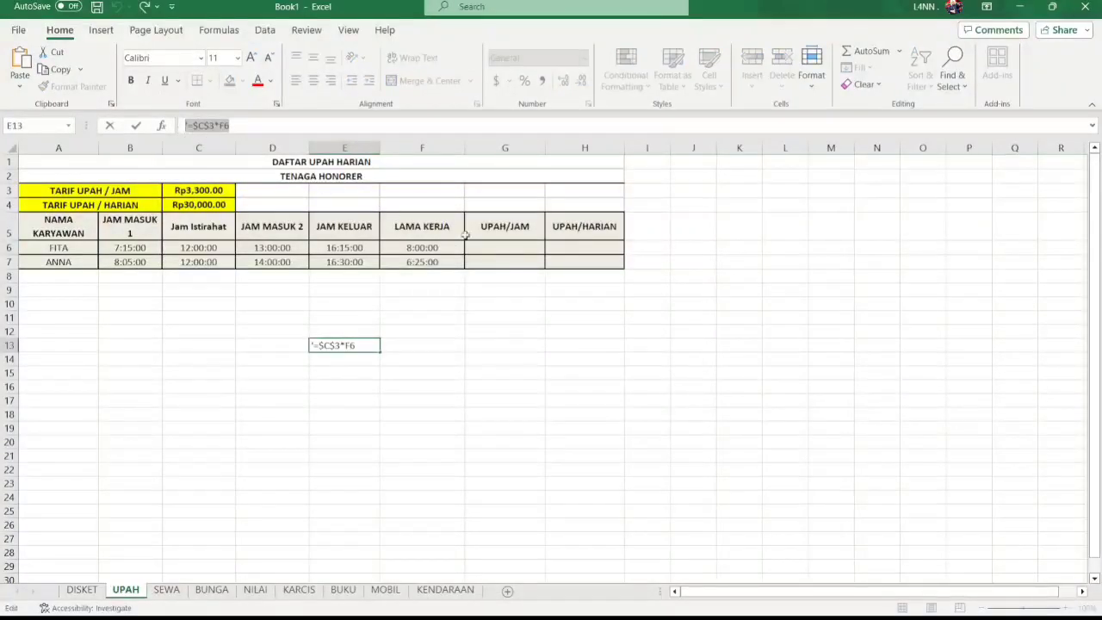
{"action": "left_click", "coordinate": [500, 252]}
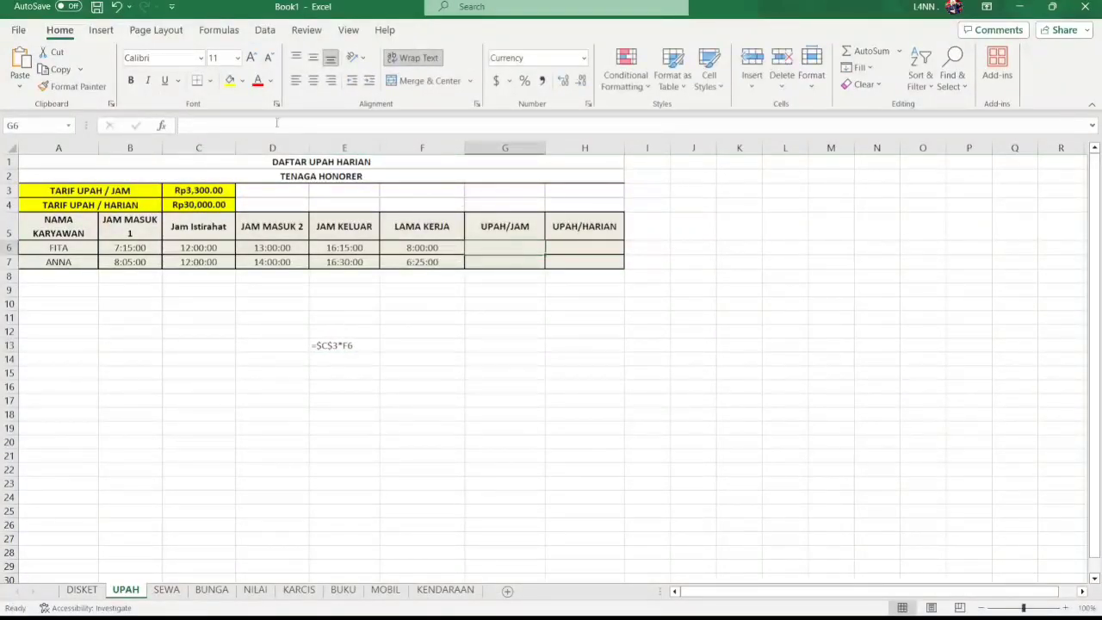
{"action": "key", "text": "ctrl+v"}
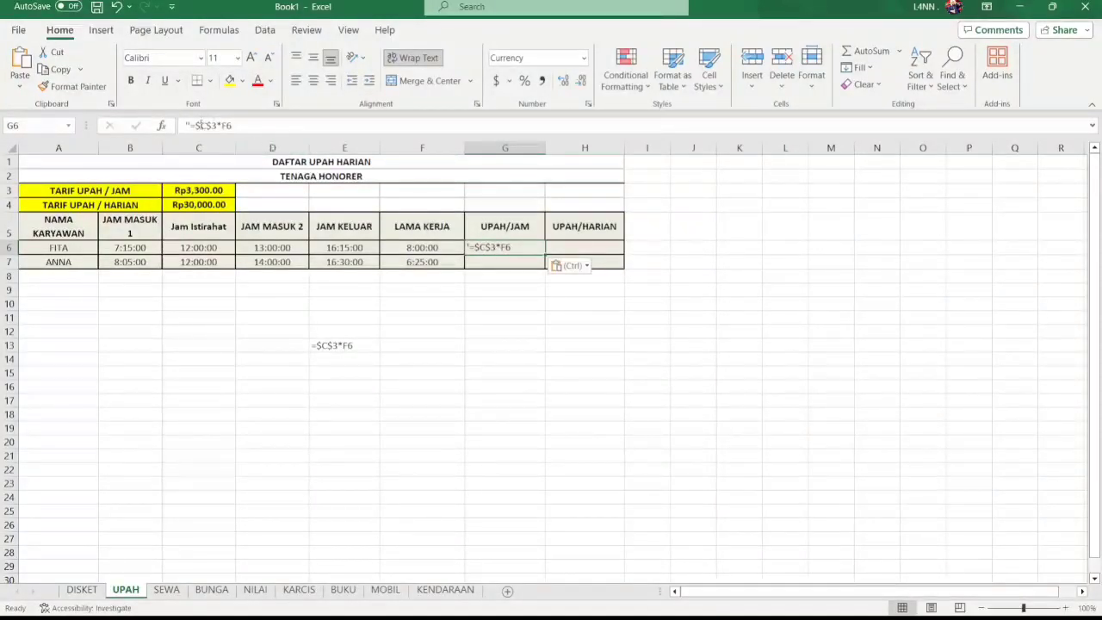
{"action": "left_click", "coordinate": [188, 125]}
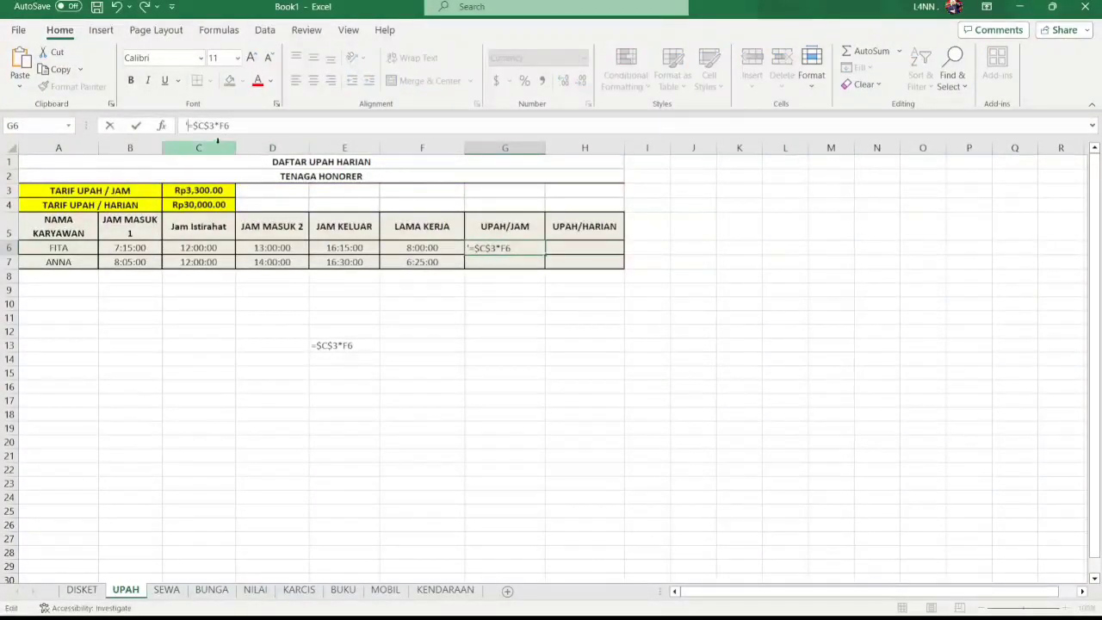
{"action": "key", "text": "Delete"}
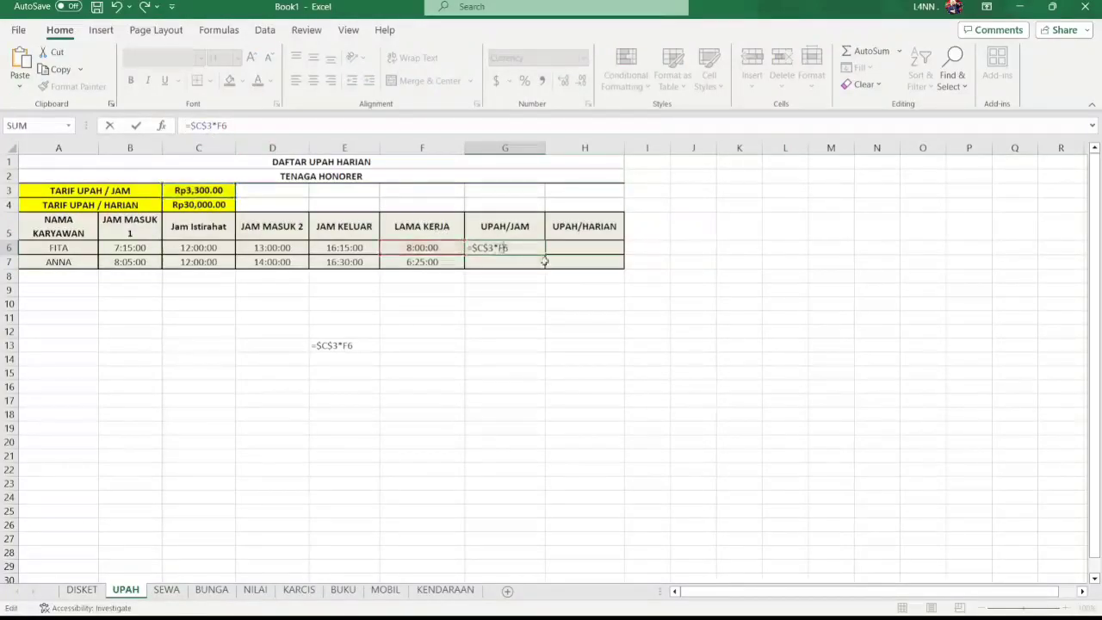
{"action": "key", "text": "Return"}
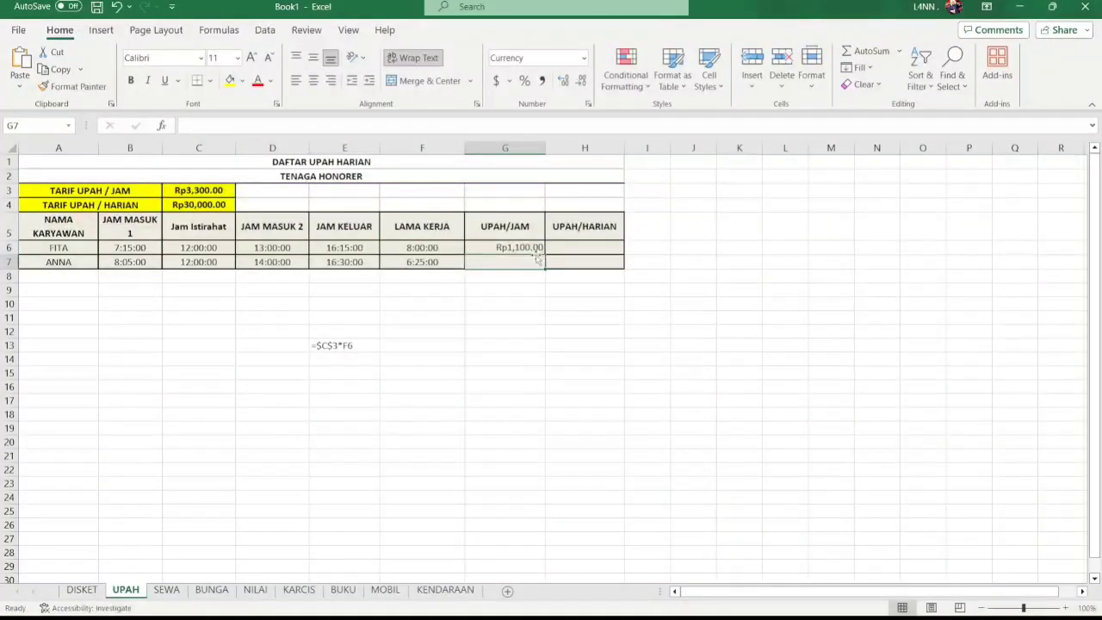
Fill the UPAH/JAM formula from G6 down to G7
{"action": "left_click", "coordinate": [535, 251]}
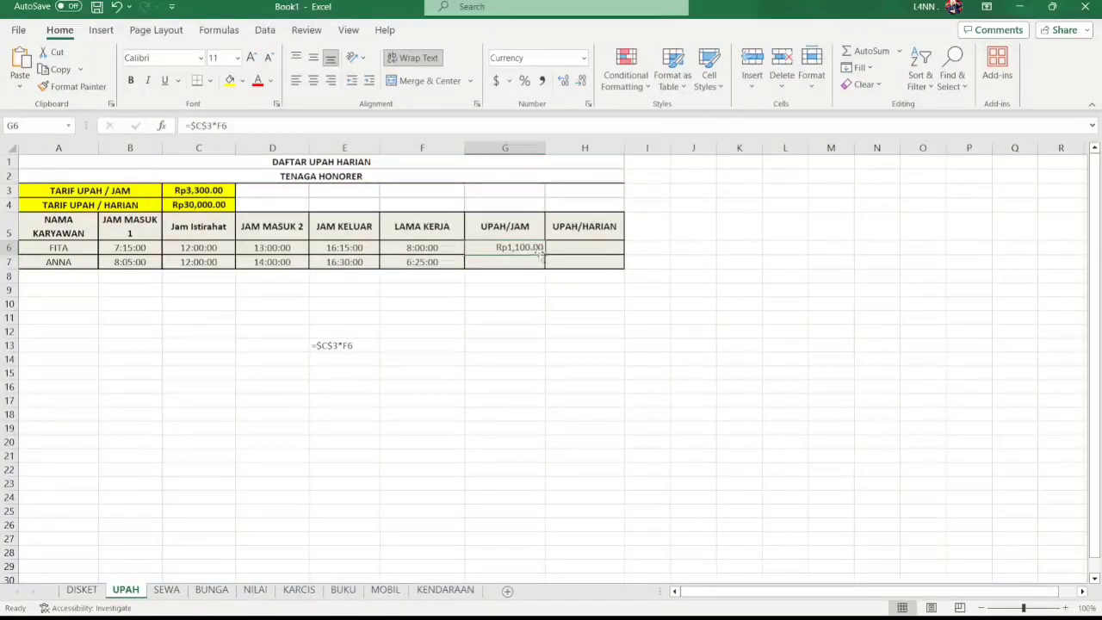
{"action": "left_click_drag", "start_coordinate": [545, 255], "coordinate": [523, 274]}
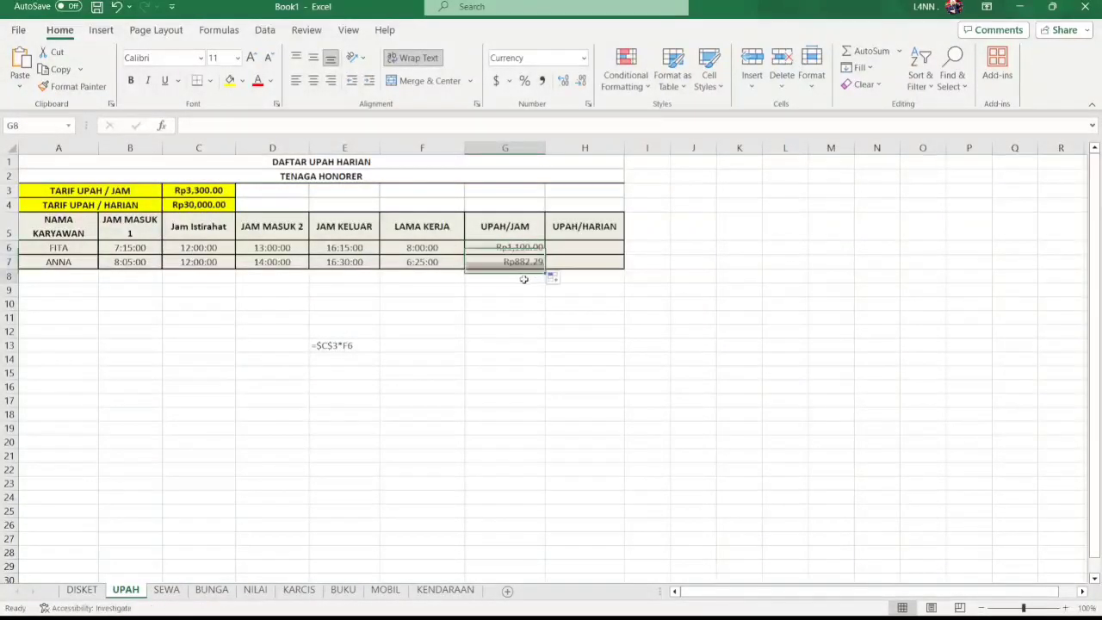
{"action": "left_click", "coordinate": [522, 275]}
Paste the copied formula text into H6, remove its apostrophe and change it to =$C$4*F6 for UPAH/HARIAN
{"action": "left_click_drag", "start_coordinate": [582, 247], "coordinate": [609, 270]}
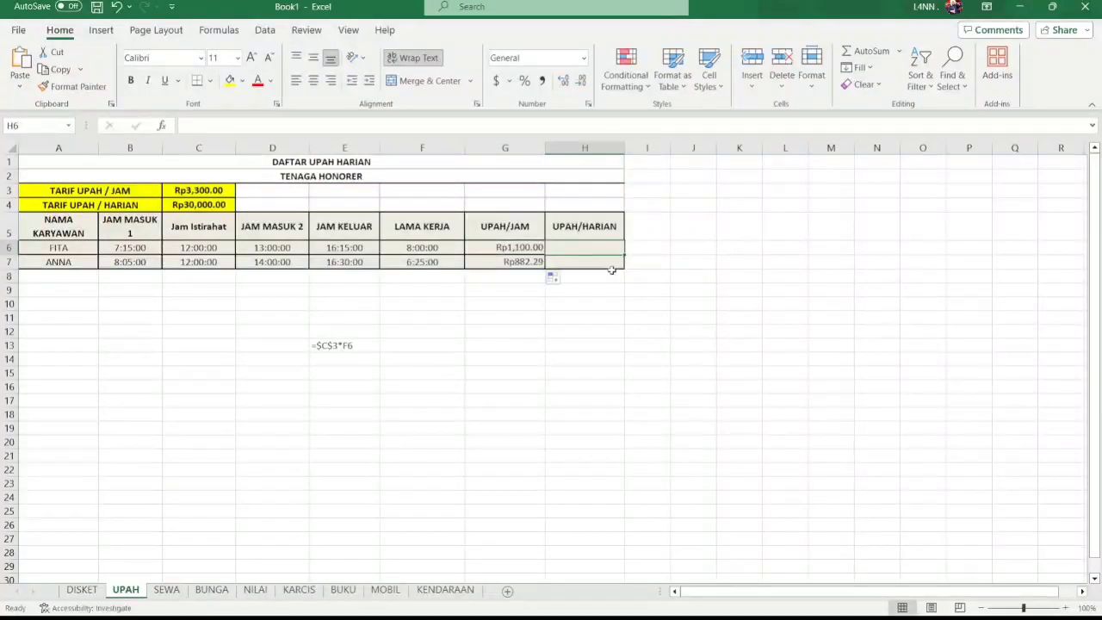
{"action": "key", "text": "ctrl+v"}
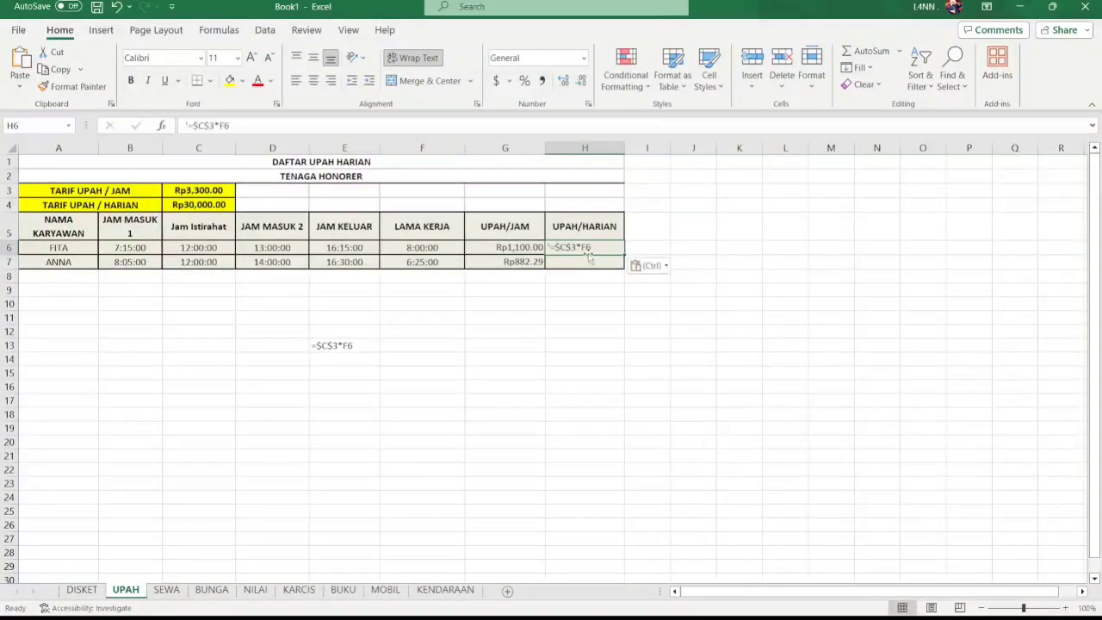
{"action": "left_click", "coordinate": [190, 126]}
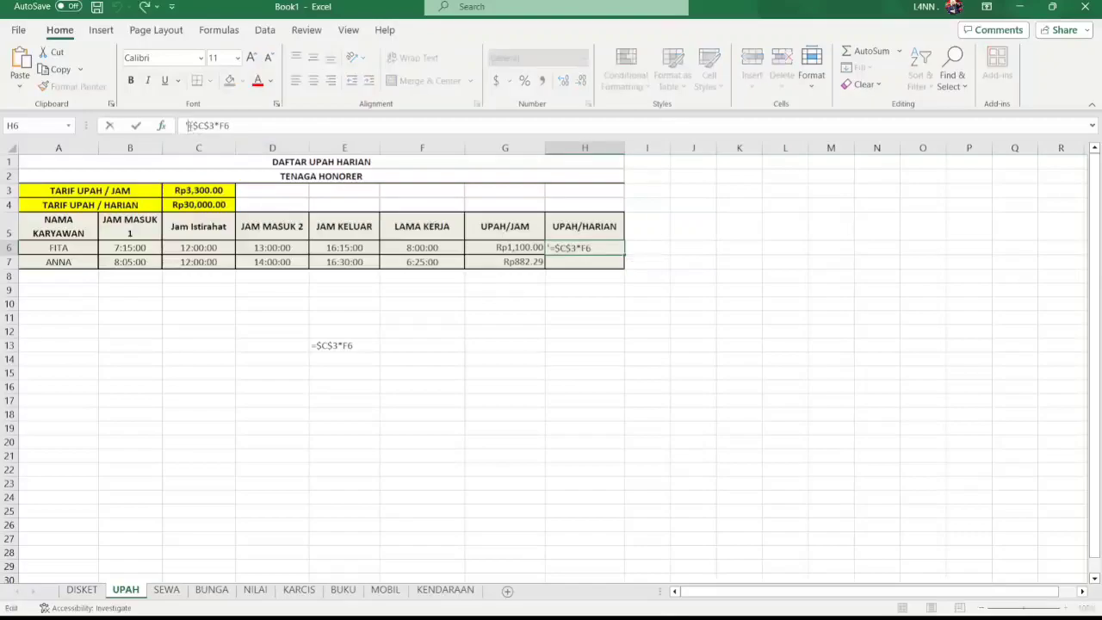
{"action": "key", "text": "BackSpace"}
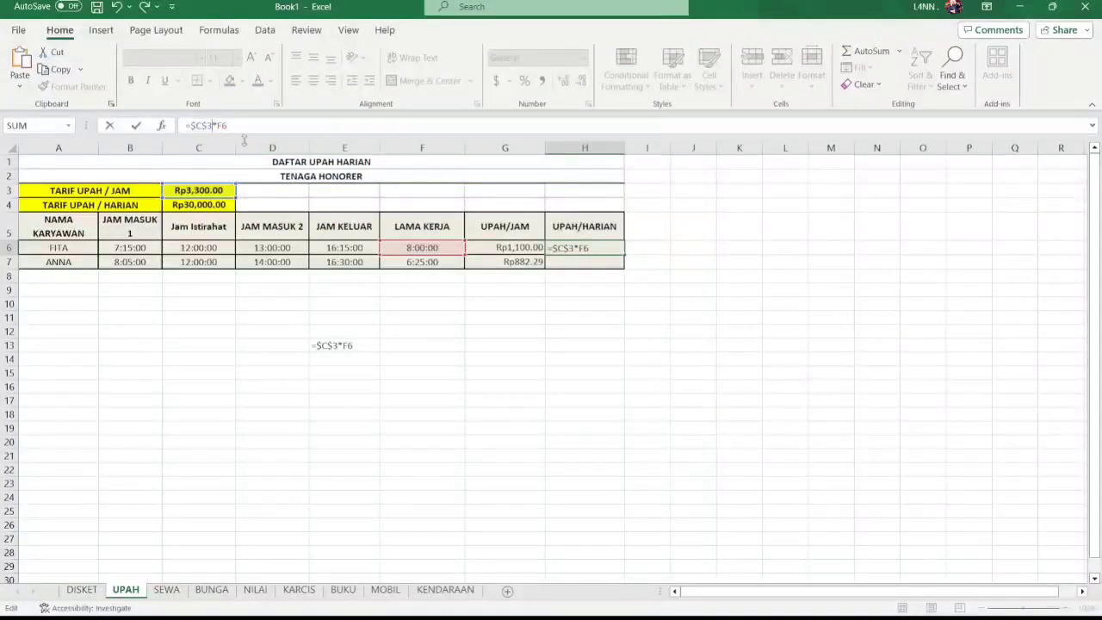
{"action": "key", "text": "BackSpace"}
{"action": "type", "text": "4"}
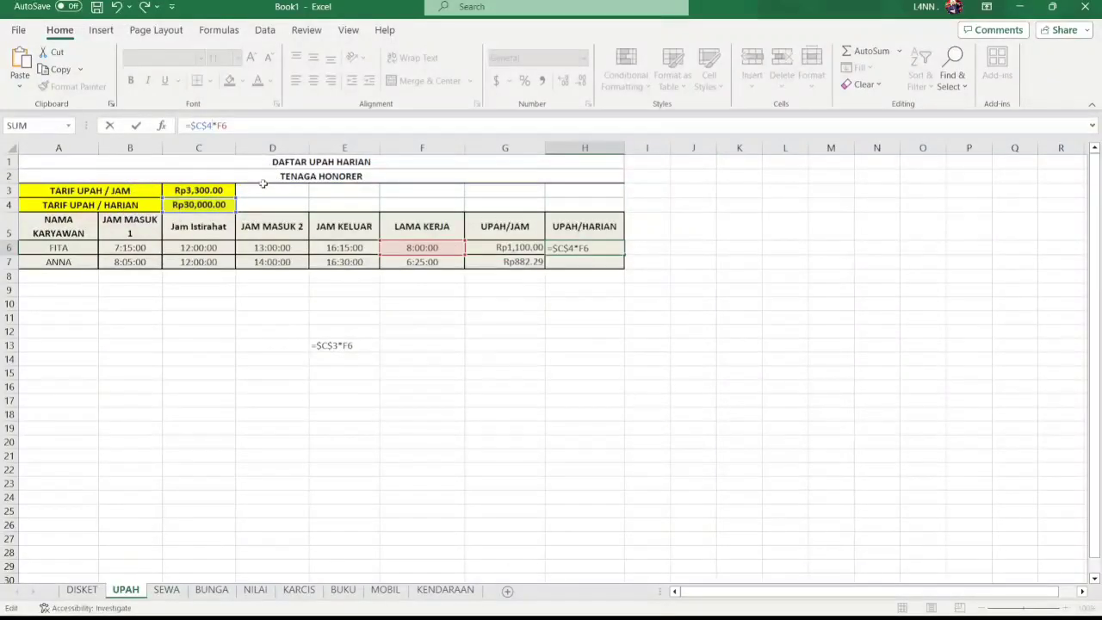
{"action": "key", "text": "Return"}
Format the UPAH/HARIAN cell H6 as Currency in rupiah with two decimals, matching the format of G6
{"action": "left_click", "coordinate": [589, 248]}
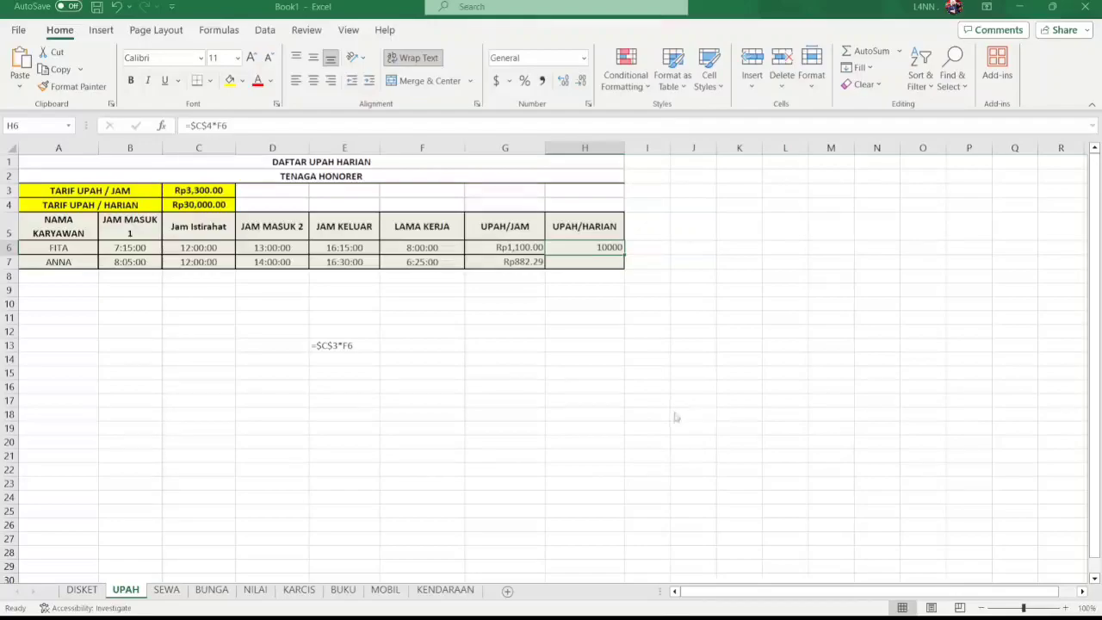
{"action": "left_click", "coordinate": [820, 550]}
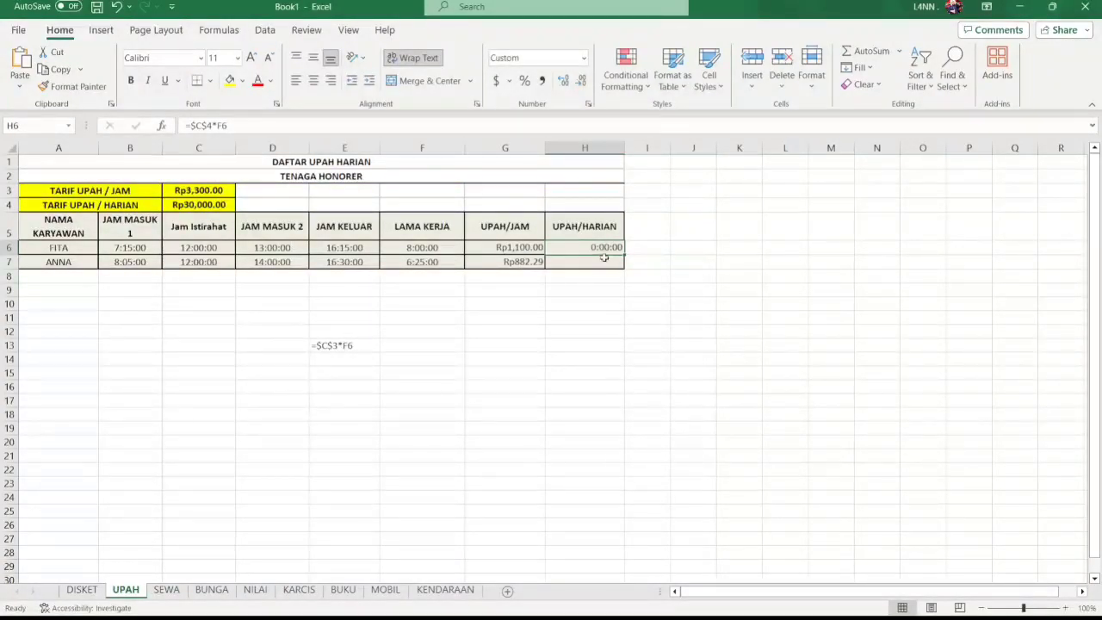
{"action": "left_click", "coordinate": [527, 248]}
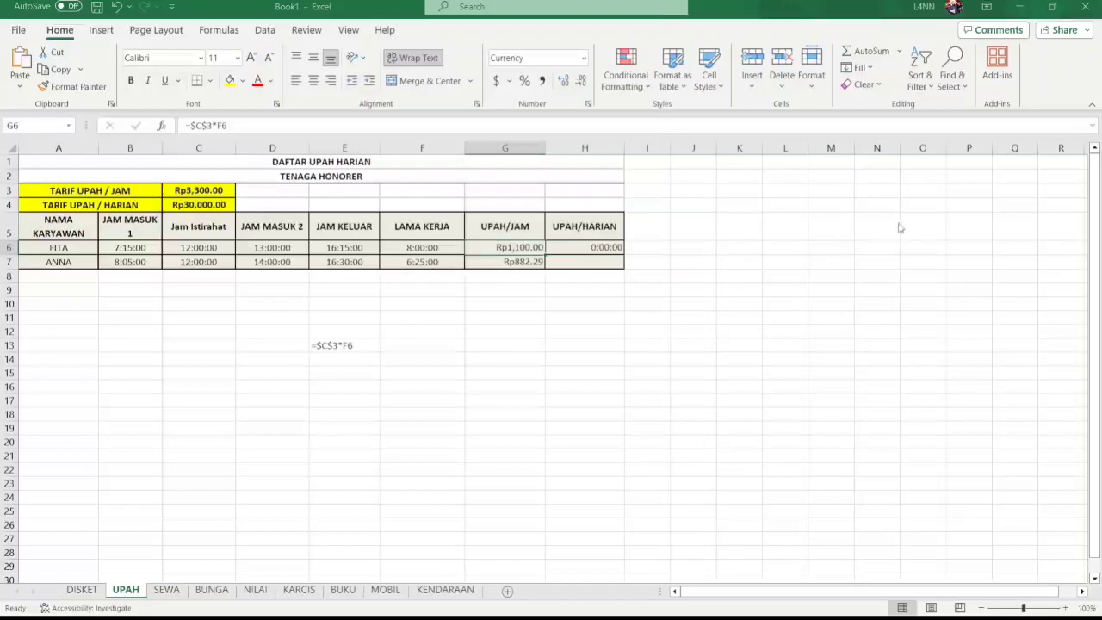
{"action": "left_click", "coordinate": [587, 252]}
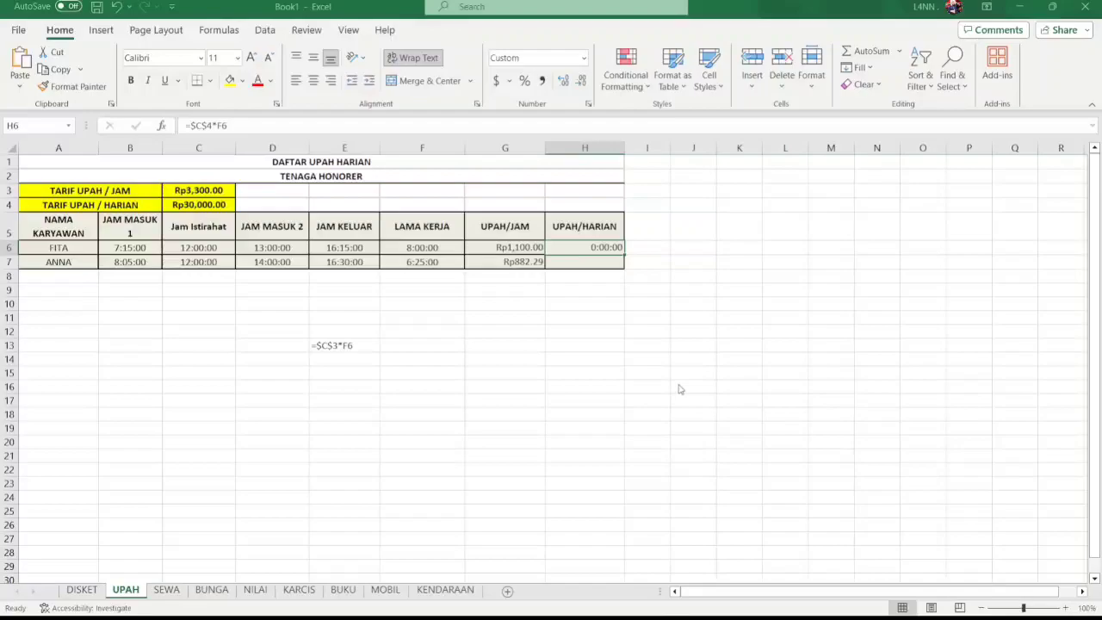
{"action": "left_click", "coordinate": [607, 263]}
{"action": "left_click", "coordinate": [575, 248]}
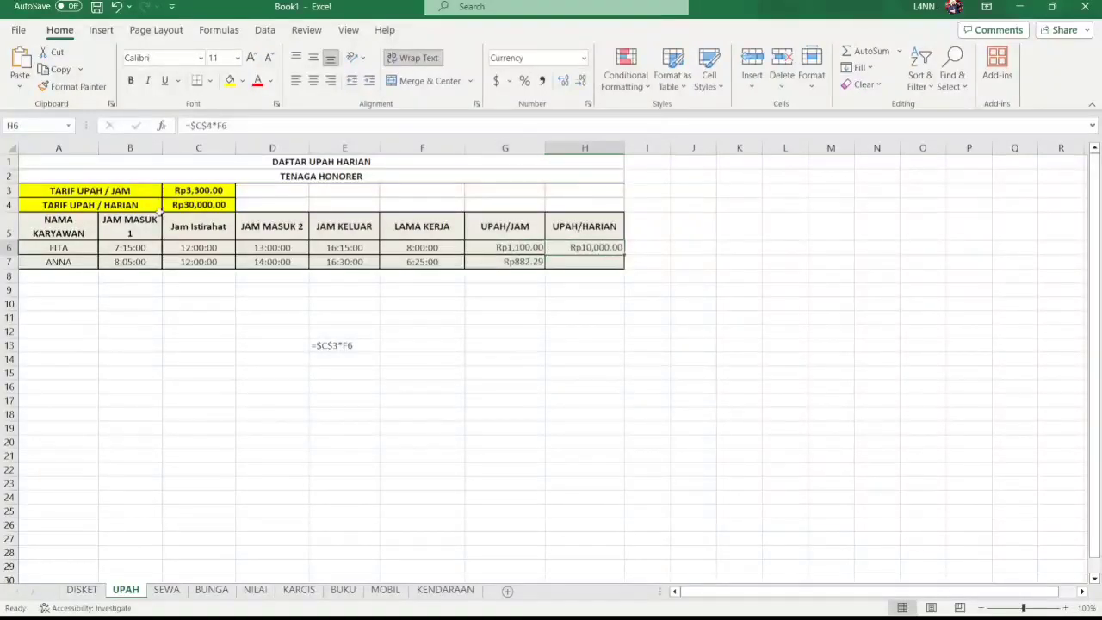
Fill the UPAH/HARIAN formula from H6 down to H7
{"action": "left_click", "coordinate": [519, 250]}
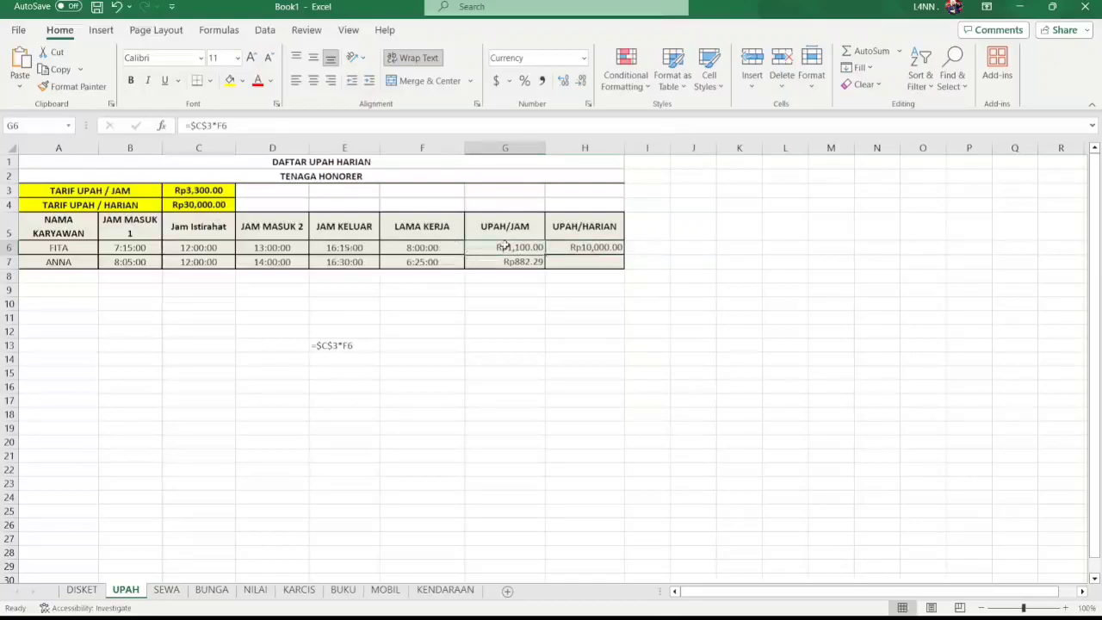
{"action": "left_click", "coordinate": [422, 249]}
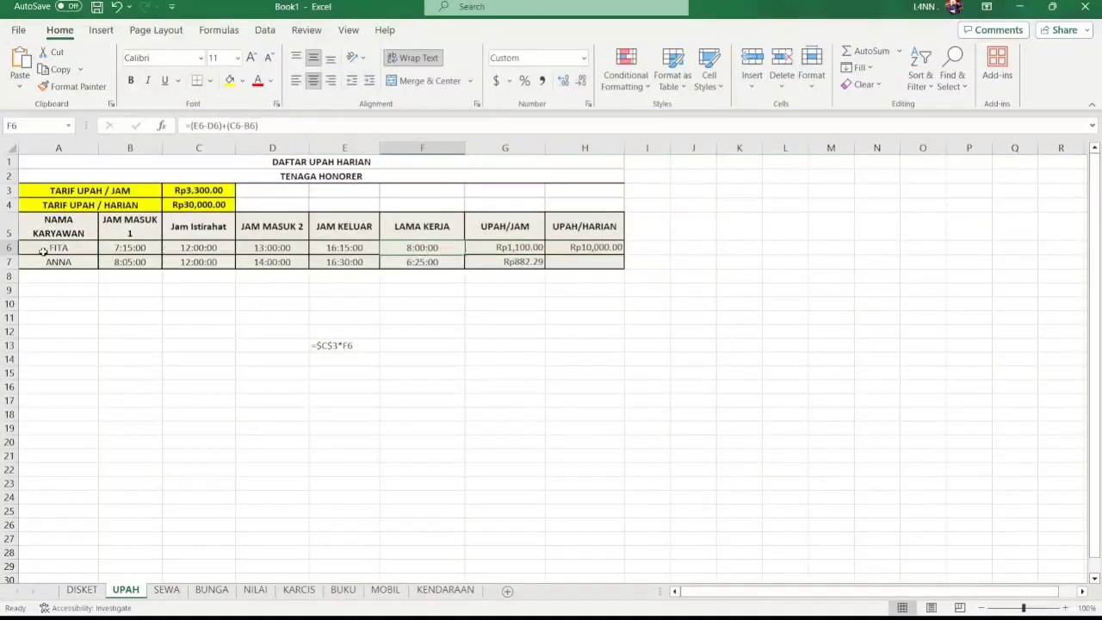
{"action": "left_click", "coordinate": [622, 248]}
{"action": "left_click_drag", "start_coordinate": [624, 256], "coordinate": [625, 269]}
{"action": "left_click", "coordinate": [592, 301]}
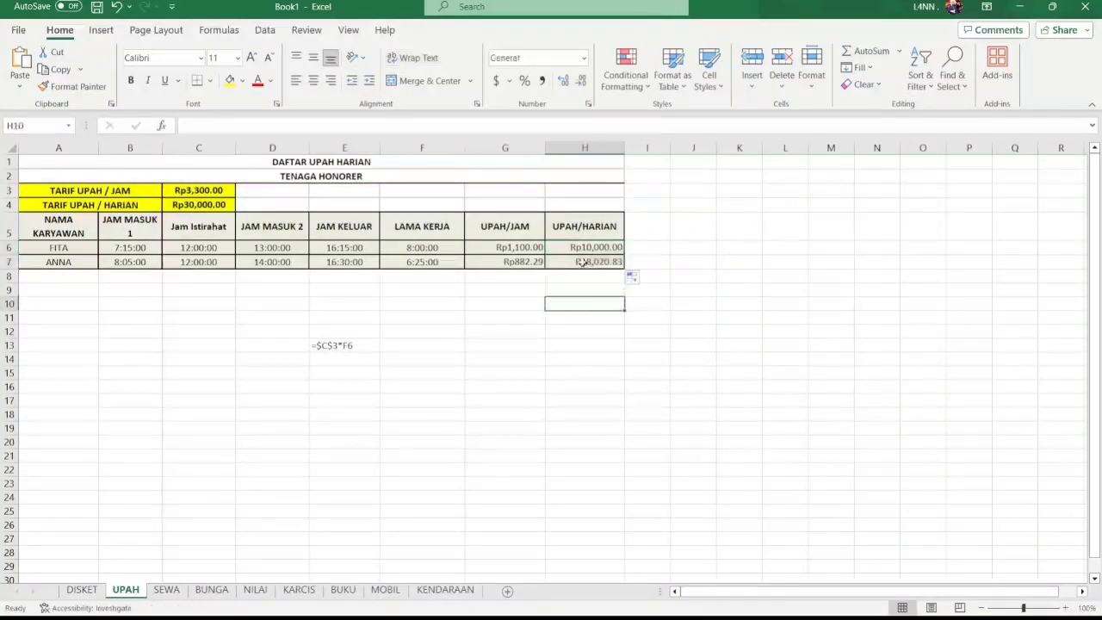
Delete the leftover formula text from cell E13 below the wage table
{"action": "left_click", "coordinate": [370, 343]}
{"action": "key", "text": "Delete"}
{"action": "left_click", "coordinate": [647, 338]}
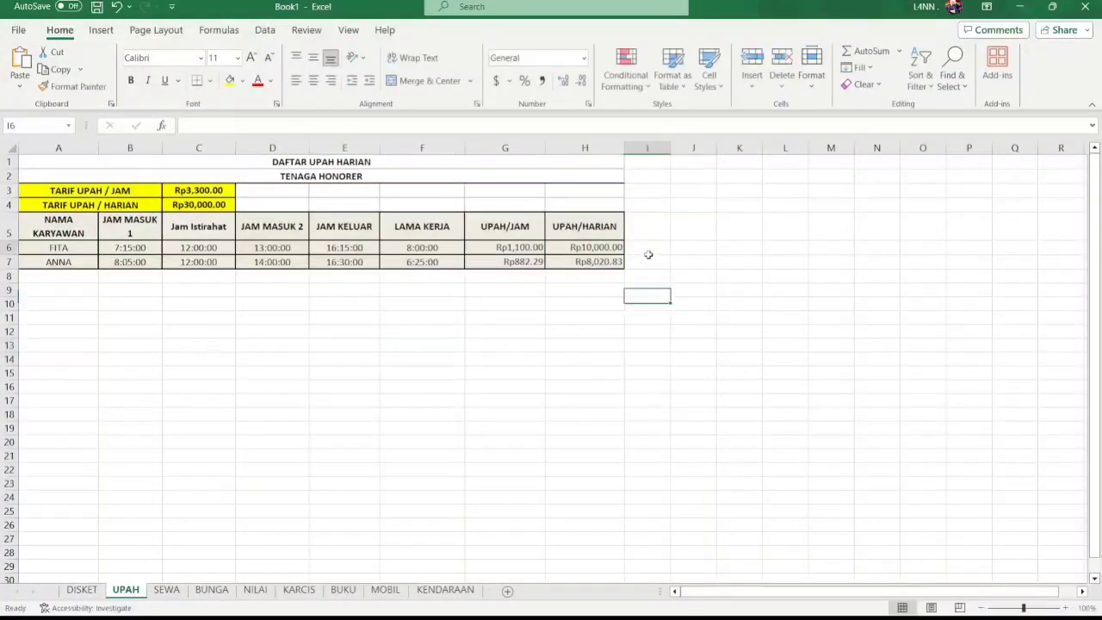
{"action": "left_click", "coordinate": [595, 210]}
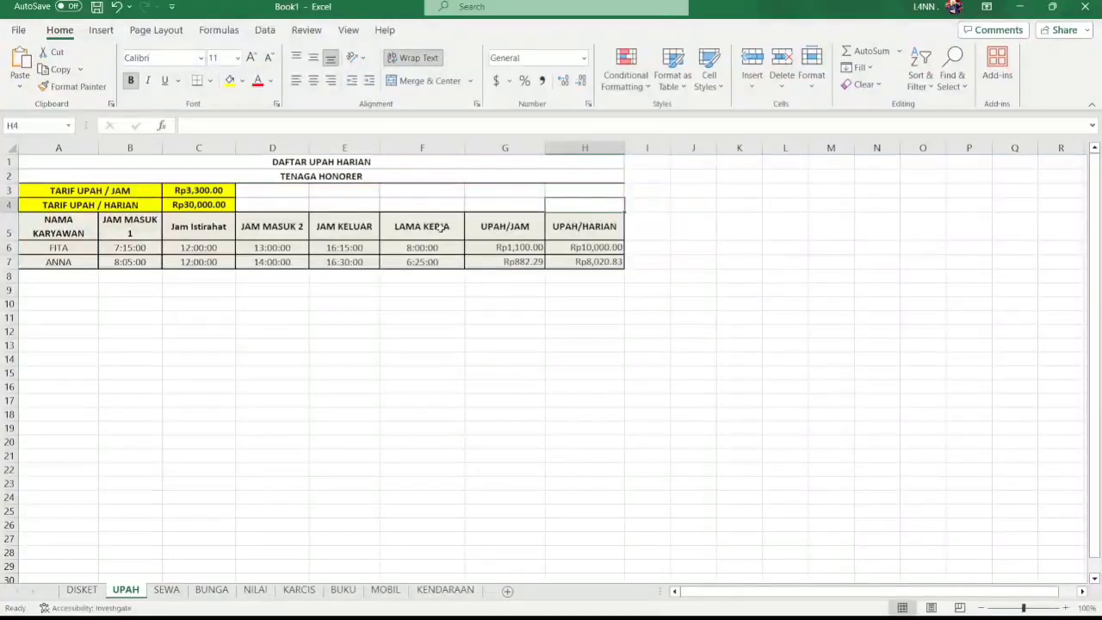
{"action": "left_click", "coordinate": [443, 226]}
{"action": "left_click", "coordinate": [508, 231]}
{"action": "left_click", "coordinate": [587, 231]}
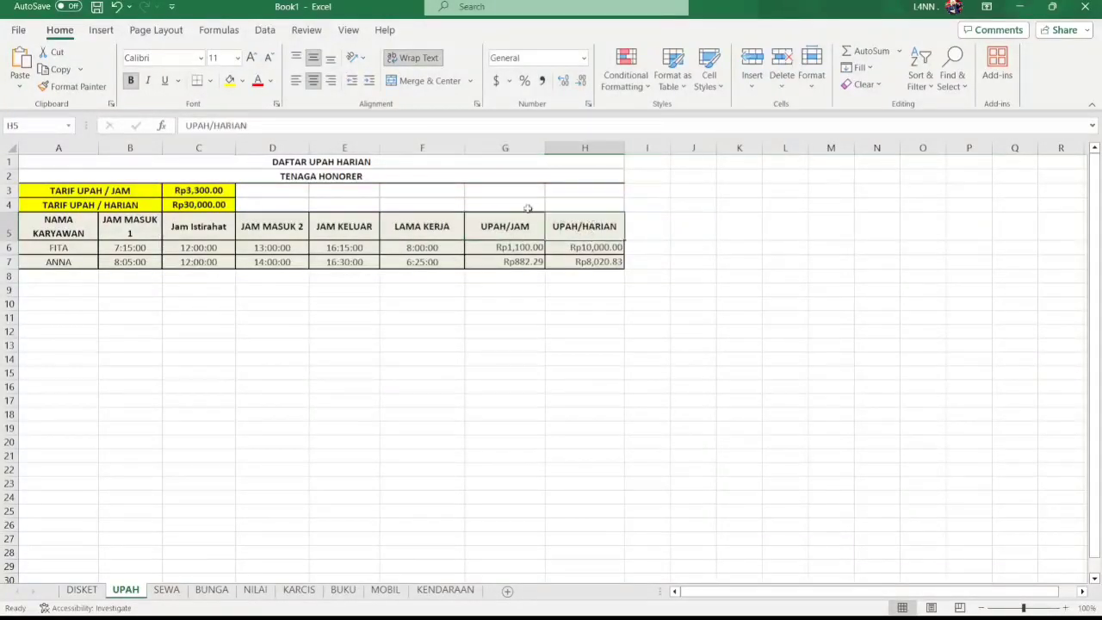
{"action": "left_click", "coordinate": [412, 424]}
{"action": "left_click", "coordinate": [573, 320]}
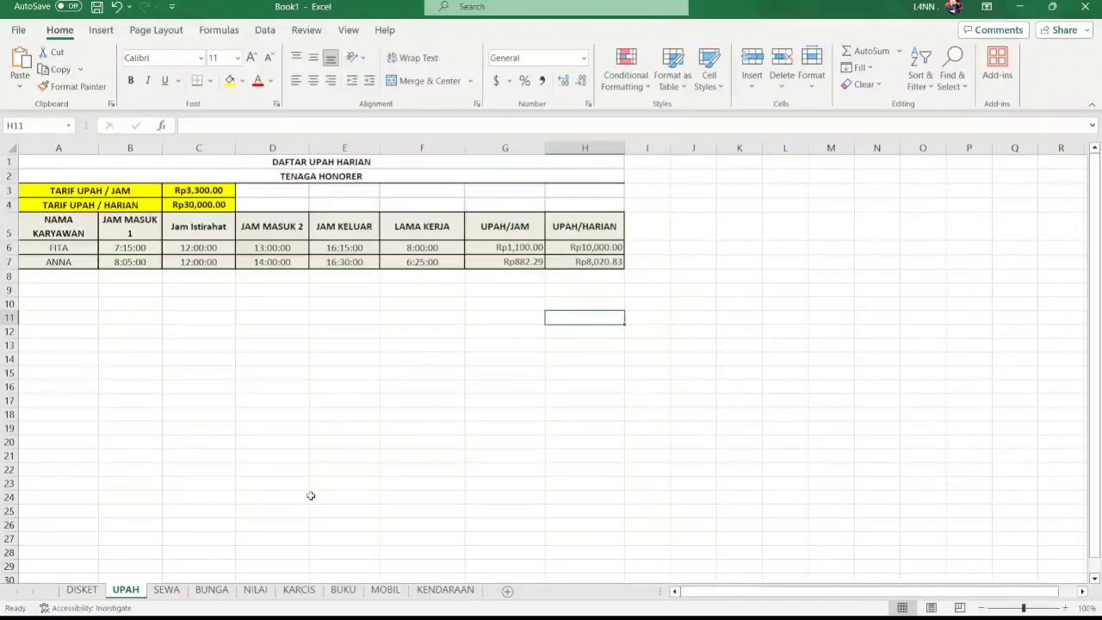
Open the SEWA sheet and examine the monthly rental rate, down payment percentage, tenant names and rental durations
{"action": "left_click", "coordinate": [166, 589]}
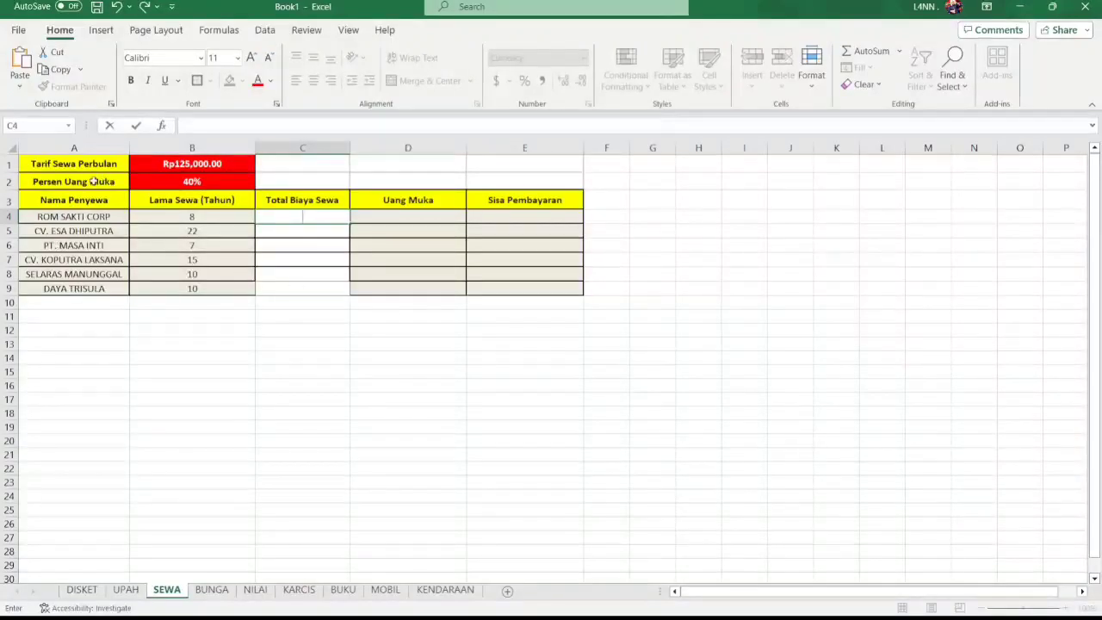
{"action": "left_click", "coordinate": [203, 162]}
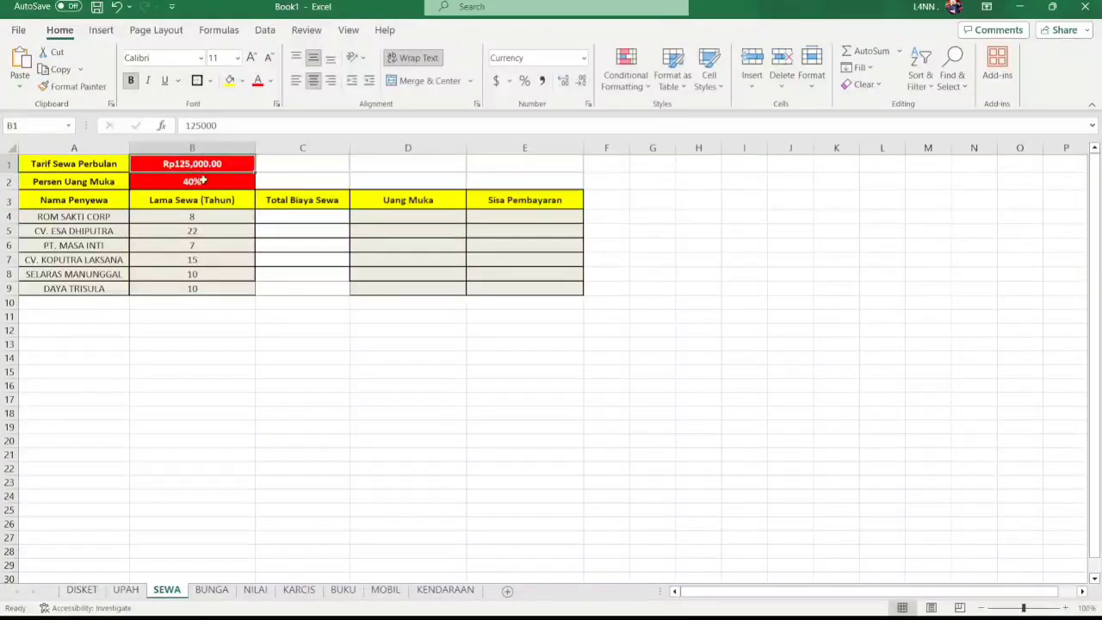
{"action": "left_click", "coordinate": [203, 180]}
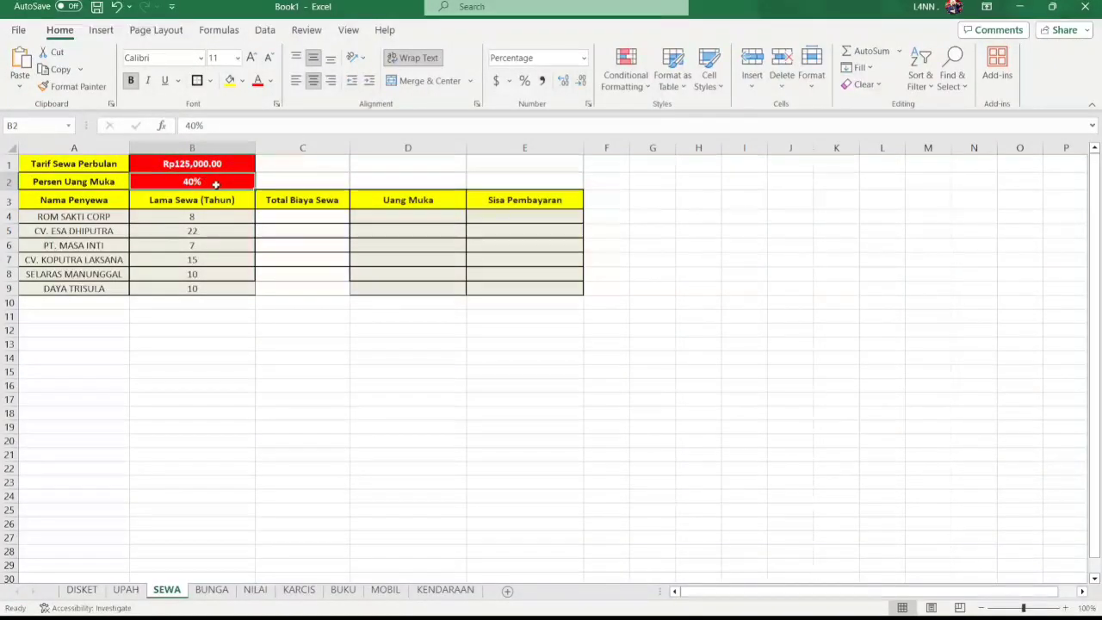
{"action": "left_click", "coordinate": [96, 222]}
{"action": "left_click", "coordinate": [97, 231]}
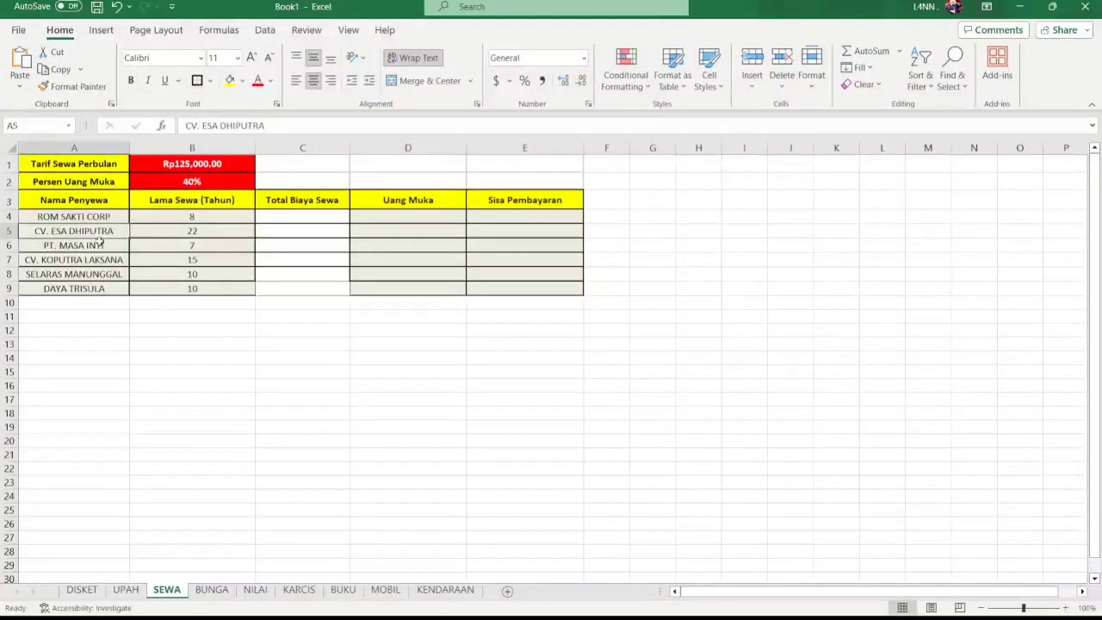
{"action": "left_click", "coordinate": [204, 220]}
{"action": "left_click", "coordinate": [210, 231]}
{"action": "left_click", "coordinate": [212, 288]}
{"action": "left_click", "coordinate": [204, 219]}
Enter =B4*$B$1*12 in C4 to calculate Total Biaya Sewa for the first tenant
{"action": "left_click", "coordinate": [312, 222]}
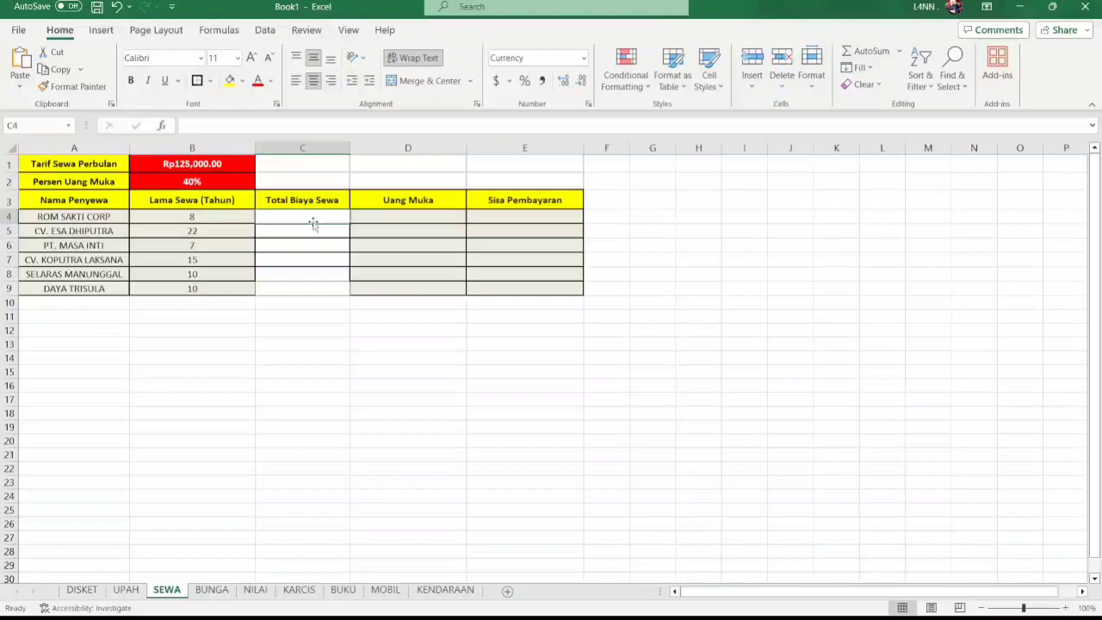
{"action": "type", "text": "="}
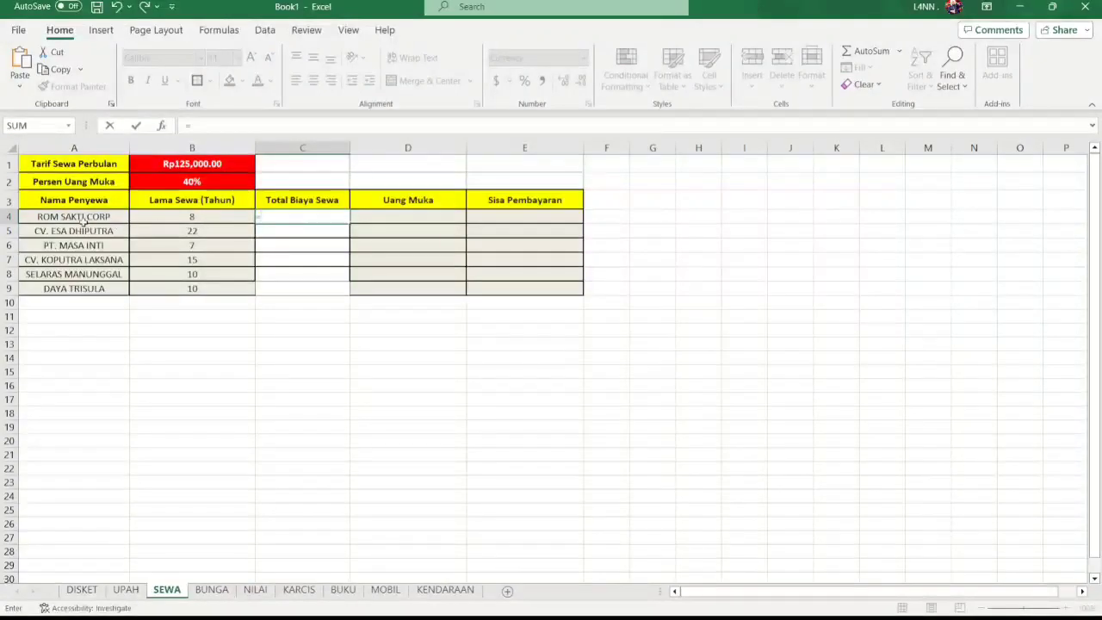
{"action": "left_click", "coordinate": [204, 222]}
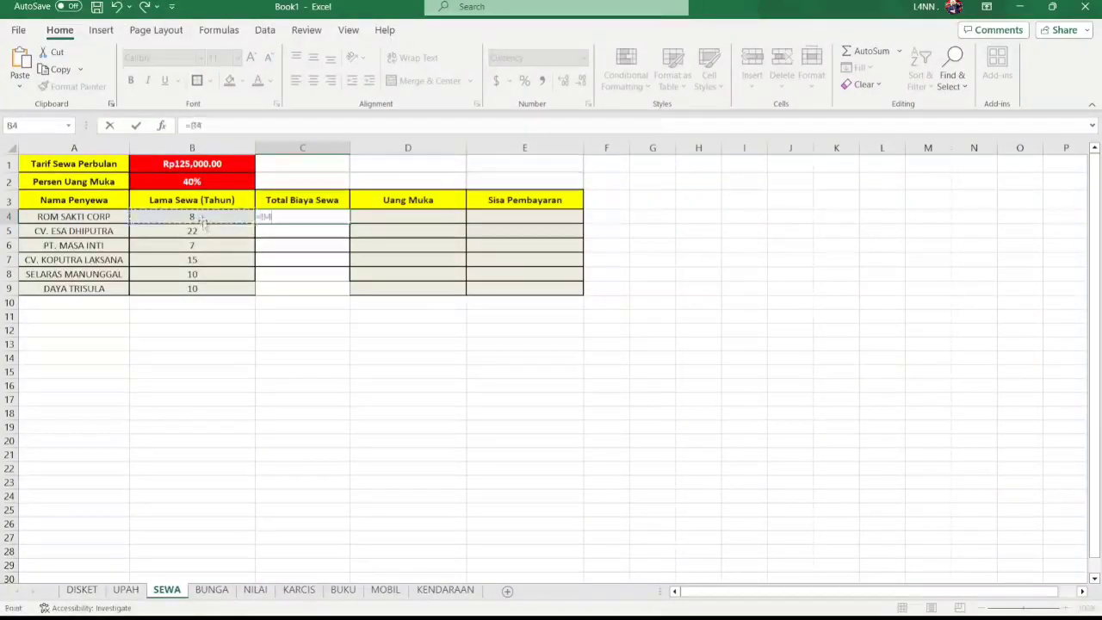
{"action": "type", "text": "*"}
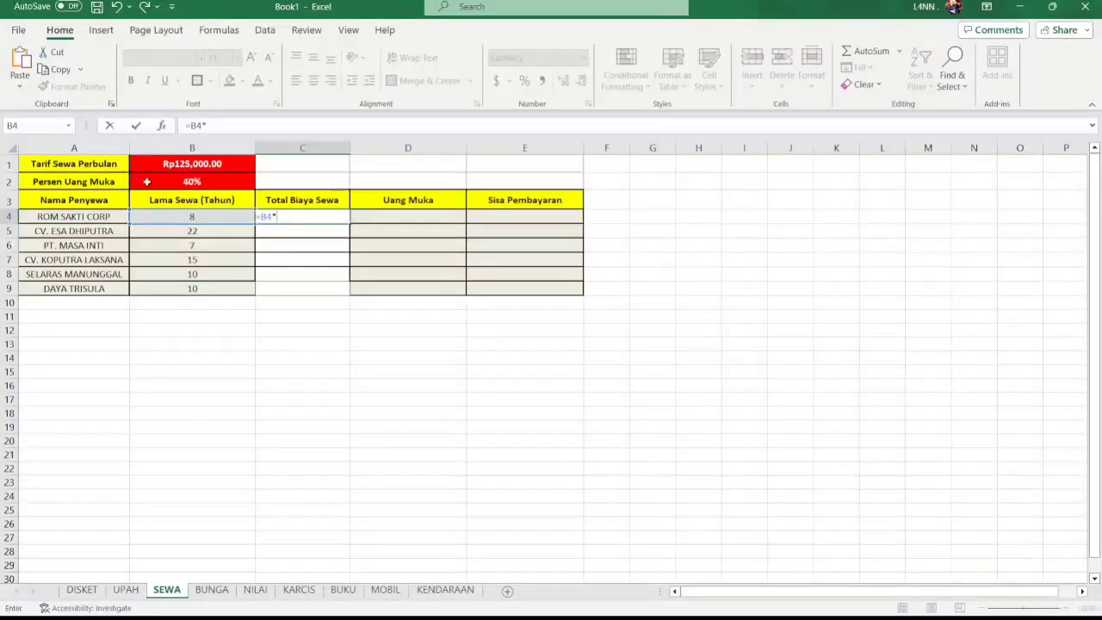
{"action": "type", "text": "5"}
{"action": "type", "text": "B"}
{"action": "type", "text": "$1"}
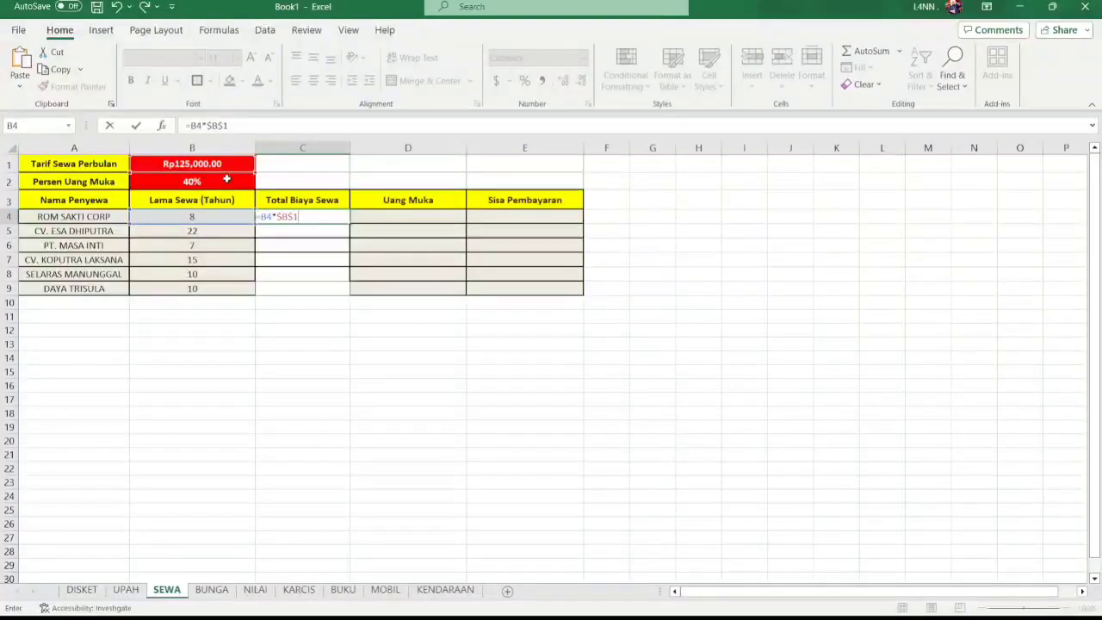
{"action": "type", "text": "*12"}
{"action": "key", "text": "ctrl+Return"}
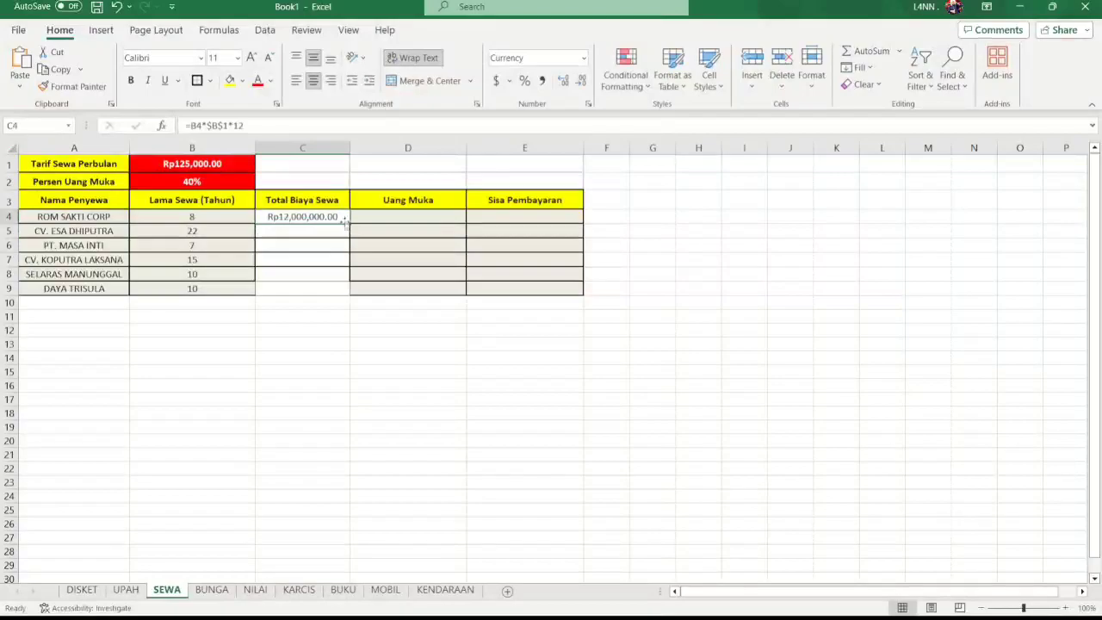
Fill the Total Biaya Sewa formula from C4 down to C9
{"action": "left_click_drag", "start_coordinate": [349, 223], "coordinate": [307, 290]}
{"action": "left_click", "coordinate": [388, 277]}
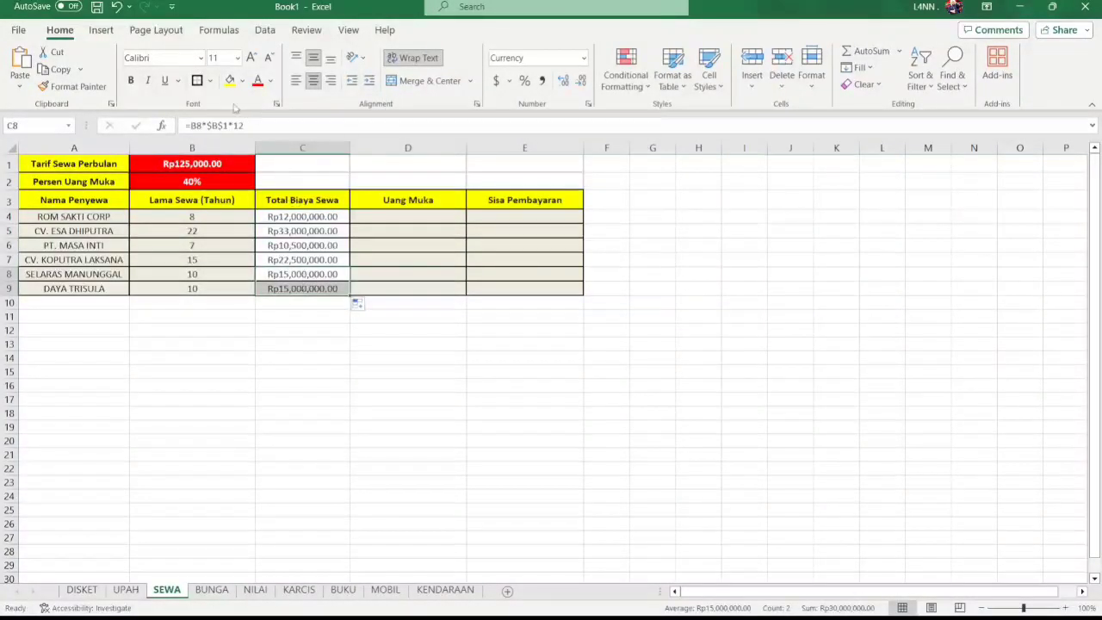
{"action": "left_click", "coordinate": [431, 273]}
Enter =C4*$B$2*12 in D4 as the Uang Muka formula for the first tenant
{"action": "left_click", "coordinate": [418, 216]}
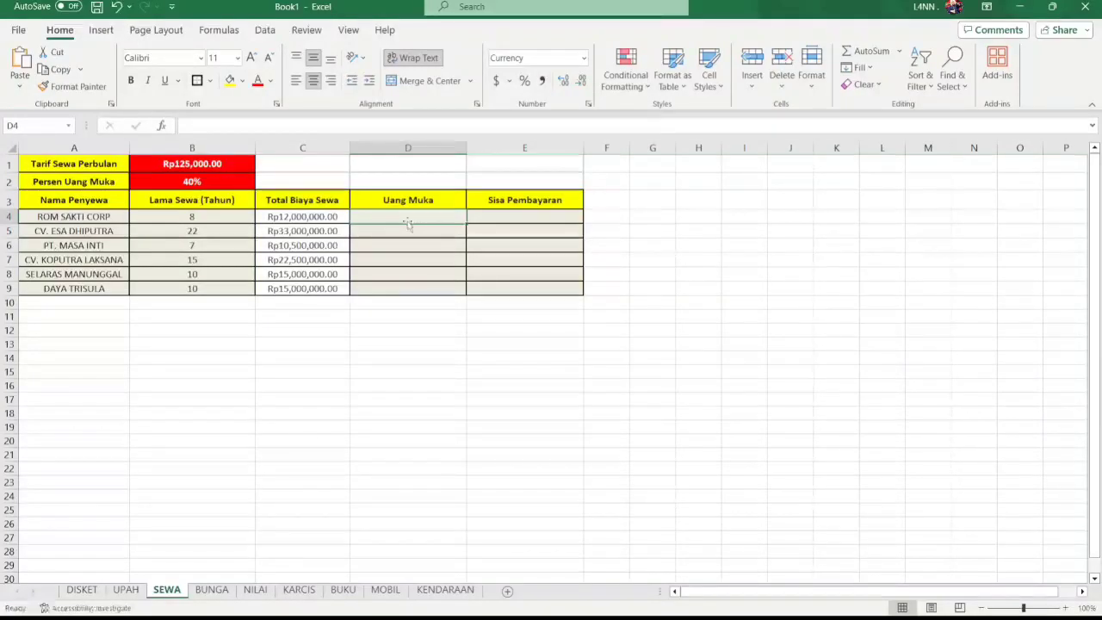
{"action": "type", "text": "="}
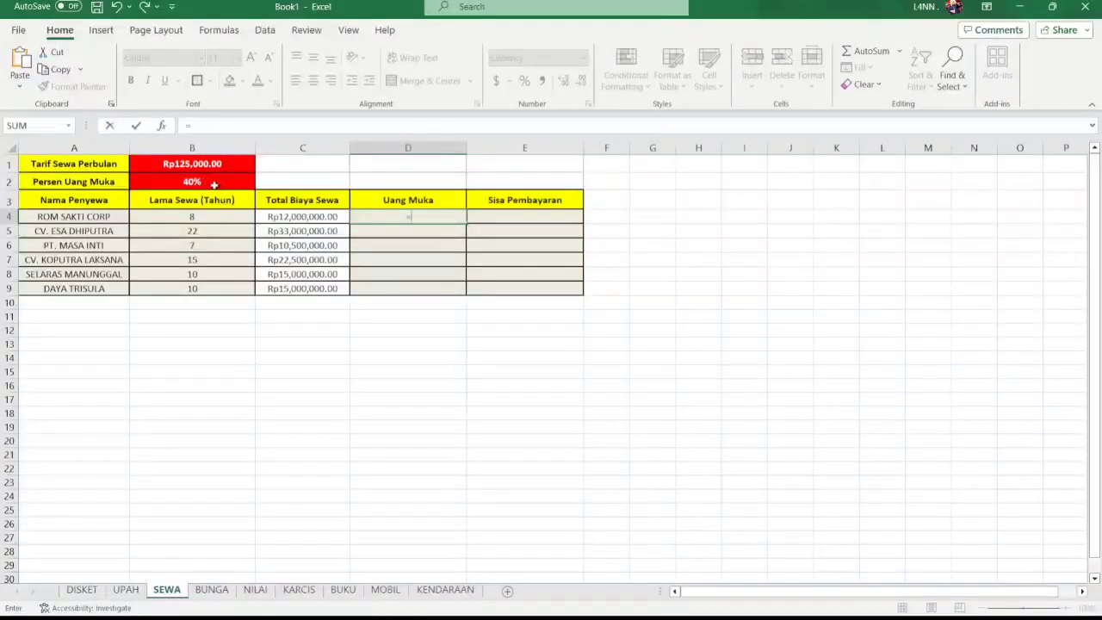
{"action": "left_click", "coordinate": [290, 216]}
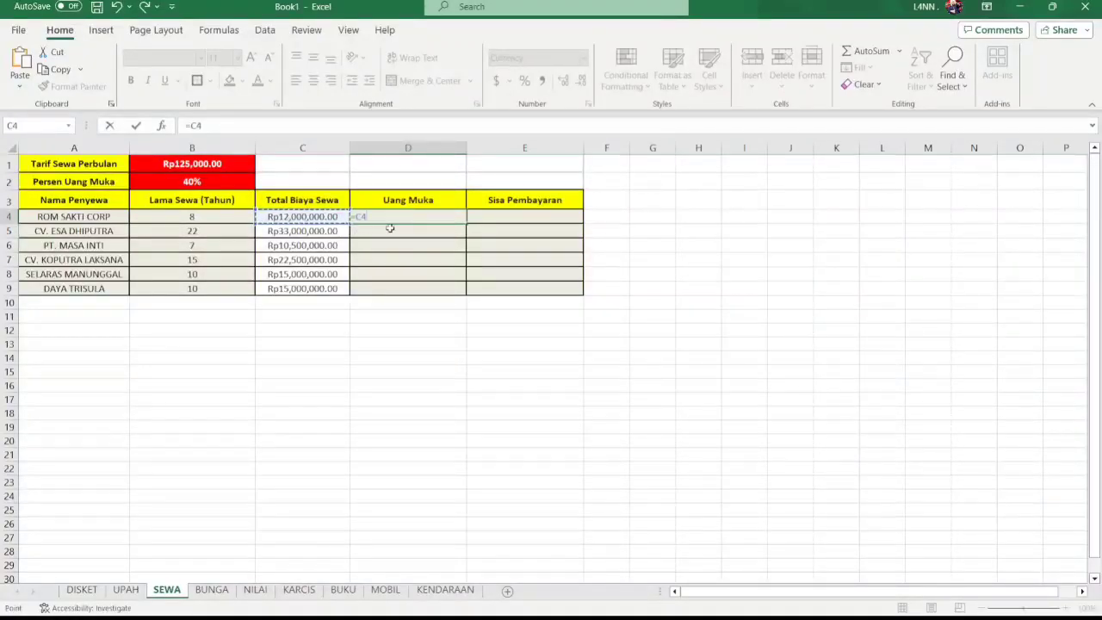
{"action": "type", "text": "*"}
{"action": "type", "text": "2*12"}
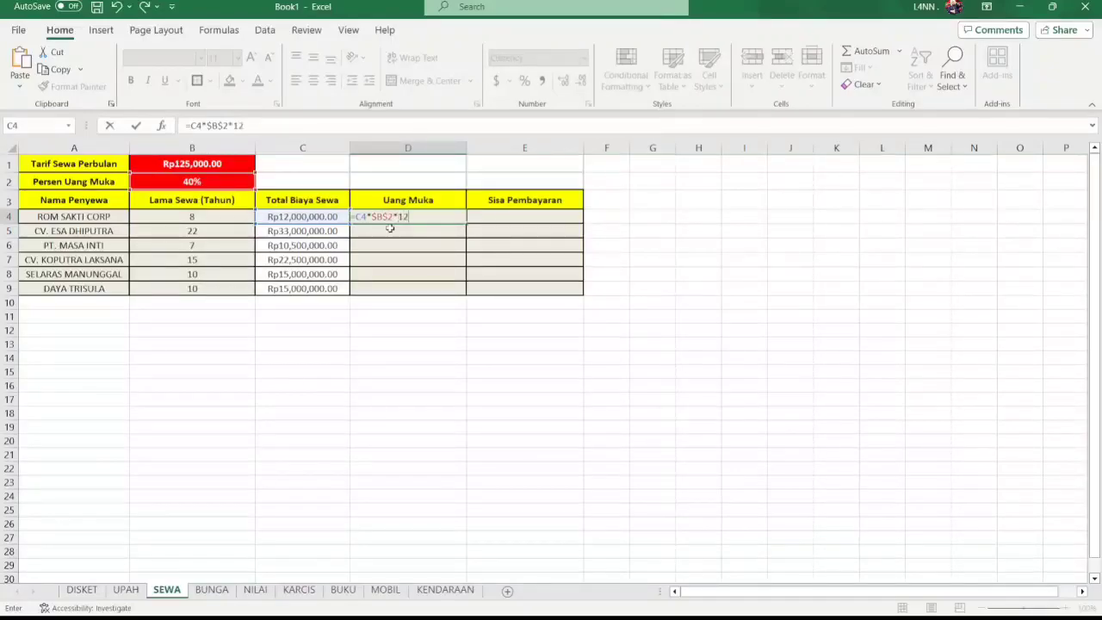
{"action": "key", "text": "Return"}
Fill the Uang Muka formula from D4 down to D9
{"action": "left_click", "coordinate": [436, 219]}
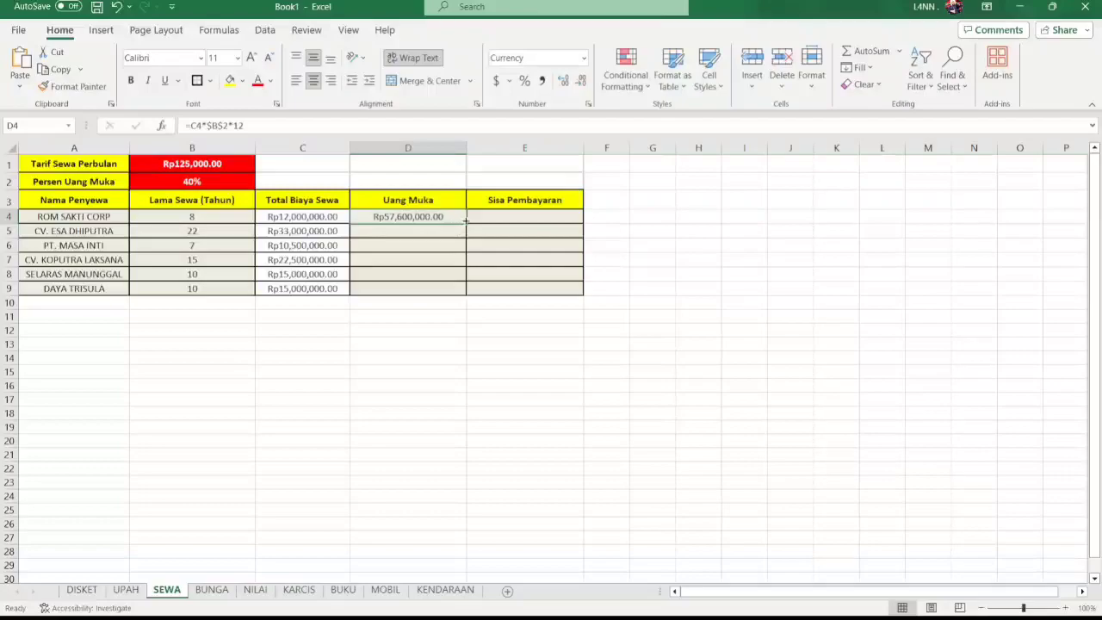
{"action": "left_click_drag", "start_coordinate": [465, 223], "coordinate": [463, 296]}
{"action": "left_click", "coordinate": [491, 233]}
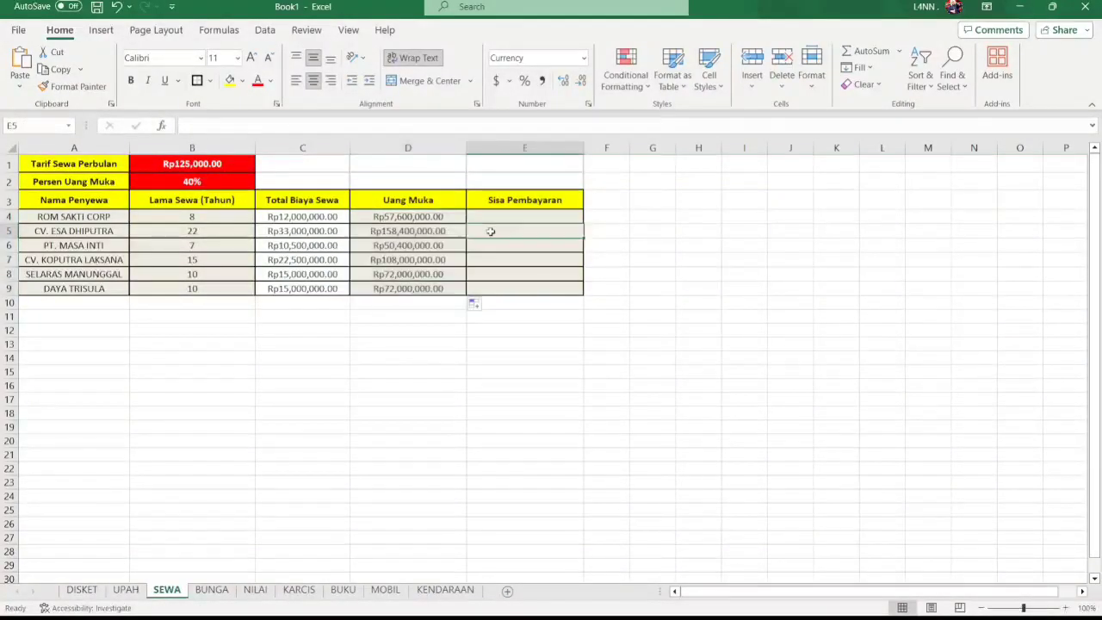
Enter =D4-C4 in E4 as the Sisa Pembayaran formula for the first tenant
{"action": "left_click", "coordinate": [506, 217]}
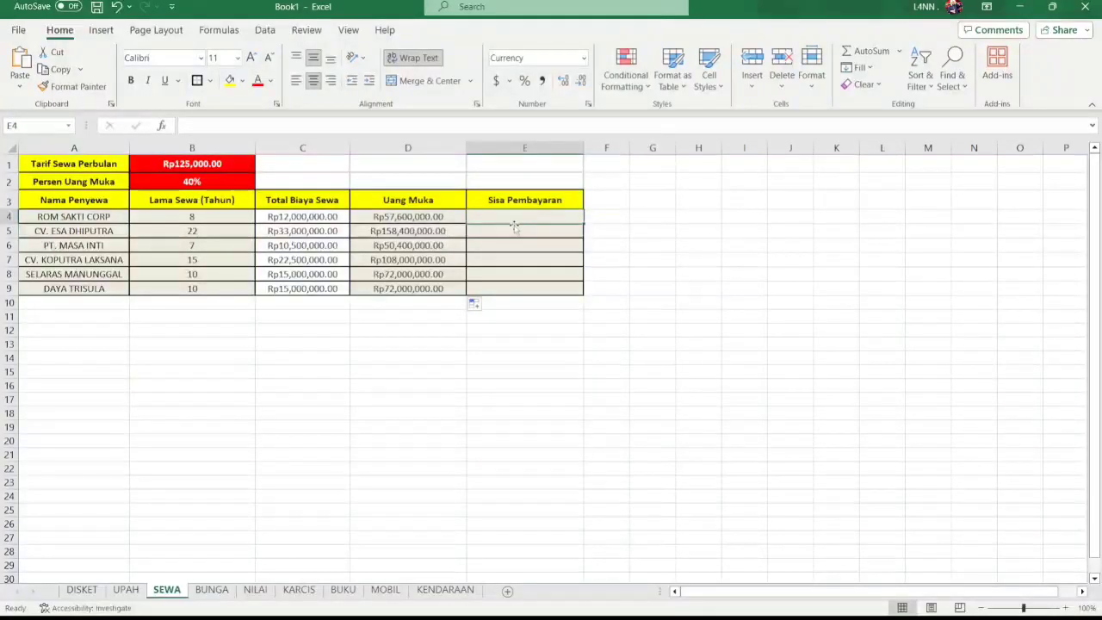
{"action": "left_click", "coordinate": [437, 221]}
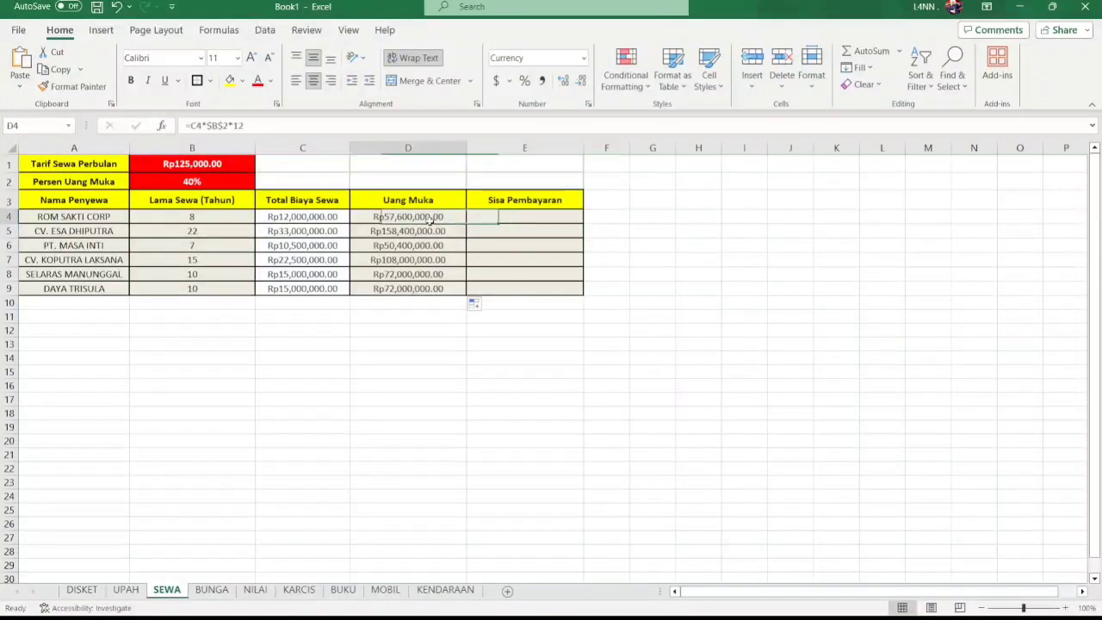
{"action": "left_click", "coordinate": [330, 219]}
{"action": "left_click", "coordinate": [499, 223]}
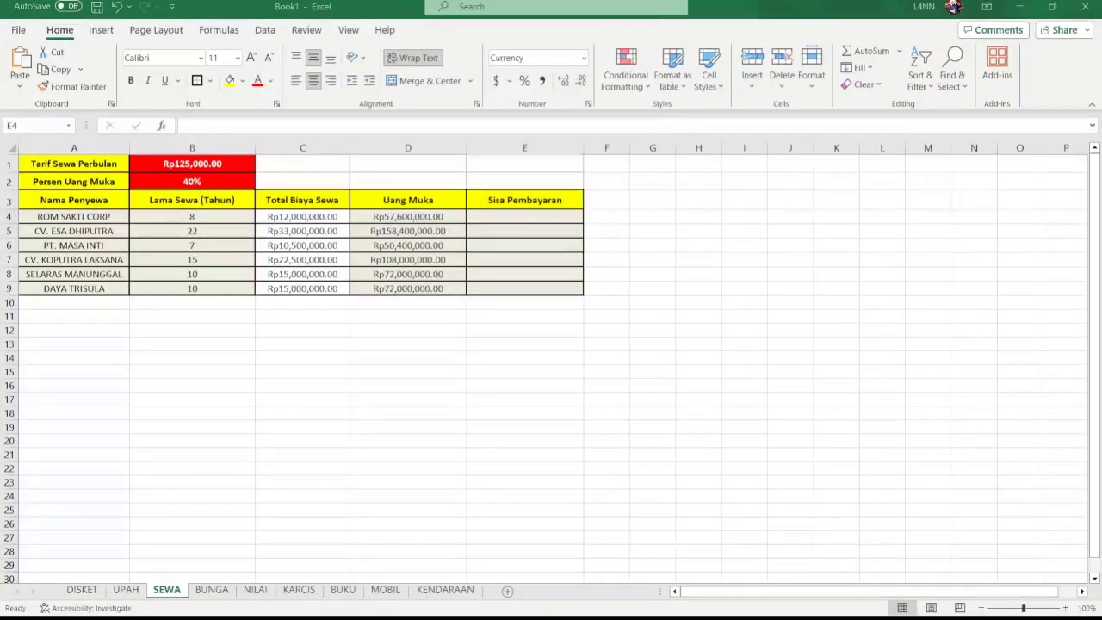
{"action": "left_click", "coordinate": [424, 217]}
{"action": "left_click", "coordinate": [336, 218]}
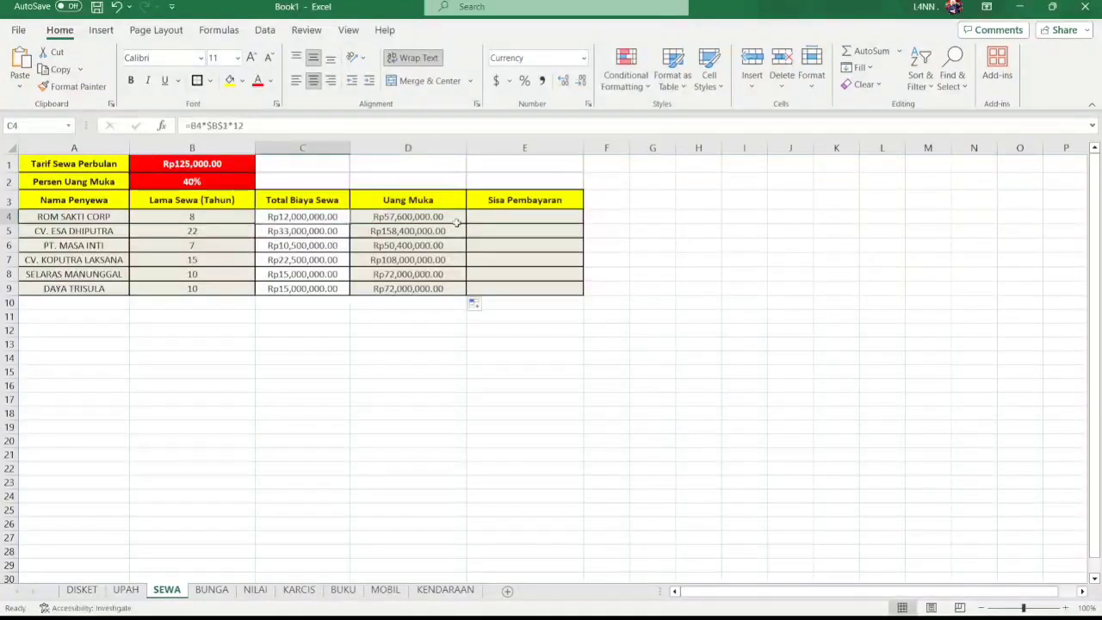
{"action": "left_click", "coordinate": [511, 222]}
{"action": "type", "text": "="}
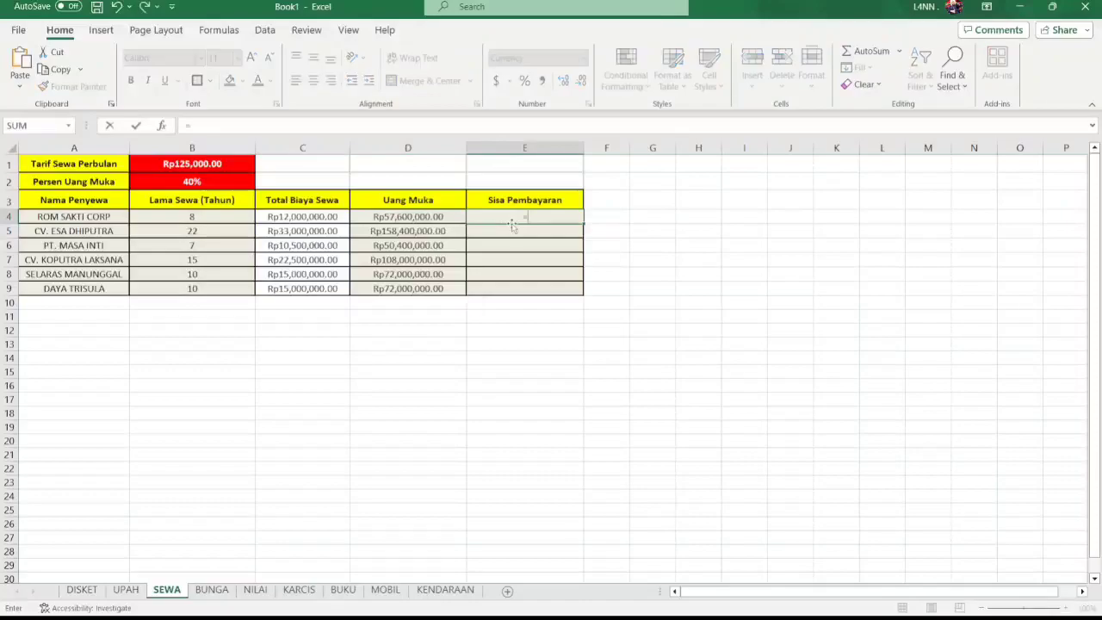
{"action": "left_click", "coordinate": [406, 217]}
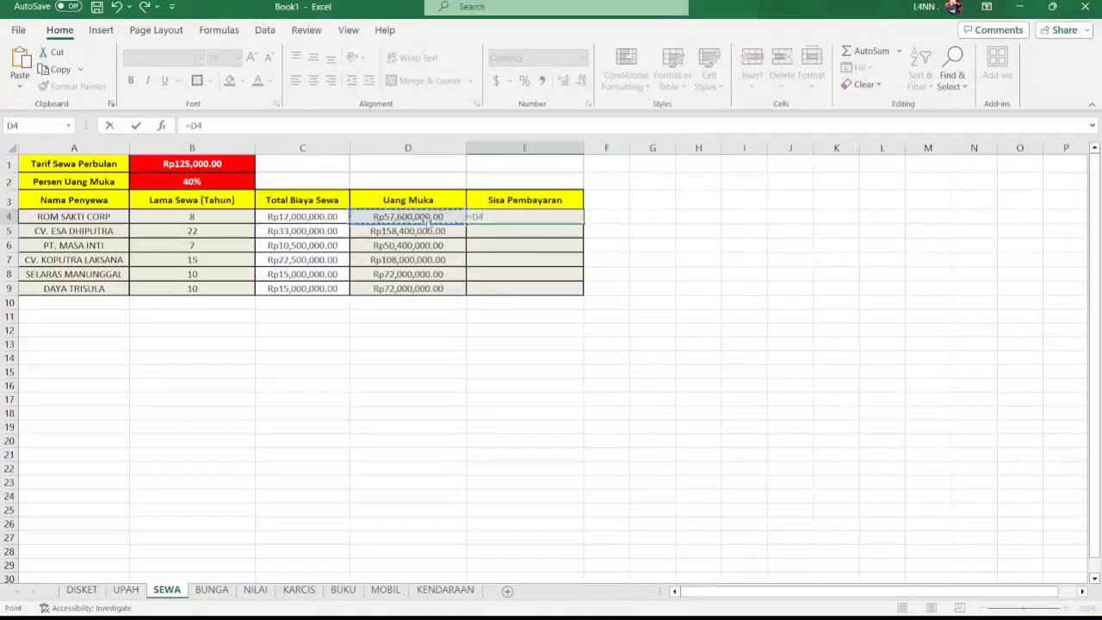
{"action": "type", "text": "-"}
{"action": "left_click", "coordinate": [320, 220]}
{"action": "key", "text": "Return"}
Fill the Sisa Pembayaran formula from E4 down to E9
{"action": "left_click", "coordinate": [540, 217]}
{"action": "left_click_drag", "start_coordinate": [583, 224], "coordinate": [583, 298]}
{"action": "left_click", "coordinate": [615, 260]}
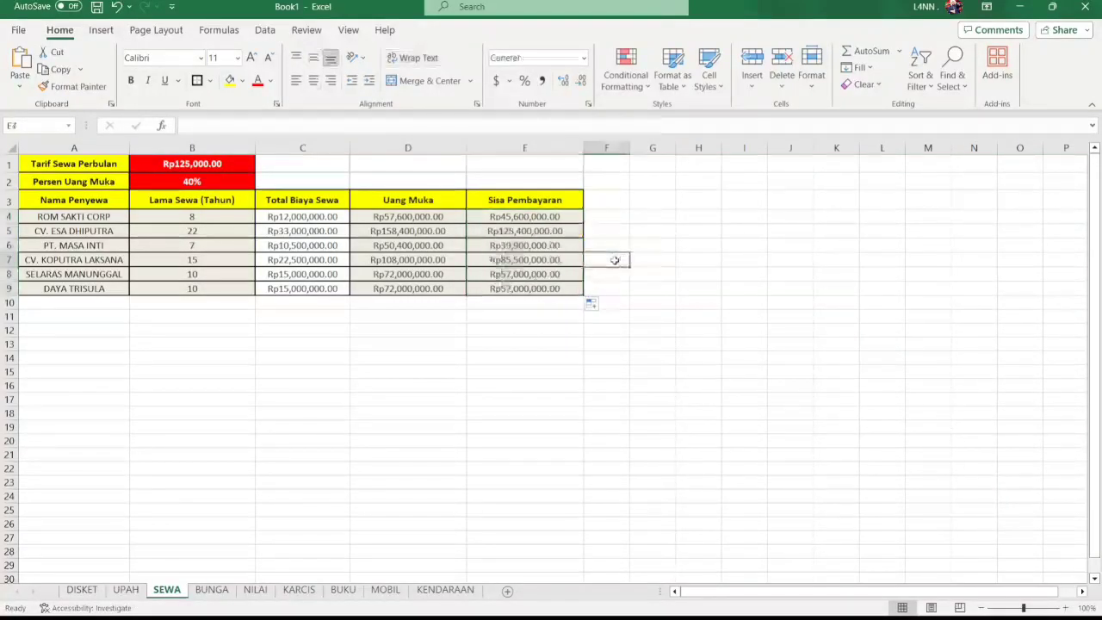
{"action": "left_click", "coordinate": [524, 315]}
{"action": "left_click", "coordinate": [670, 203]}
{"action": "left_click", "coordinate": [209, 345]}
{"action": "left_click", "coordinate": [788, 234]}
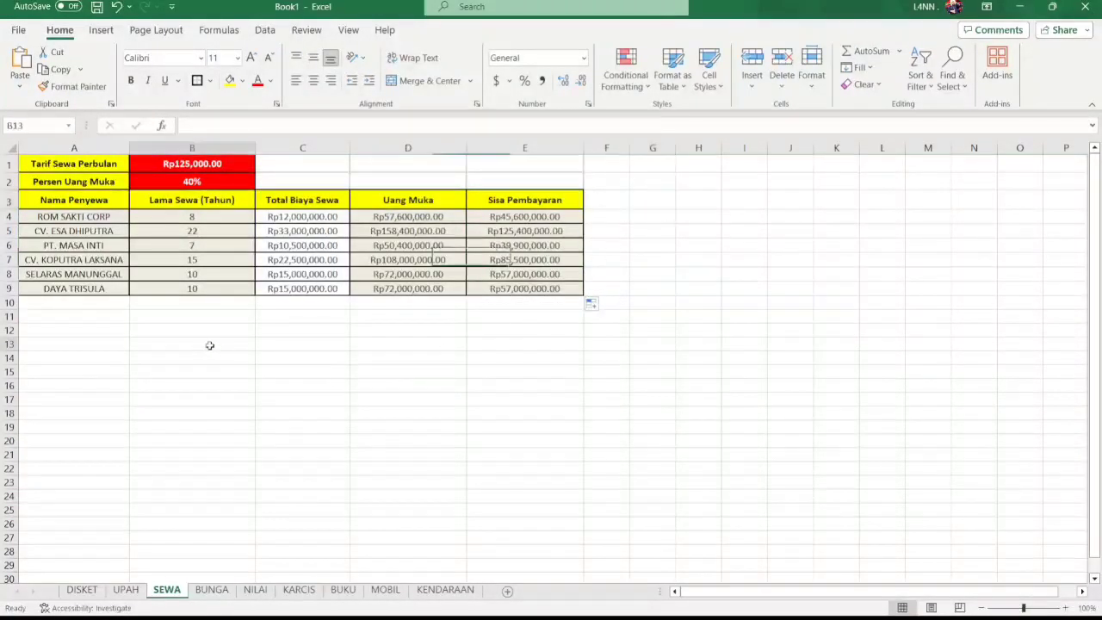
{"action": "left_click", "coordinate": [735, 227]}
{"action": "left_click", "coordinate": [683, 206]}
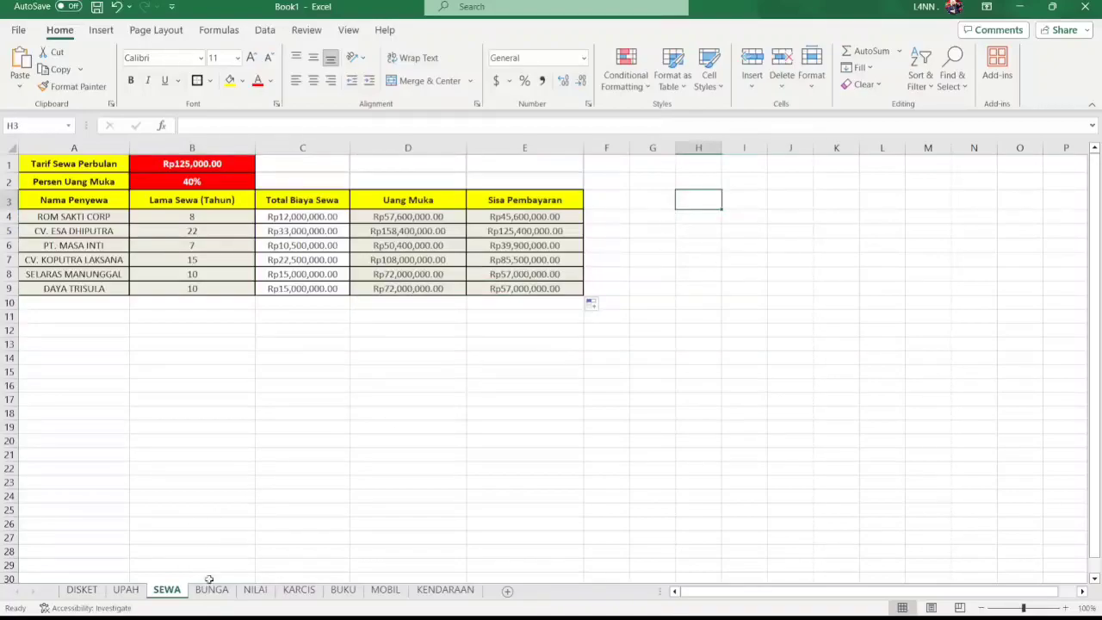
{"action": "left_click", "coordinate": [694, 218]}
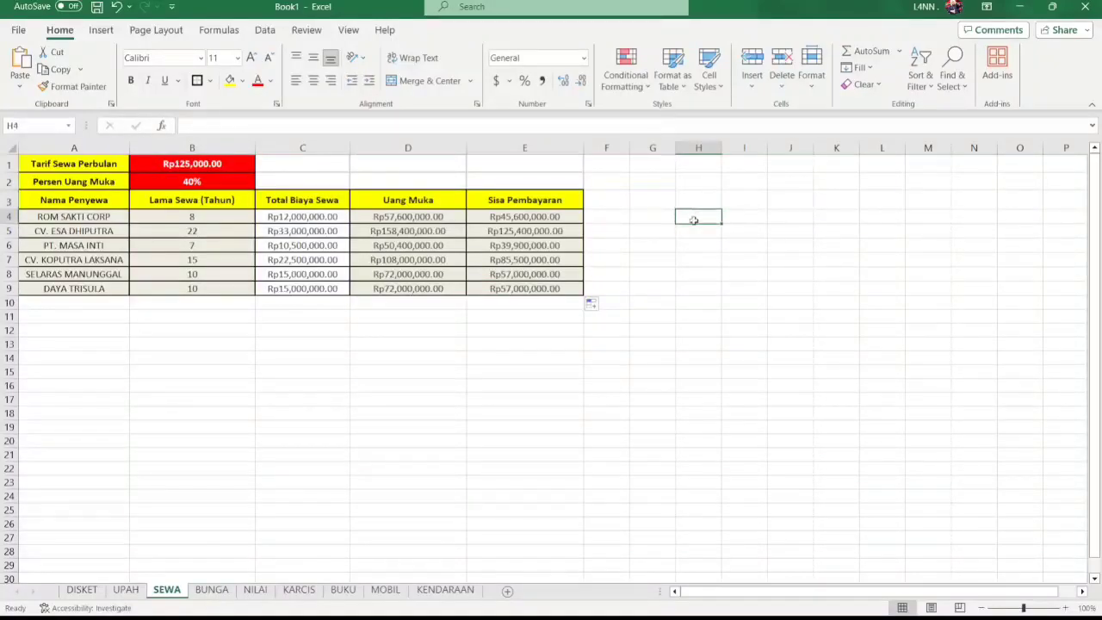
{"action": "key", "text": "alt+Tab"}
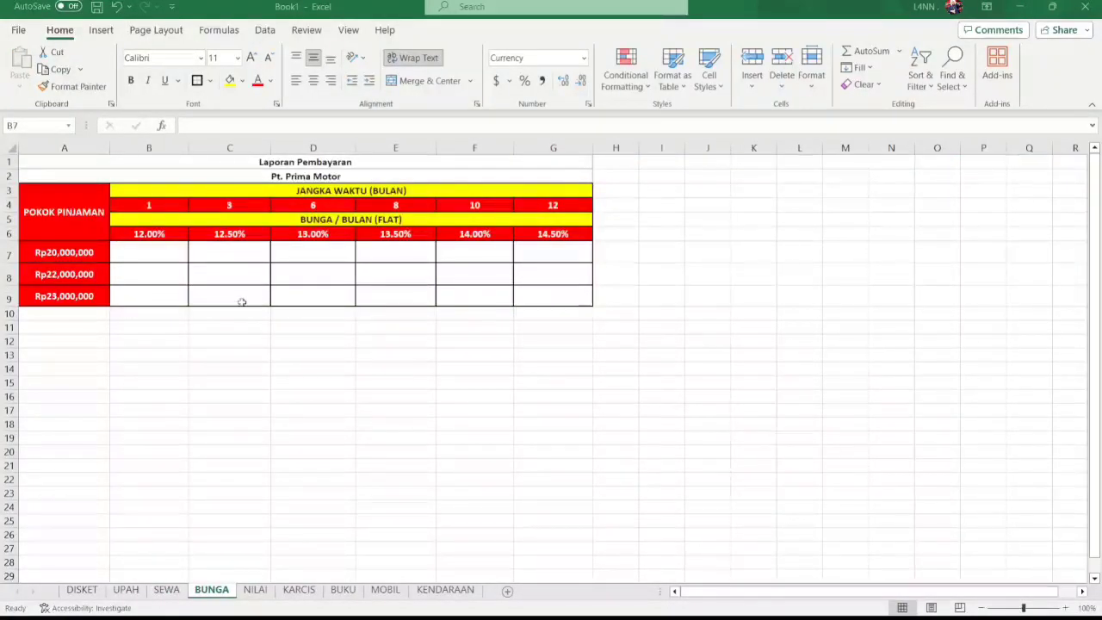
Examine the BUNGA sheet's title, loan principals, Jangka Waktu terms and Bunga / Bulan rates
{"action": "left_click", "coordinate": [243, 301]}
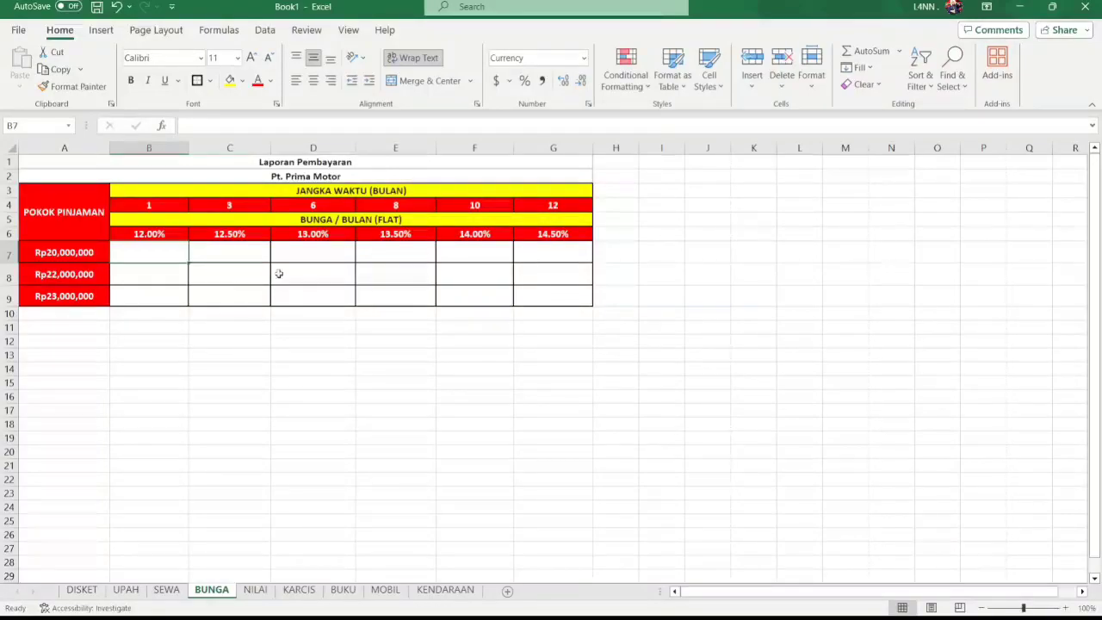
{"action": "left_click", "coordinate": [263, 169]}
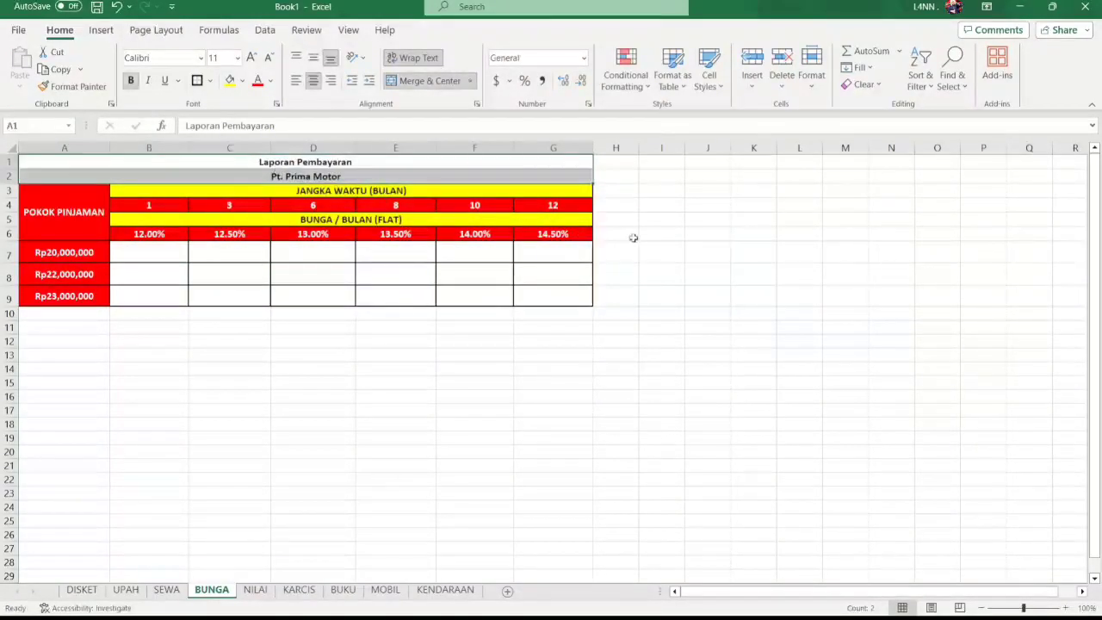
{"action": "left_click", "coordinate": [663, 244]}
{"action": "left_click_drag", "start_coordinate": [104, 209], "coordinate": [128, 271]}
{"action": "left_click", "coordinate": [293, 207]}
{"action": "left_click", "coordinate": [441, 209]}
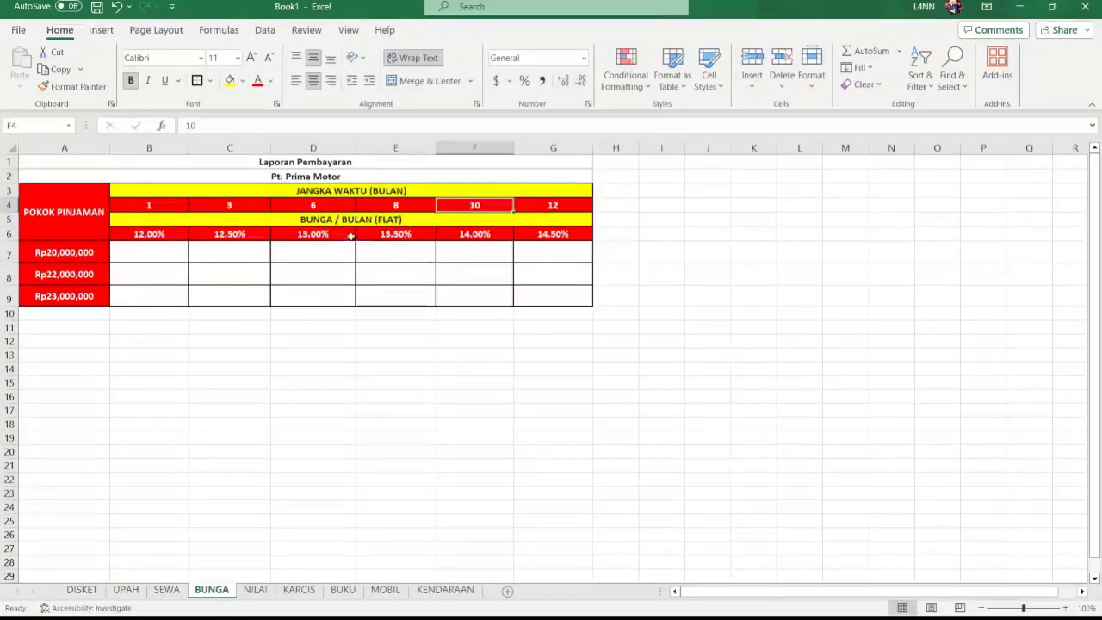
{"action": "left_click", "coordinate": [345, 236]}
{"action": "left_click_drag", "start_coordinate": [116, 236], "coordinate": [551, 230]}
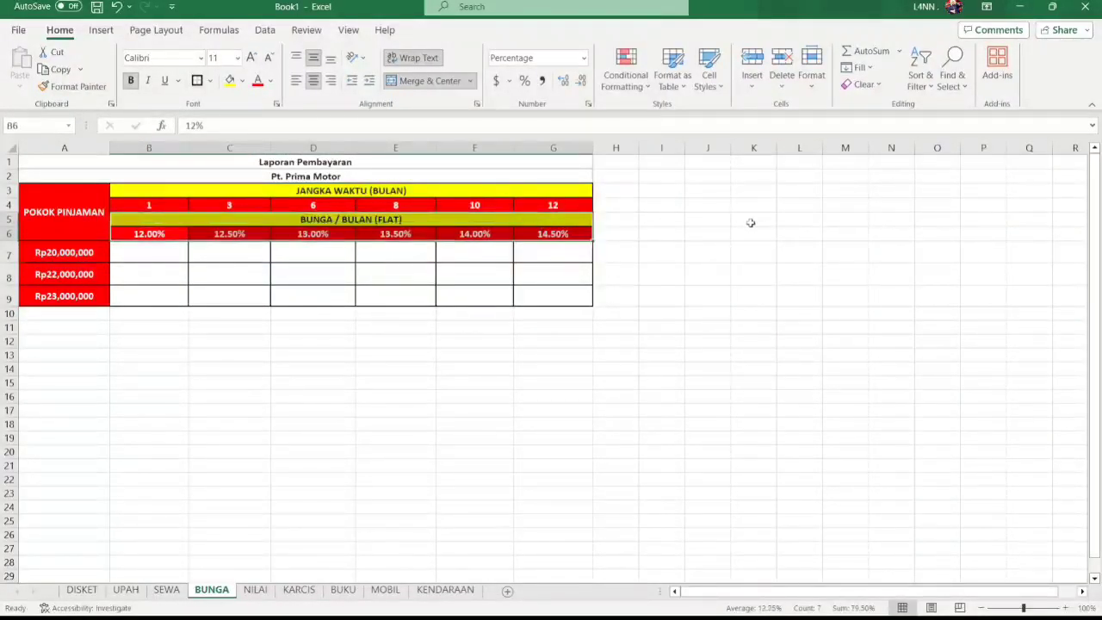
{"action": "left_click", "coordinate": [750, 222]}
Enter =A7*B4*B6 in B7 to calculate the one-month interest on the first loan principal
{"action": "left_click", "coordinate": [172, 267]}
{"action": "left_click", "coordinate": [159, 257]}
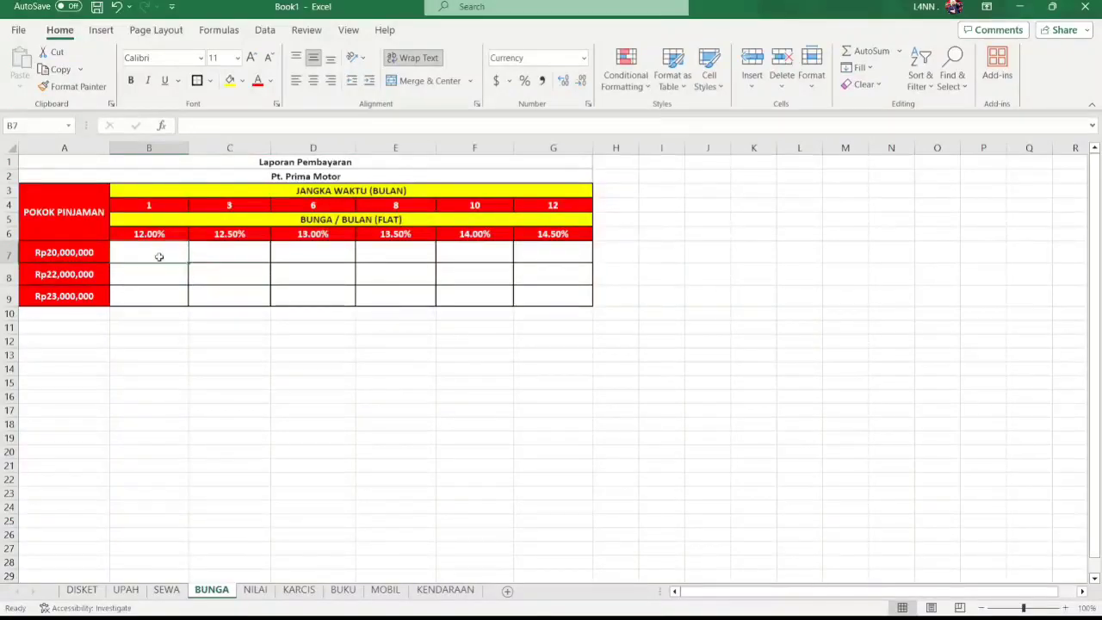
{"action": "type", "text": "="}
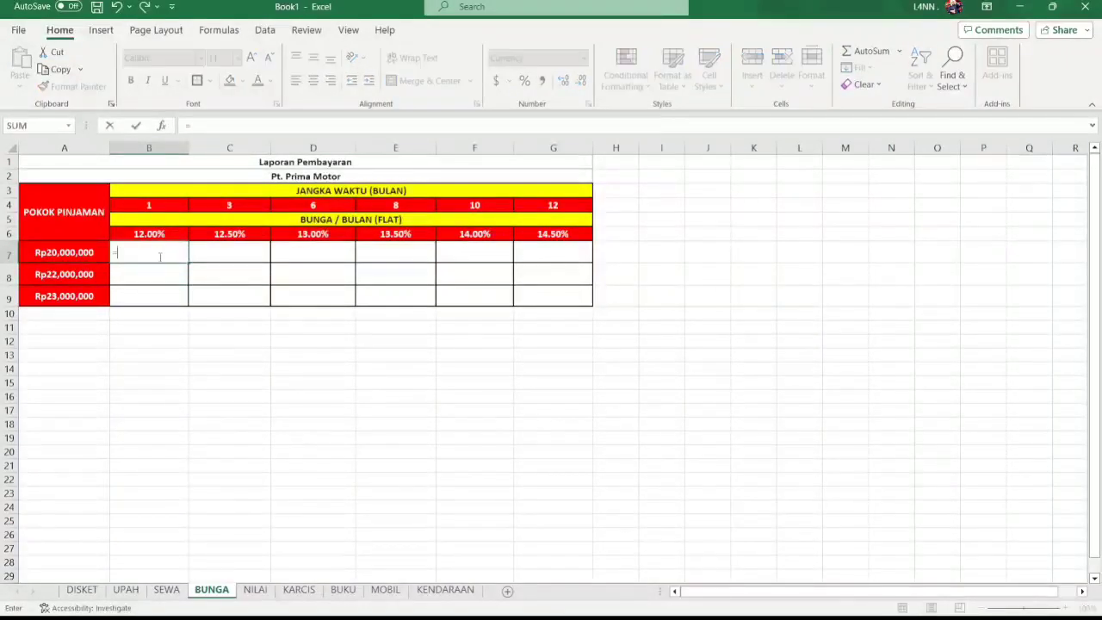
{"action": "left_click", "coordinate": [76, 254]}
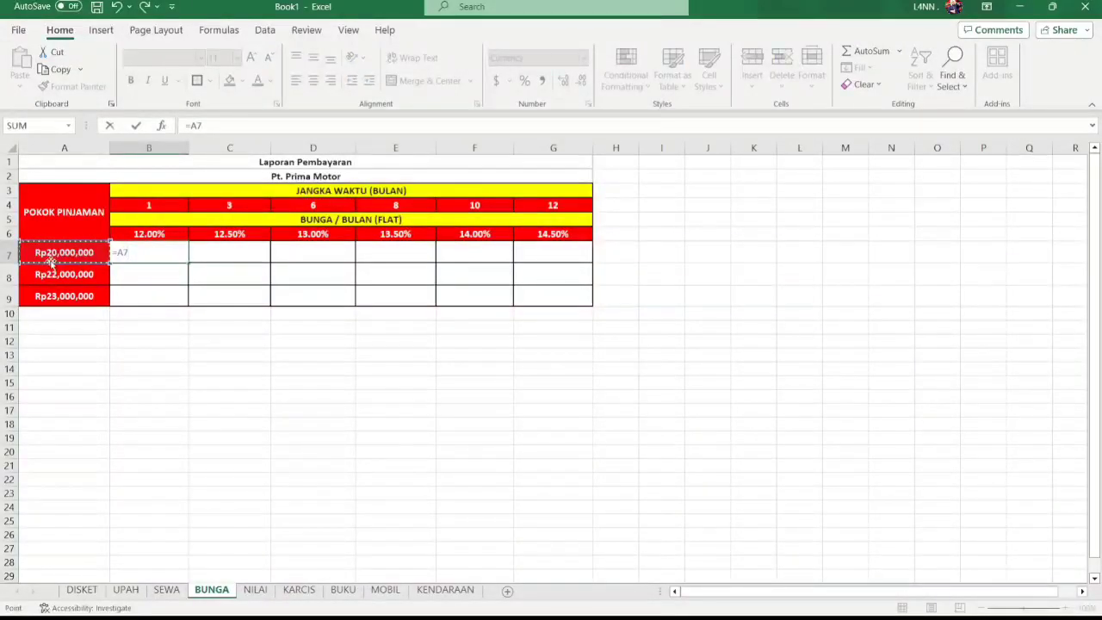
{"action": "type", "text": "*"}
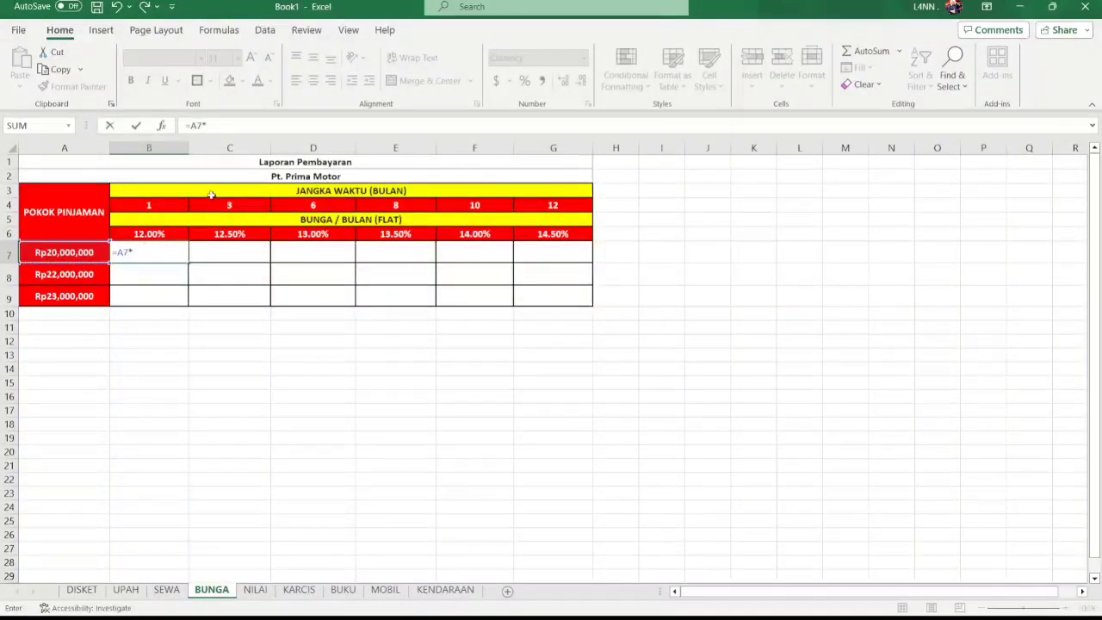
{"action": "left_click", "coordinate": [151, 211]}
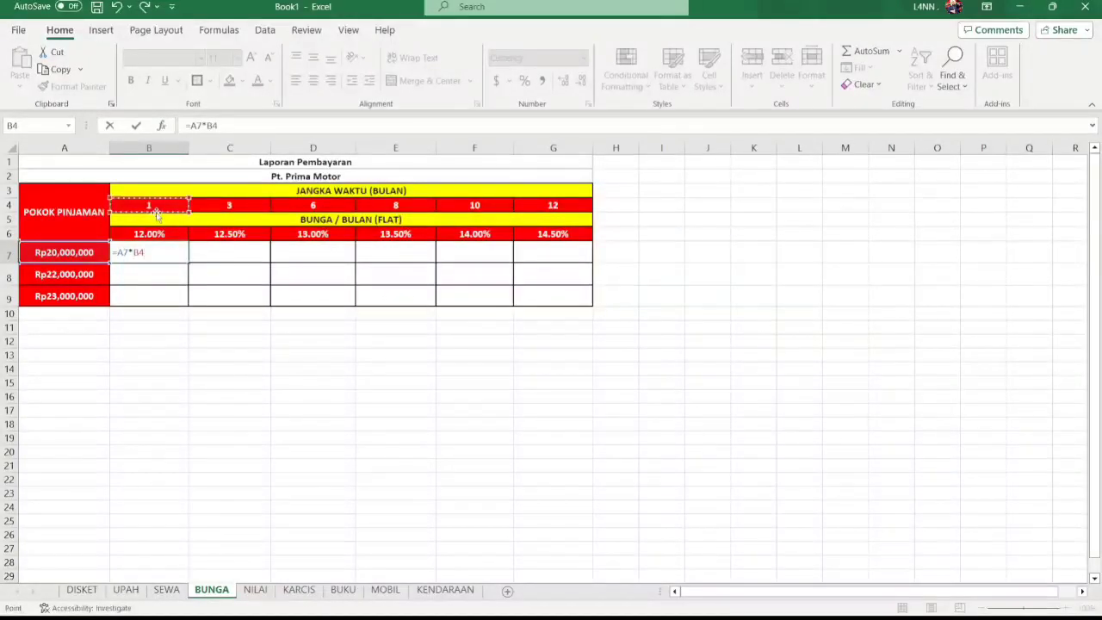
{"action": "type", "text": "*"}
{"action": "left_click", "coordinate": [150, 234]}
{"action": "key", "text": "Return"}
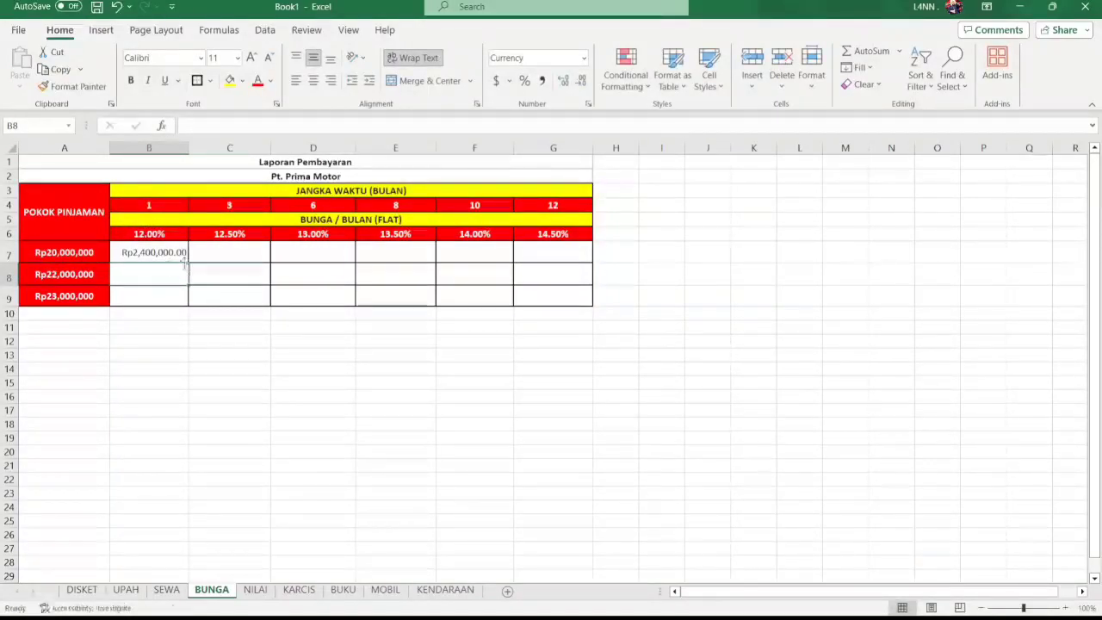
Try to fill the interest formula from B7 down to B9 and check the copied formulas
{"action": "key", "text": "Up"}
{"action": "left_click_drag", "start_coordinate": [190, 263], "coordinate": [190, 303]}
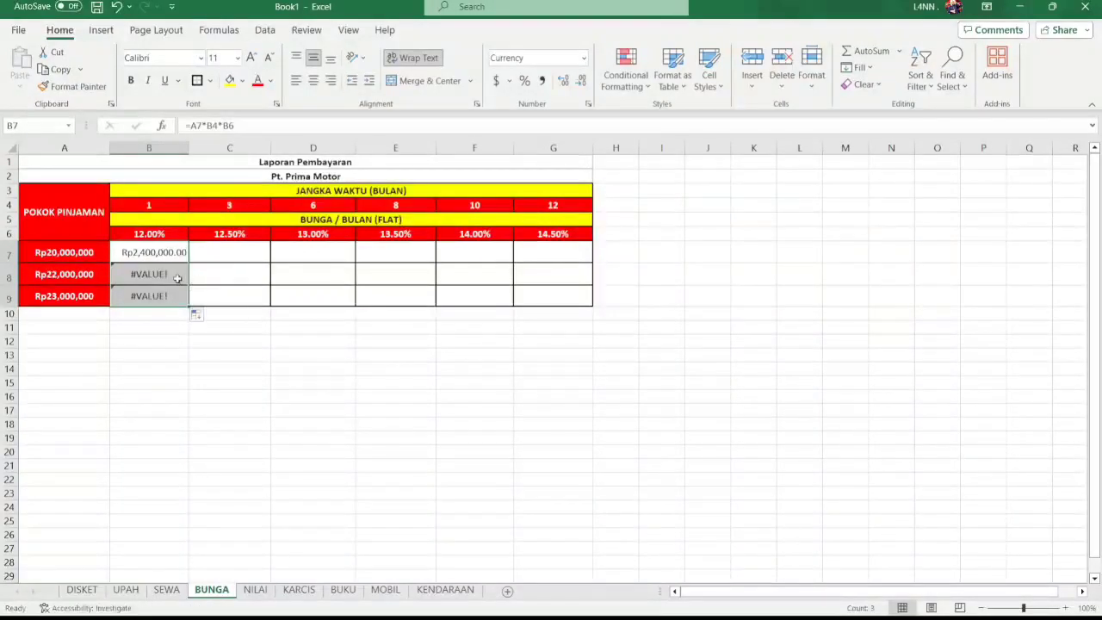
{"action": "left_click", "coordinate": [161, 262]}
{"action": "left_click", "coordinate": [146, 276]}
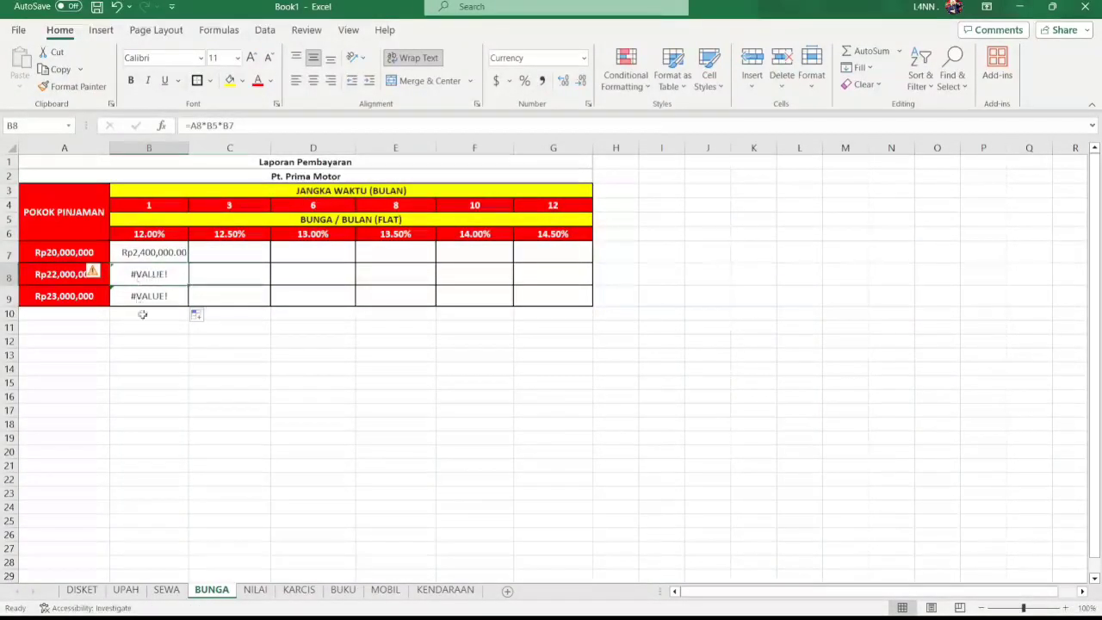
{"action": "left_click", "coordinate": [138, 303]}
{"action": "left_click", "coordinate": [142, 278]}
{"action": "left_click", "coordinate": [142, 299]}
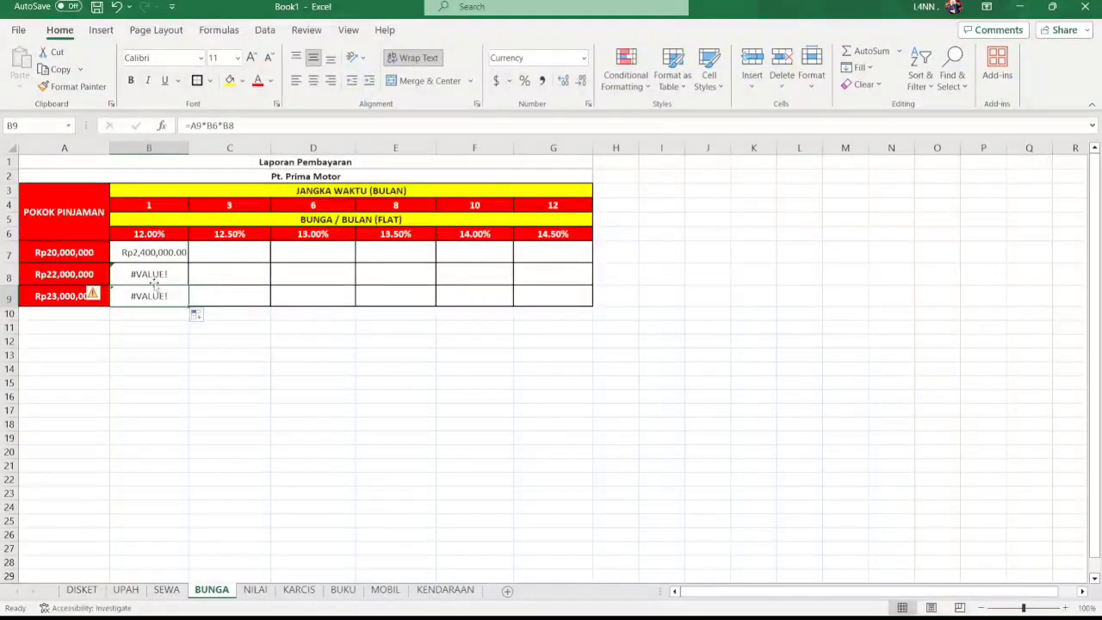
{"action": "left_click", "coordinate": [172, 275]}
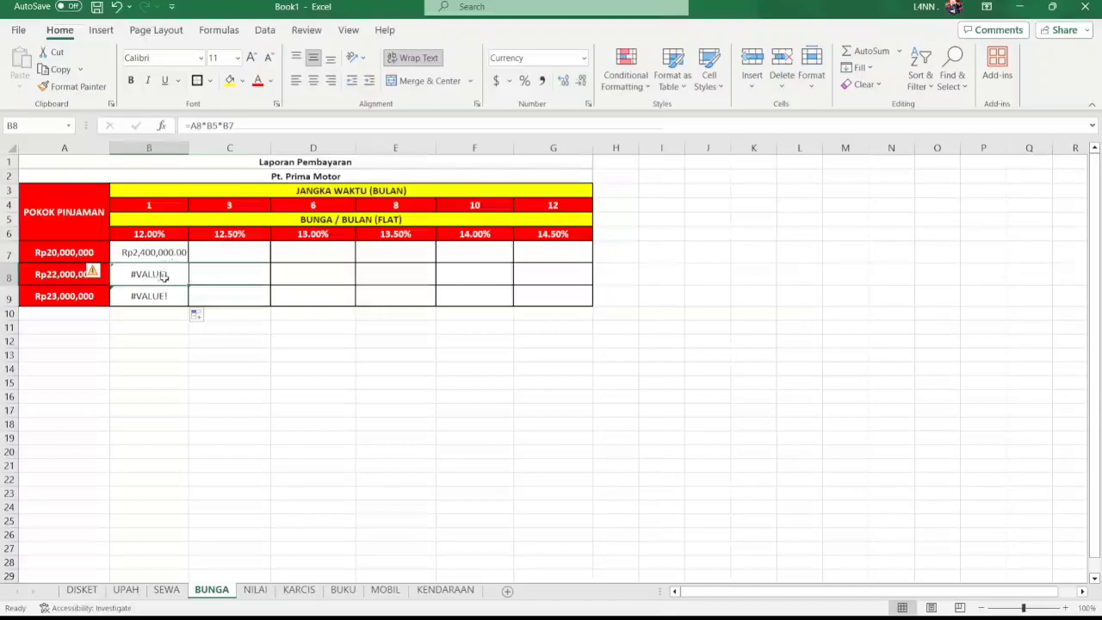
Clear the copied formulas from B8 and B9
{"action": "left_click", "coordinate": [164, 294]}
{"action": "key", "text": "BackSpace"}
{"action": "left_click", "coordinate": [165, 278]}
{"action": "key", "text": "BackSpace"}
{"action": "left_click", "coordinate": [174, 272]}
{"action": "key", "text": "Escape"}
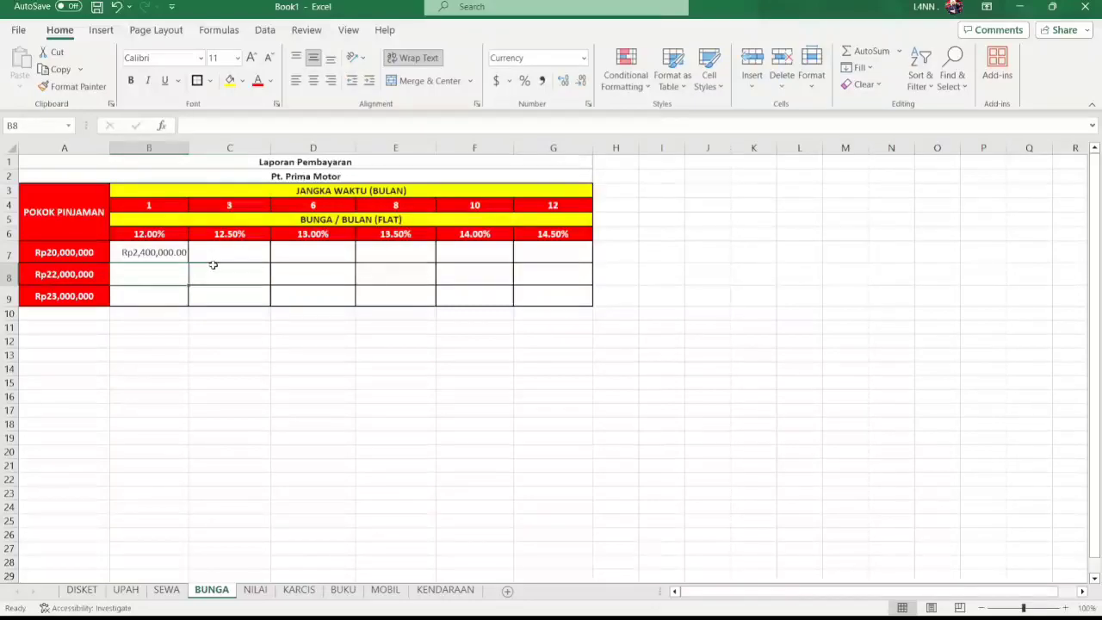
Enter =A8*B4*B6 in B8 to calculate the one-month interest on the second loan principal
{"action": "type", "text": "="}
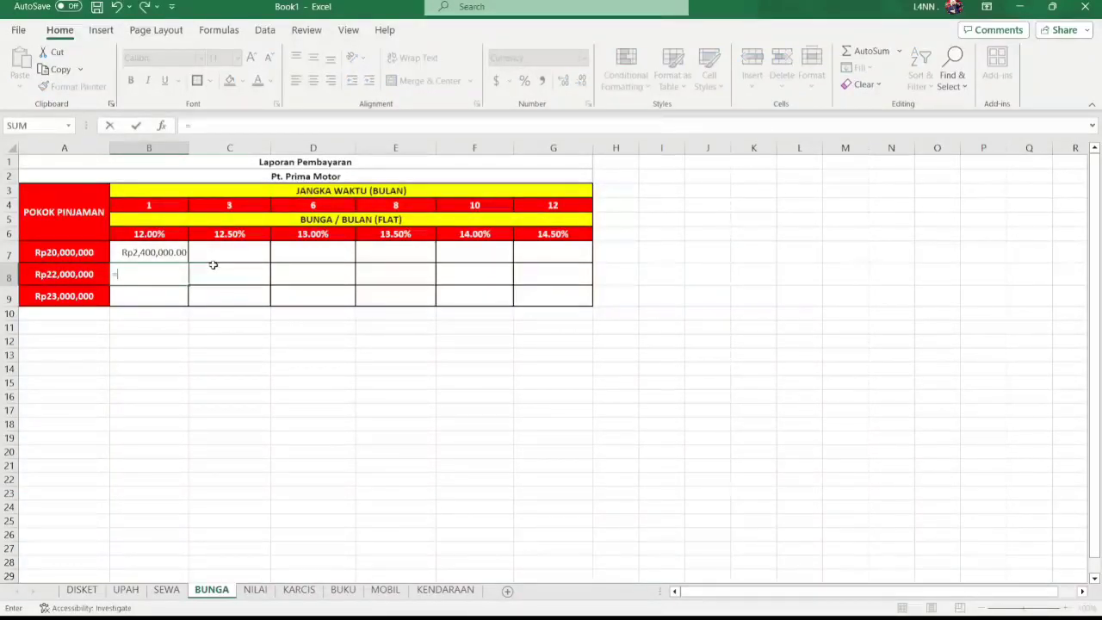
{"action": "left_click", "coordinate": [81, 274]}
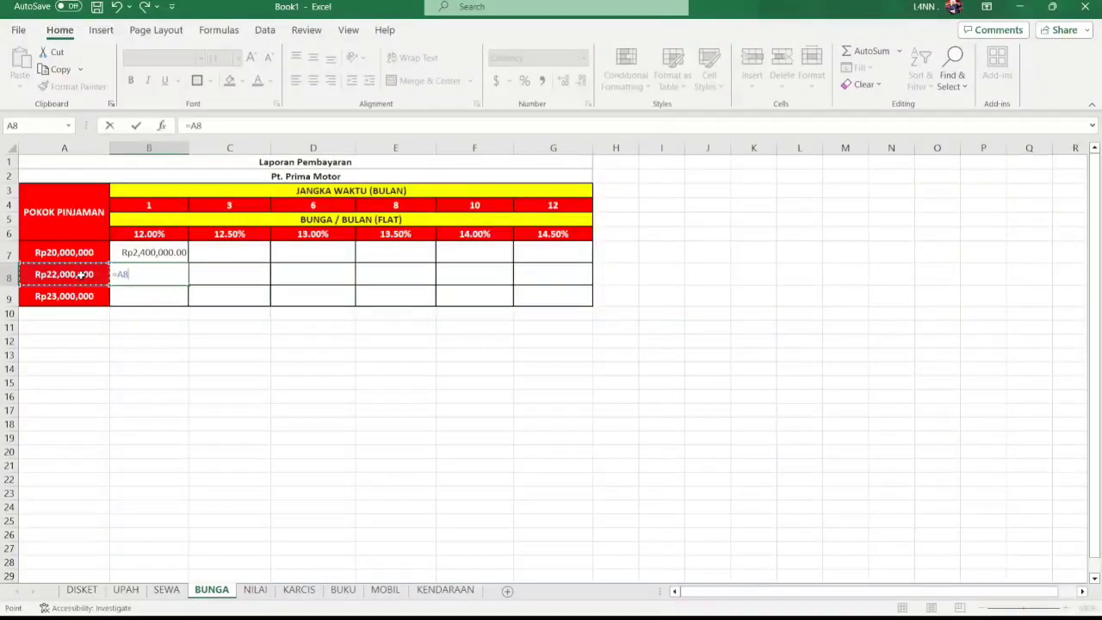
{"action": "type", "text": "*"}
{"action": "left_click", "coordinate": [173, 204]}
{"action": "type", "text": "*"}
{"action": "left_click", "coordinate": [173, 236]}
{"action": "key", "text": "Return"}
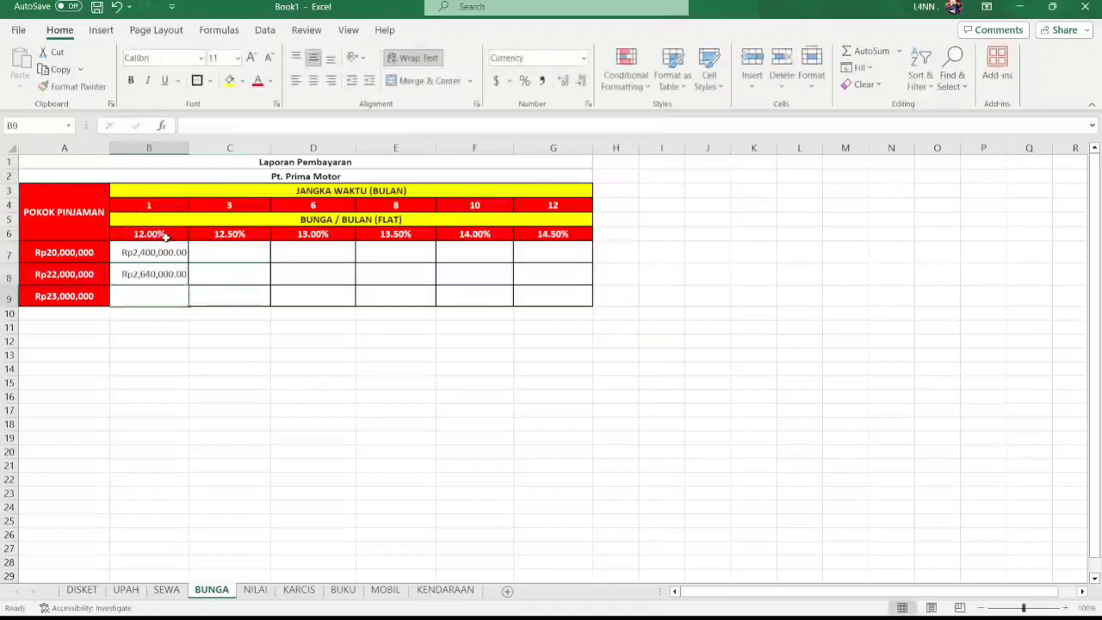
Fill the formula from B8 down to B9 and correct it to =A9*B4*B6
{"action": "left_click", "coordinate": [172, 269]}
{"action": "left_click_drag", "start_coordinate": [189, 285], "coordinate": [160, 300]}
{"action": "left_click", "coordinate": [160, 299]}
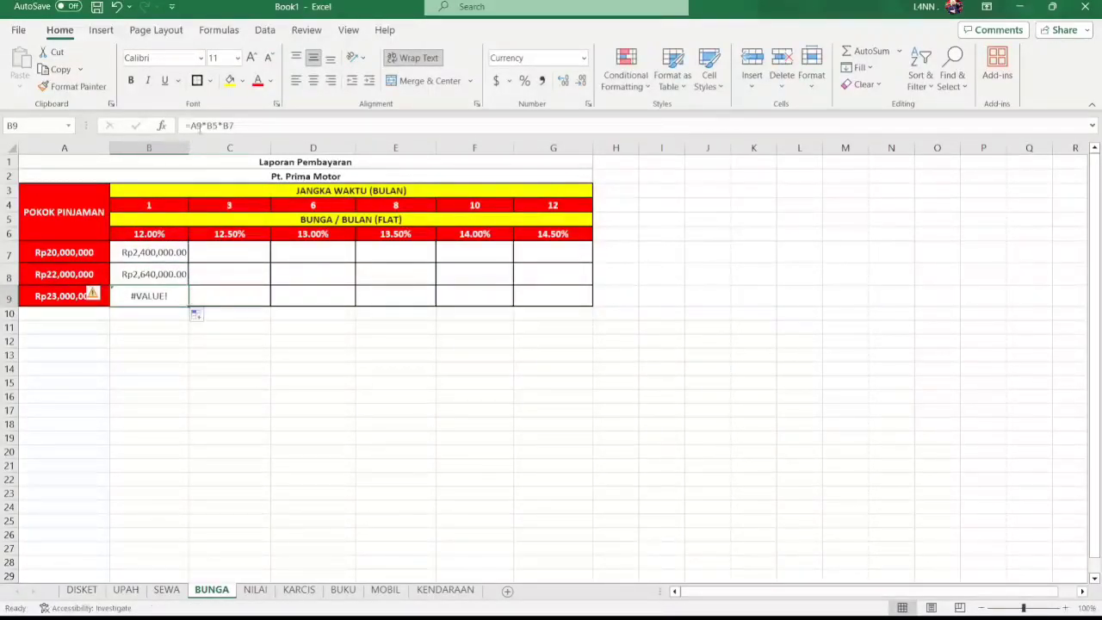
{"action": "left_click", "coordinate": [236, 125]}
{"action": "left_click", "coordinate": [216, 126]}
{"action": "key", "text": "BackSpace"}
{"action": "type", "text": "4"}
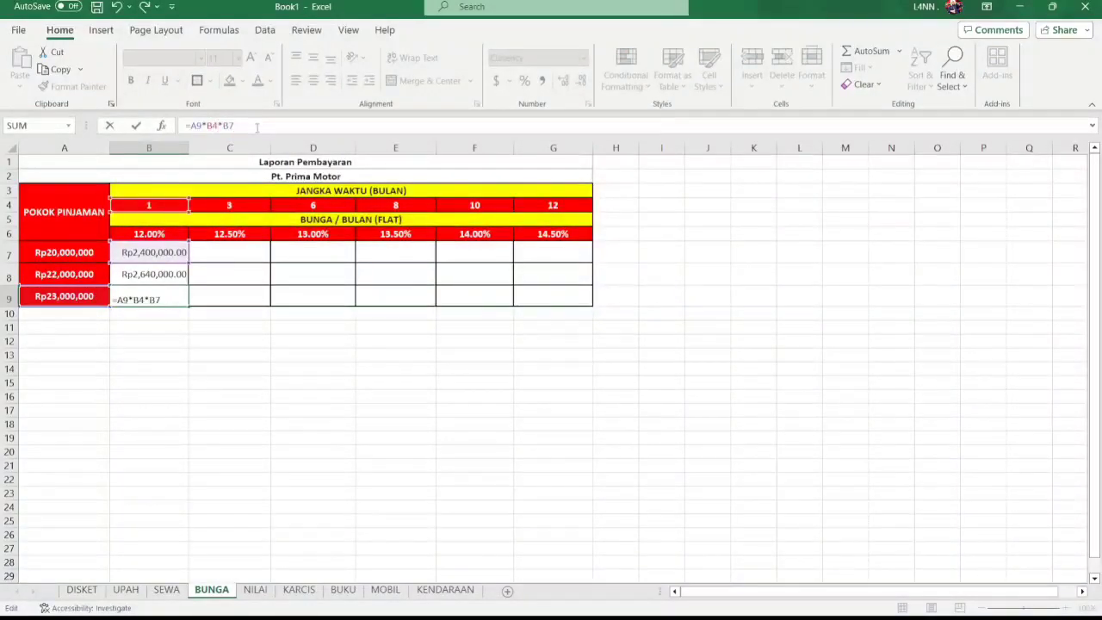
{"action": "key", "text": "Return"}
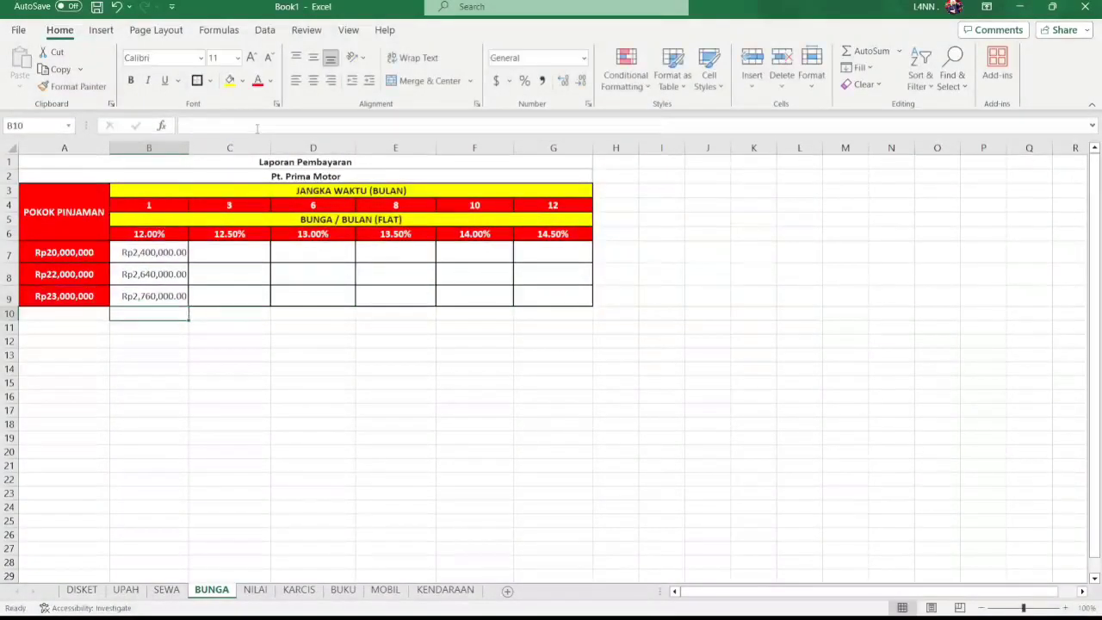
Fill the interest formula from B7 across row 7 to G7
{"action": "left_click", "coordinate": [172, 255]}
{"action": "left_click_drag", "start_coordinate": [189, 262], "coordinate": [560, 255]}
{"action": "left_click", "coordinate": [558, 254]}
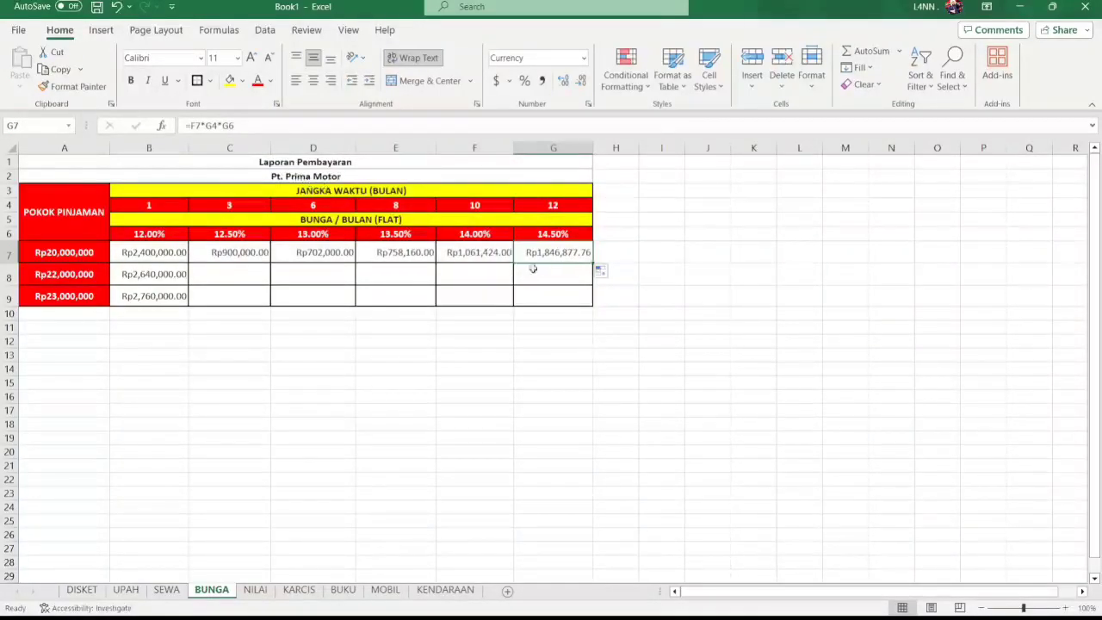
Change the 12-month interest formula in G7 to =B7*G4*G6
{"action": "left_click", "coordinate": [196, 124]}
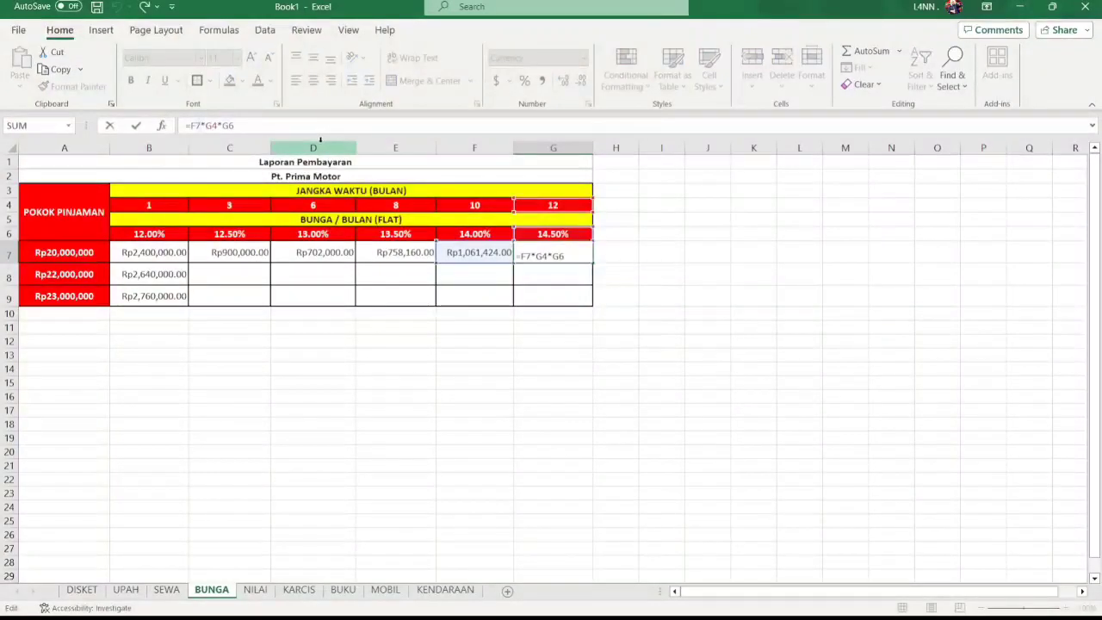
{"action": "key", "text": "BackSpace"}
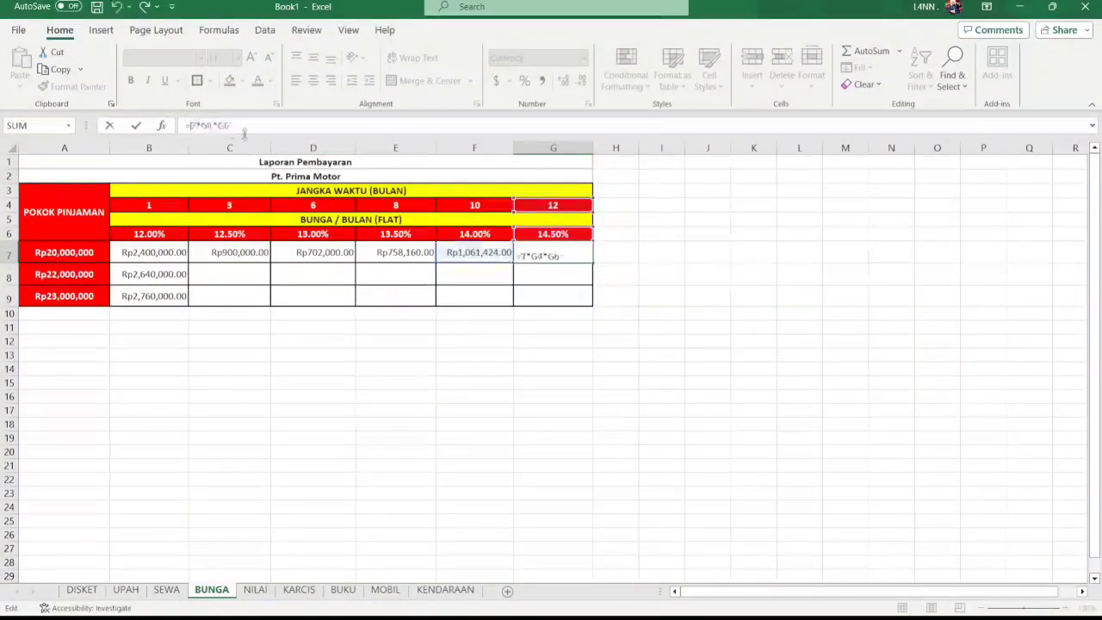
{"action": "type", "text": "B"}
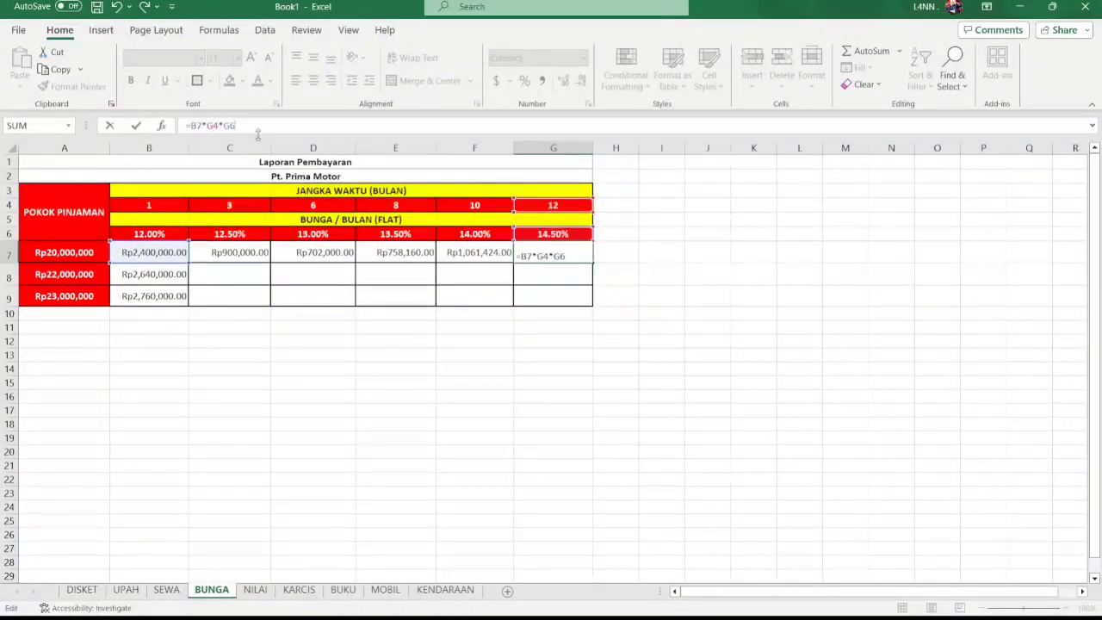
{"action": "key", "text": "Return"}
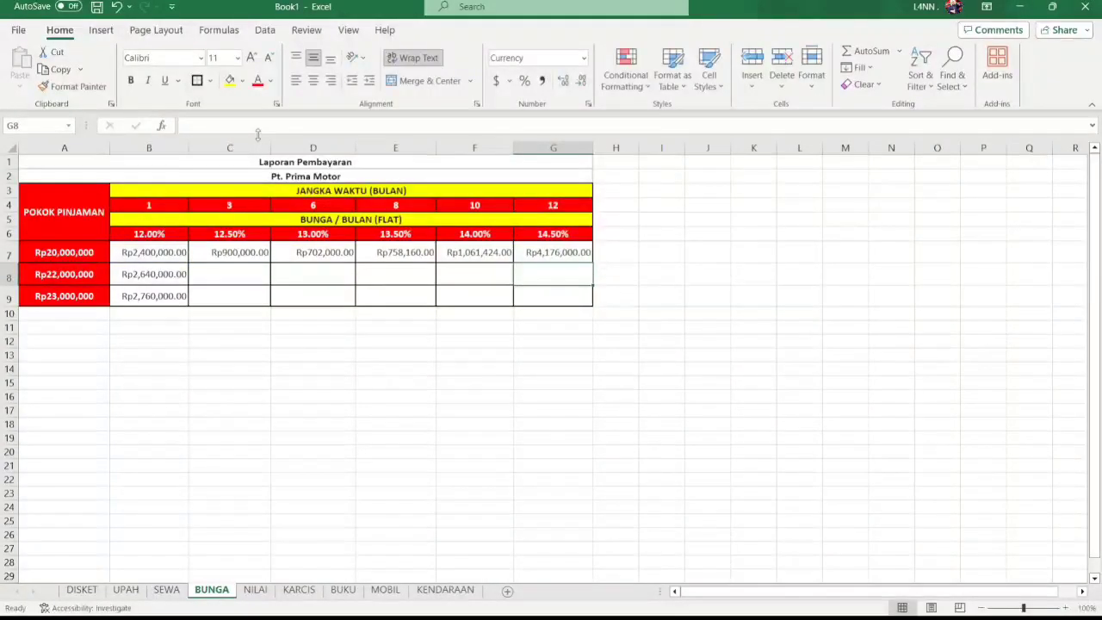
Check the interest formulas in F7 and G7 for the cell references they use
{"action": "left_click", "coordinate": [549, 253]}
{"action": "left_click", "coordinate": [218, 125]}
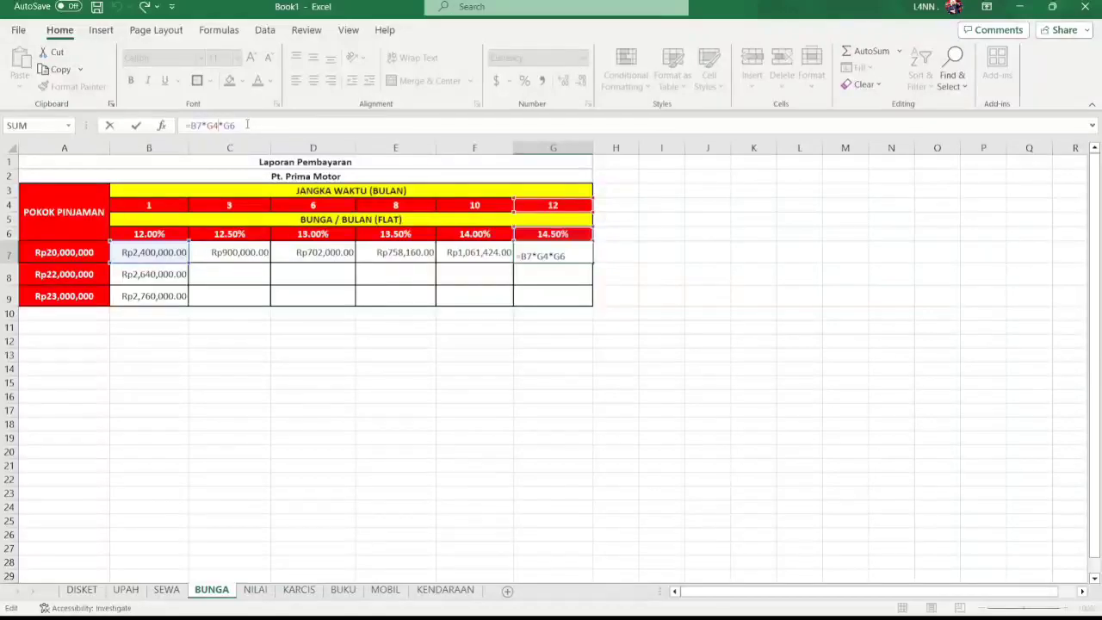
{"action": "key", "text": "Escape"}
{"action": "left_click", "coordinate": [484, 253]}
{"action": "left_click", "coordinate": [533, 254]}
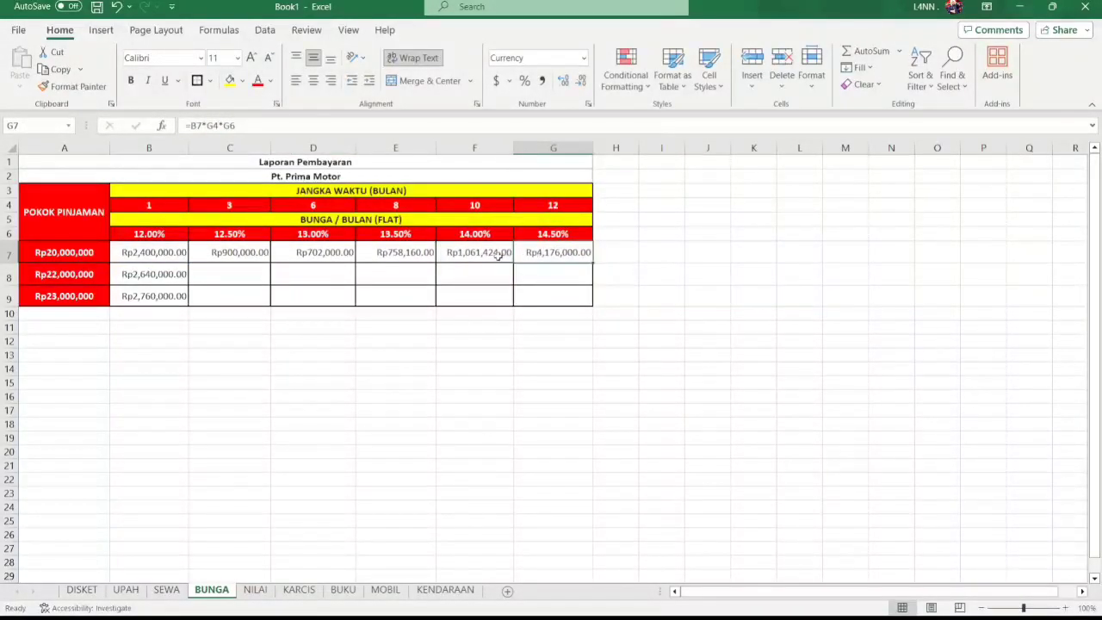
{"action": "left_click", "coordinate": [498, 256]}
{"action": "left_click", "coordinate": [526, 259]}
{"action": "left_click", "coordinate": [493, 265]}
{"action": "left_click", "coordinate": [496, 257]}
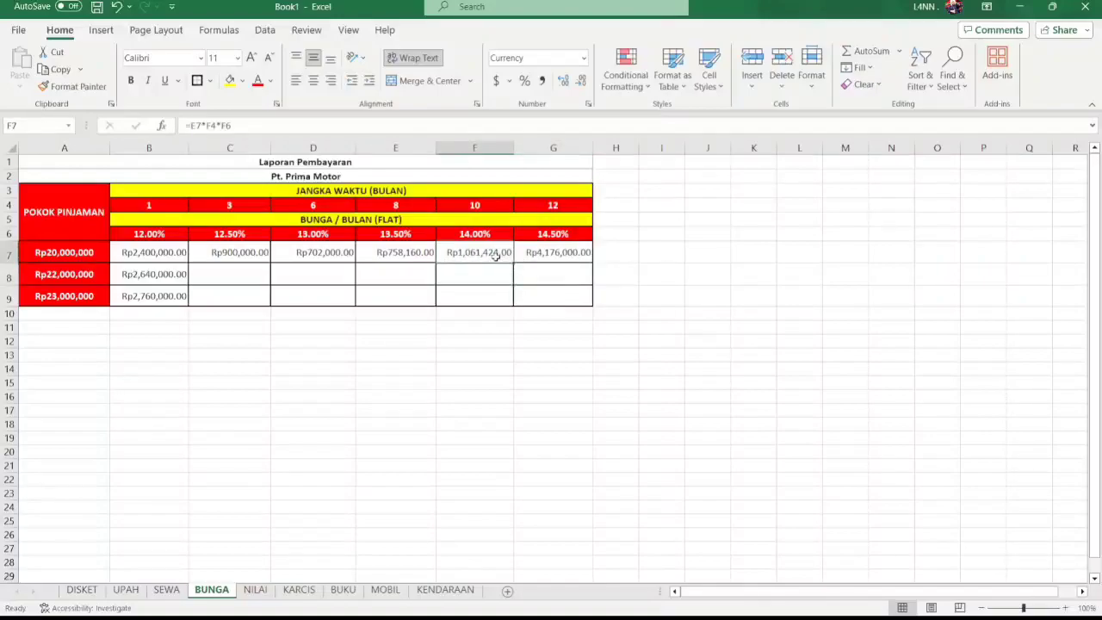
Correct the 10-month interest formula in F7 to =A7*F4*F6
{"action": "left_click", "coordinate": [198, 125]}
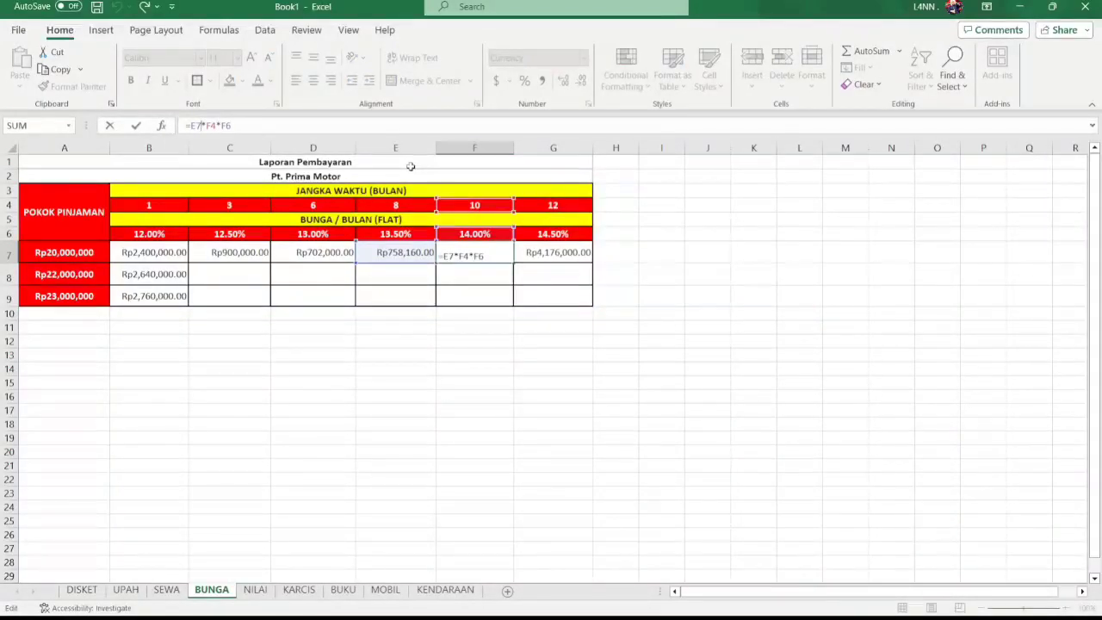
{"action": "key", "text": "BackSpace"}
{"action": "key", "text": "BackSpace"}
{"action": "type", "text": "A7"}
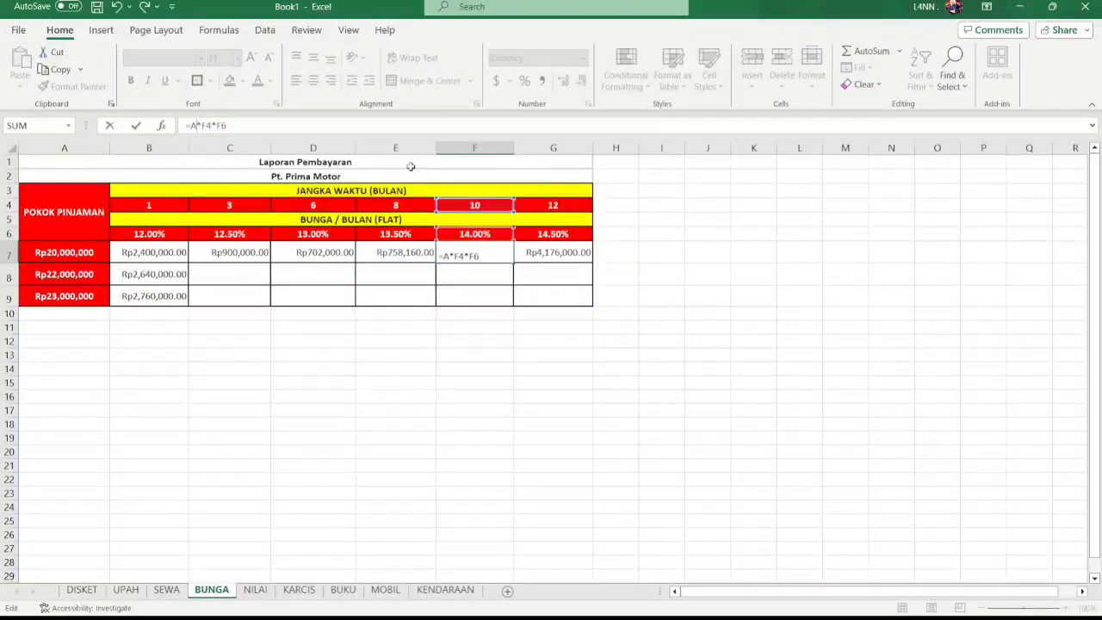
{"action": "key", "text": "Return"}
Correct the 8-month interest formula in E7 to =A7*E4*E6
{"action": "left_click", "coordinate": [388, 250]}
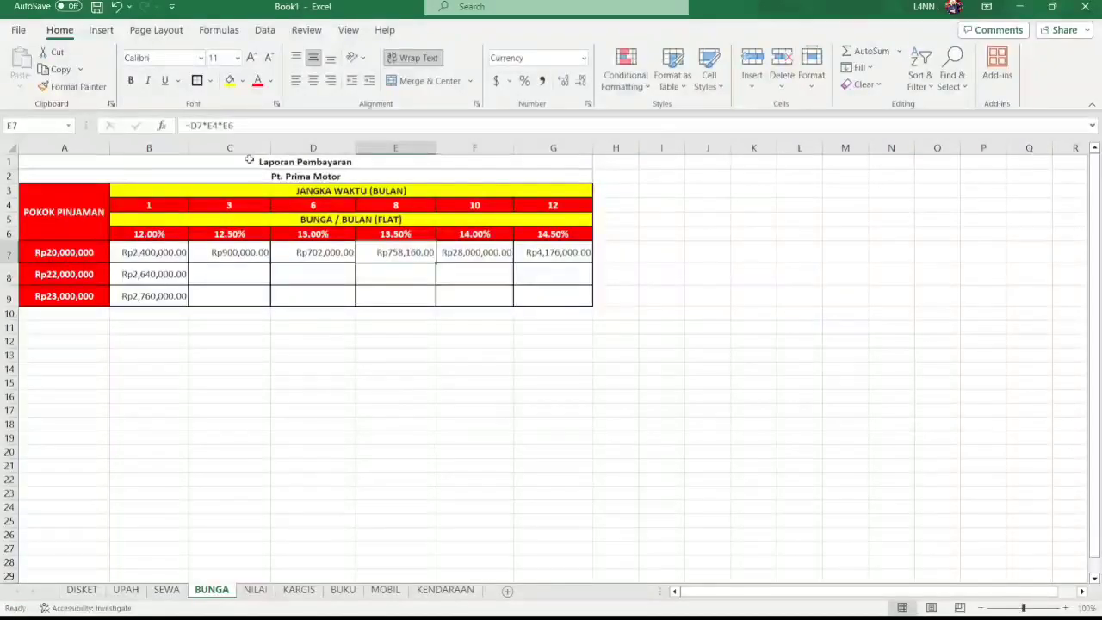
{"action": "left_click", "coordinate": [196, 126]}
{"action": "key", "text": "BackSpace"}
{"action": "key", "text": "BackSpace"}
{"action": "type", "text": "A7"}
{"action": "key", "text": "Return"}
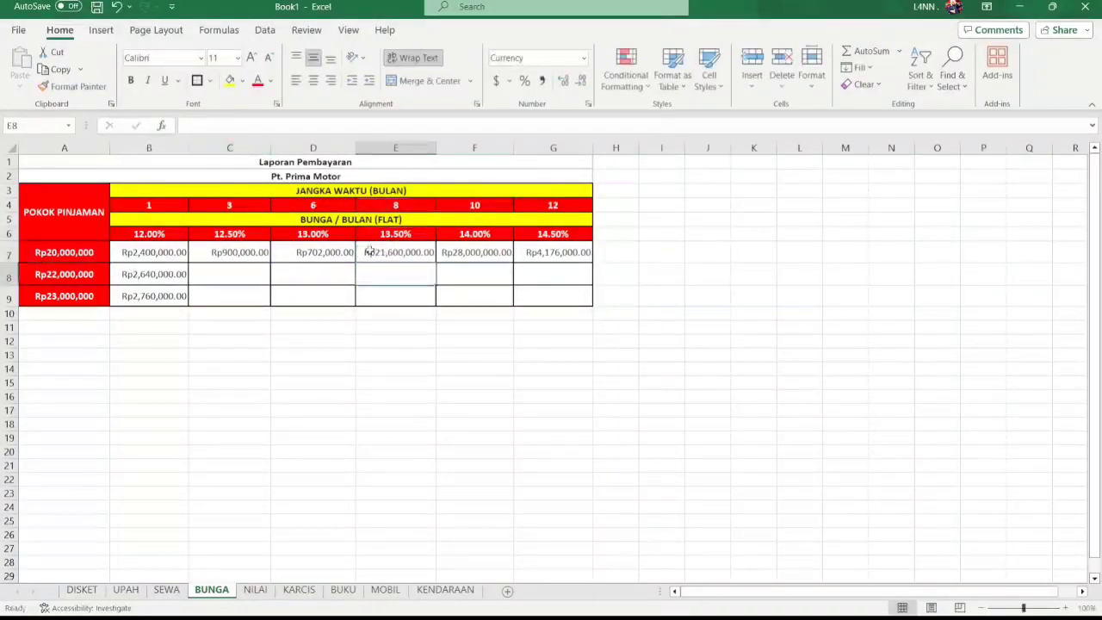
Correct the 6-month interest formula in D7 to =A7*D4*D6
{"action": "left_click", "coordinate": [321, 254]}
{"action": "left_click", "coordinate": [196, 127]}
{"action": "key", "text": "BackSpace"}
{"action": "key", "text": "BackSpace"}
{"action": "type", "text": "A7"}
{"action": "key", "text": "Return"}
Correct the 3-month interest formula in C7 to =A7*C4*C6
{"action": "left_click", "coordinate": [185, 258]}
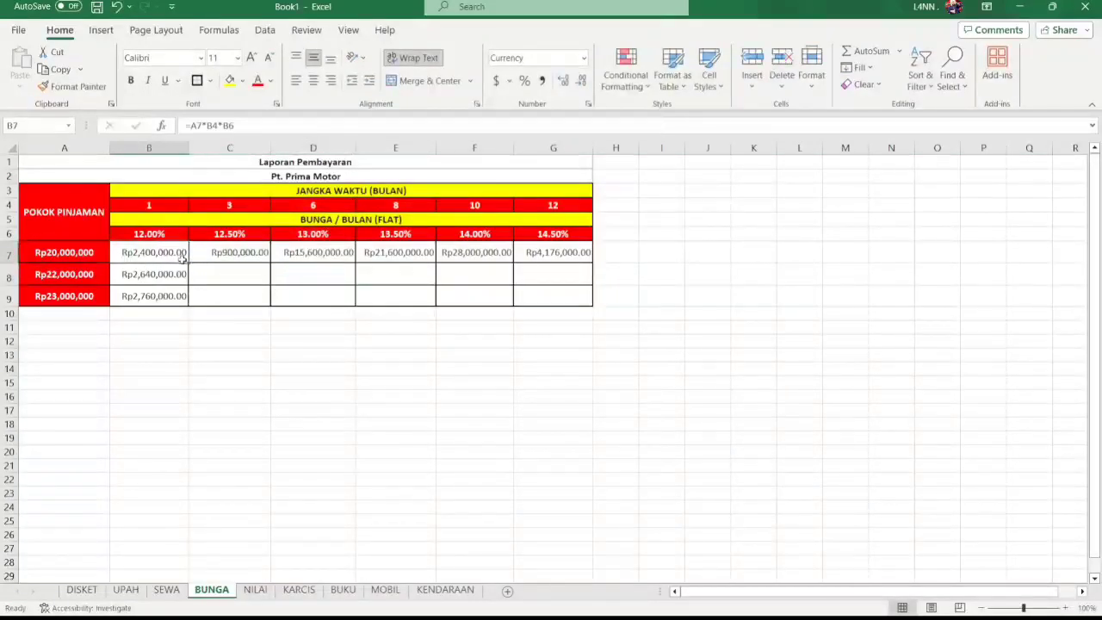
{"action": "left_click", "coordinate": [196, 255]}
{"action": "left_click", "coordinate": [196, 126]}
{"action": "key", "text": "BackSpace"}
{"action": "key", "text": "BackSpace"}
{"action": "type", "text": "A7*C4*C6"}
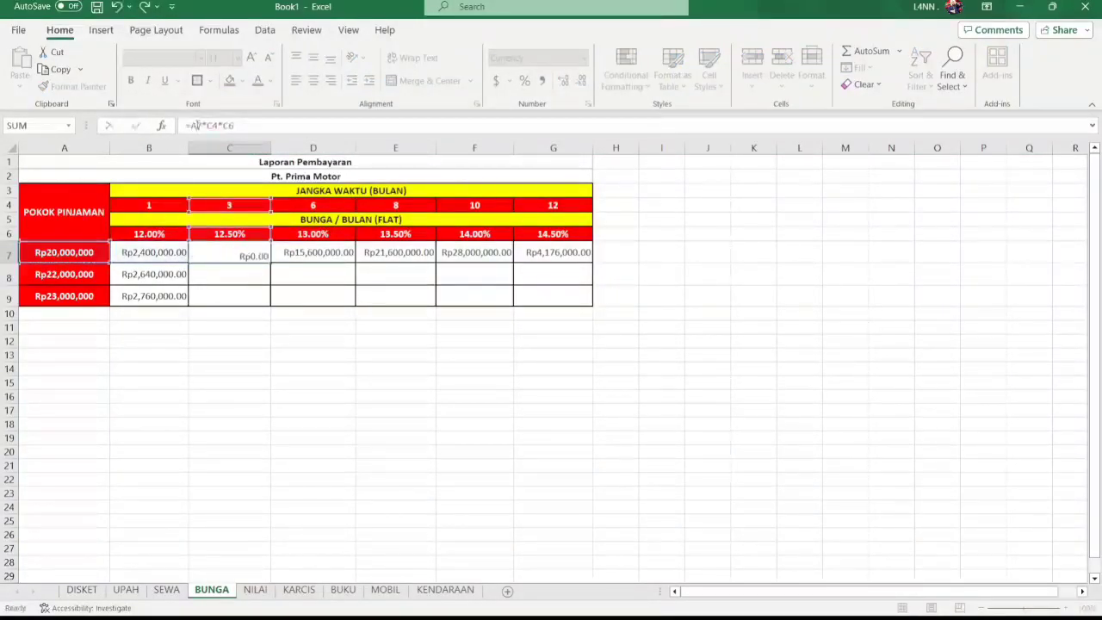
Commit the 3-month interest formula =A7*C4*C6 in C7 and check the interest formulas across row 7
{"action": "key", "text": "Return"}
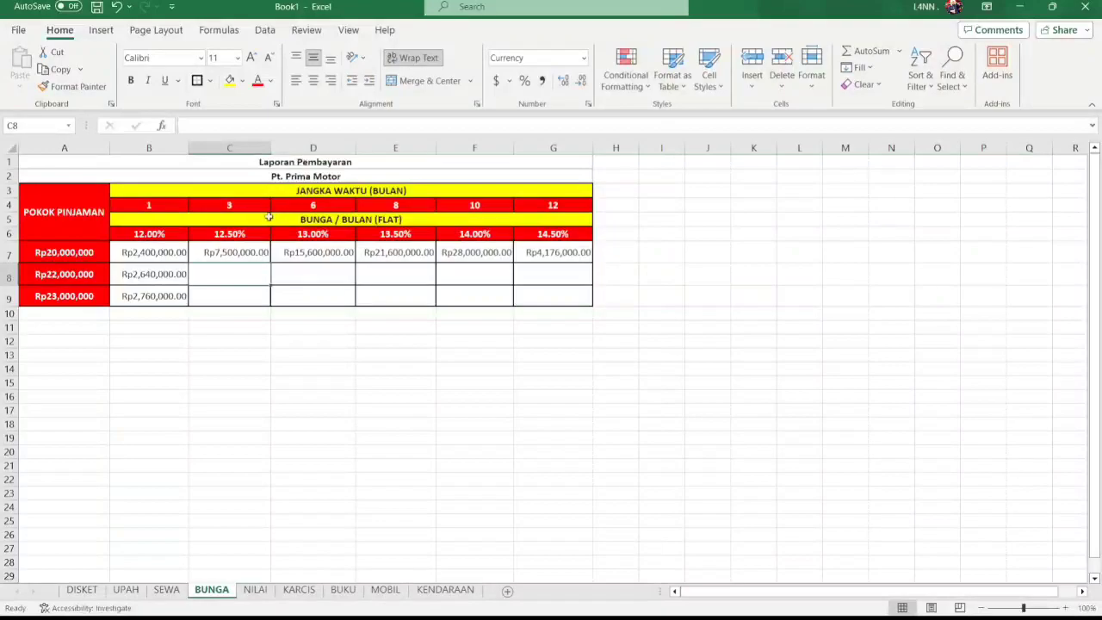
{"action": "left_click", "coordinate": [265, 252]}
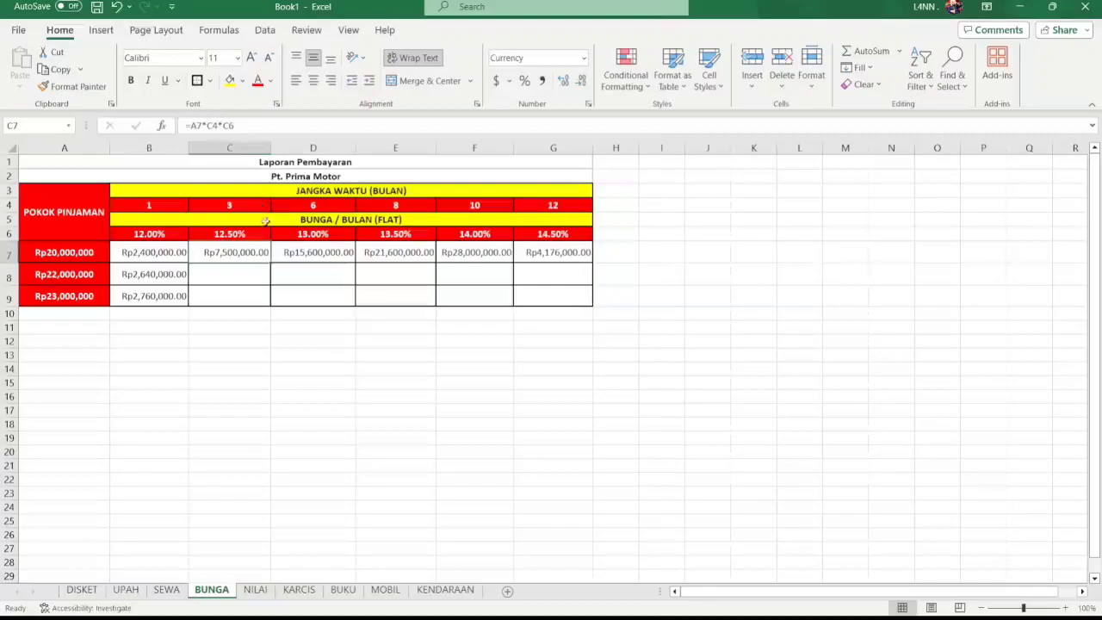
{"action": "left_click", "coordinate": [292, 251]}
{"action": "left_click", "coordinate": [379, 256]}
{"action": "left_click", "coordinate": [473, 253]}
{"action": "left_click", "coordinate": [560, 252]}
{"action": "left_click", "coordinate": [220, 252]}
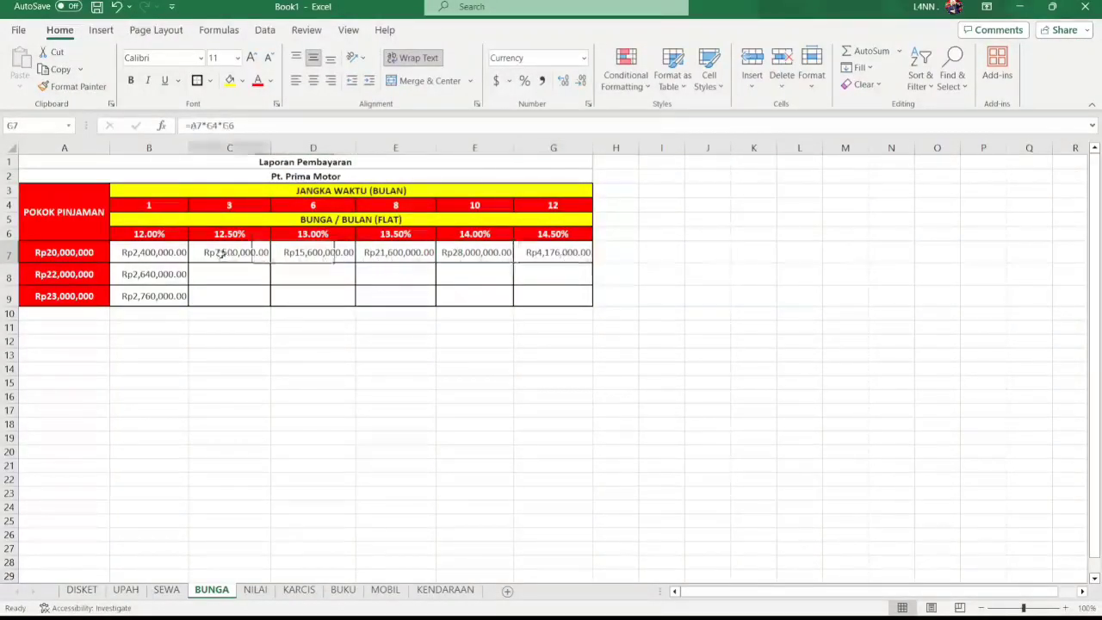
Fill the B8 interest formula across the Rp22,000,000 row through G8
{"action": "left_click", "coordinate": [163, 282]}
{"action": "left_click_drag", "start_coordinate": [188, 284], "coordinate": [550, 275]}
{"action": "left_click", "coordinate": [544, 273]}
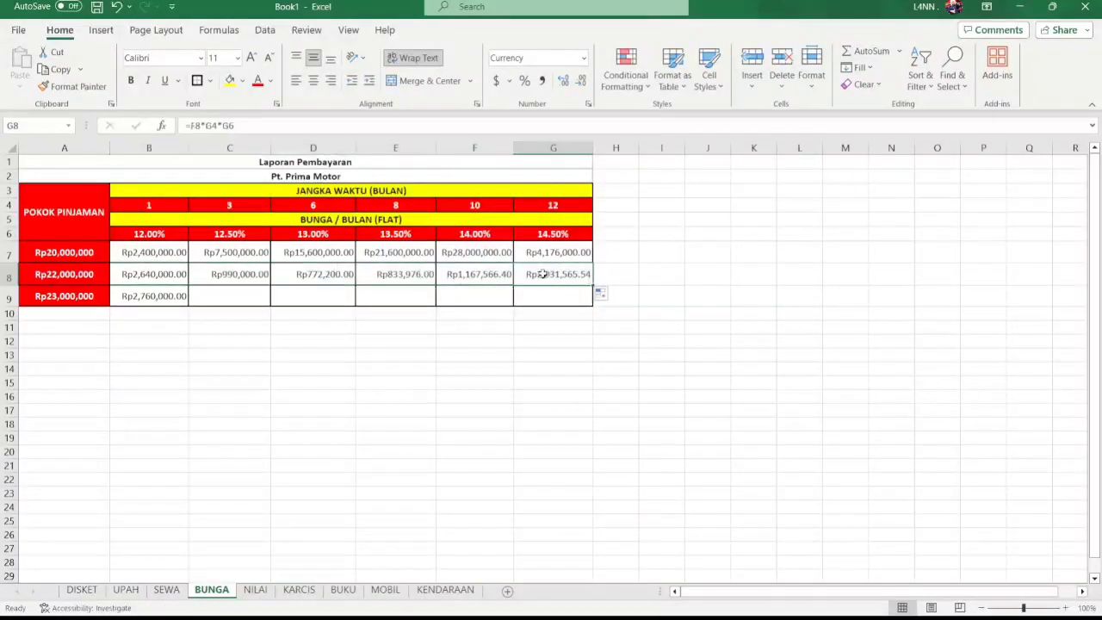
Correct the 12-month interest formula in G8 to =A8*G4*G6
{"action": "left_click", "coordinate": [475, 277]}
{"action": "left_click", "coordinate": [546, 275]}
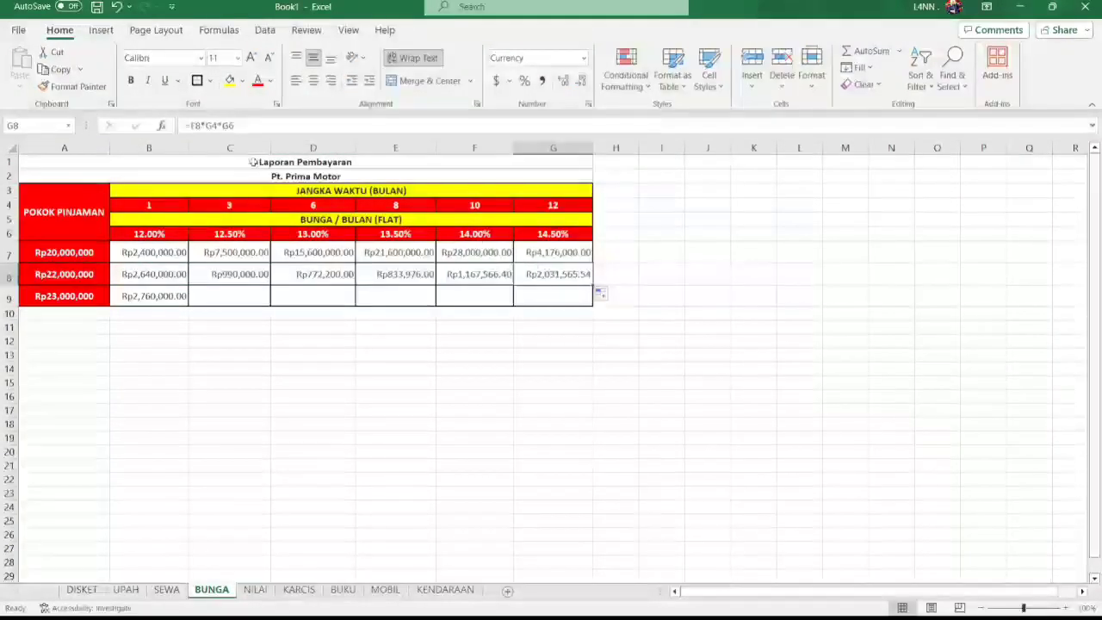
{"action": "left_click", "coordinate": [194, 124]}
{"action": "key", "text": "BackSpace"}
{"action": "type", "text": "A"}
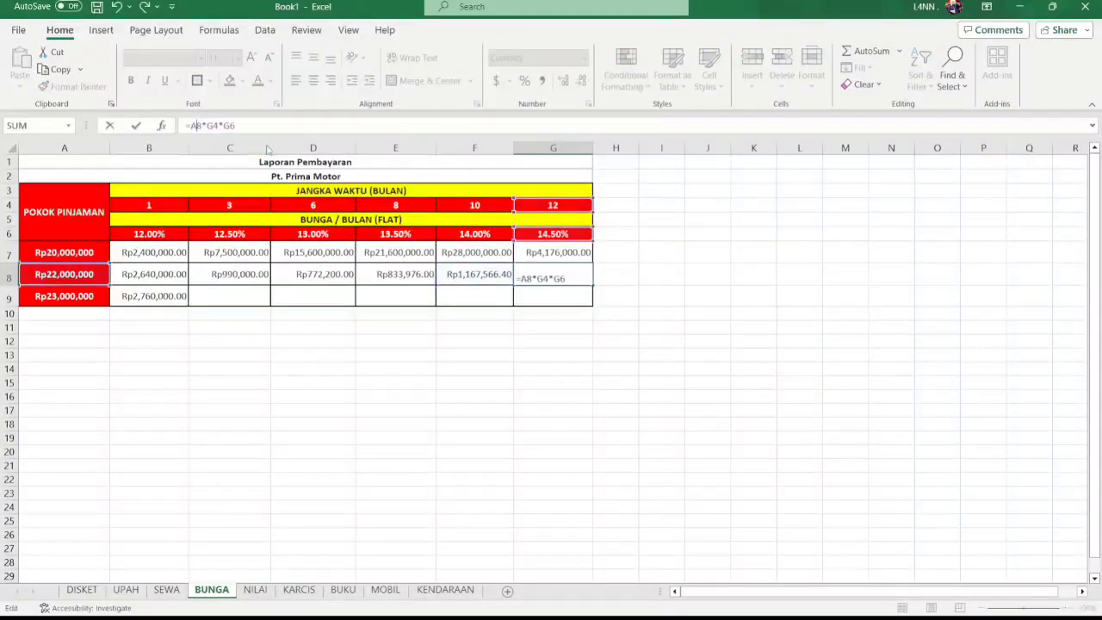
{"action": "key", "text": "Return"}
Correct the 10-month interest formula in F8 to =A8*F4*F6
{"action": "left_click", "coordinate": [482, 277]}
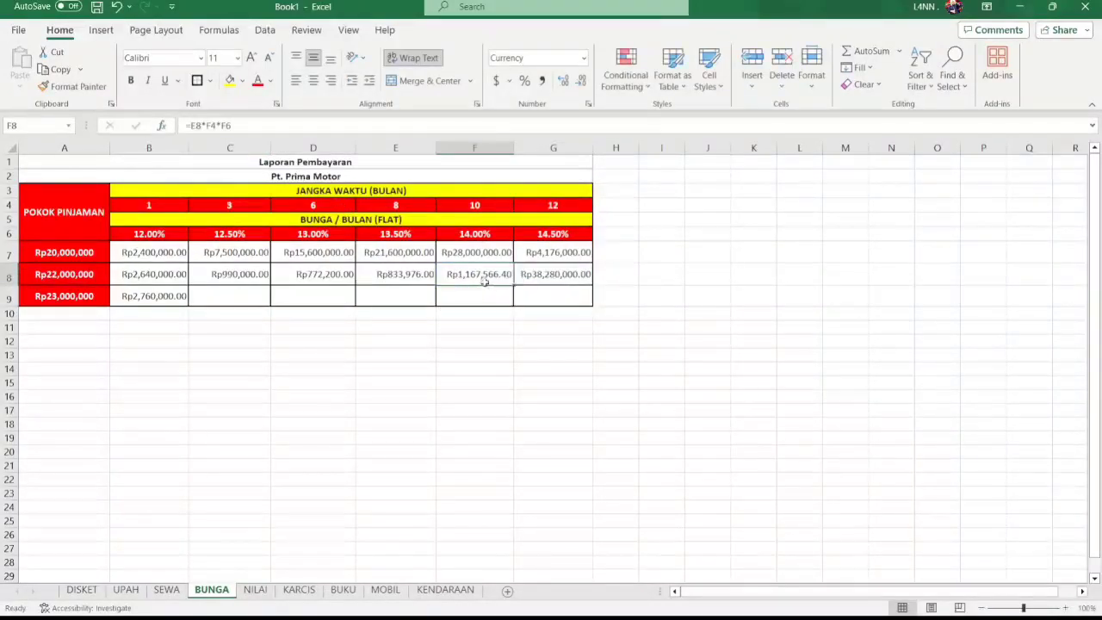
{"action": "left_click", "coordinate": [194, 125]}
{"action": "key", "text": "BackSpace"}
{"action": "type", "text": "A"}
{"action": "key", "text": "Return"}
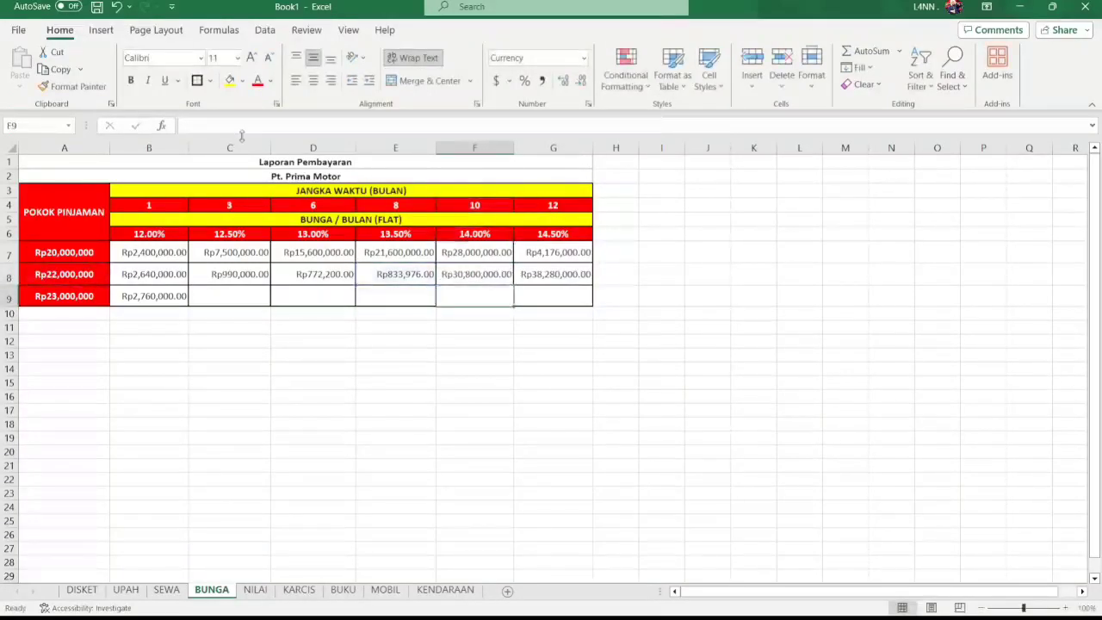
Correct the 8-month interest formula in E8 to =A8*E4*E6
{"action": "left_click", "coordinate": [383, 280]}
{"action": "left_click", "coordinate": [193, 125]}
{"action": "key", "text": "BackSpace"}
{"action": "type", "text": "A"}
{"action": "key", "text": "Return"}
Correct the 6-month interest formula in D8 to =A8*D4*D6
{"action": "left_click", "coordinate": [323, 272]}
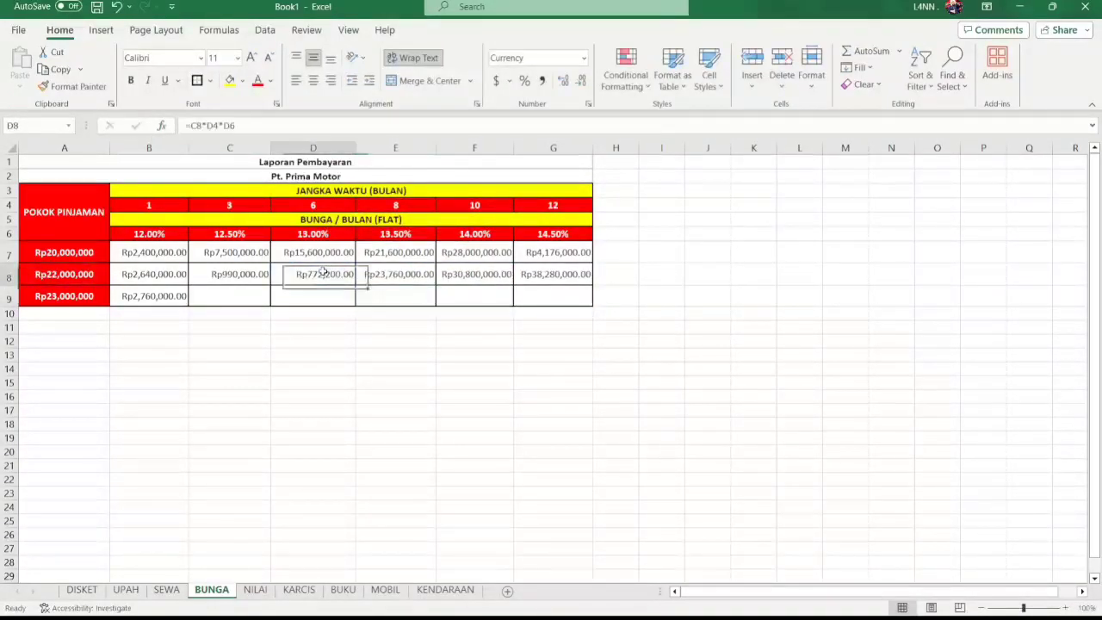
{"action": "left_click", "coordinate": [193, 124]}
{"action": "key", "text": "BackSpace"}
{"action": "type", "text": "A"}
{"action": "key", "text": "Return"}
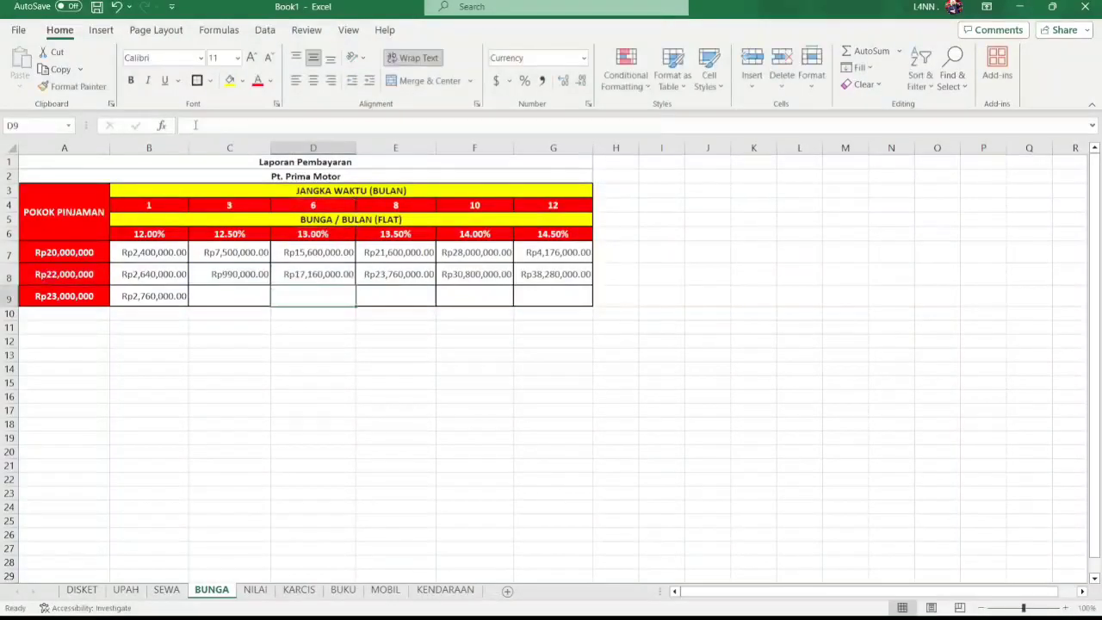
Correct the 3-month interest formula in C8 to =A8*C4*C6
{"action": "key", "text": "Left"}
{"action": "key", "text": "Up"}
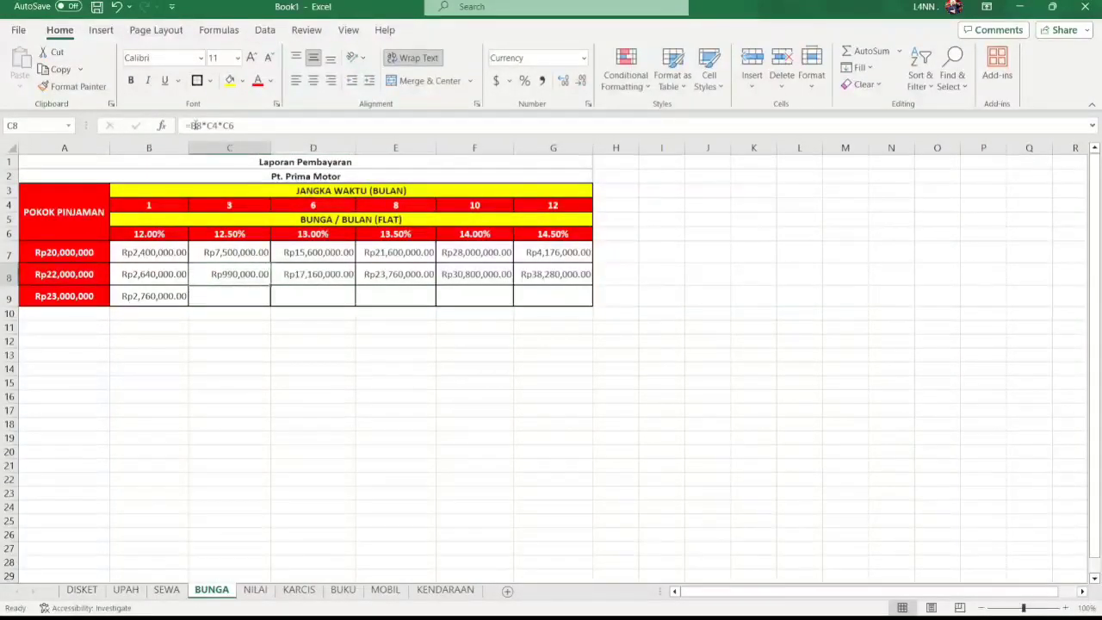
{"action": "left_click", "coordinate": [196, 125]}
{"action": "key", "text": "BackSpace"}
{"action": "type", "text": "A"}
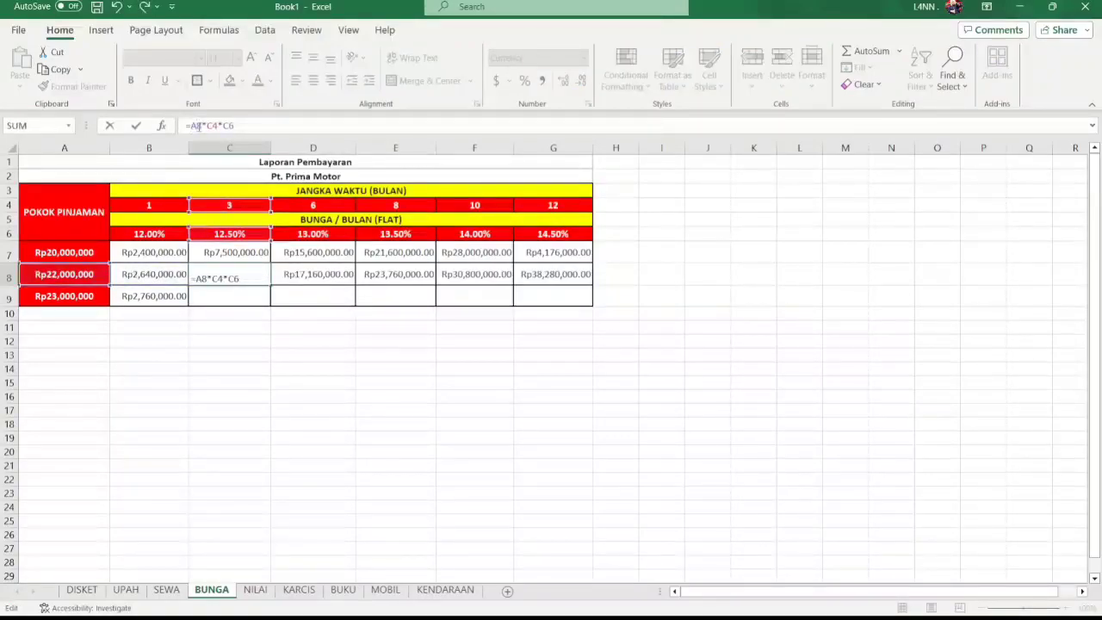
{"action": "key", "text": "Return"}
Fill the B9 interest formula across through G9 and correct the 12-month formula in G9 to =A9*G4*G6
{"action": "left_click", "coordinate": [177, 299]}
{"action": "left_click_drag", "start_coordinate": [189, 303], "coordinate": [564, 298]}
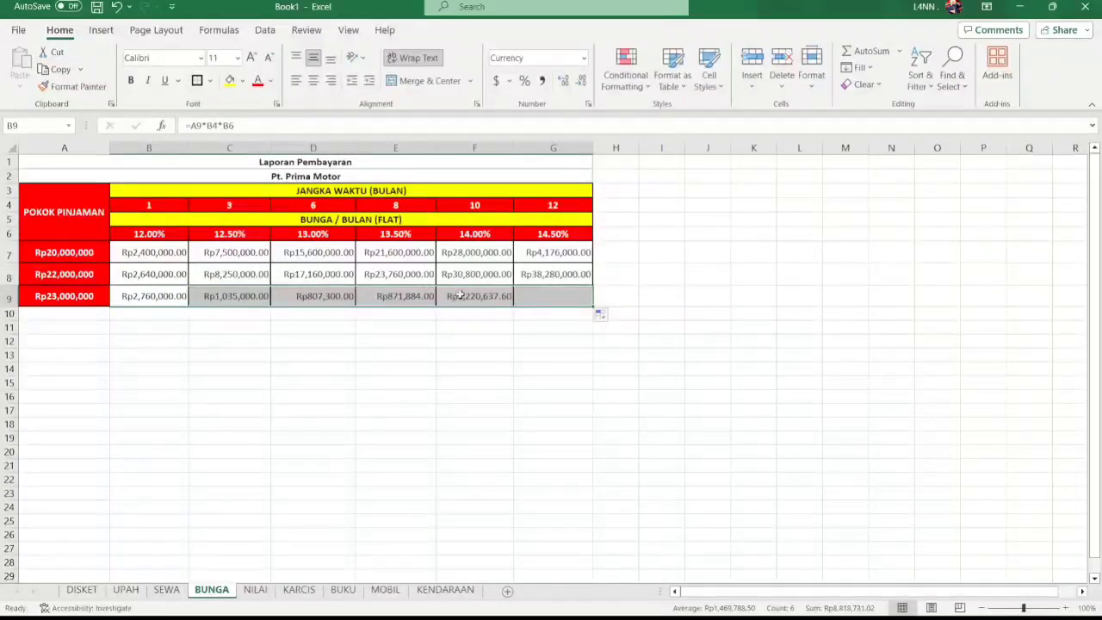
{"action": "left_click", "coordinate": [568, 292]}
{"action": "double_click", "coordinate": [568, 292]}
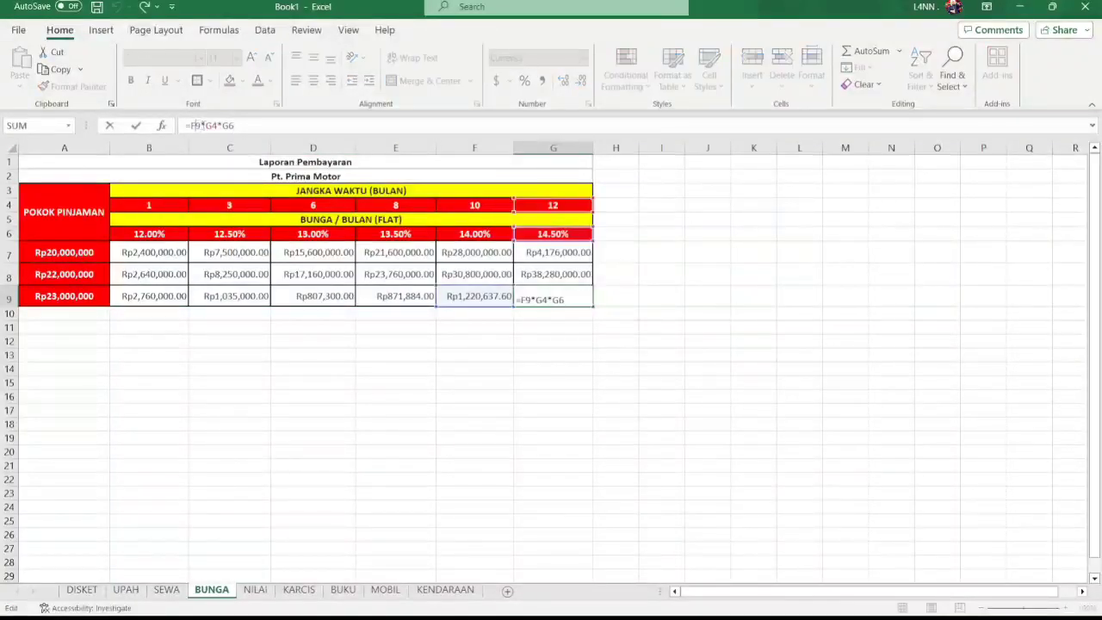
{"action": "key", "text": "Return"}
Correct the 10-month interest formula in F9 to =A9*F4*F6
{"action": "left_click", "coordinate": [502, 298]}
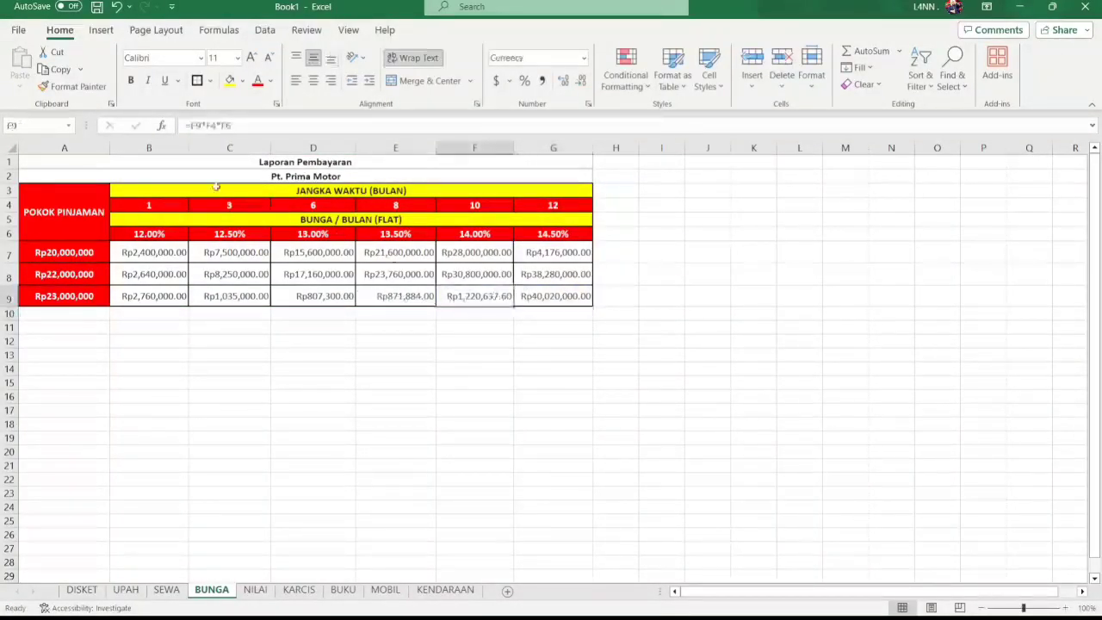
{"action": "left_click", "coordinate": [197, 126]}
{"action": "key", "text": "BackSpace"}
{"action": "type", "text": "A"}
{"action": "key", "text": "Return"}
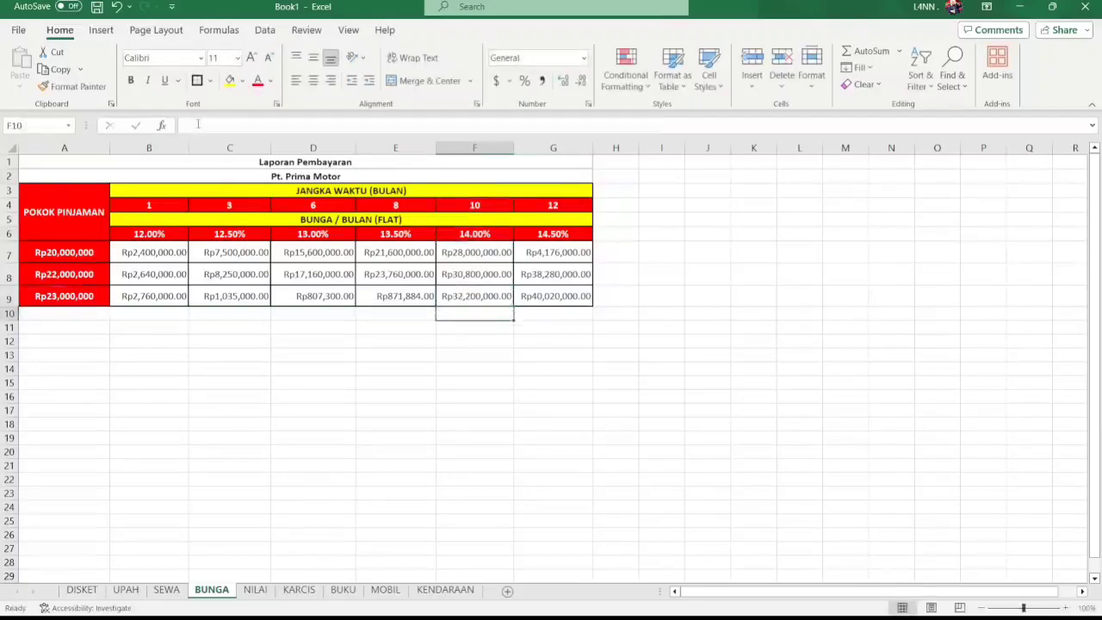
Correct the 8-month interest formula in E9 to =A9*E4*E6
{"action": "left_click", "coordinate": [388, 294]}
{"action": "left_click", "coordinate": [198, 126]}
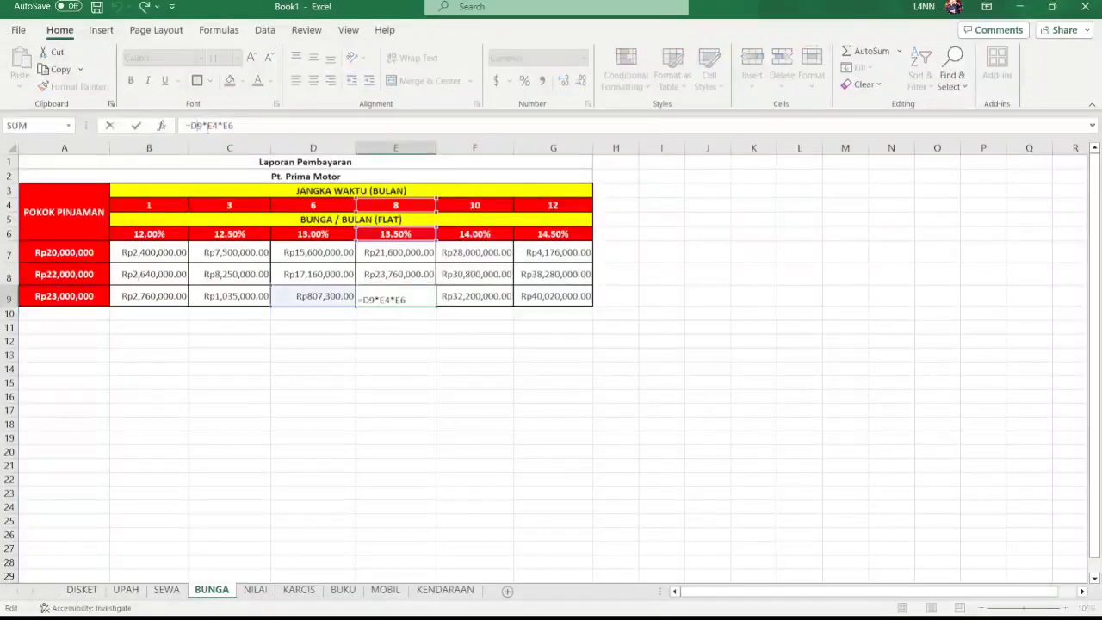
{"action": "key", "text": "BackSpace"}
{"action": "type", "text": "A"}
{"action": "key", "text": "Return"}
Correct the 6-month interest formula in D9 to =A9*D4*D6
{"action": "left_click", "coordinate": [284, 297]}
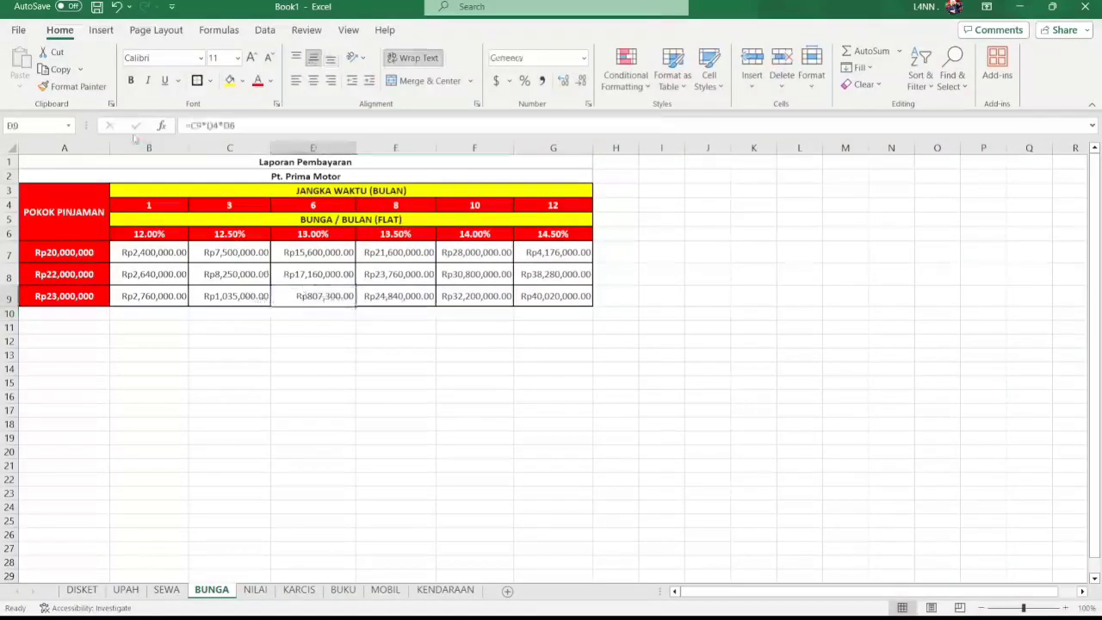
{"action": "left_click", "coordinate": [197, 126]}
{"action": "key", "text": "BackSpace"}
{"action": "type", "text": "A"}
{"action": "key", "text": "Return"}
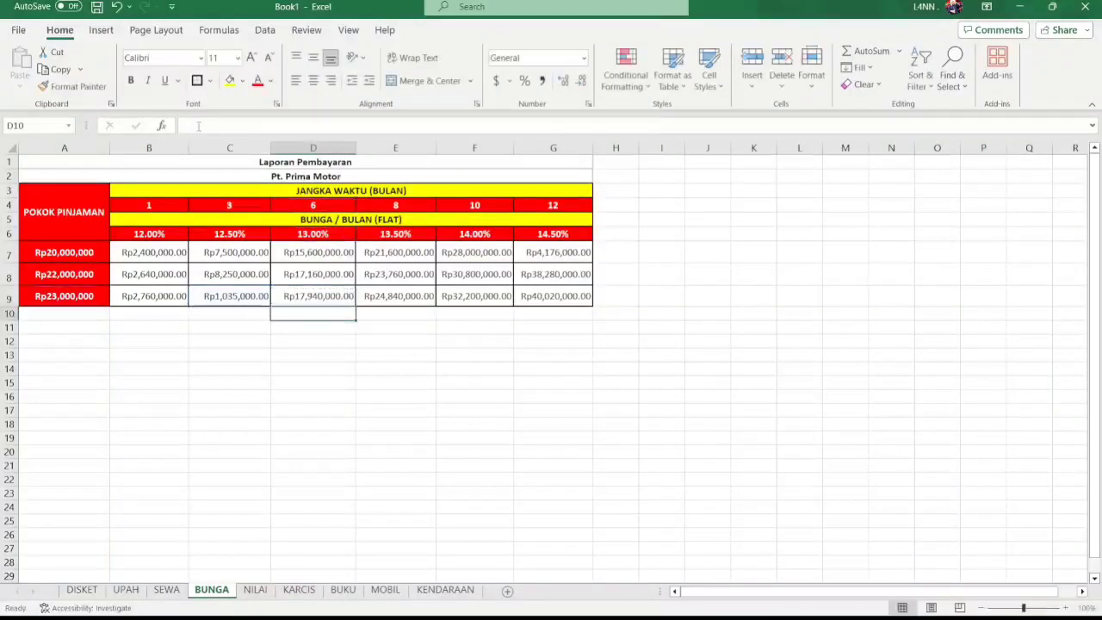
Correct the 3-month interest formula in C9 to =A9*C4*C6
{"action": "left_click", "coordinate": [246, 301]}
{"action": "left_click", "coordinate": [200, 126]}
{"action": "key", "text": "BackSpace"}
{"action": "type", "text": "A9*C4*C6"}
{"action": "key", "text": "Return"}
{"action": "left_click", "coordinate": [531, 418]}
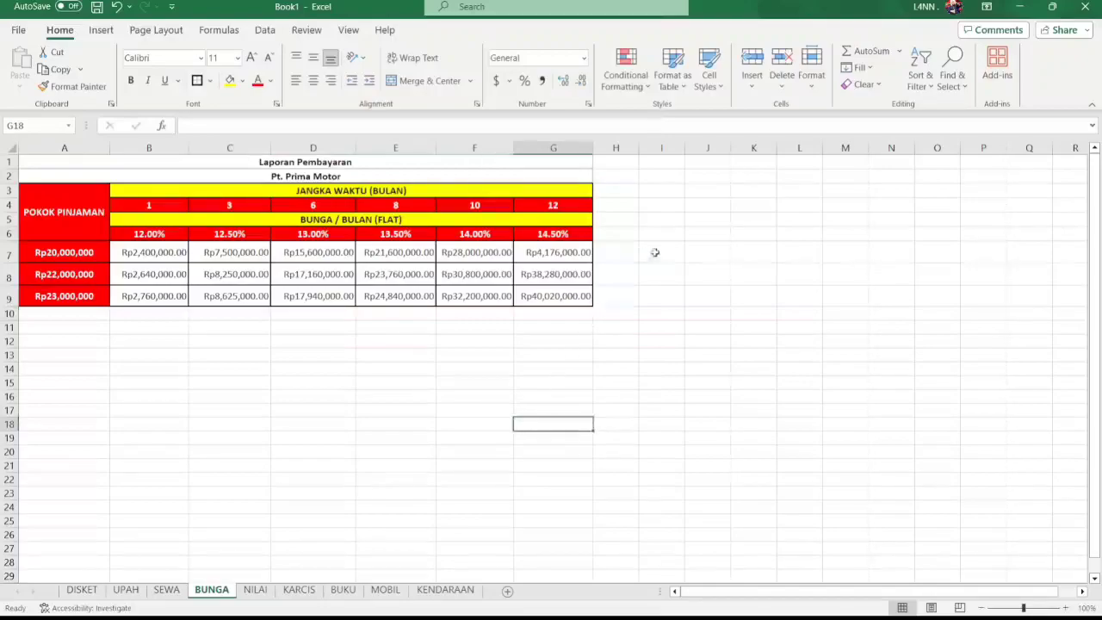
Examine the interest formulas in rows 7 to 9, comparing neighbouring cells to verify their principal, term and rate references
{"action": "left_click", "coordinate": [613, 253]}
{"action": "left_click", "coordinate": [159, 251]}
{"action": "left_click", "coordinate": [170, 273]}
{"action": "left_click", "coordinate": [253, 299]}
{"action": "left_click", "coordinate": [370, 297]}
{"action": "left_click", "coordinate": [453, 298]}
{"action": "left_click_drag", "start_coordinate": [252, 282], "coordinate": [231, 296]}
{"action": "left_click", "coordinate": [242, 253]}
{"action": "left_click", "coordinate": [225, 270]}
{"action": "left_click", "coordinate": [179, 253]}
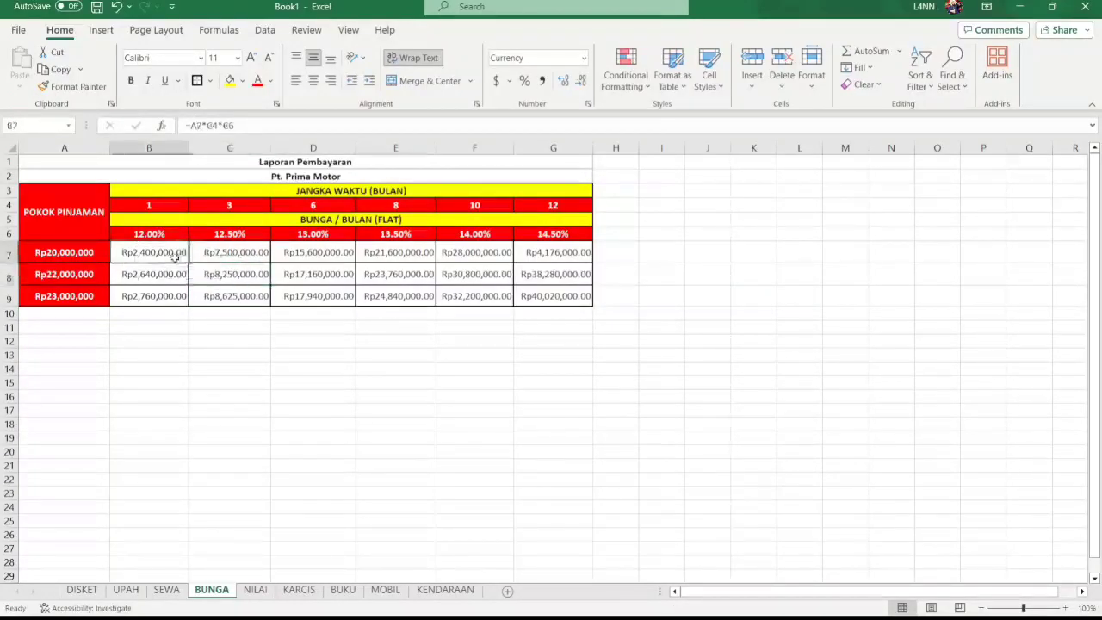
{"action": "left_click", "coordinate": [214, 252]}
{"action": "left_click", "coordinate": [168, 252]}
{"action": "left_click", "coordinate": [222, 253]}
{"action": "left_click", "coordinate": [165, 254]}
{"action": "left_click", "coordinate": [222, 251]}
{"action": "left_click", "coordinate": [158, 251]}
{"action": "left_click", "coordinate": [208, 255]}
{"action": "left_click", "coordinate": [155, 254]}
{"action": "left_click", "coordinate": [262, 246]}
{"action": "left_click", "coordinate": [363, 272]}
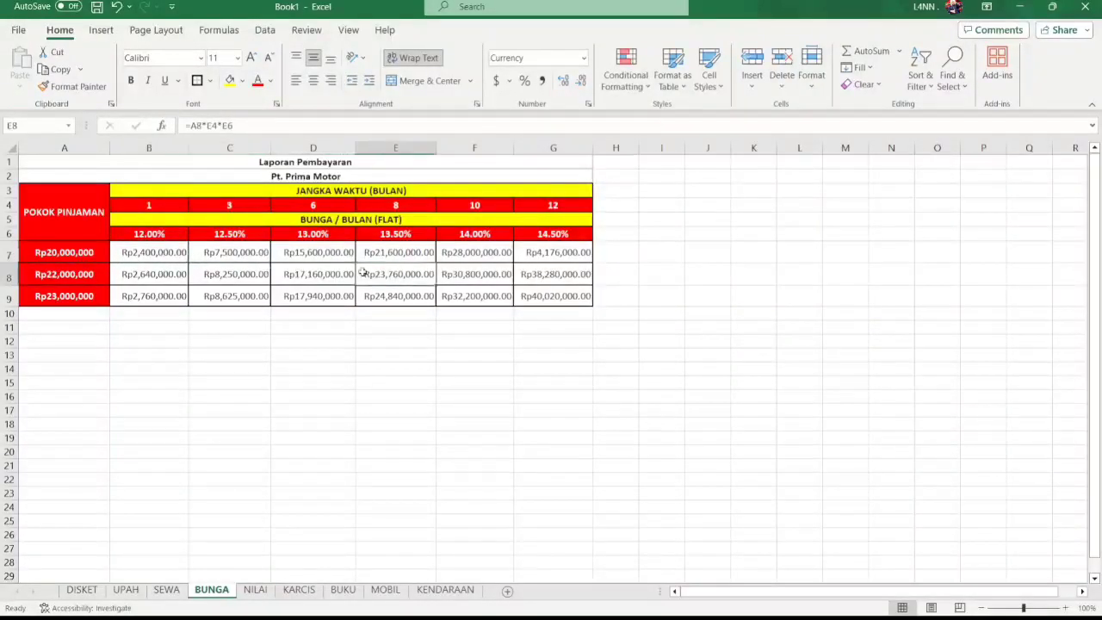
{"action": "left_click", "coordinate": [498, 271]}
{"action": "left_click", "coordinate": [538, 269]}
{"action": "left_click", "coordinate": [556, 253]}
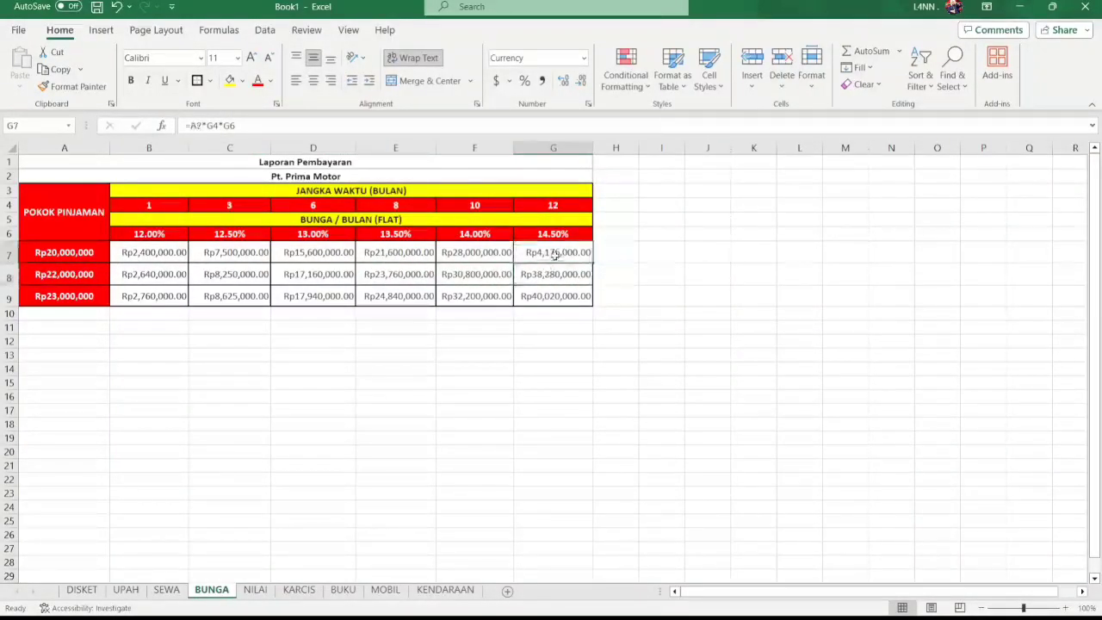
{"action": "left_click", "coordinate": [553, 279]}
{"action": "left_click", "coordinate": [546, 254]}
{"action": "left_click", "coordinate": [505, 248]}
Correct the 12-month interest formula in G7 to =A7*G4*G6
{"action": "left_click", "coordinate": [569, 253]}
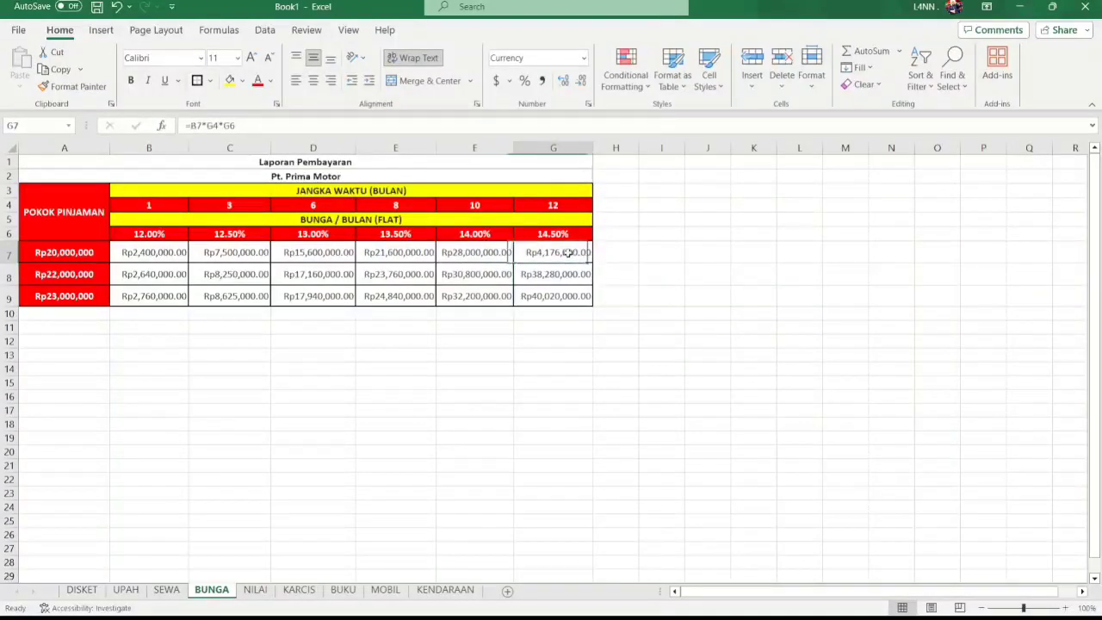
{"action": "left_click", "coordinate": [196, 126]}
{"action": "key", "text": "BackSpace"}
{"action": "type", "text": "A"}
{"action": "key", "text": "Return"}
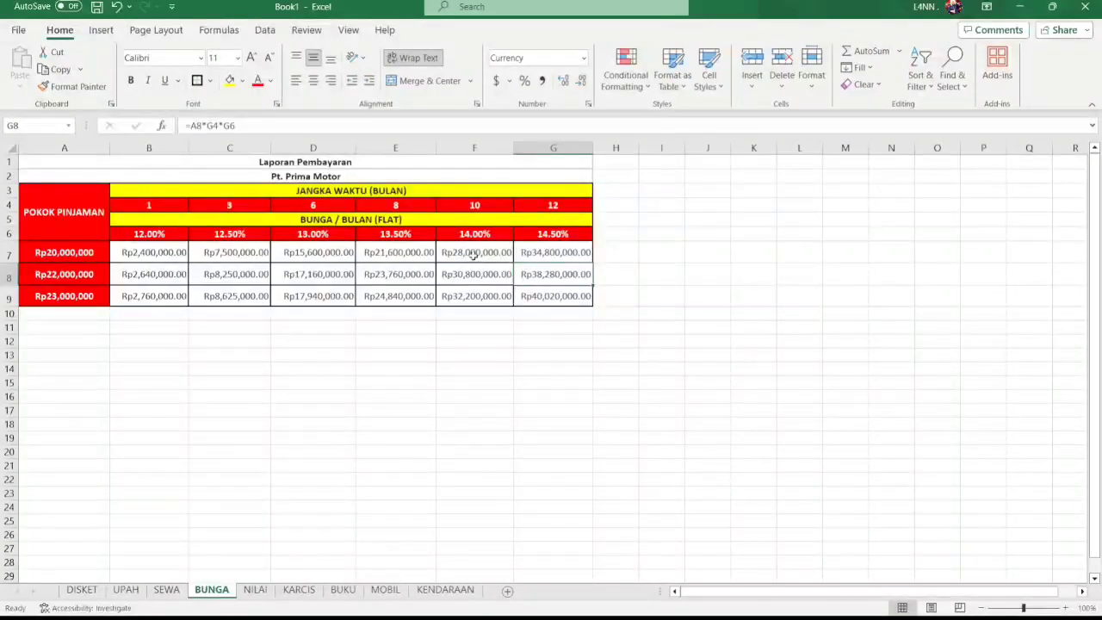
Recheck the completed interest table on the BUNGA sheet, including the loan principals and the row 7 formulas
{"action": "left_click", "coordinate": [497, 290]}
{"action": "left_click", "coordinate": [544, 259]}
{"action": "left_click", "coordinate": [347, 257]}
{"action": "left_click", "coordinate": [95, 271]}
{"action": "left_click", "coordinate": [79, 247]}
{"action": "left_click", "coordinate": [380, 260]}
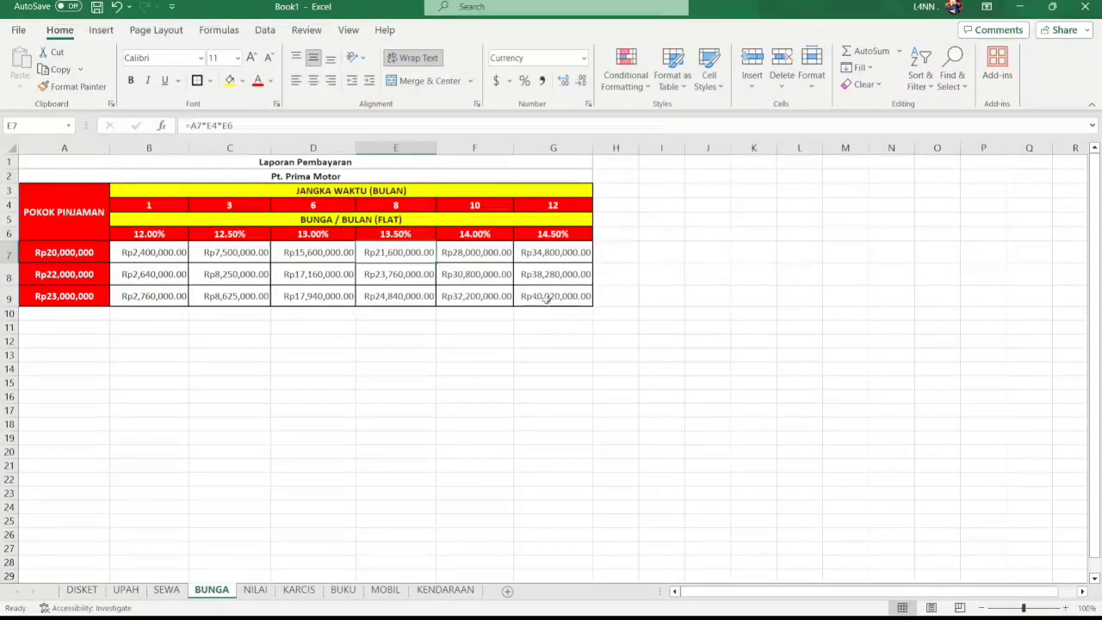
{"action": "left_click", "coordinate": [558, 490]}
{"action": "left_click", "coordinate": [464, 407]}
{"action": "left_click", "coordinate": [473, 275]}
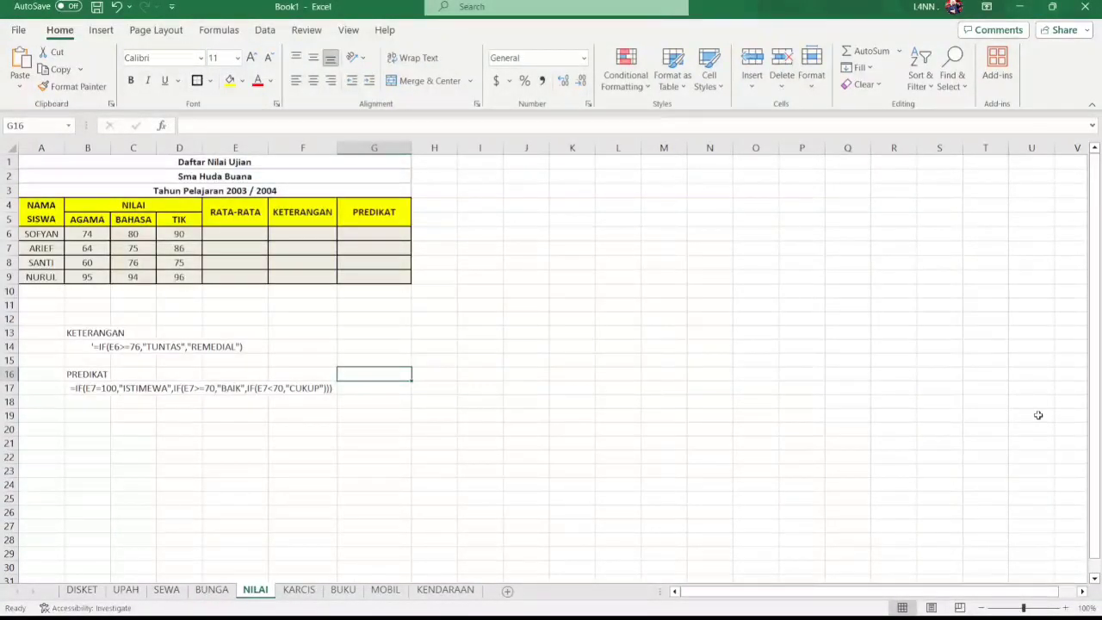
{"action": "left_click_drag", "start_coordinate": [185, 165], "coordinate": [191, 181]}
{"action": "left_click", "coordinate": [191, 179]}
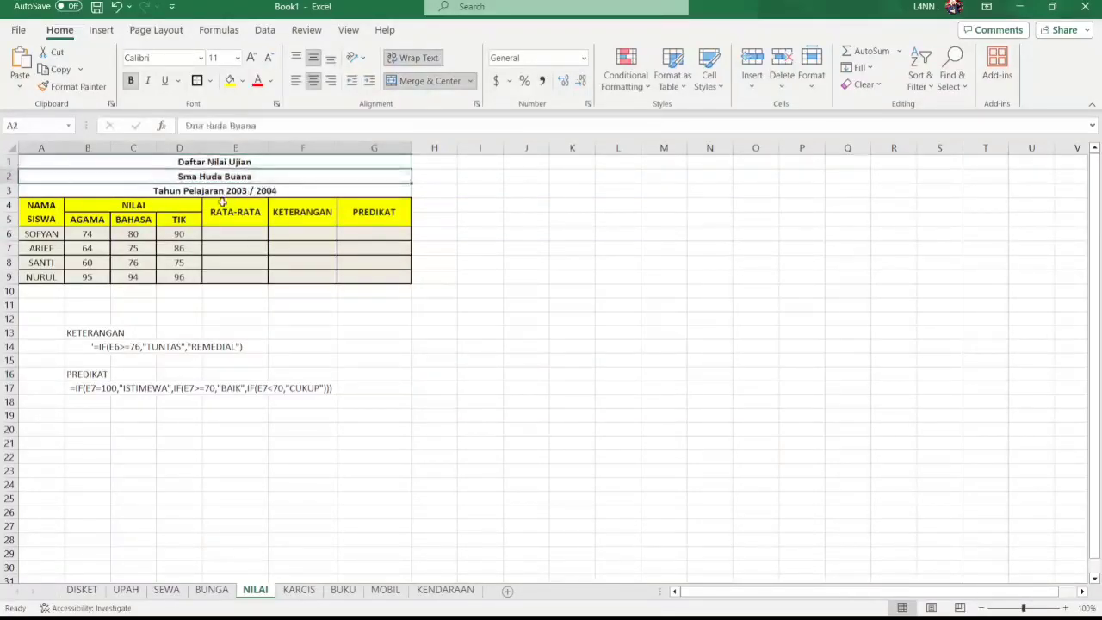
{"action": "left_click", "coordinate": [224, 205]}
{"action": "left_click", "coordinate": [338, 187]}
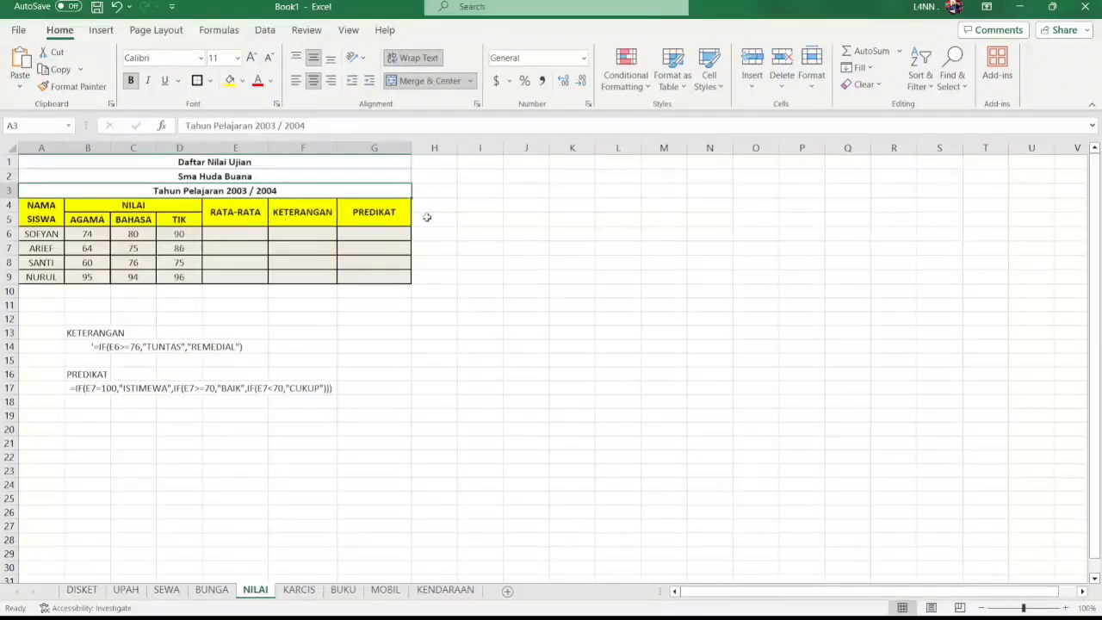
{"action": "left_click", "coordinate": [460, 328]}
Enter =AVERAGE(B6:D6) in E6 to calculate the first student's RATA-RATA on the NILAI sheet
{"action": "left_click", "coordinate": [261, 237]}
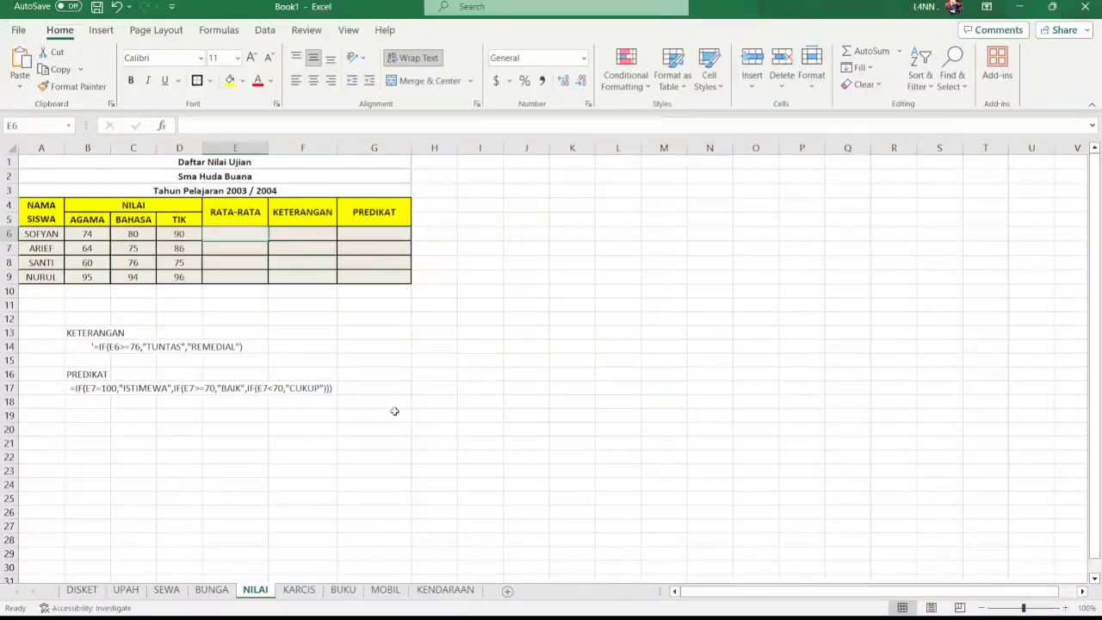
{"action": "type", "text": "=AVERAGE"}
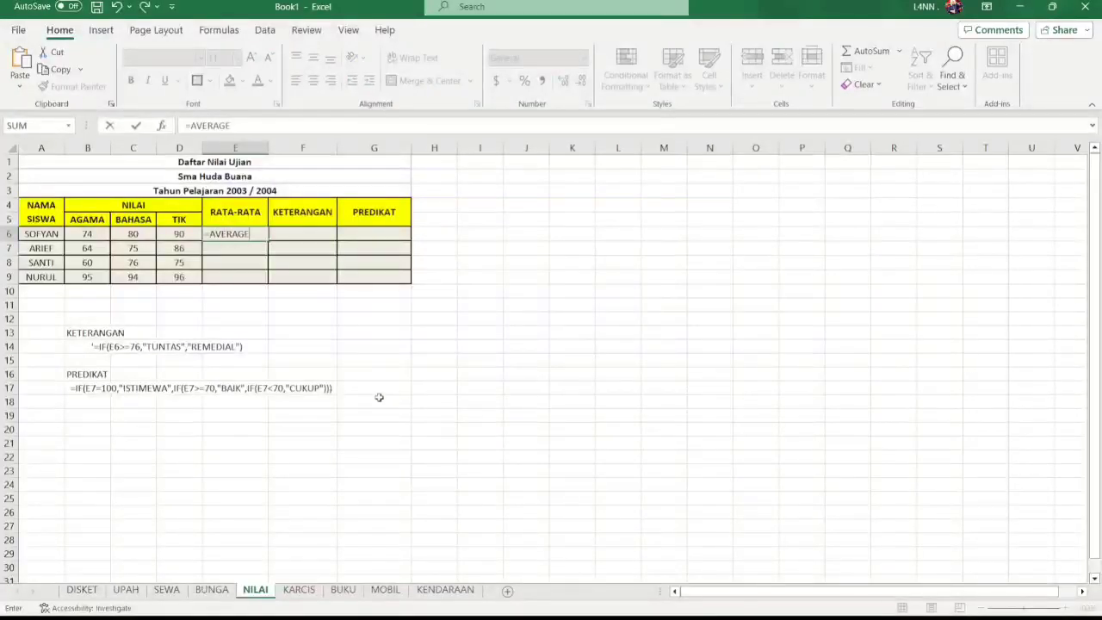
{"action": "type", "text": "("}
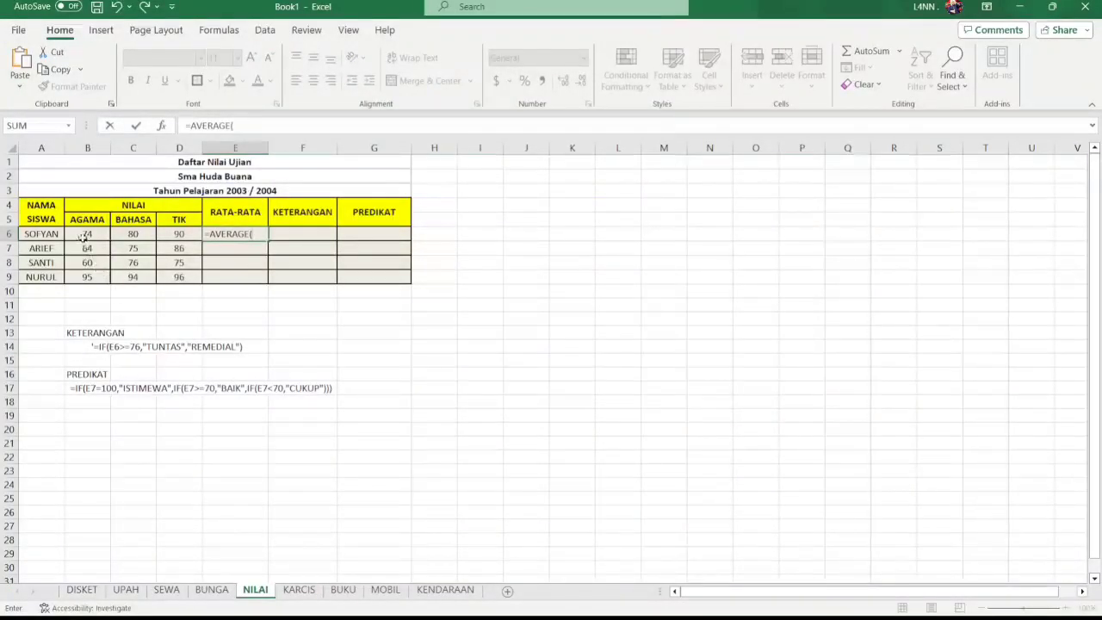
{"action": "left_click_drag", "start_coordinate": [87, 234], "coordinate": [191, 234]}
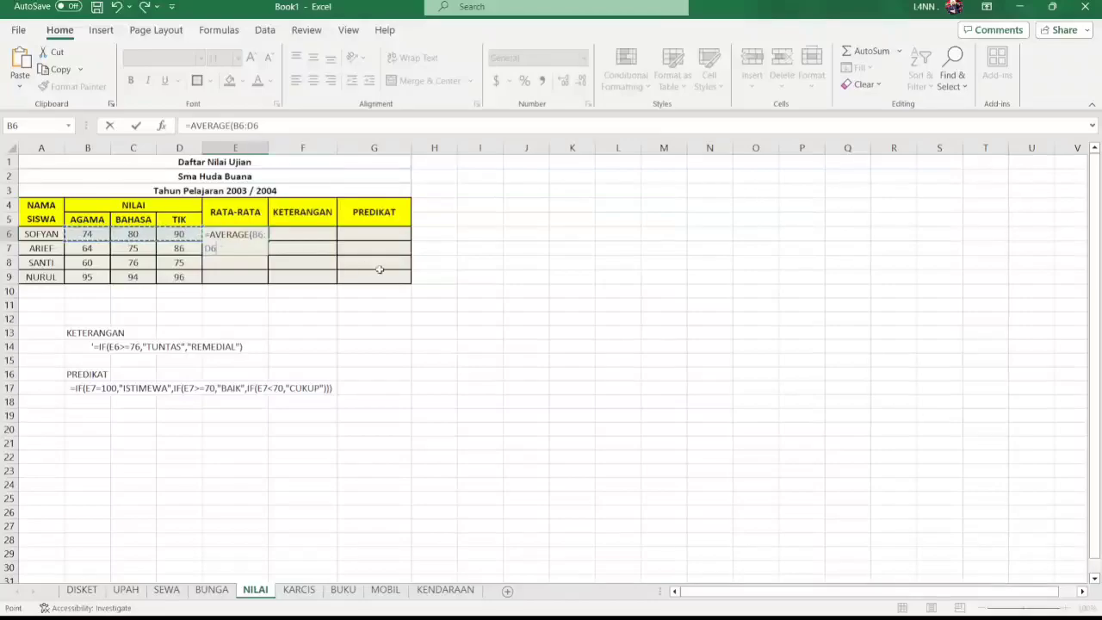
{"action": "key", "text": "Return"}
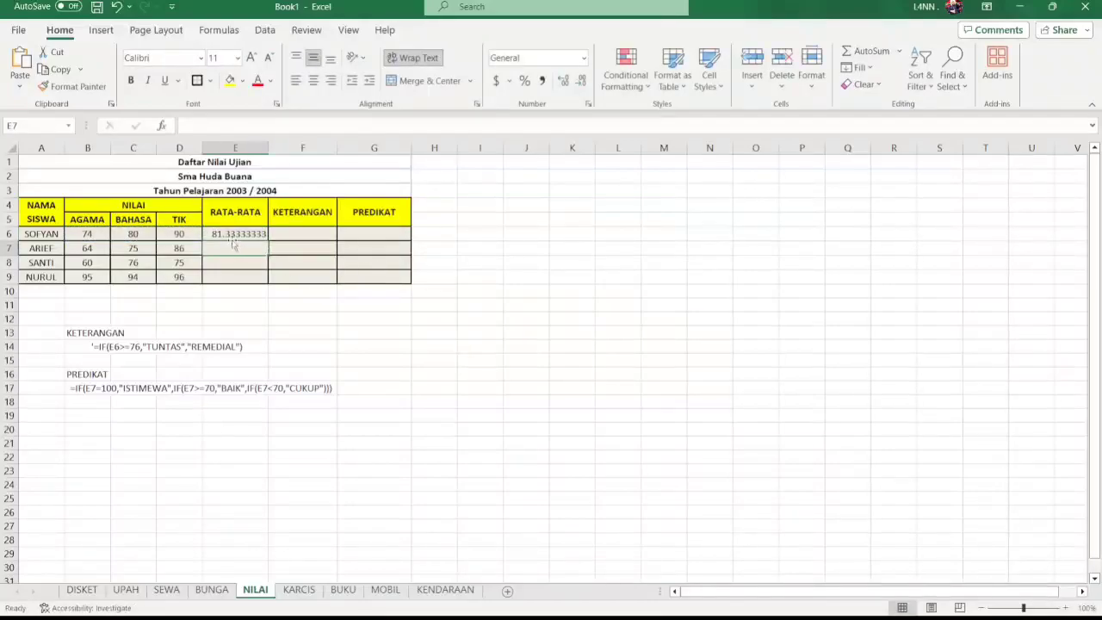
Fill the RATA-RATA average formula from E6 down through E9 and check the last copied formula
{"action": "left_click", "coordinate": [233, 235]}
{"action": "left_click_drag", "start_coordinate": [268, 242], "coordinate": [265, 277]}
{"action": "left_click", "coordinate": [306, 315]}
{"action": "left_click", "coordinate": [262, 279]}
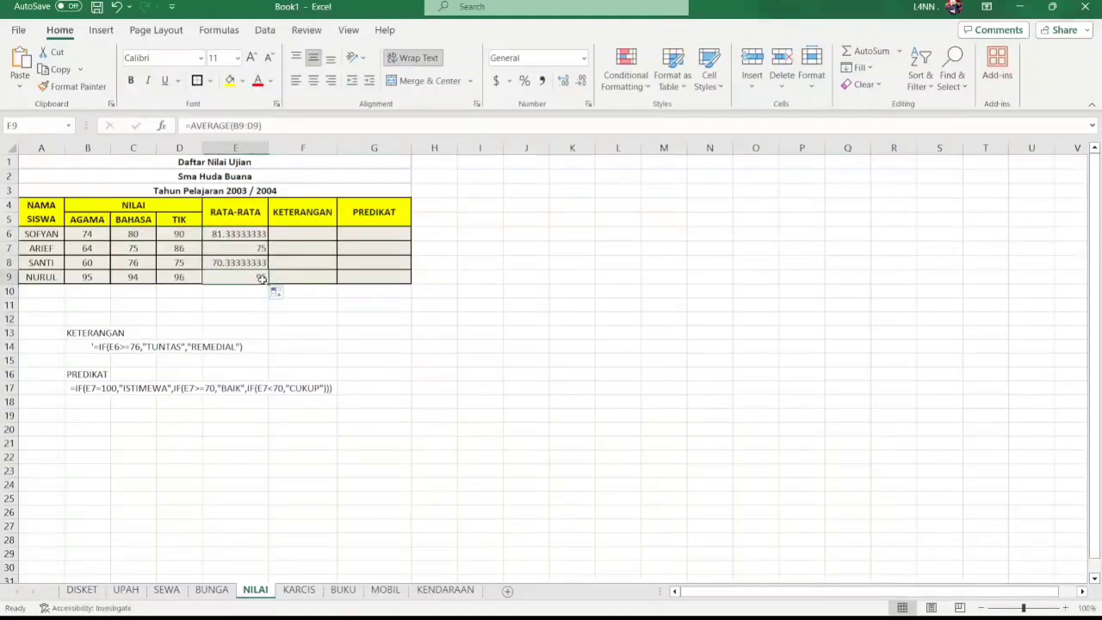
Copy the KETERANGAN formula text from B14 and enter it in F6 as =IF(E6>=76,"TUNTAS","REMEDIAL")
{"action": "left_click_drag", "start_coordinate": [316, 230], "coordinate": [315, 223]}
{"action": "left_click", "coordinate": [312, 236]}
{"action": "left_click", "coordinate": [303, 249]}
{"action": "left_click", "coordinate": [311, 232]}
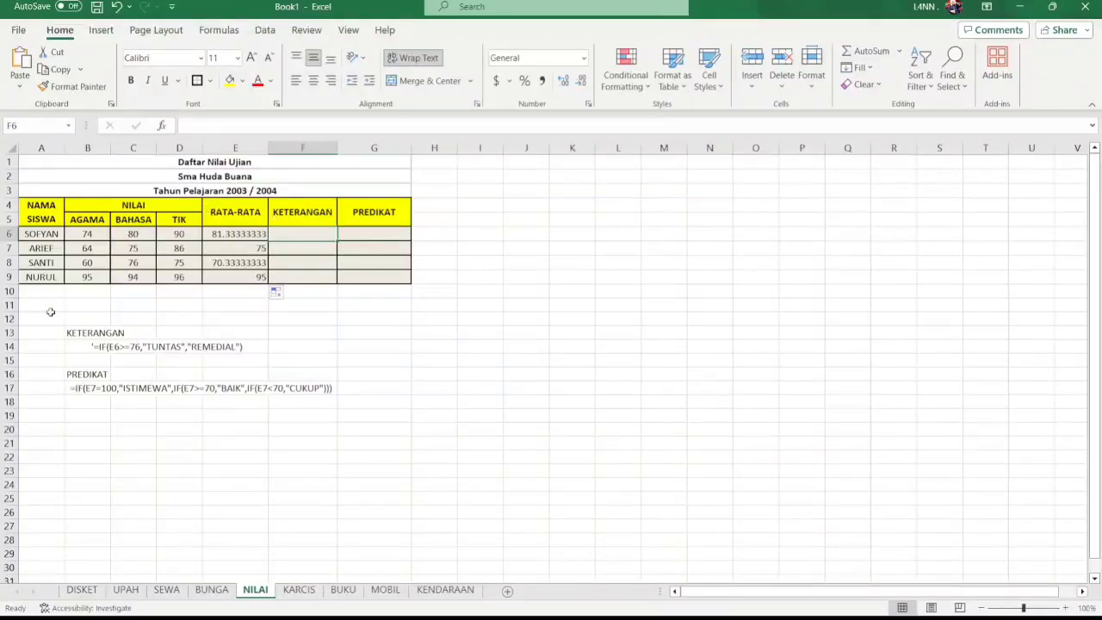
{"action": "left_click", "coordinate": [80, 347]}
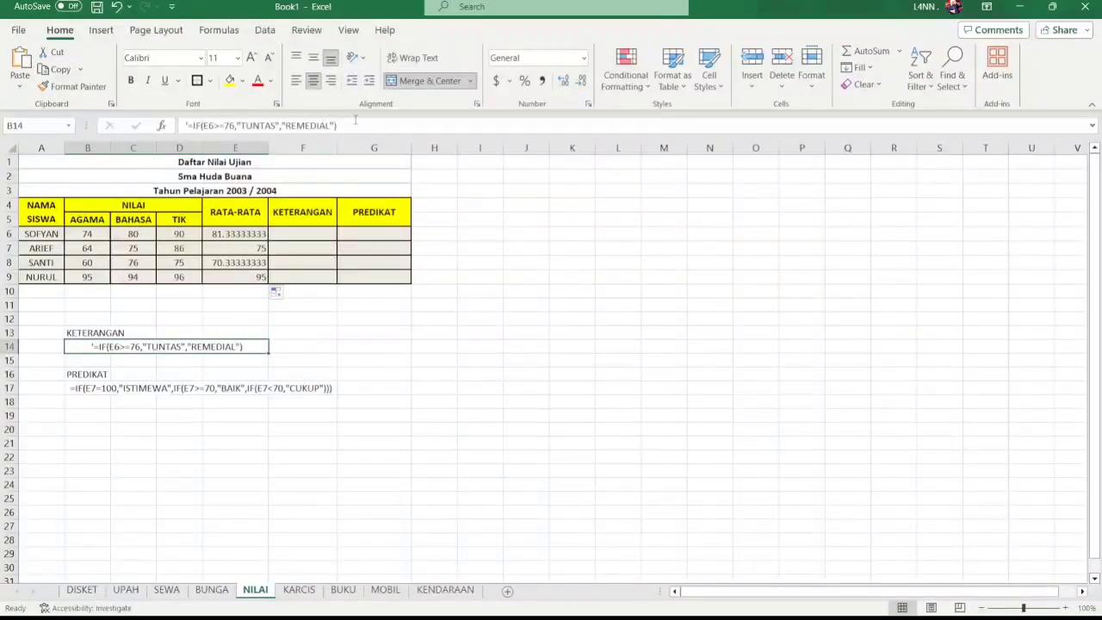
{"action": "left_click_drag", "start_coordinate": [352, 125], "coordinate": [187, 124]}
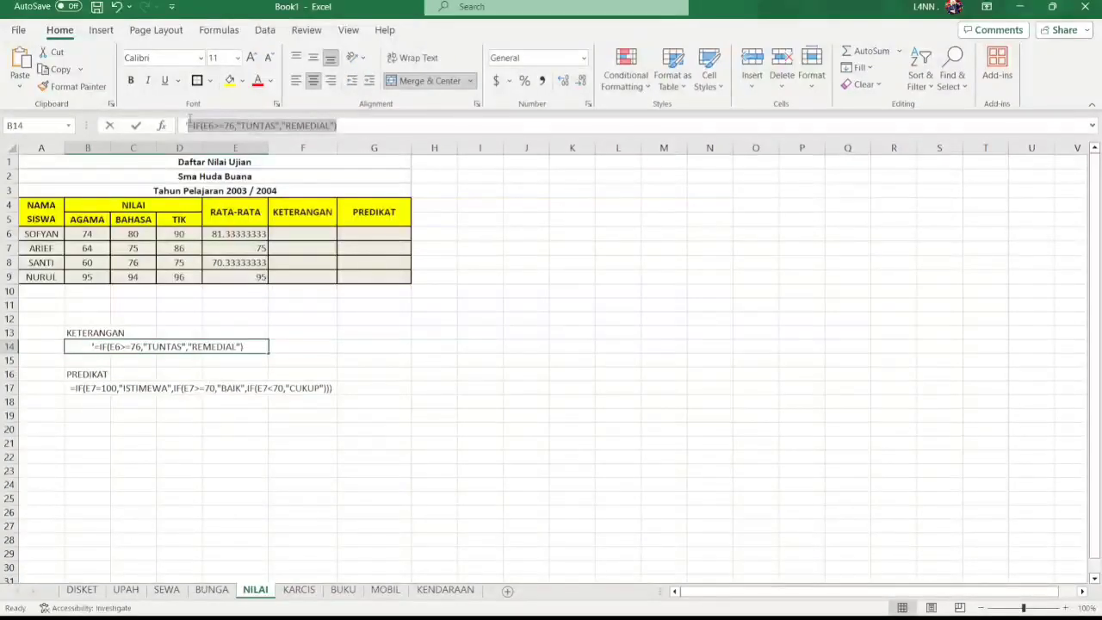
{"action": "key", "text": "ctrl+c"}
{"action": "left_click", "coordinate": [297, 234]}
{"action": "left_click", "coordinate": [264, 125]}
{"action": "key", "text": "ctrl+v"}
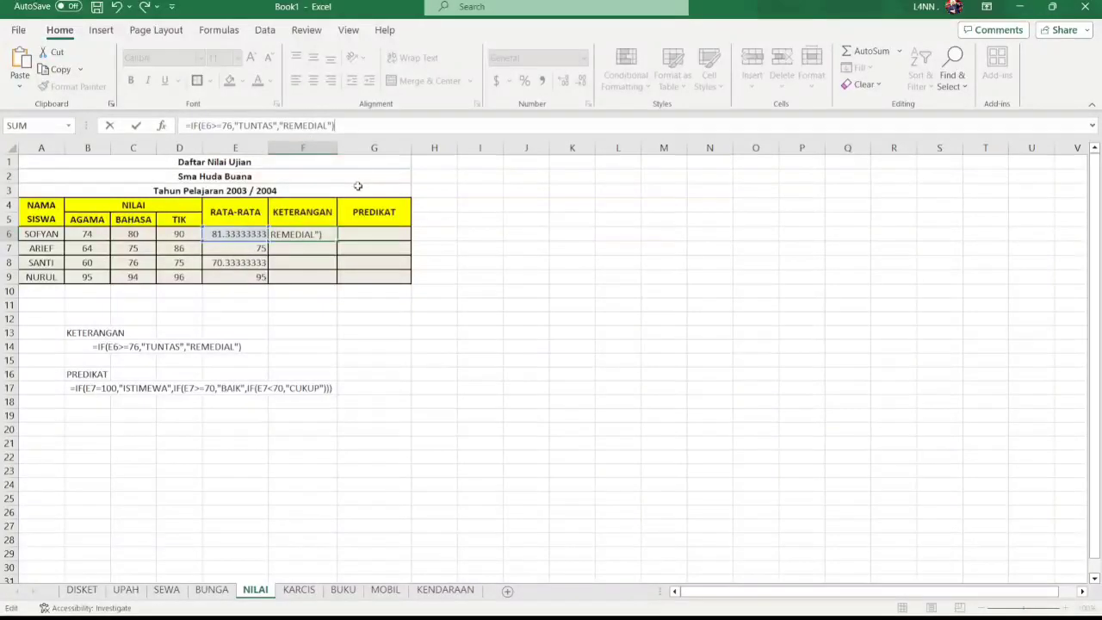
{"action": "key", "text": "Return"}
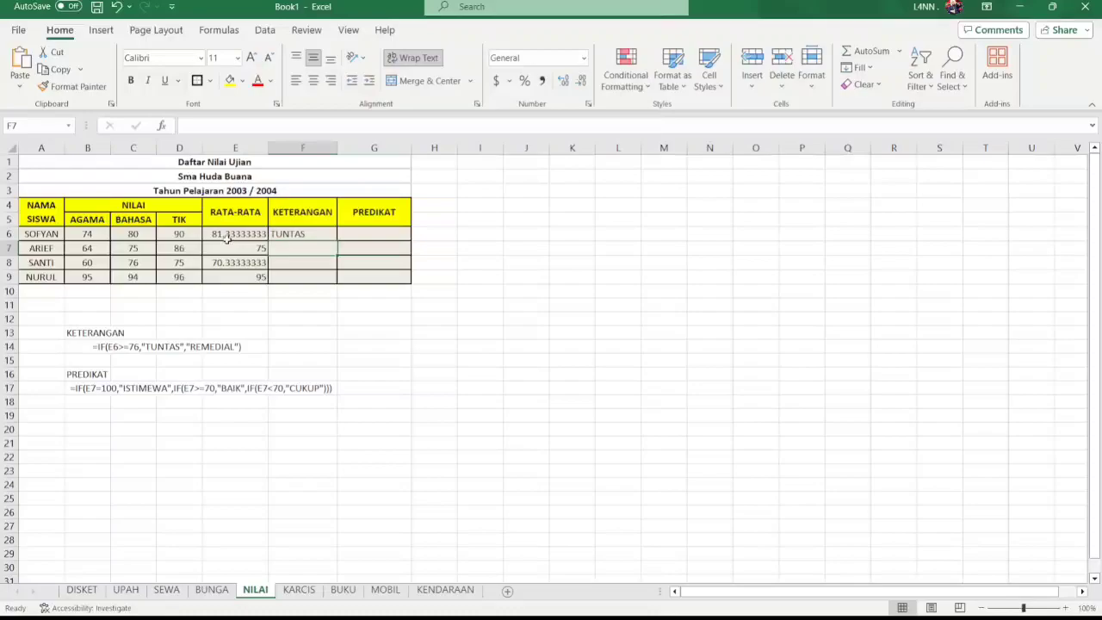
Fill the KETERANGAN formula from F6 down through F9 and check the copied results against the averages
{"action": "left_click", "coordinate": [294, 234]}
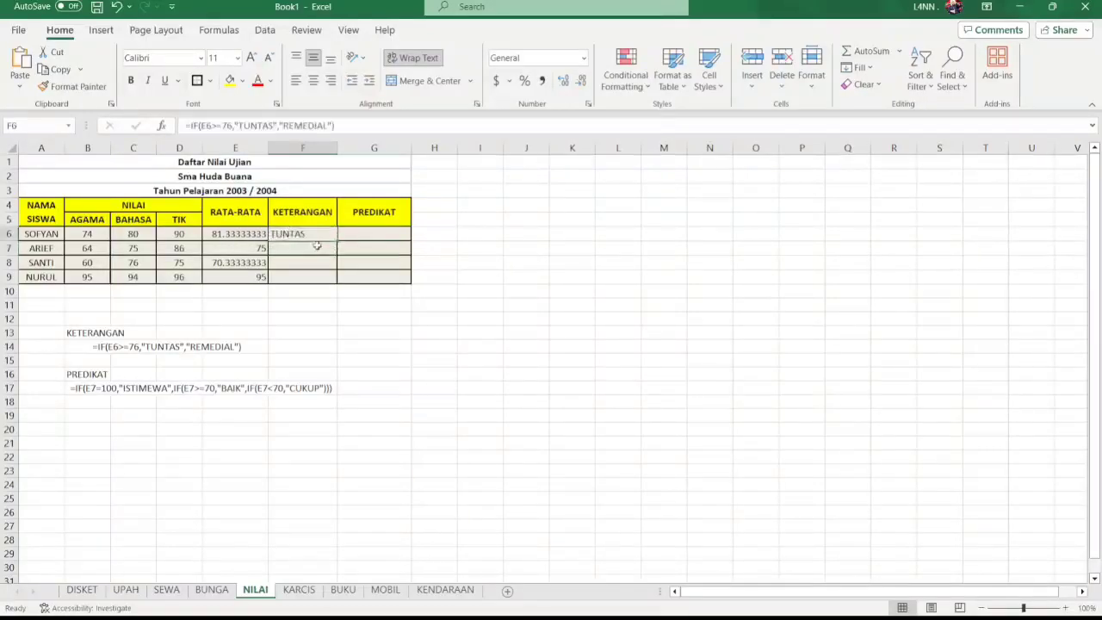
{"action": "left_click_drag", "start_coordinate": [337, 244], "coordinate": [344, 281]}
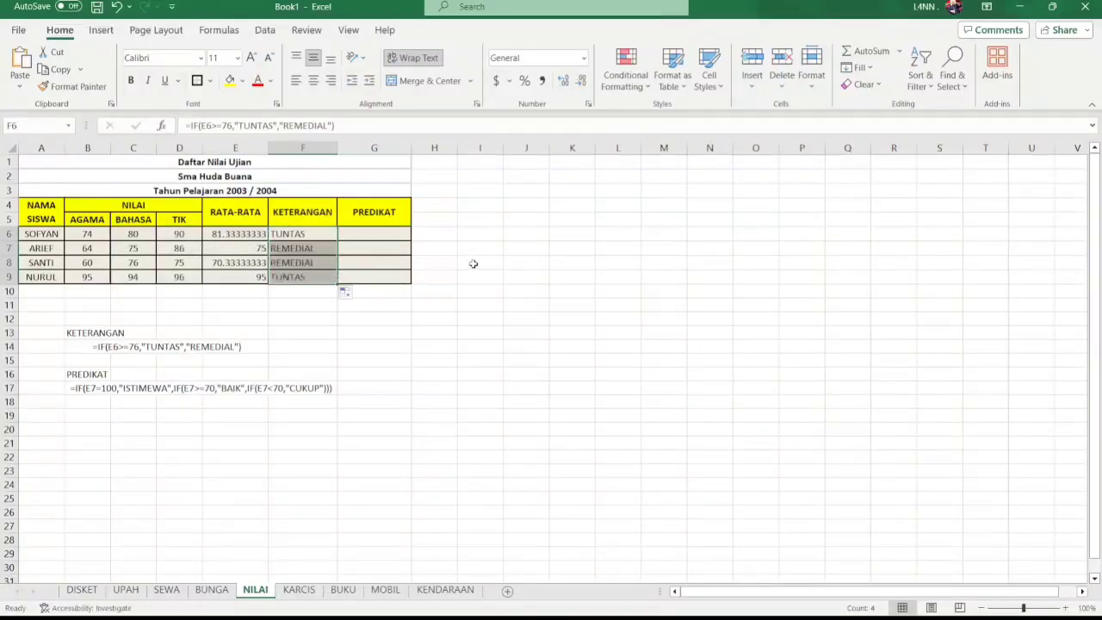
{"action": "left_click", "coordinate": [320, 280]}
{"action": "left_click", "coordinate": [321, 248]}
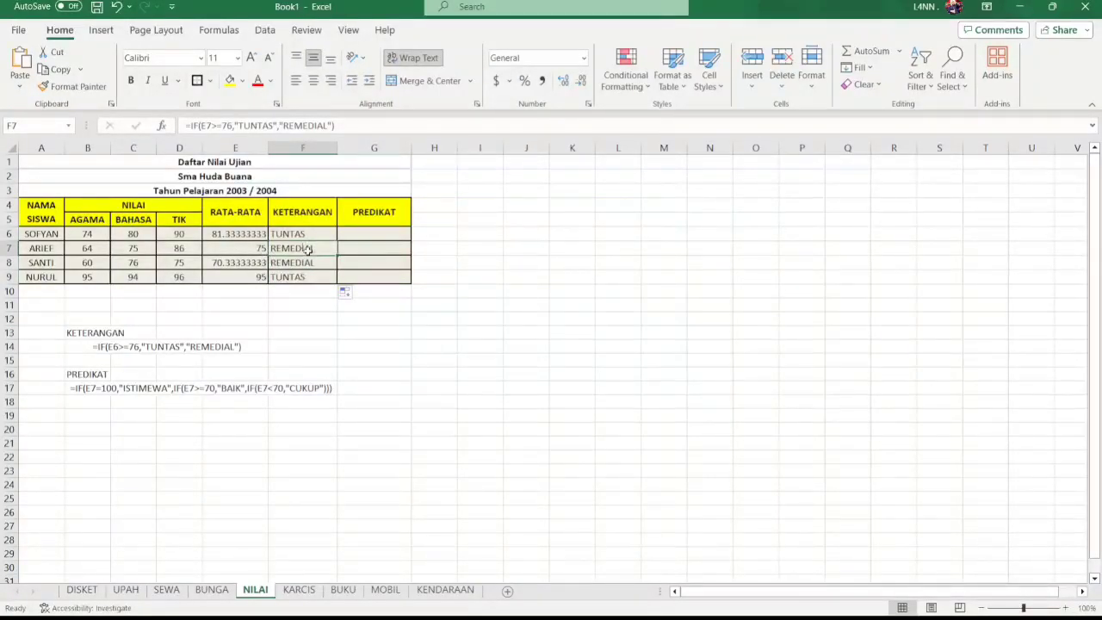
{"action": "left_click", "coordinate": [260, 263]}
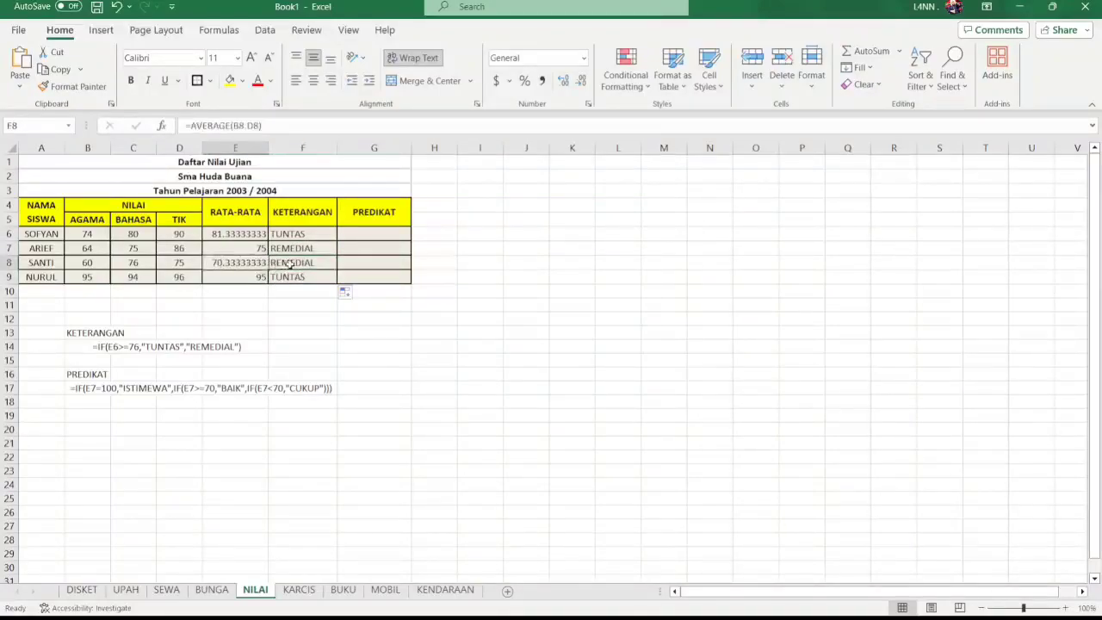
Copy the PREDIKAT formula text from B17 and paste it into G6 without its leading apostrophe
{"action": "left_click", "coordinate": [375, 234]}
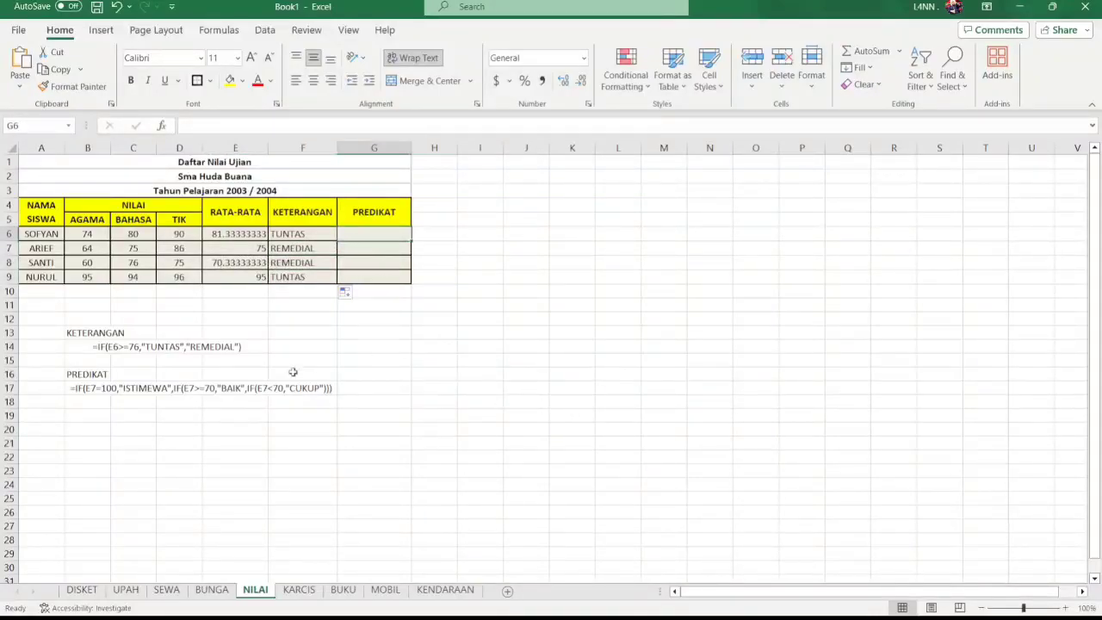
{"action": "left_click", "coordinate": [73, 392]}
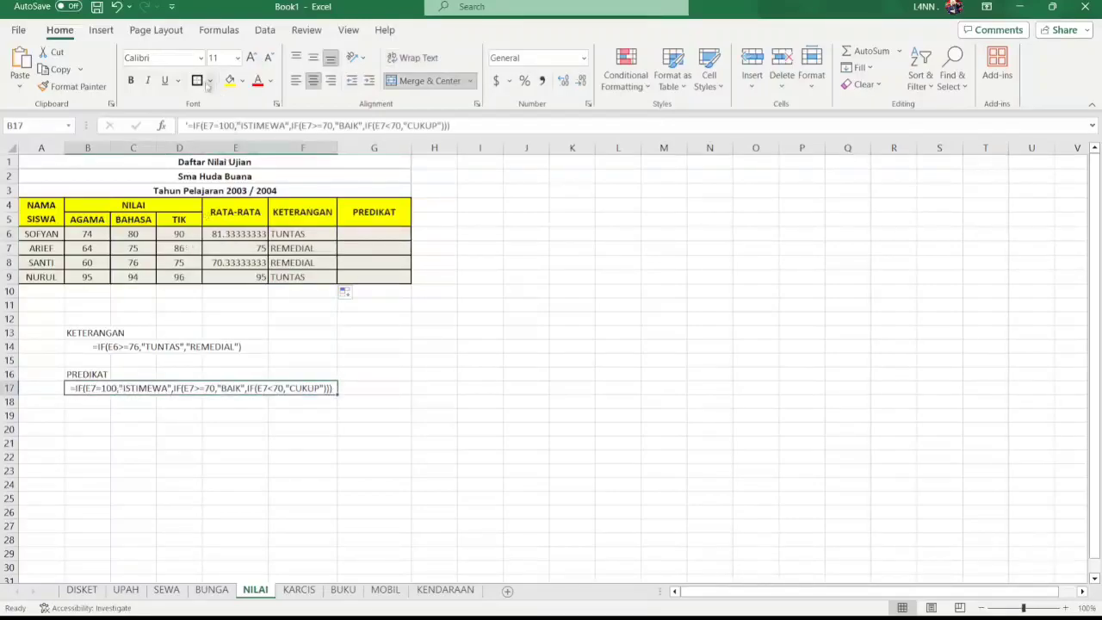
{"action": "left_click", "coordinate": [191, 125]}
{"action": "left_click_drag", "start_coordinate": [190, 126], "coordinate": [476, 128]}
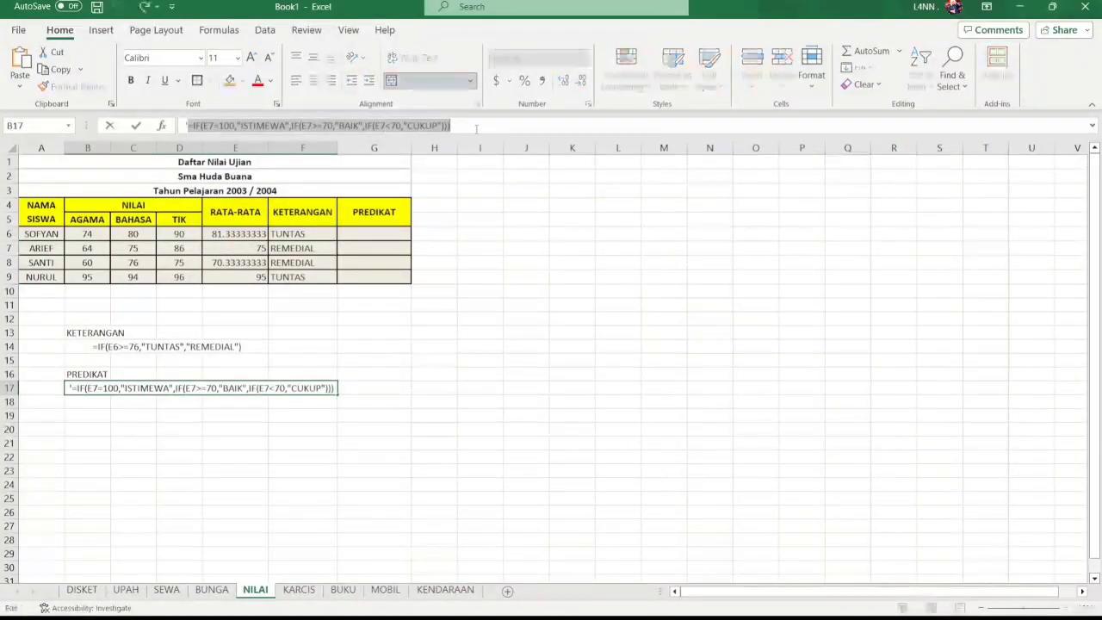
{"action": "left_click", "coordinate": [392, 226]}
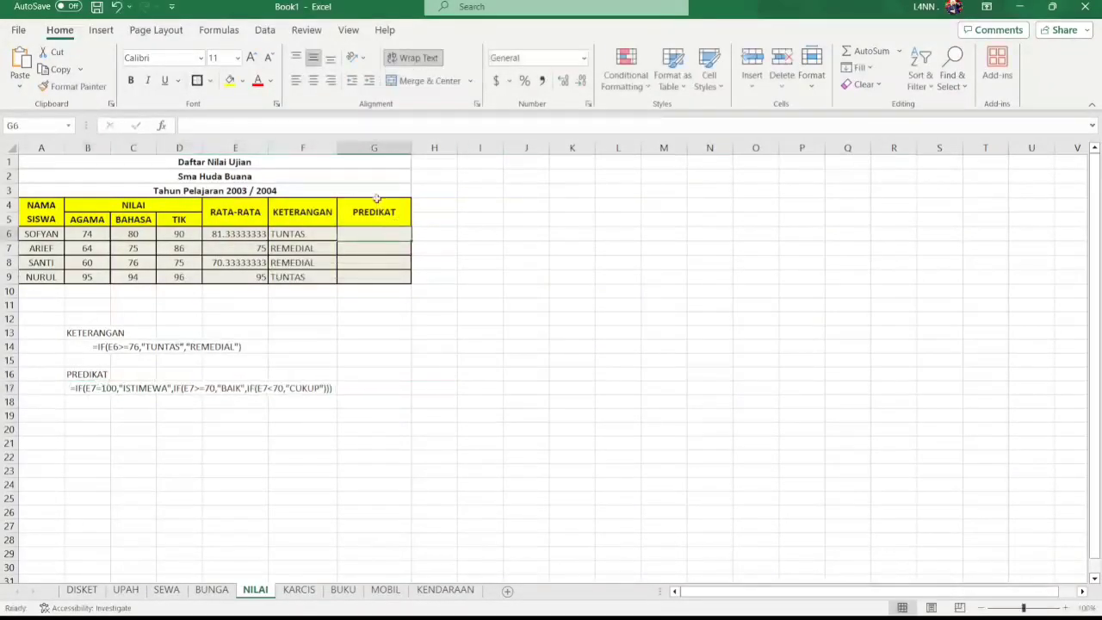
{"action": "left_click", "coordinate": [336, 127]}
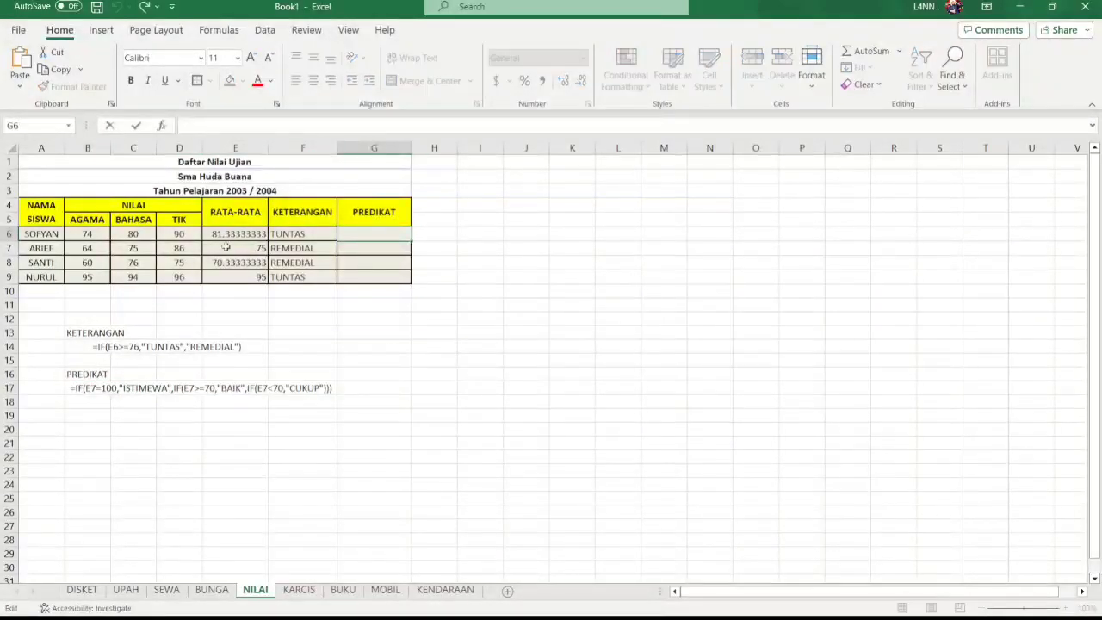
{"action": "key", "text": "ctrl+v"}
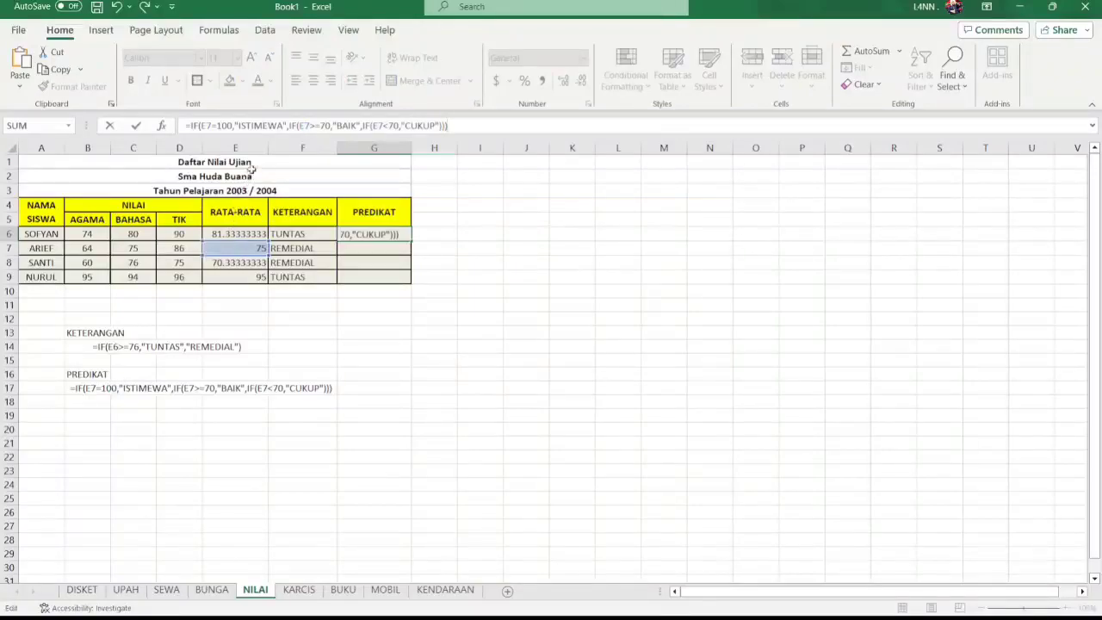
Change all three E7 references in G6 to E6, giving =IF(E6=100,"ISTIMEWA",IF(E6>=70,"BAIK",IF(E6<70,"CUKUP"))), and enter the formula
{"action": "left_click", "coordinate": [212, 126]}
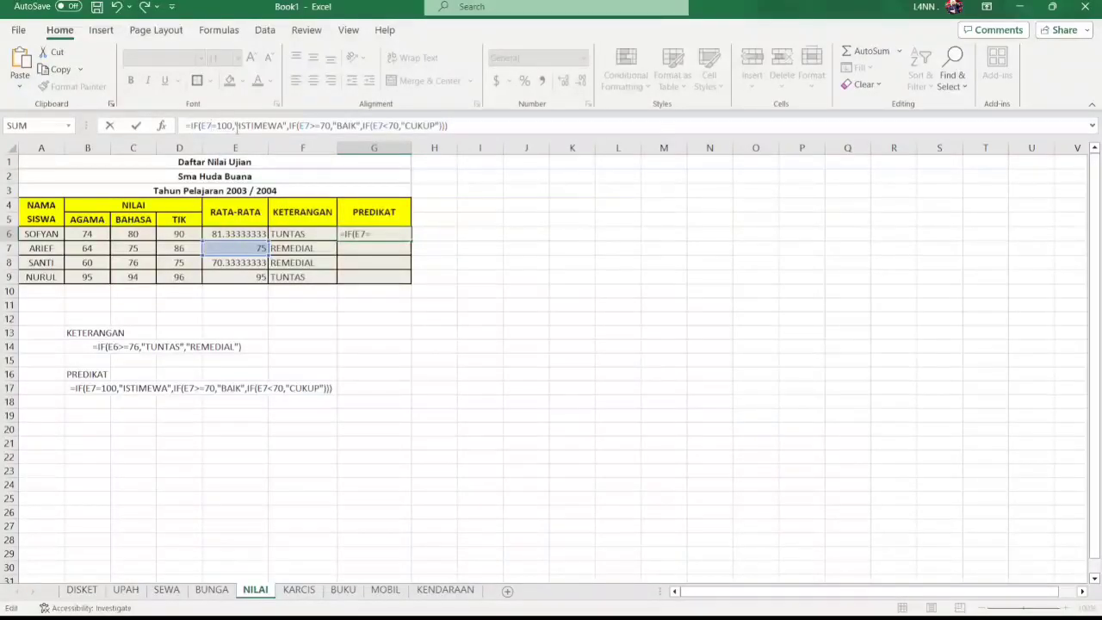
{"action": "key", "text": "BackSpace"}
{"action": "type", "text": "6"}
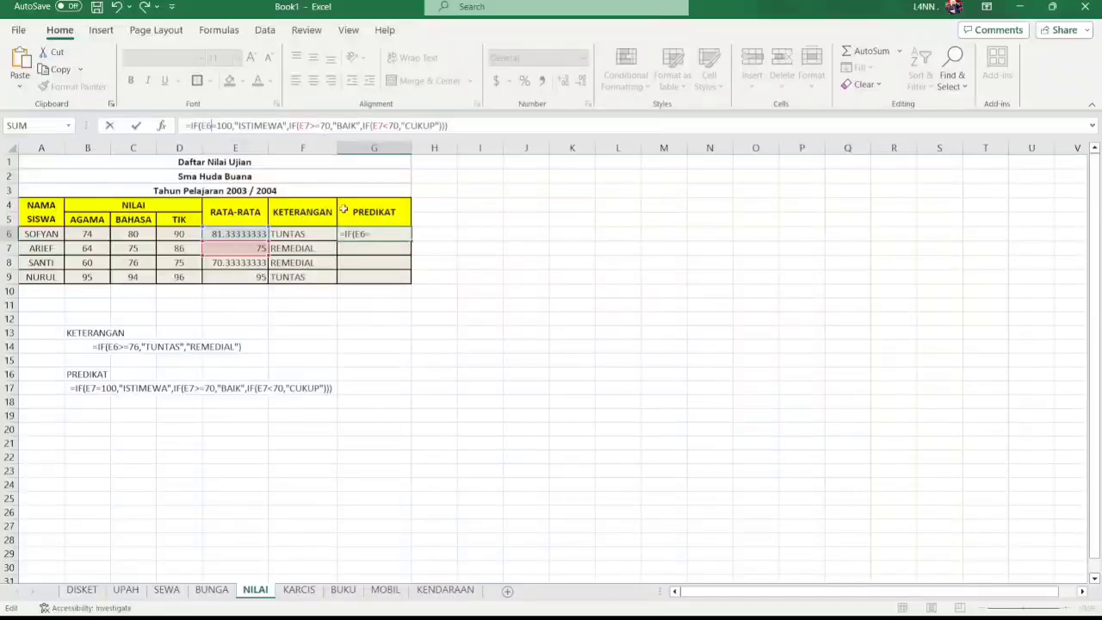
{"action": "left_click", "coordinate": [310, 126]}
{"action": "key", "text": "BackSpace"}
{"action": "type", "text": "6"}
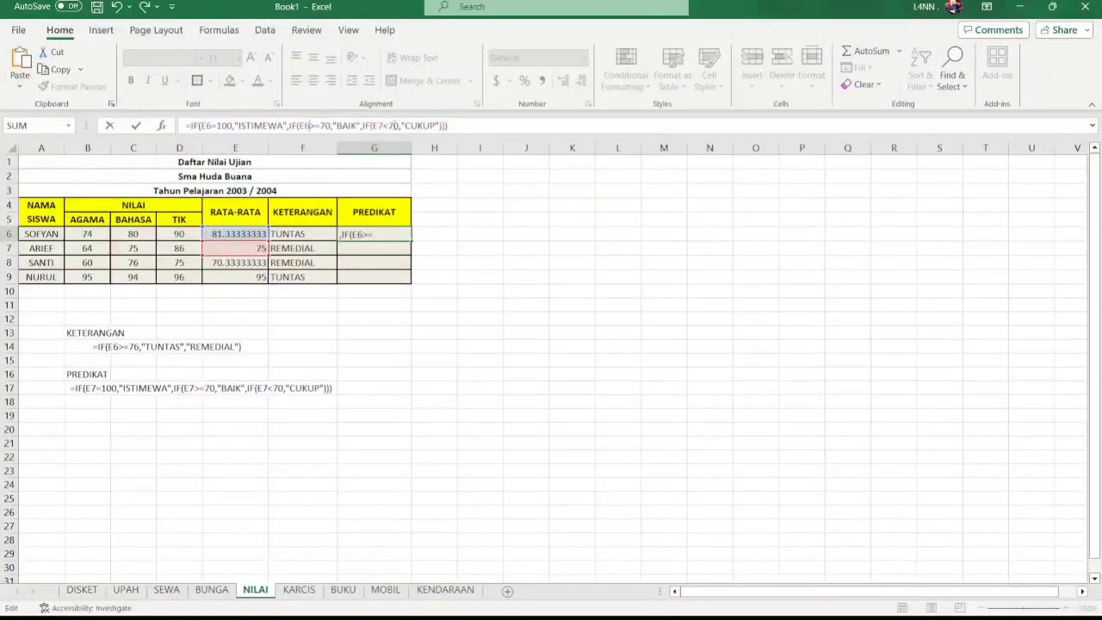
{"action": "left_click", "coordinate": [380, 126]}
{"action": "key", "text": "BackSpace"}
{"action": "type", "text": "6"}
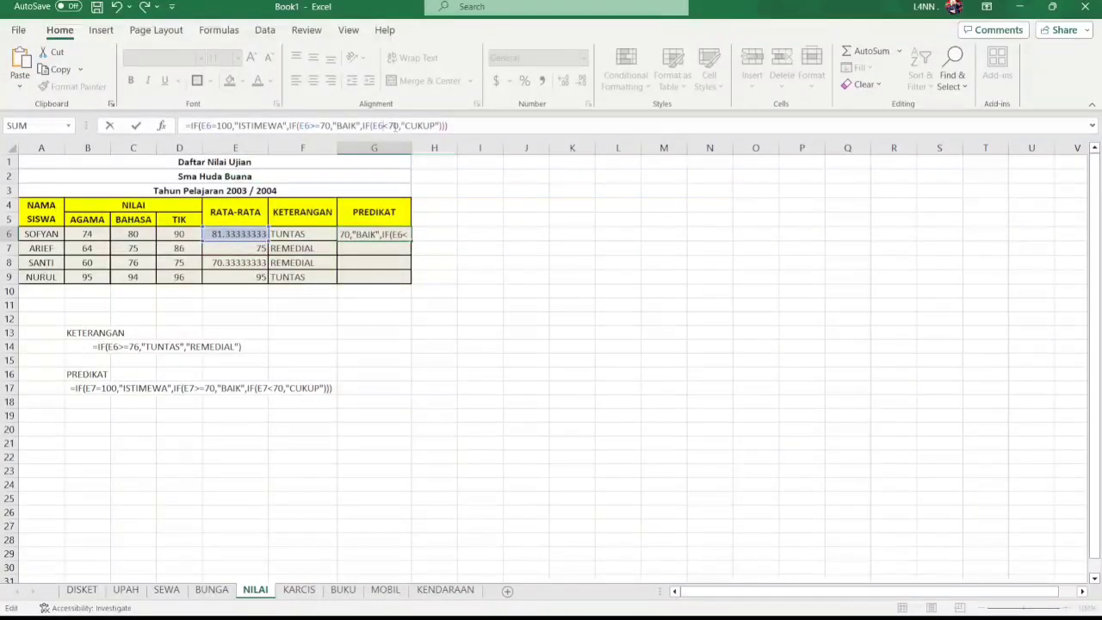
{"action": "left_click", "coordinate": [470, 131]}
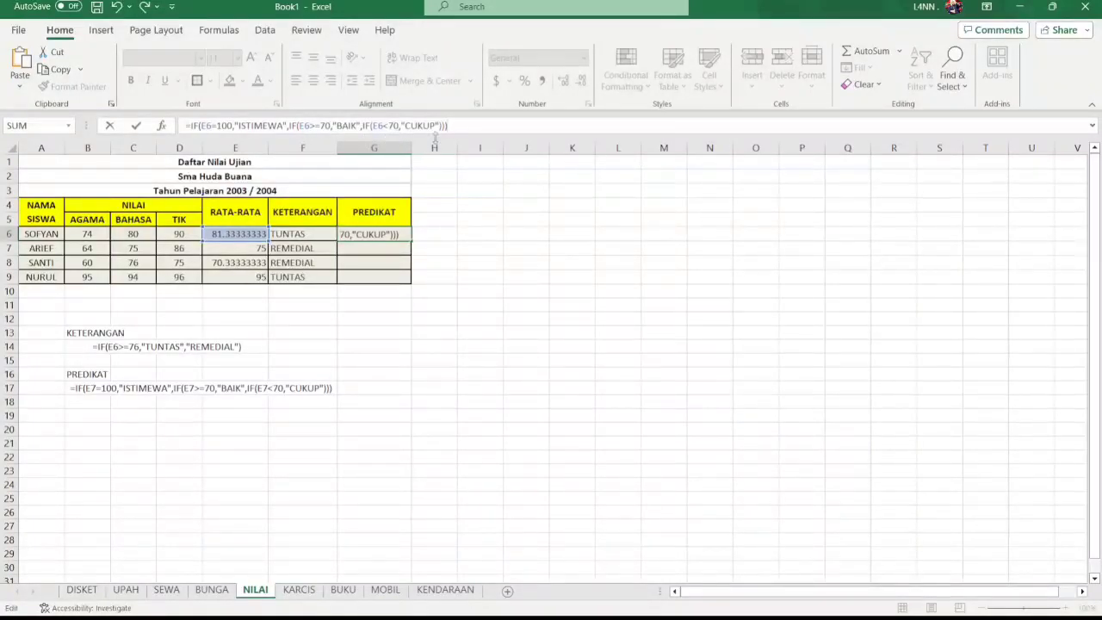
{"action": "key", "text": "Return"}
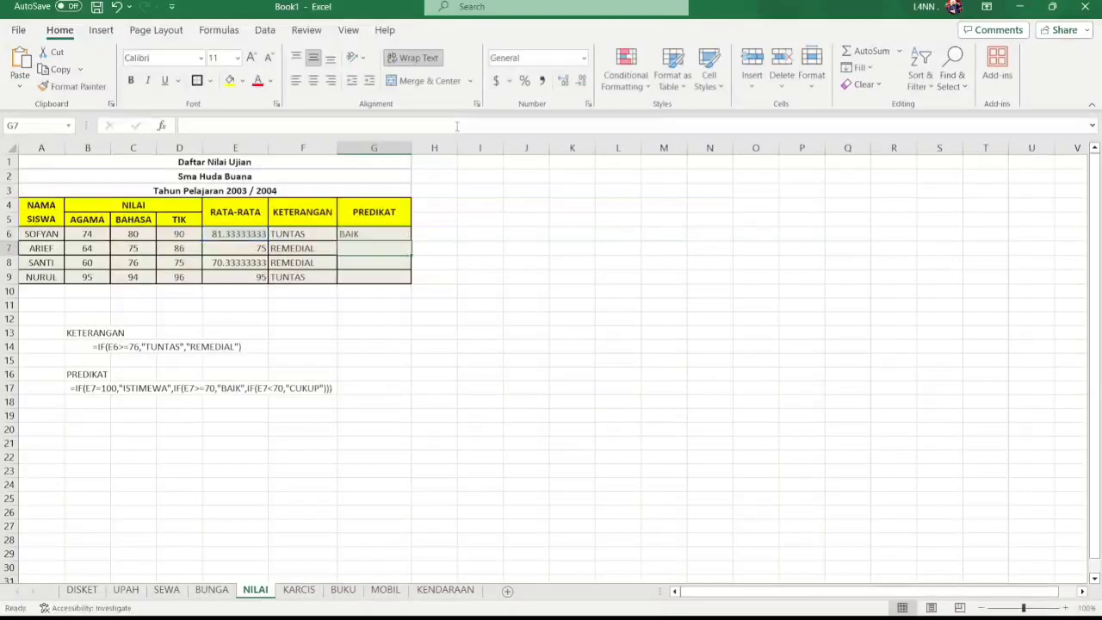
Fill the PREDIKAT formula from G6 down through G9 and check the copied formula in G7
{"action": "left_click", "coordinate": [365, 235]}
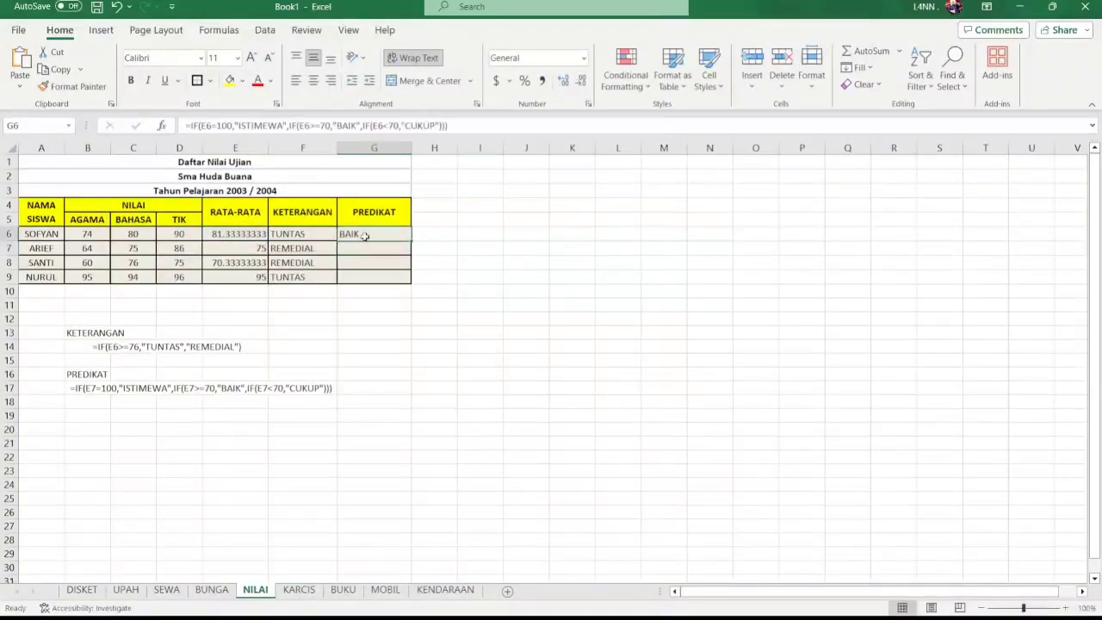
{"action": "left_click", "coordinate": [260, 238]}
{"action": "left_click", "coordinate": [403, 236]}
{"action": "left_click_drag", "start_coordinate": [411, 243], "coordinate": [412, 283]}
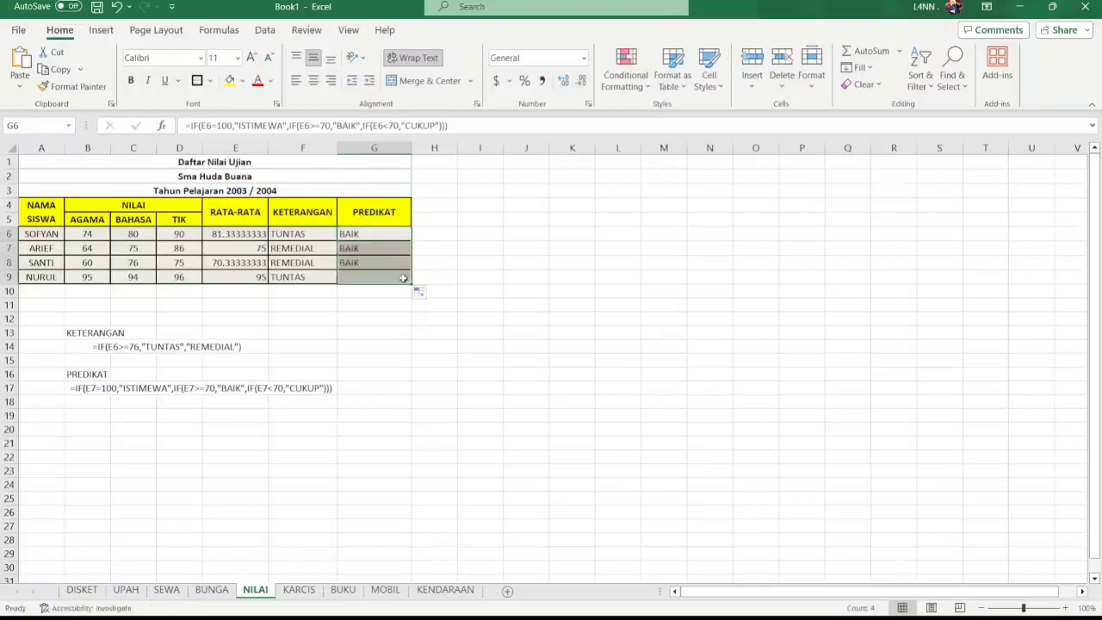
{"action": "left_click", "coordinate": [491, 249]}
{"action": "left_click", "coordinate": [408, 250]}
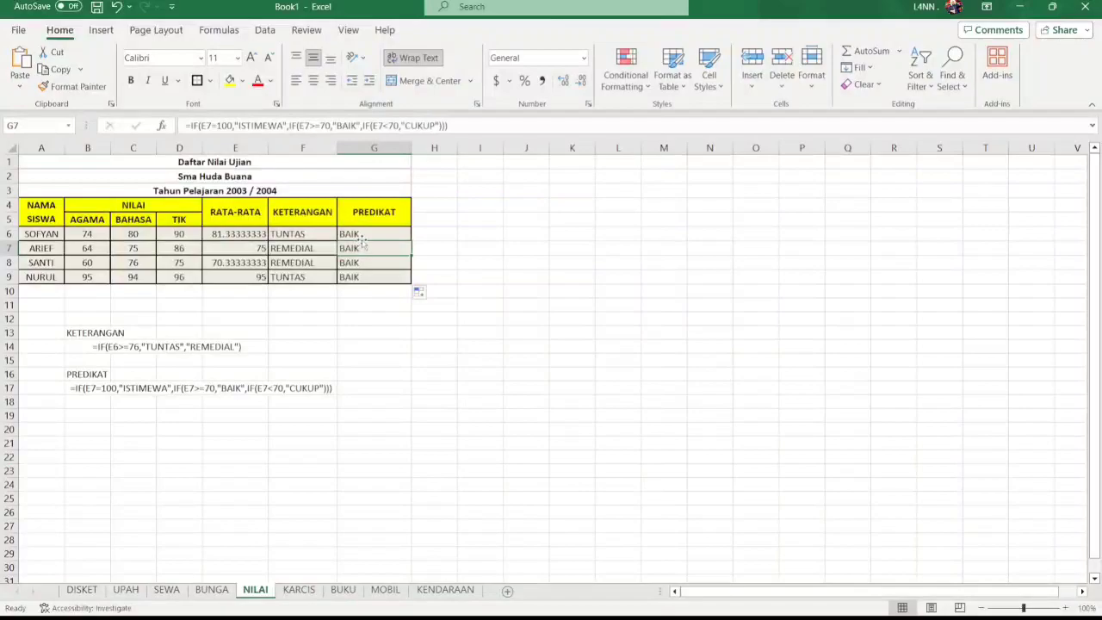
Review the KETERANGAN and PREDIKAT reference formulas below the NILAI table and switch to the KARCIS sheet
{"action": "left_click", "coordinate": [84, 333]}
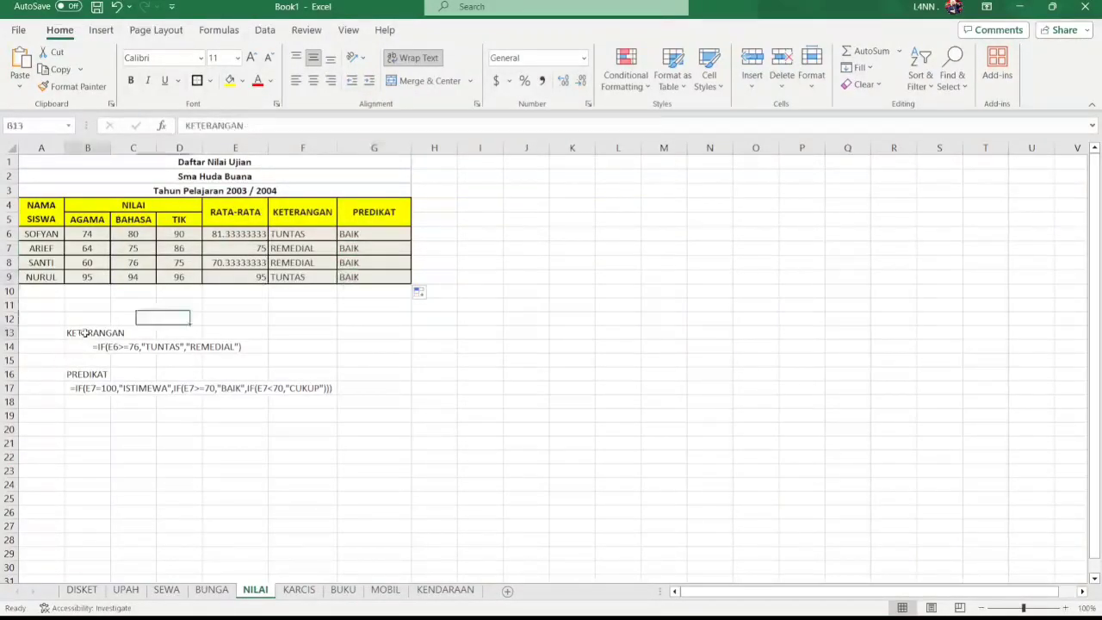
{"action": "left_click_drag", "start_coordinate": [85, 333], "coordinate": [249, 349]}
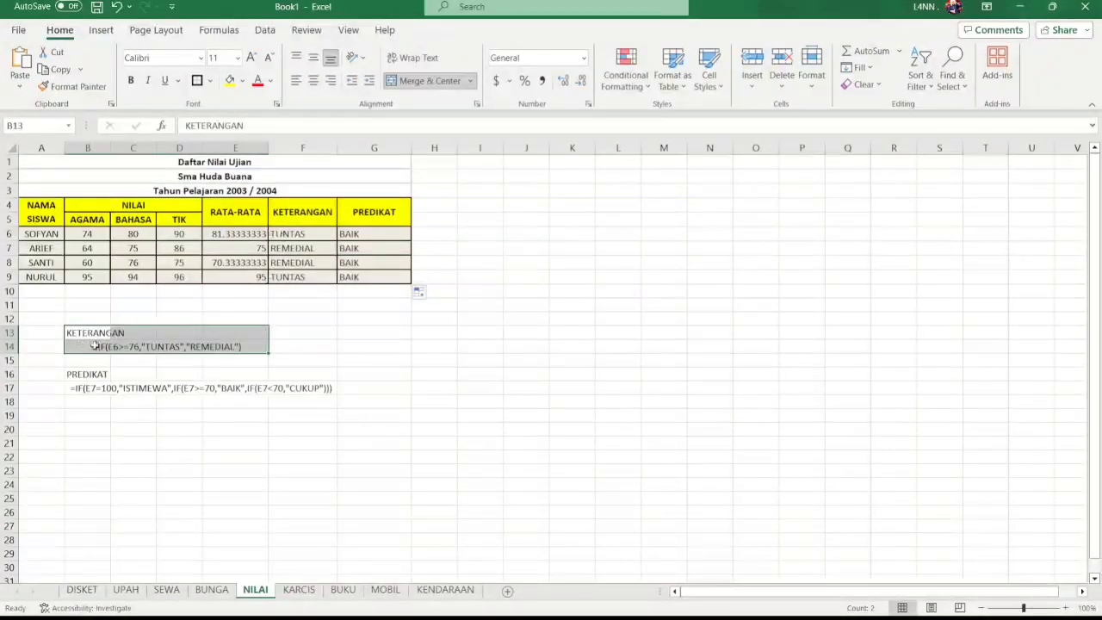
{"action": "left_click", "coordinate": [95, 346]}
{"action": "left_click_drag", "start_coordinate": [94, 376], "coordinate": [258, 387]}
{"action": "left_click", "coordinate": [439, 372]}
{"action": "left_click", "coordinate": [448, 316]}
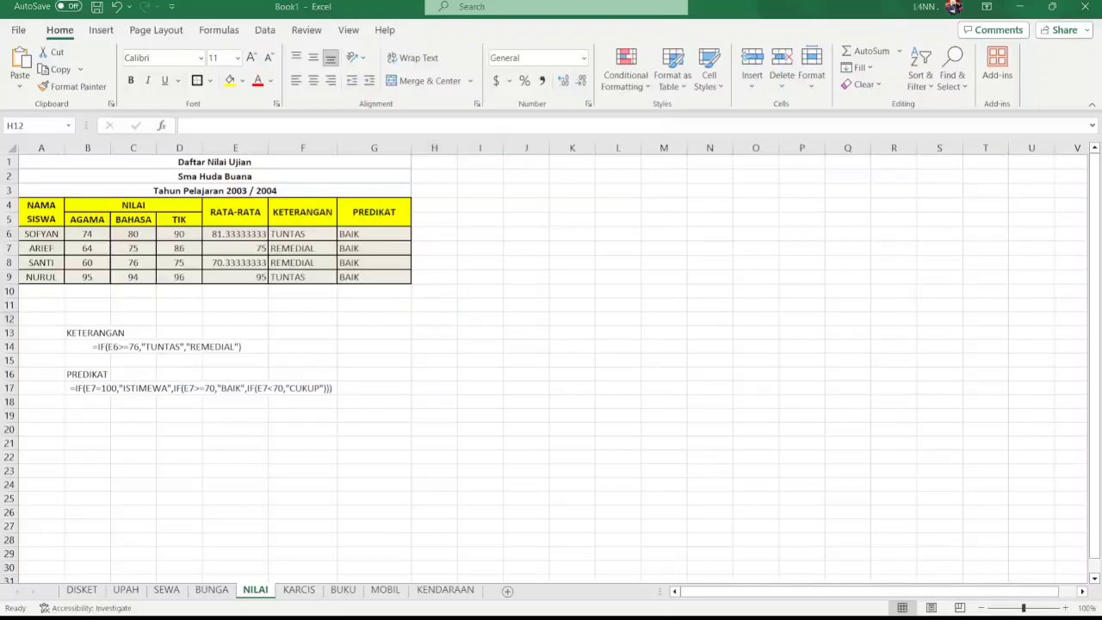
{"action": "key", "text": "ctrl+Page_Down"}
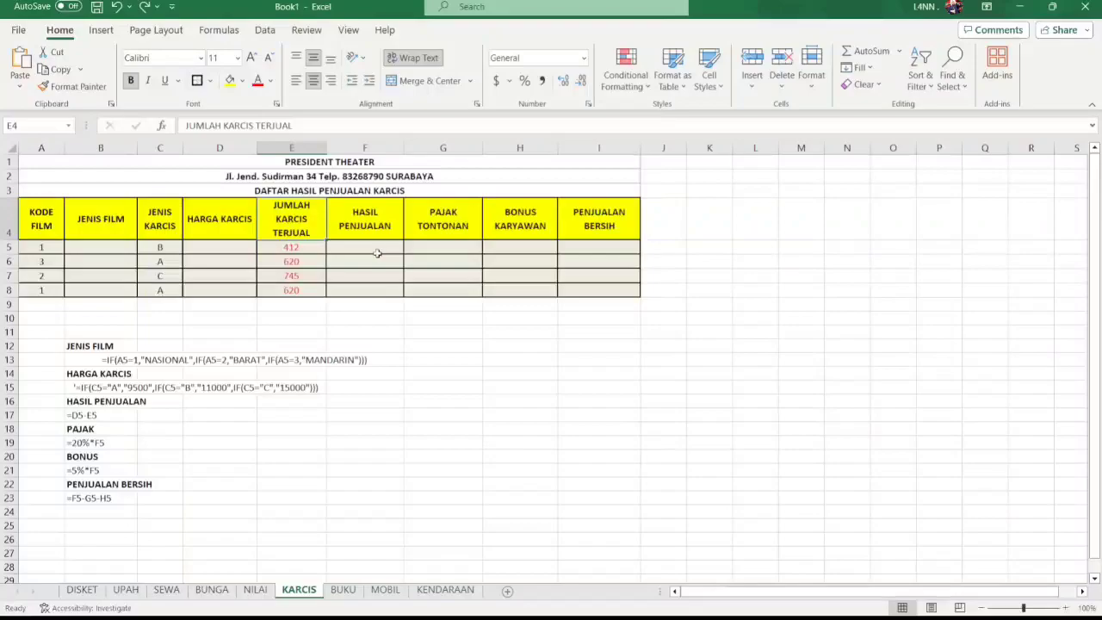
Examine the KARCIS table's title, its column headings and the formula notes in rows 12 to 23
{"action": "left_click", "coordinate": [277, 193]}
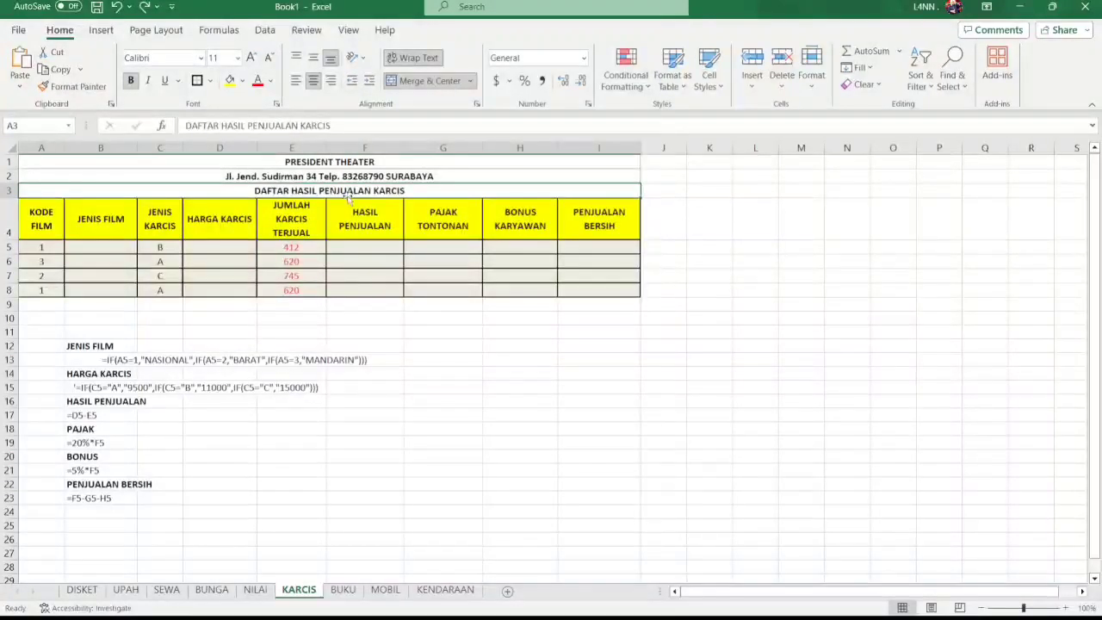
{"action": "left_click", "coordinate": [47, 225]}
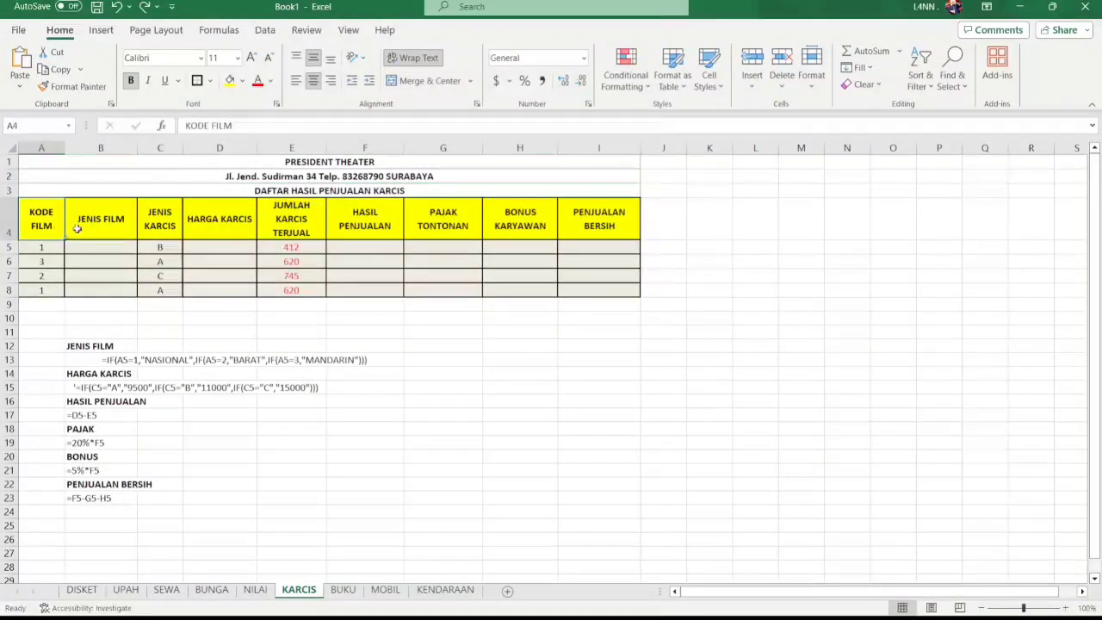
{"action": "left_click", "coordinate": [95, 227]}
{"action": "left_click", "coordinate": [222, 228]}
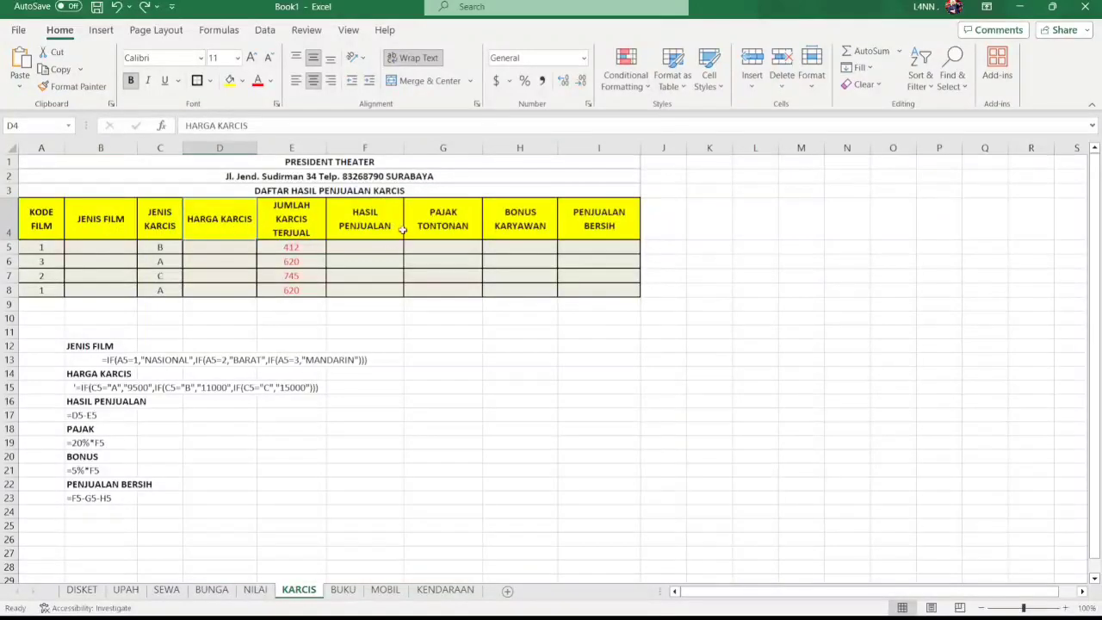
{"action": "left_click", "coordinate": [401, 230]}
{"action": "left_click", "coordinate": [458, 228]}
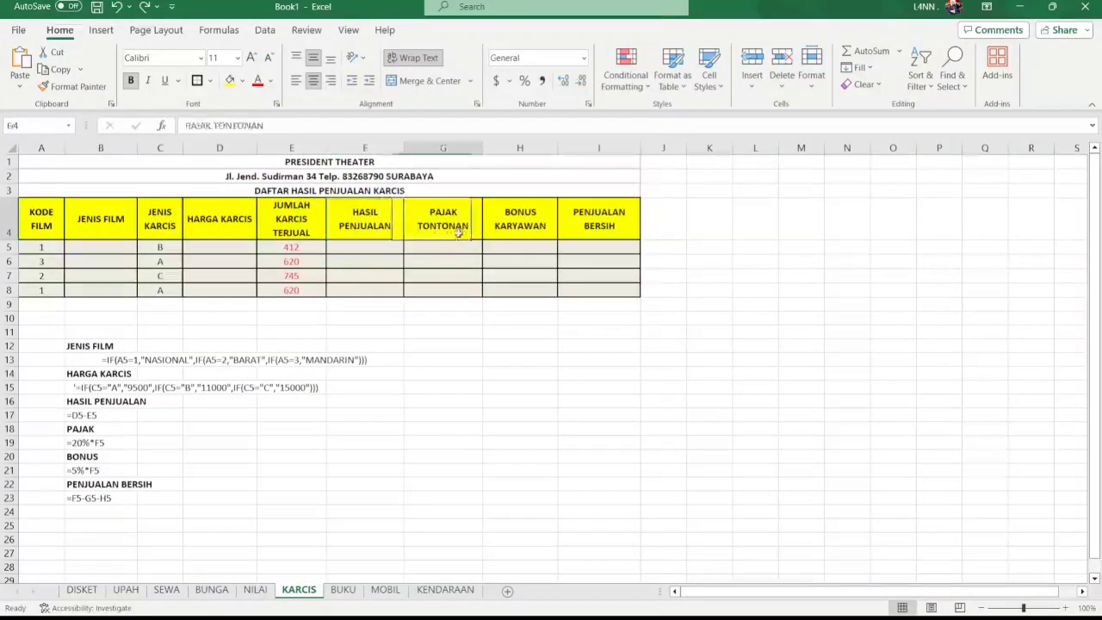
{"action": "left_click", "coordinate": [544, 235]}
{"action": "left_click", "coordinate": [605, 238]}
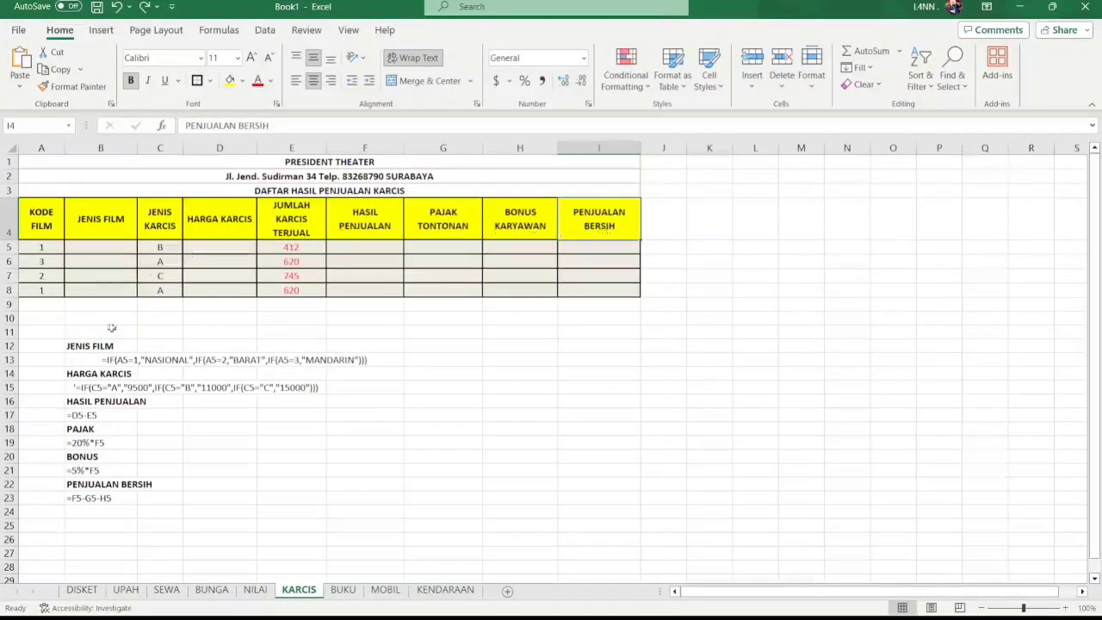
{"action": "left_click_drag", "start_coordinate": [89, 347], "coordinate": [94, 499]}
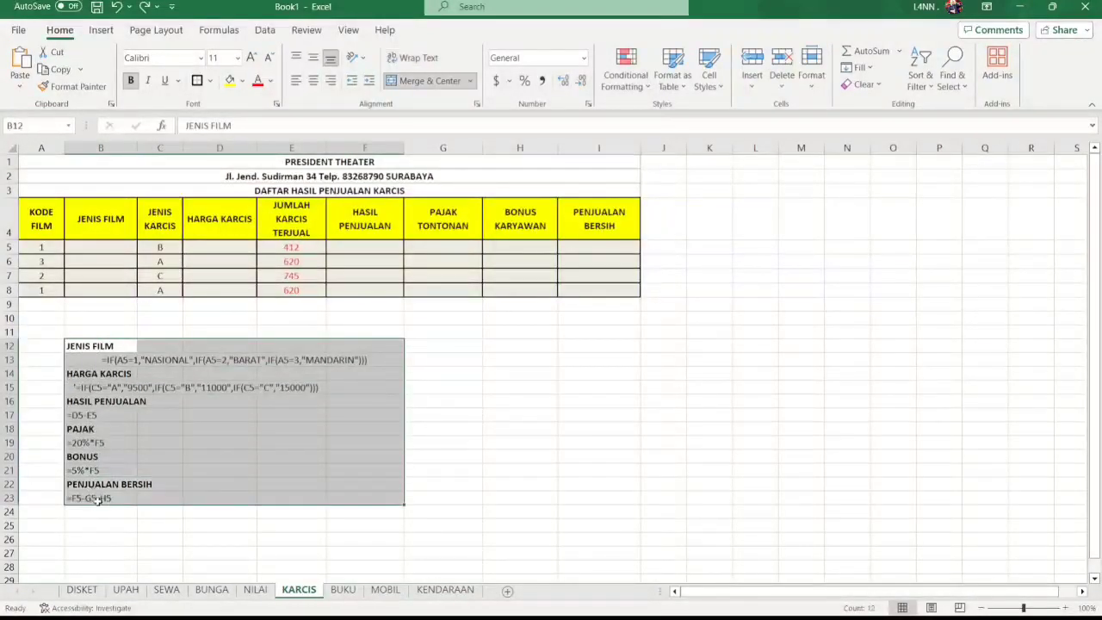
{"action": "left_click", "coordinate": [518, 412]}
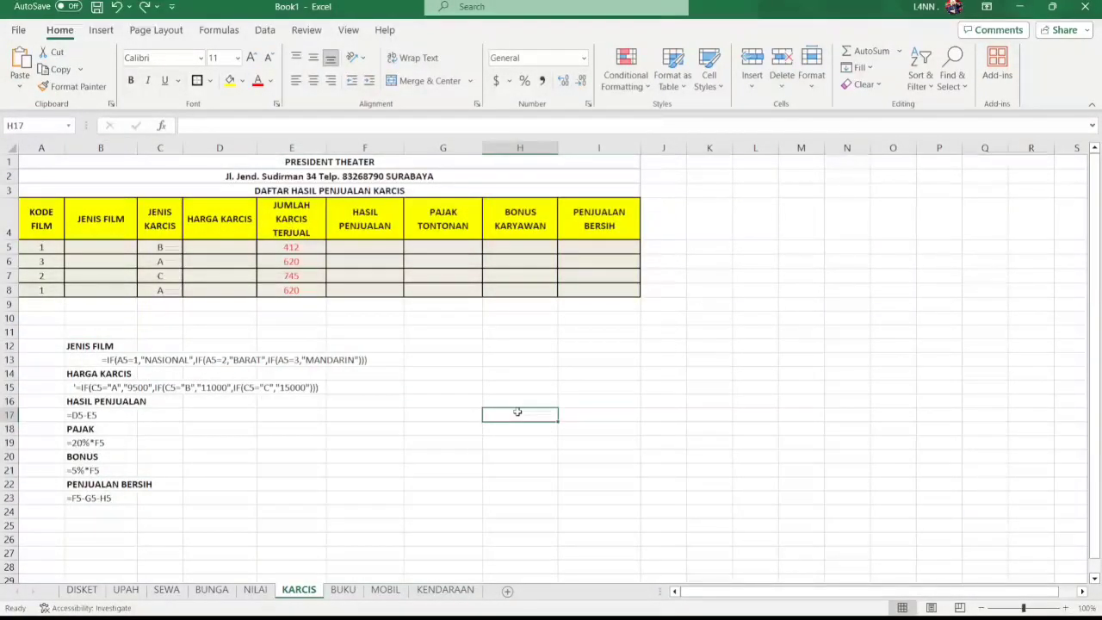
Copy the JENIS FILM formula text =IF(A5=1,"NASIONAL",IF(A5=2,"BARAT",IF(A5=3,"MANDARIN"))) from B13 into B5 as a working formula
{"action": "left_click", "coordinate": [102, 250]}
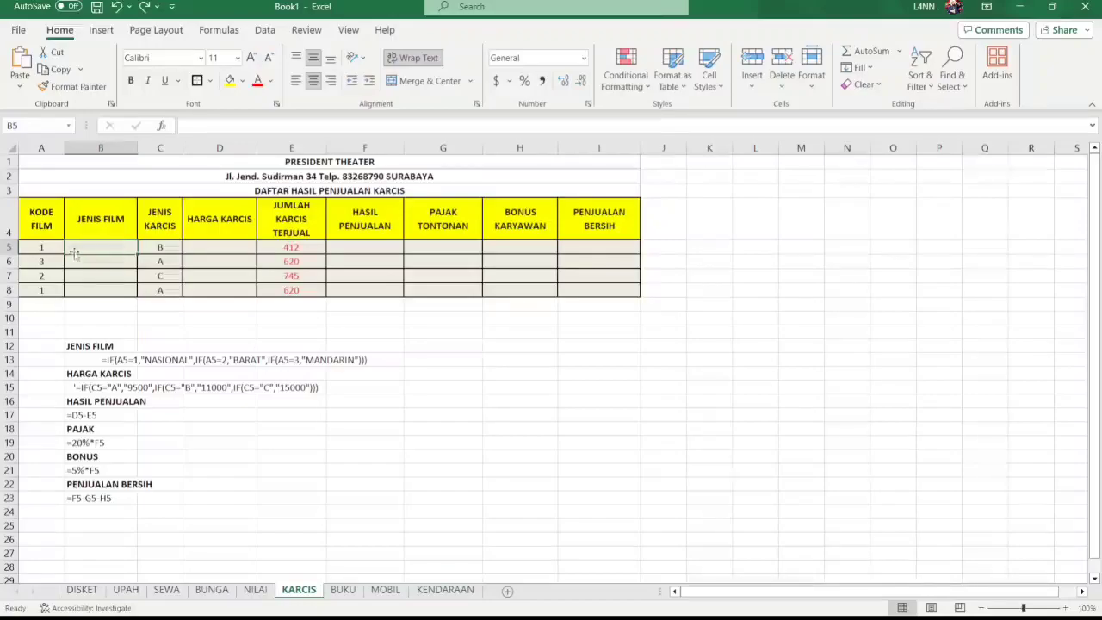
{"action": "left_click", "coordinate": [47, 250]}
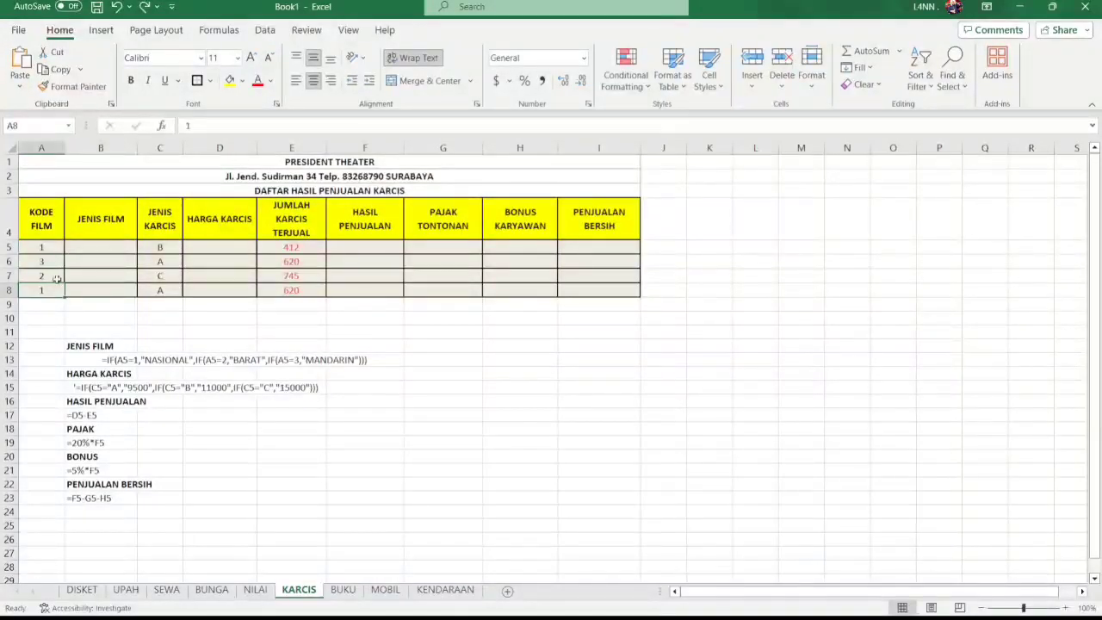
{"action": "left_click", "coordinate": [84, 251]}
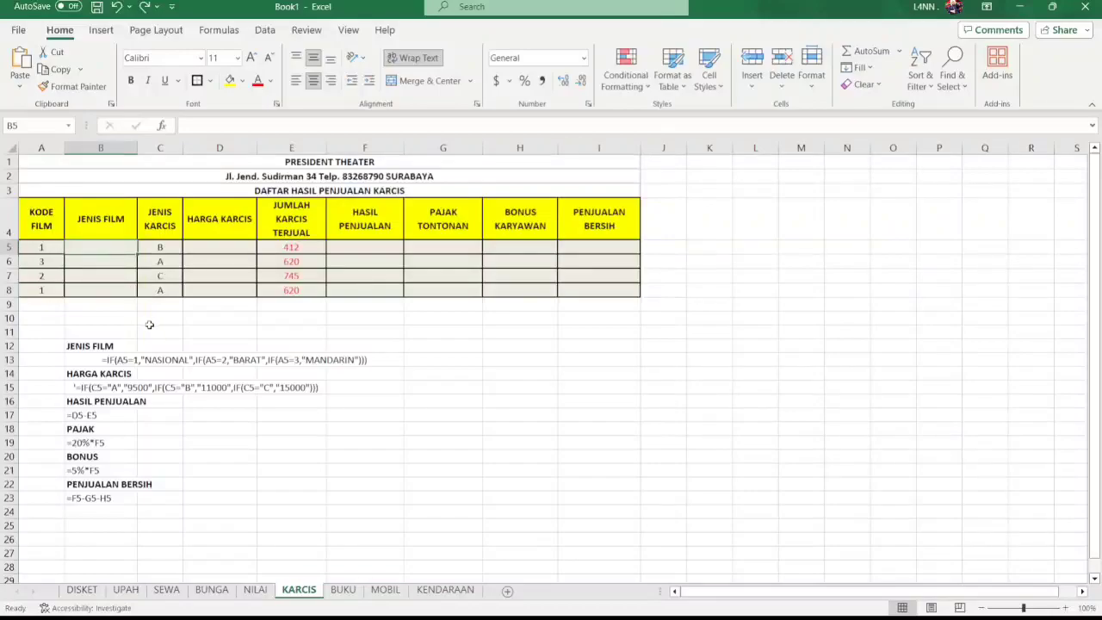
{"action": "left_click", "coordinate": [159, 361]}
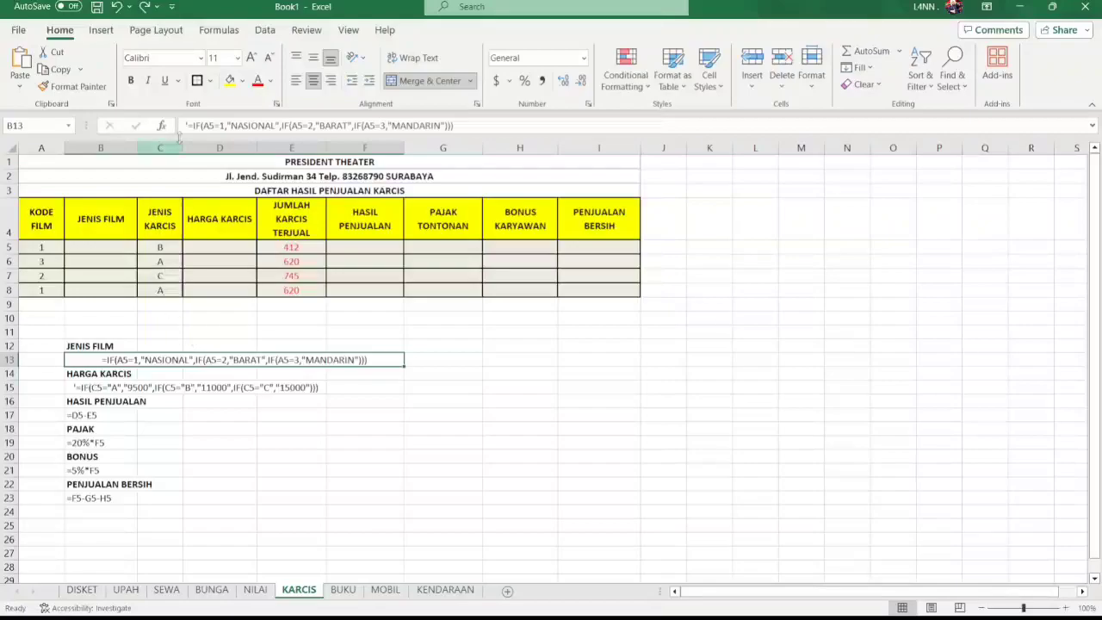
{"action": "left_click_drag", "start_coordinate": [191, 126], "coordinate": [468, 131]}
{"action": "key", "text": "ctrl+c"}
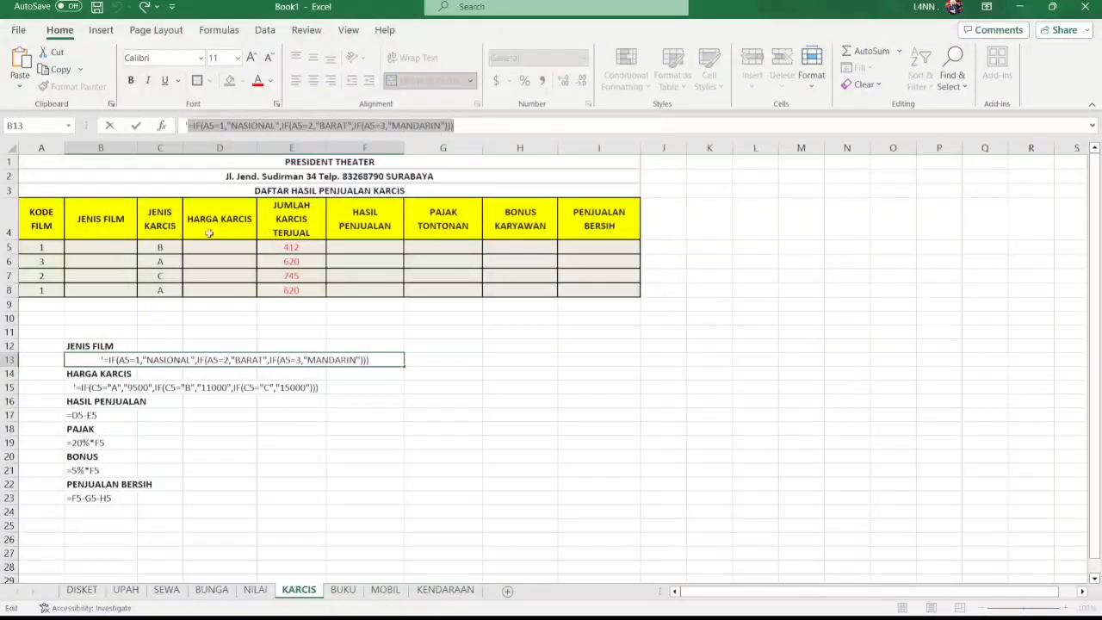
{"action": "left_click", "coordinate": [113, 250]}
{"action": "key", "text": "ctrl+v"}
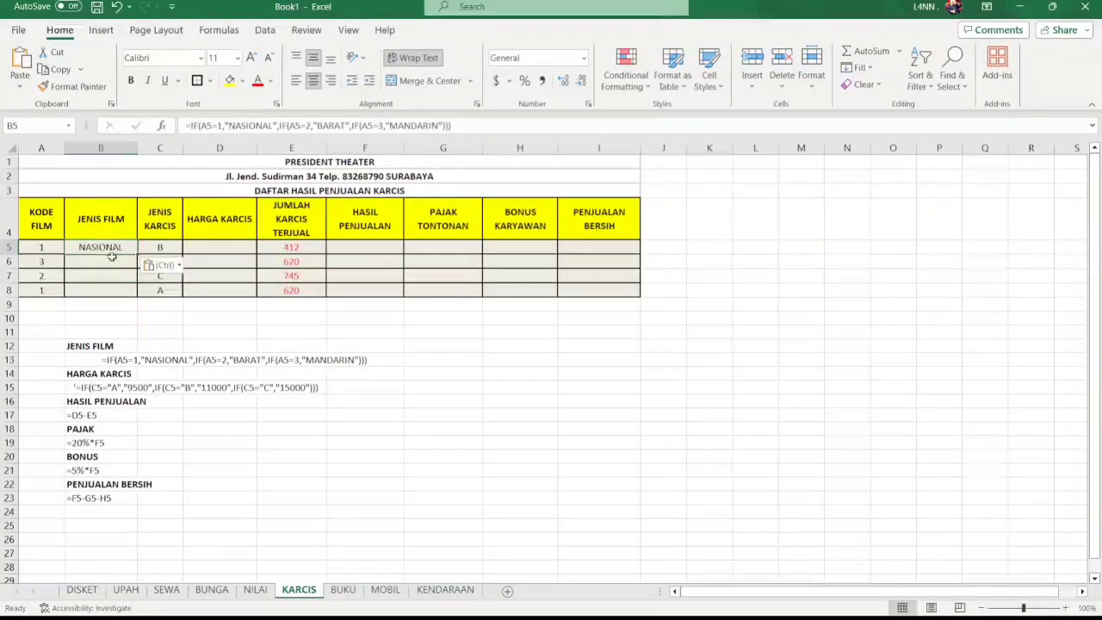
Fill the JENIS FILM formula from B5 down to B8 and check the copied formula in B6
{"action": "left_click", "coordinate": [129, 357]}
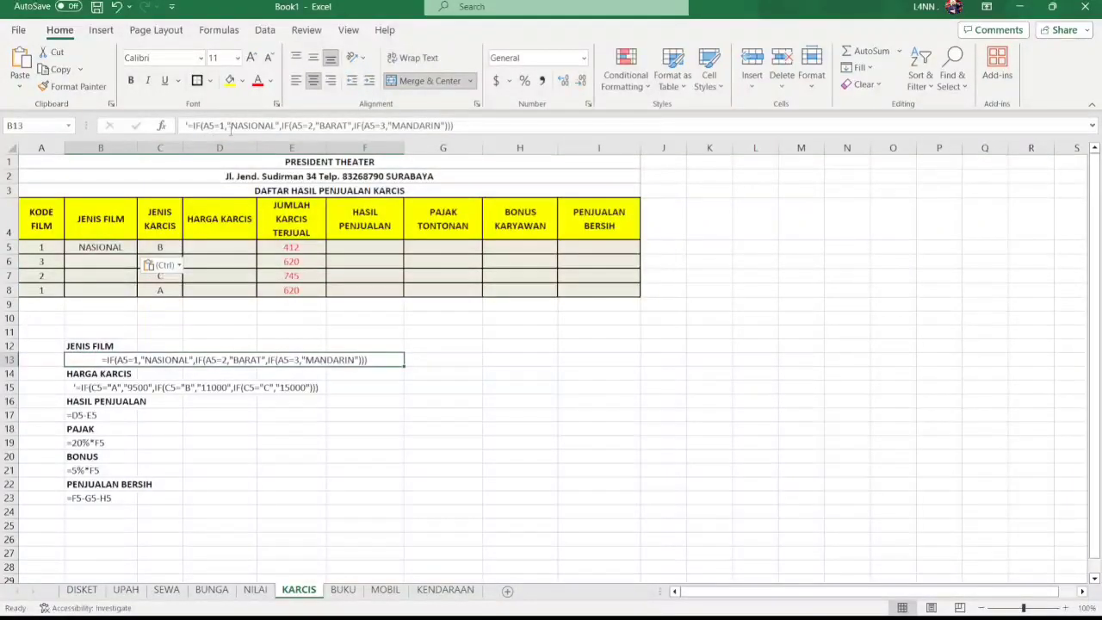
{"action": "left_click", "coordinate": [45, 250]}
{"action": "left_click", "coordinate": [90, 250]}
{"action": "left_click_drag", "start_coordinate": [137, 253], "coordinate": [134, 297]}
{"action": "left_click", "coordinate": [220, 277]}
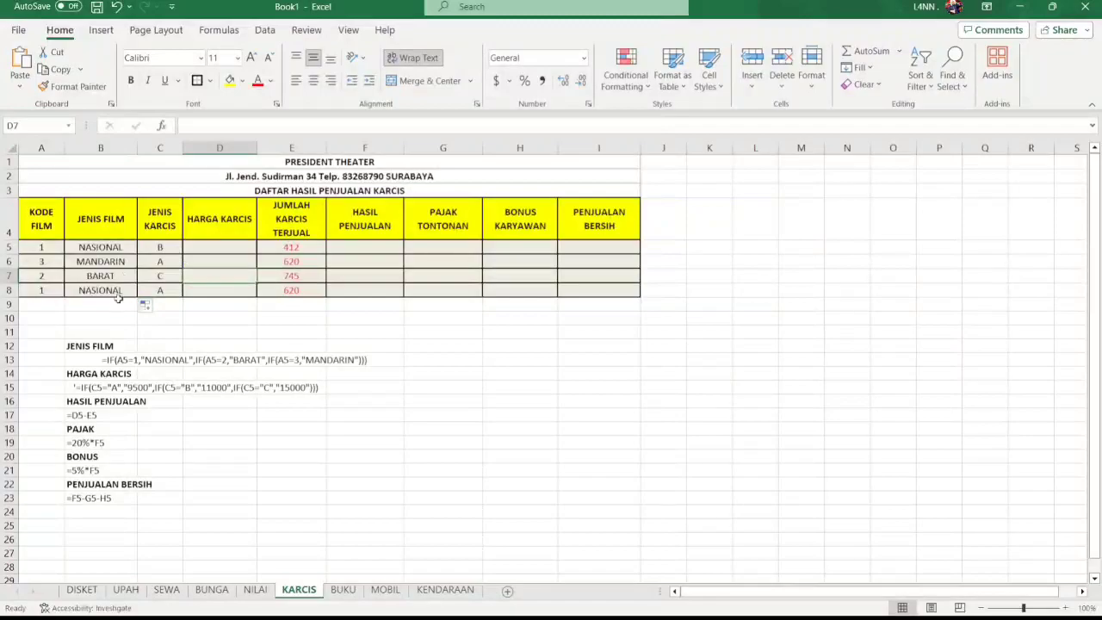
{"action": "left_click", "coordinate": [117, 263]}
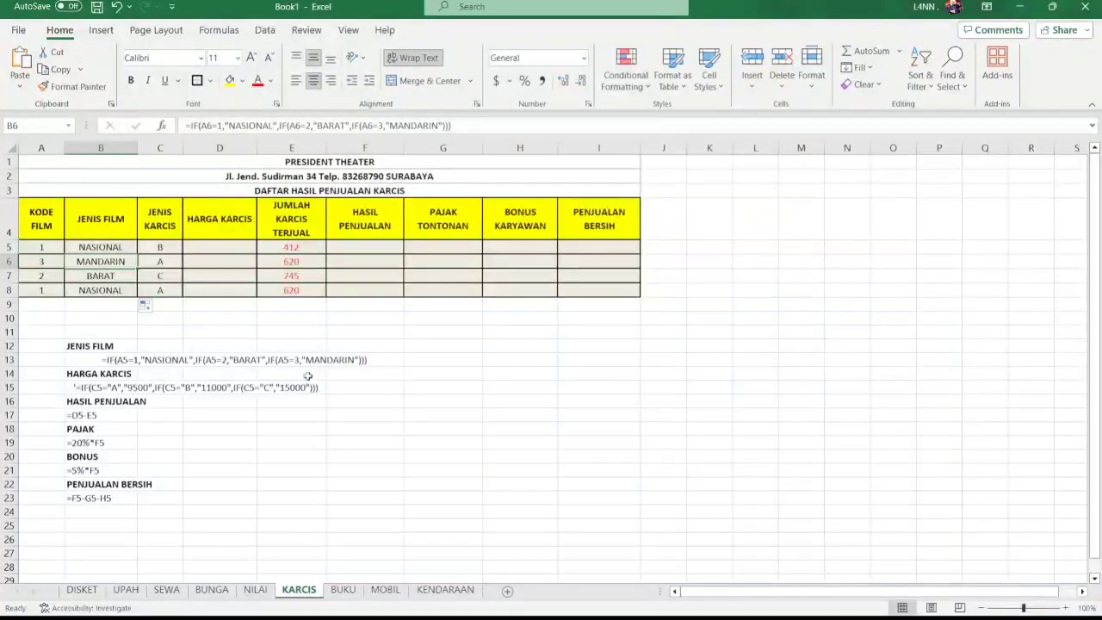
Copy the HARGA KARCIS formula text =IF(C5="A","9500",IF(C5="B","11000",IF(C5="C","15000"))) from B15 into D5 as a working formula
{"action": "left_click", "coordinate": [221, 246]}
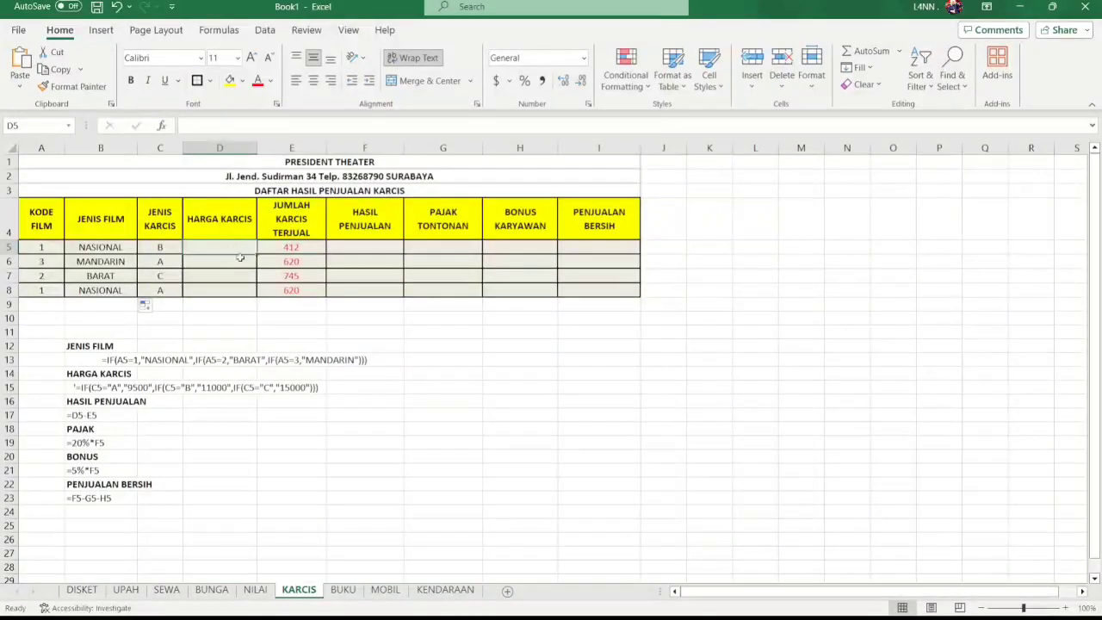
{"action": "left_click", "coordinate": [122, 391]}
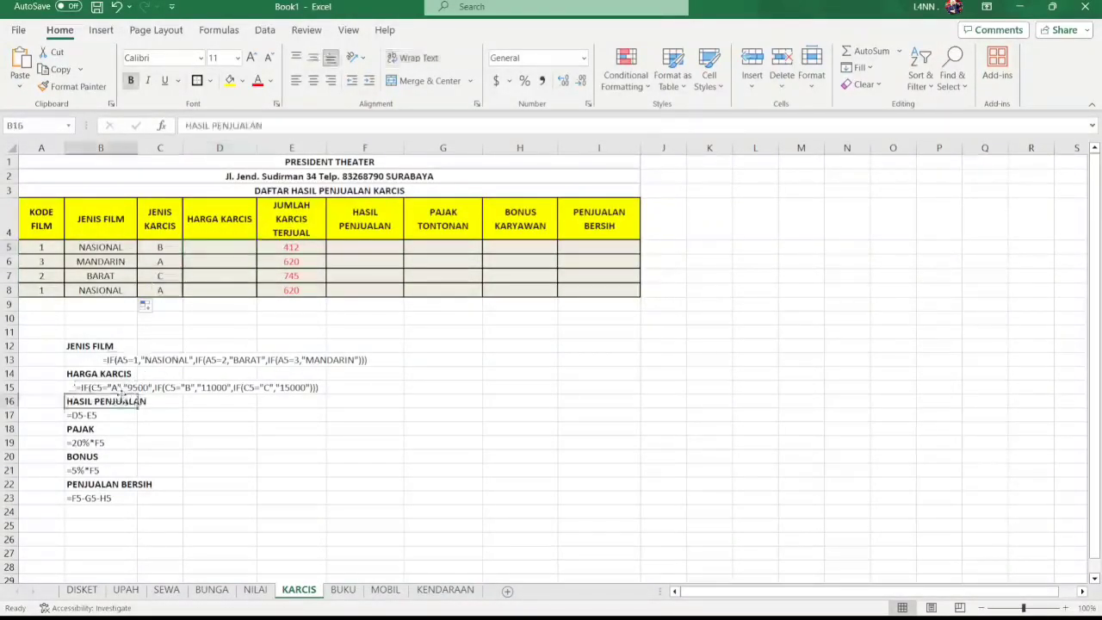
{"action": "left_click_drag", "start_coordinate": [189, 126], "coordinate": [430, 125]}
{"action": "key", "text": "ctrl+c"}
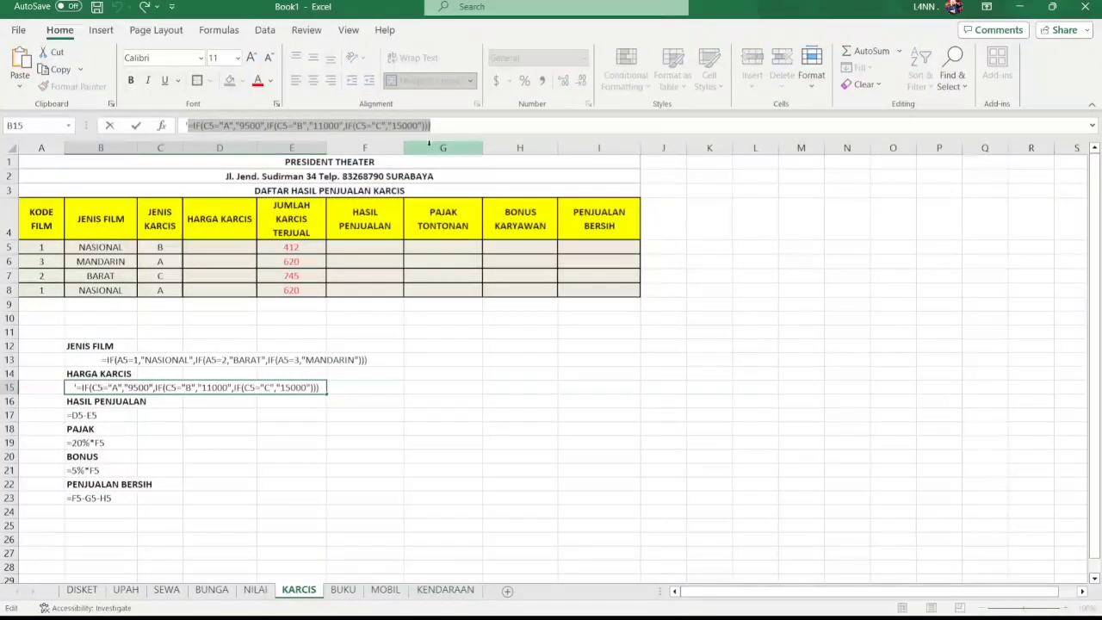
{"action": "left_click", "coordinate": [240, 249]}
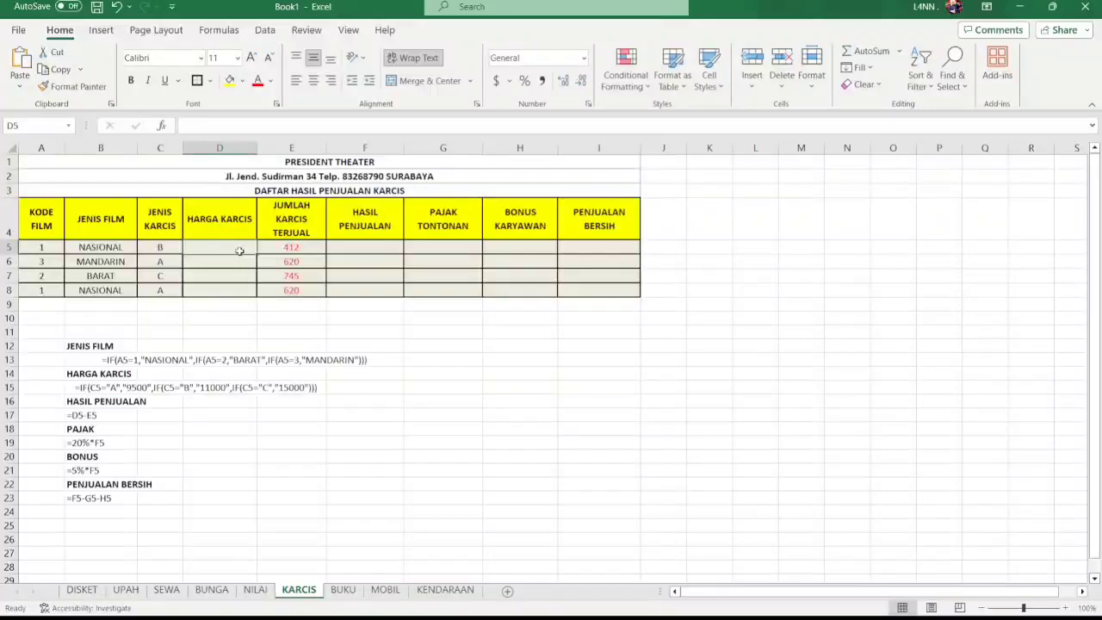
{"action": "key", "text": "ctrl+v"}
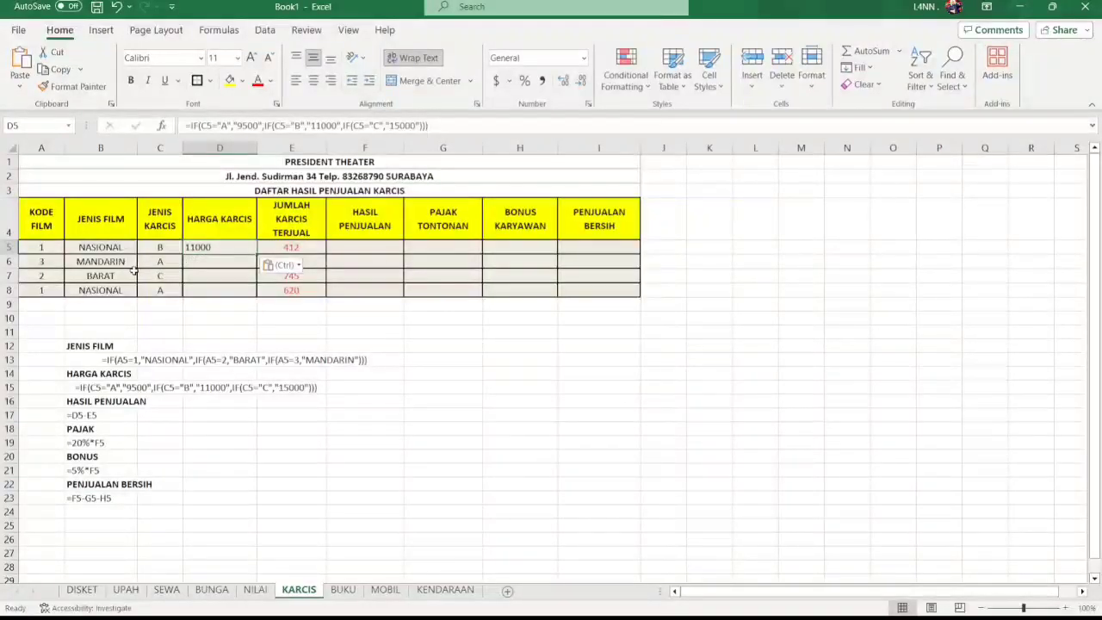
Fill the HARGA KARCIS formula from D5 down to D8 and centre the prices in D5:D8 horizontally
{"action": "left_click_drag", "start_coordinate": [258, 256], "coordinate": [258, 297]}
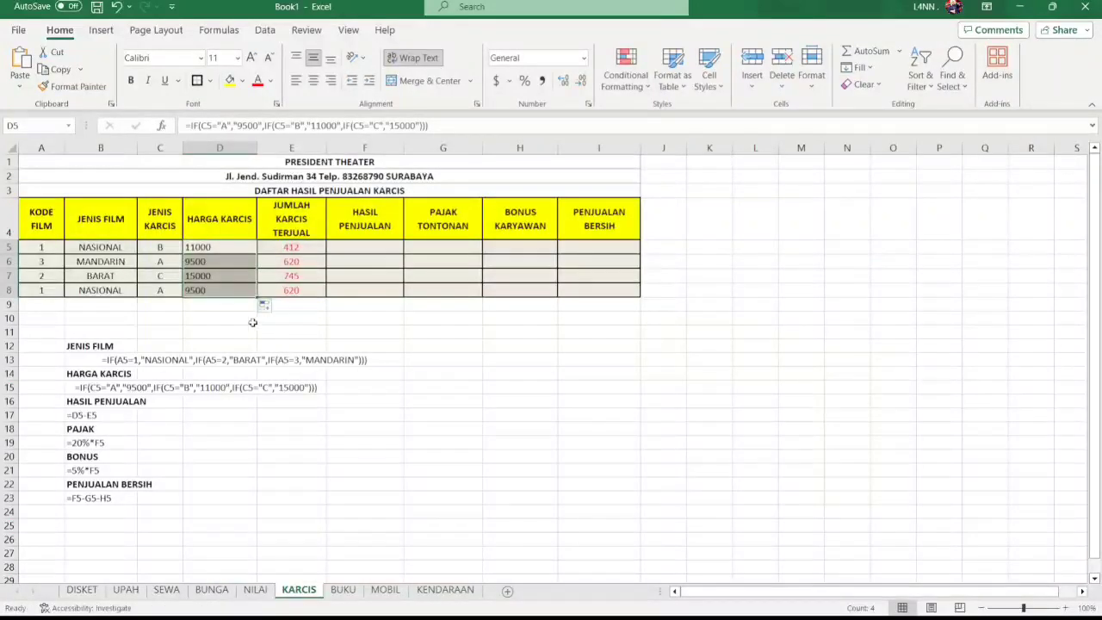
{"action": "left_click", "coordinate": [210, 288]}
{"action": "left_click", "coordinate": [215, 274]}
{"action": "left_click", "coordinate": [226, 251]}
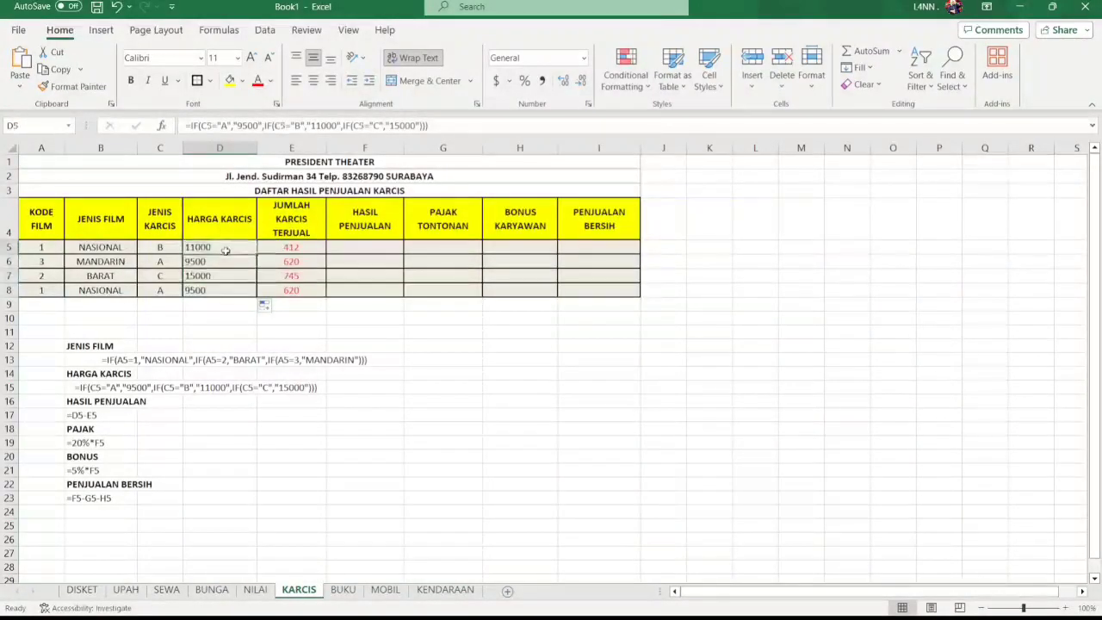
{"action": "left_click", "coordinate": [210, 262]}
{"action": "left_click_drag", "start_coordinate": [215, 248], "coordinate": [222, 293]}
{"action": "left_click", "coordinate": [314, 80]}
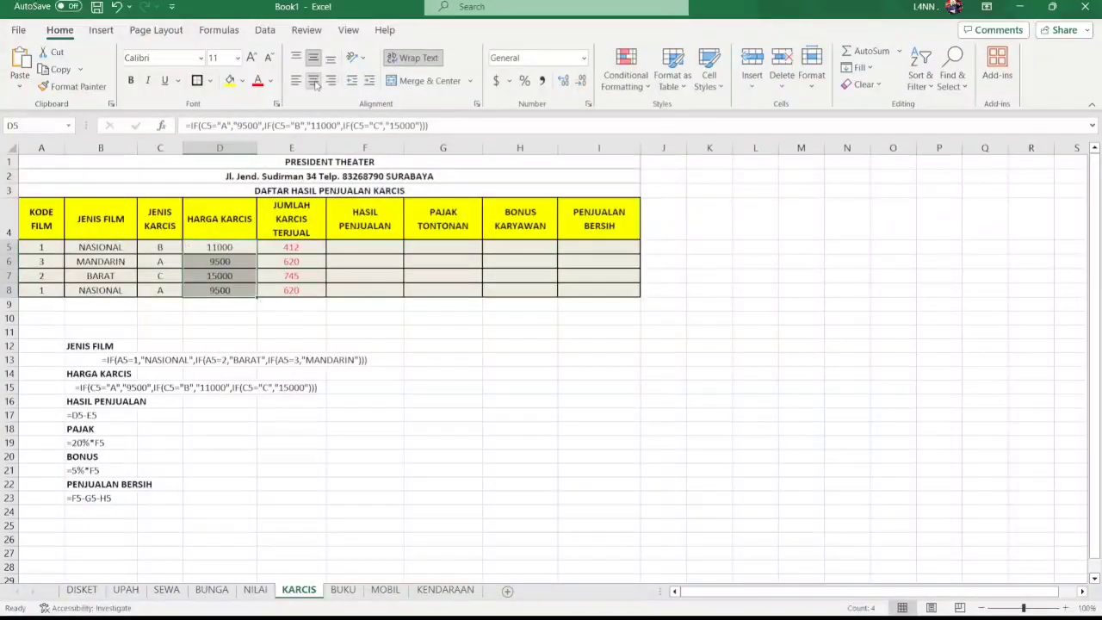
Copy the HASIL PENJUALAN formula text =D5-E5 from B17 into F5 as a working formula
{"action": "left_click", "coordinate": [366, 248]}
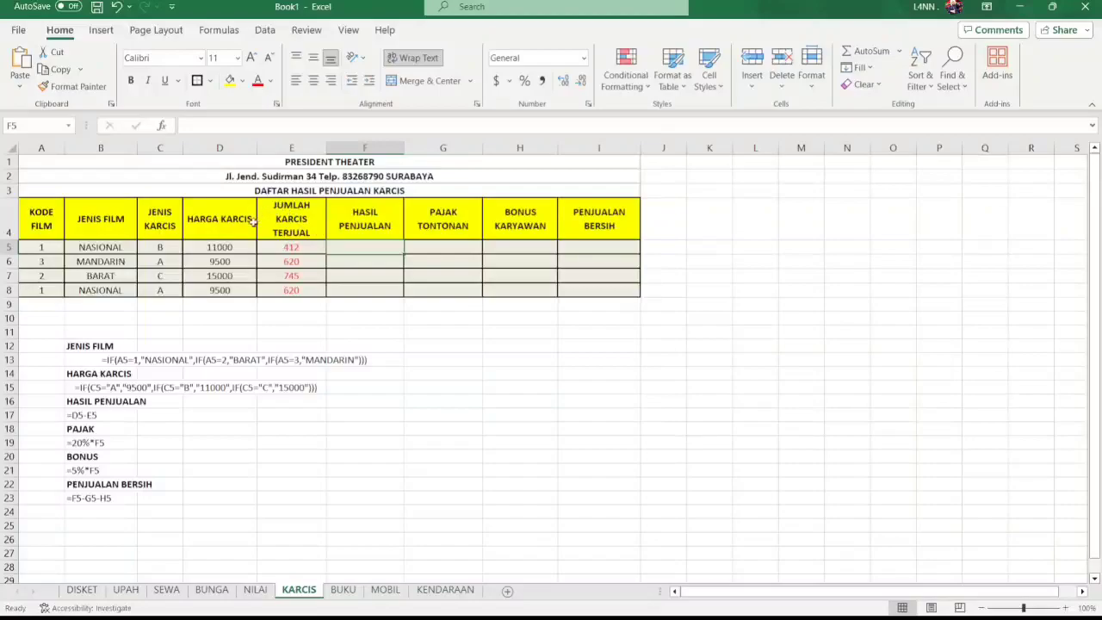
{"action": "left_click", "coordinate": [223, 249]}
{"action": "left_click", "coordinate": [291, 250]}
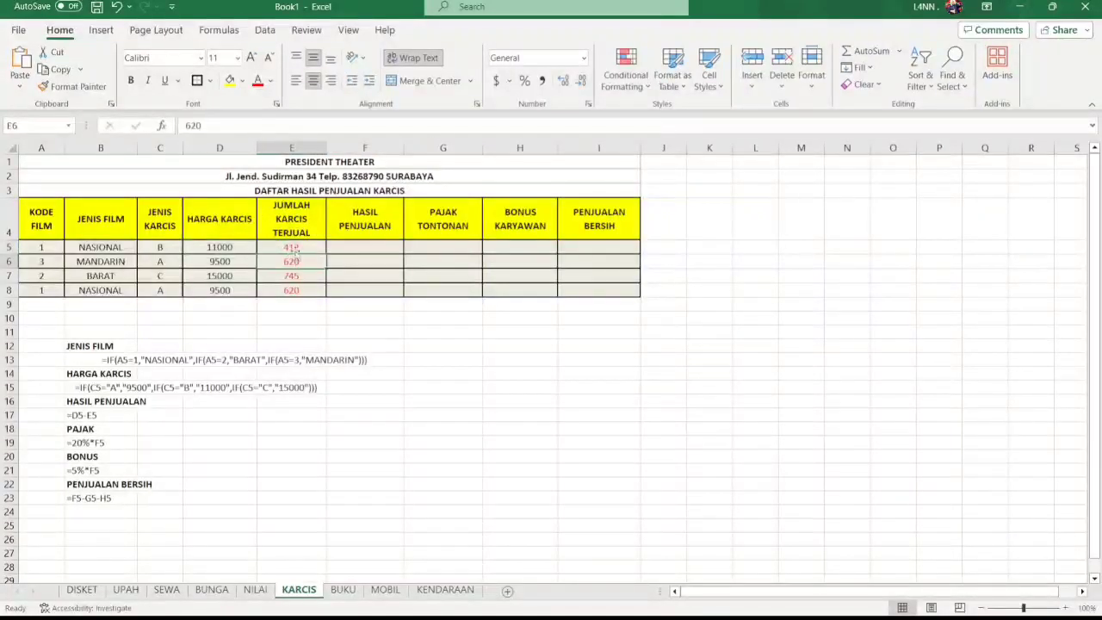
{"action": "left_click", "coordinate": [354, 248]}
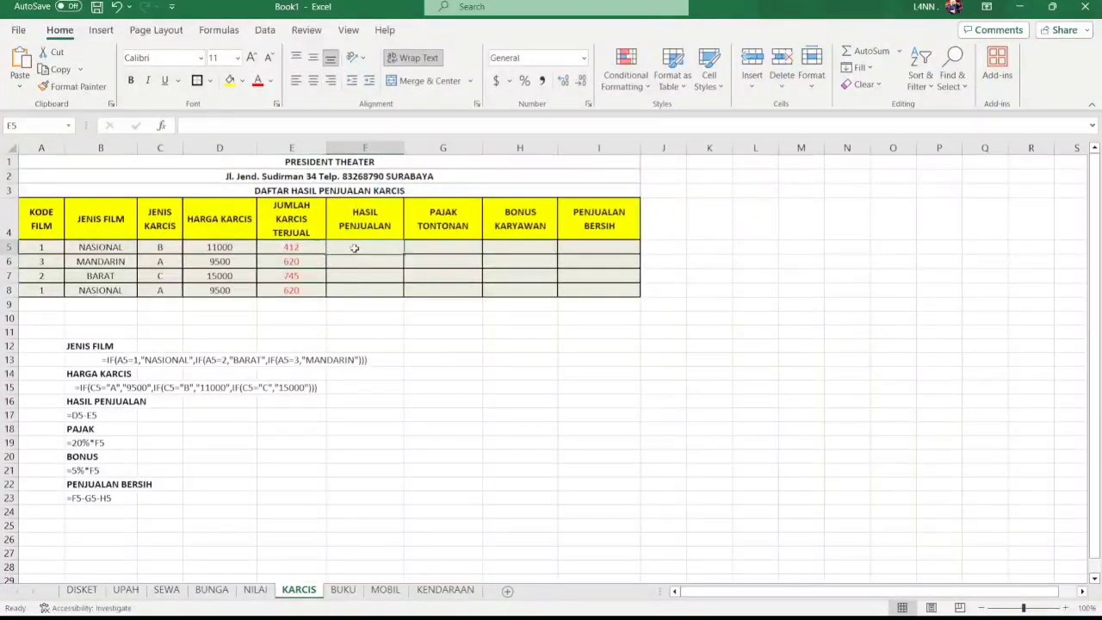
{"action": "left_click", "coordinate": [114, 418]}
{"action": "left_click_drag", "start_coordinate": [194, 127], "coordinate": [221, 128]}
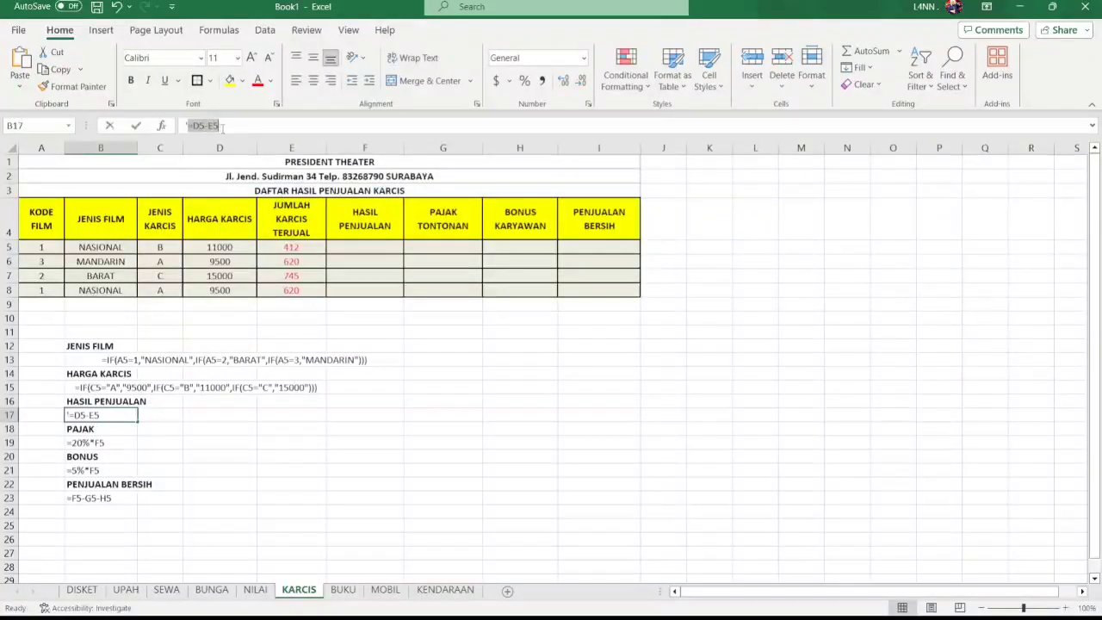
{"action": "key", "text": "ctrl+c"}
{"action": "left_click", "coordinate": [351, 249]}
{"action": "key", "text": "ctrl+v"}
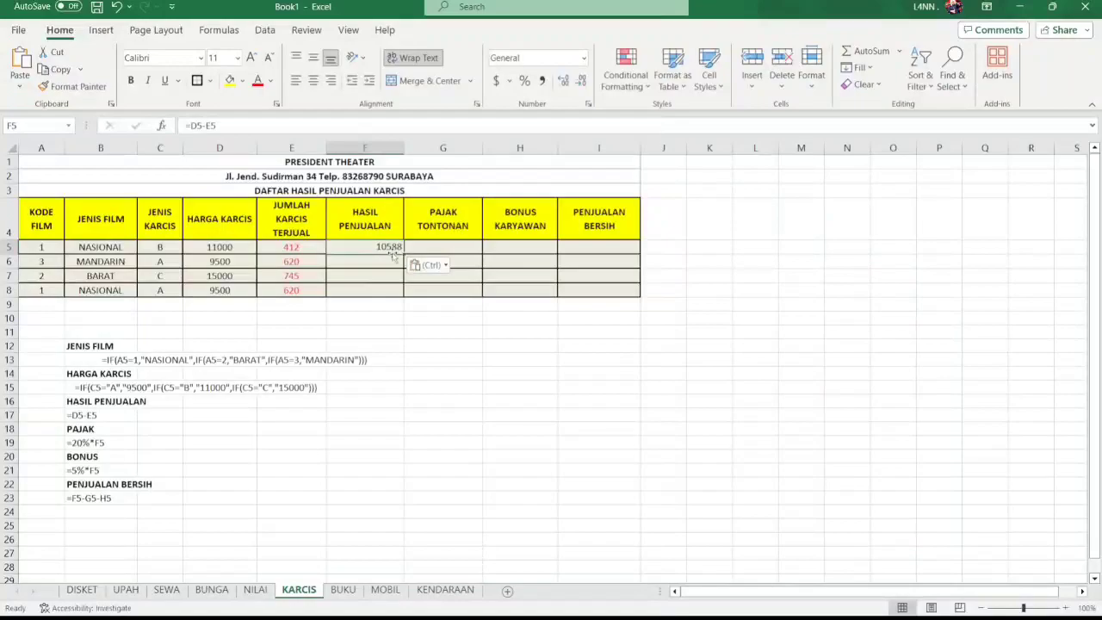
Fill the HASIL PENJUALAN formula from F5 down to F8 and centre the values in F5:F8
{"action": "left_click_drag", "start_coordinate": [404, 256], "coordinate": [389, 294]}
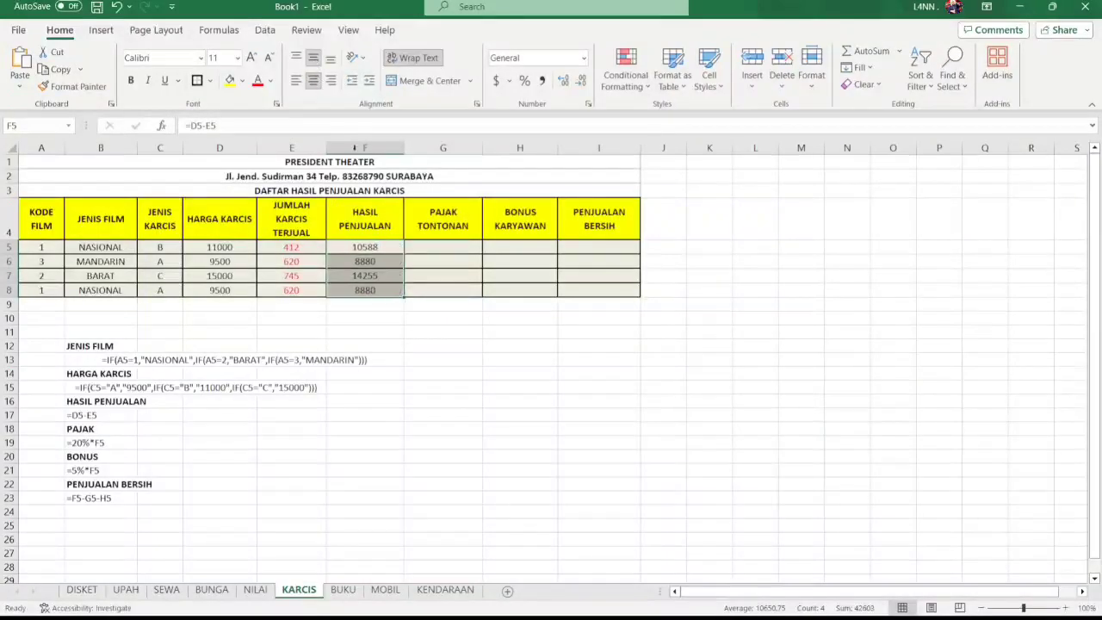
{"action": "left_click", "coordinate": [445, 314]}
{"action": "left_click", "coordinate": [365, 335]}
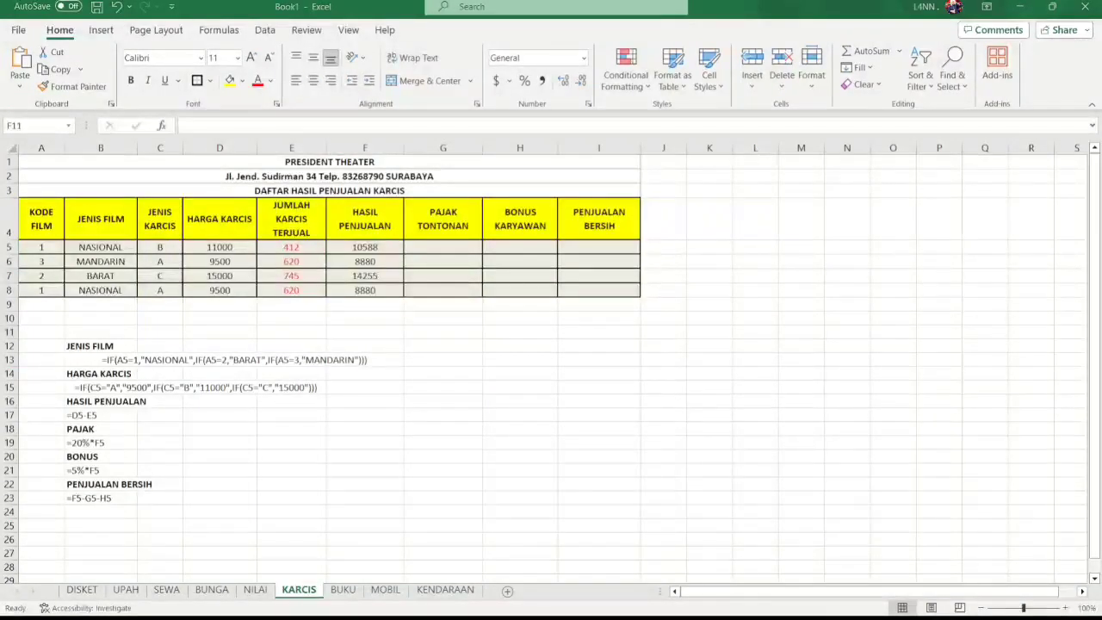
Compare the HASIL PENJUALAN formula in F5 with its formula note in B17
{"action": "left_click", "coordinate": [382, 247]}
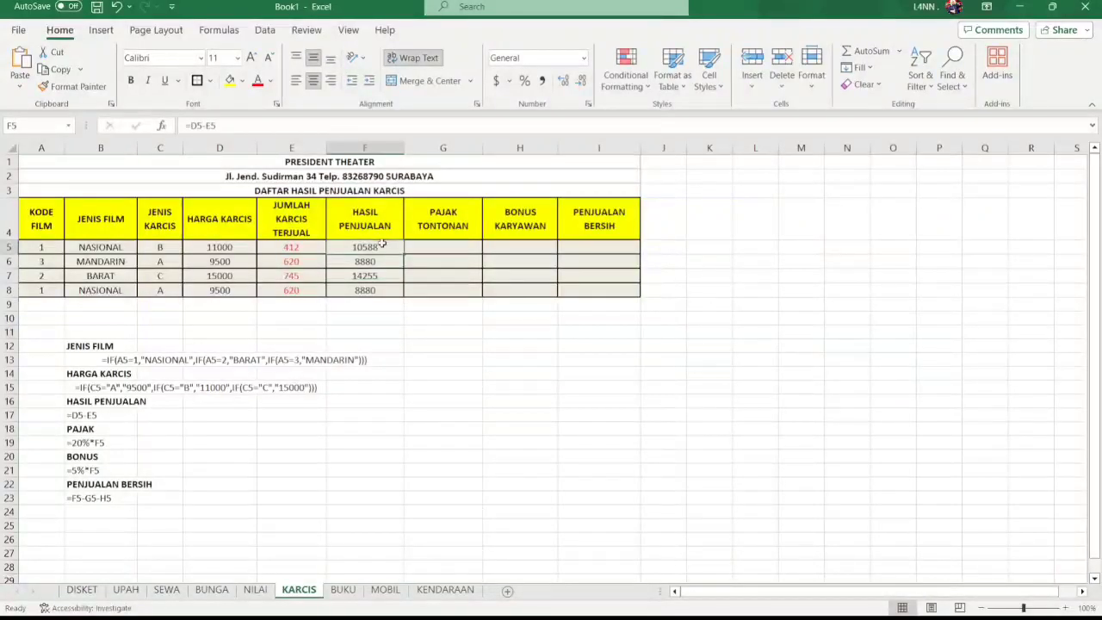
{"action": "left_click", "coordinate": [411, 250]}
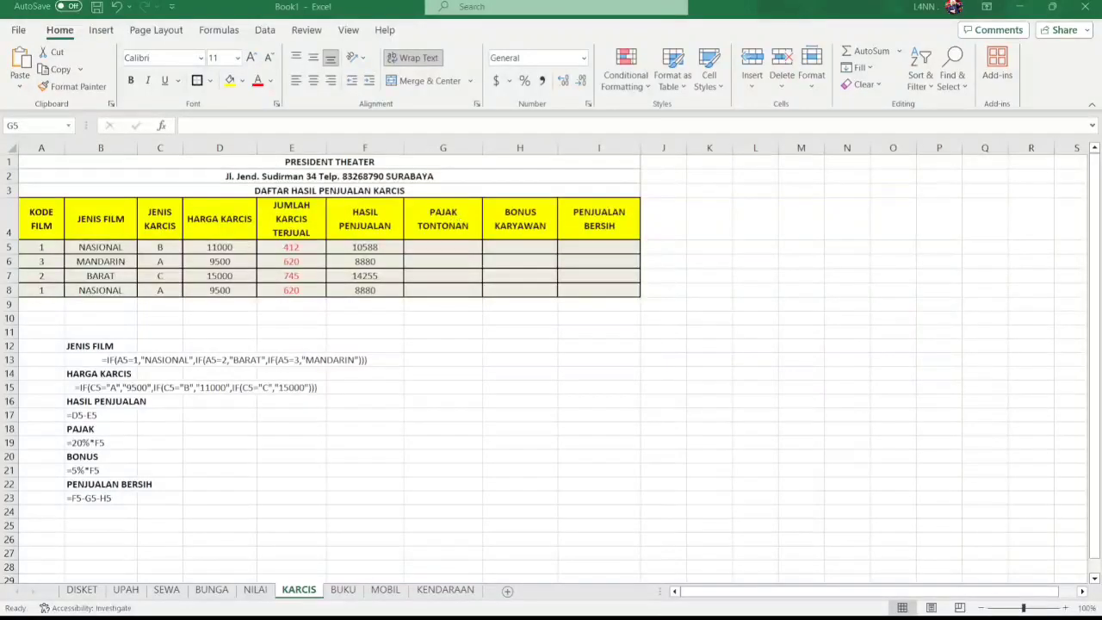
{"action": "left_click", "coordinate": [381, 247]}
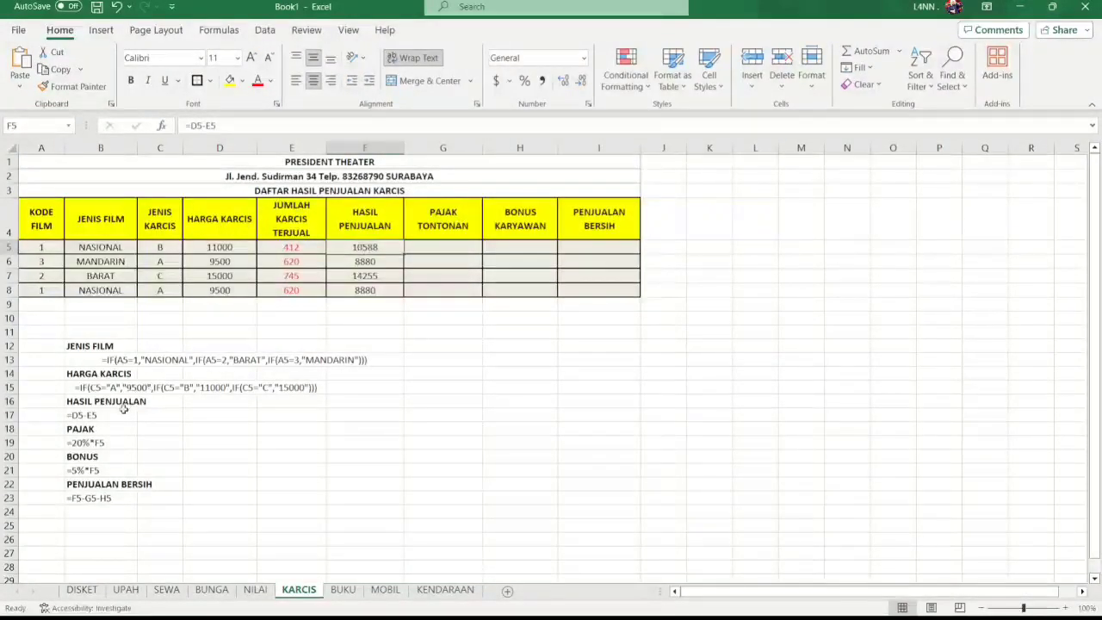
{"action": "left_click", "coordinate": [94, 414]}
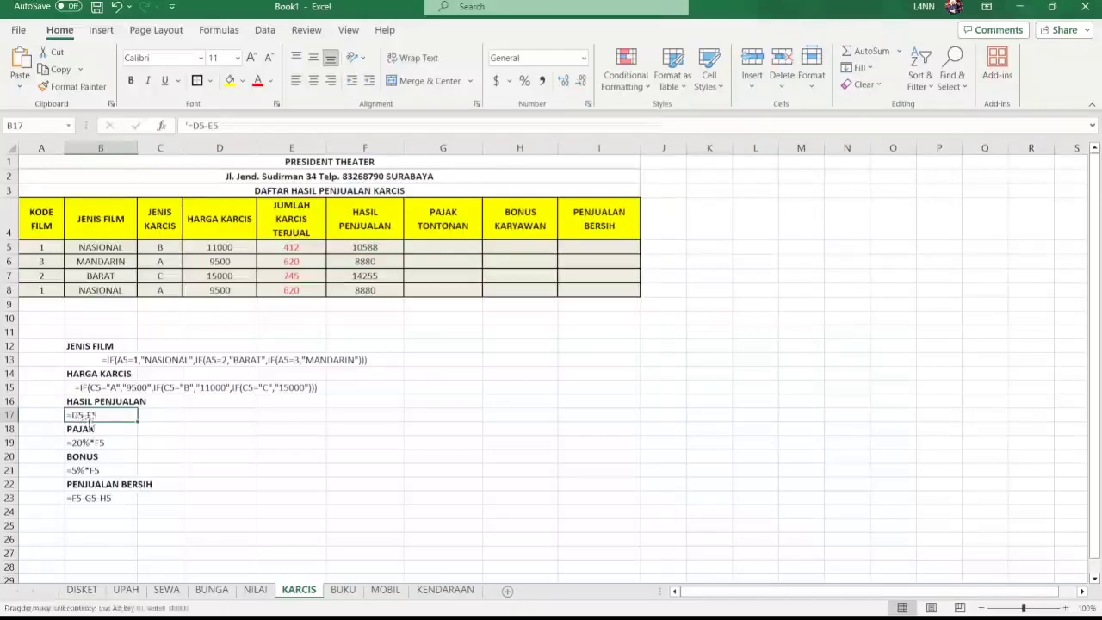
Clear the HASIL PENJUALAN values from F5 to F8
{"action": "left_click_drag", "start_coordinate": [348, 248], "coordinate": [348, 290]}
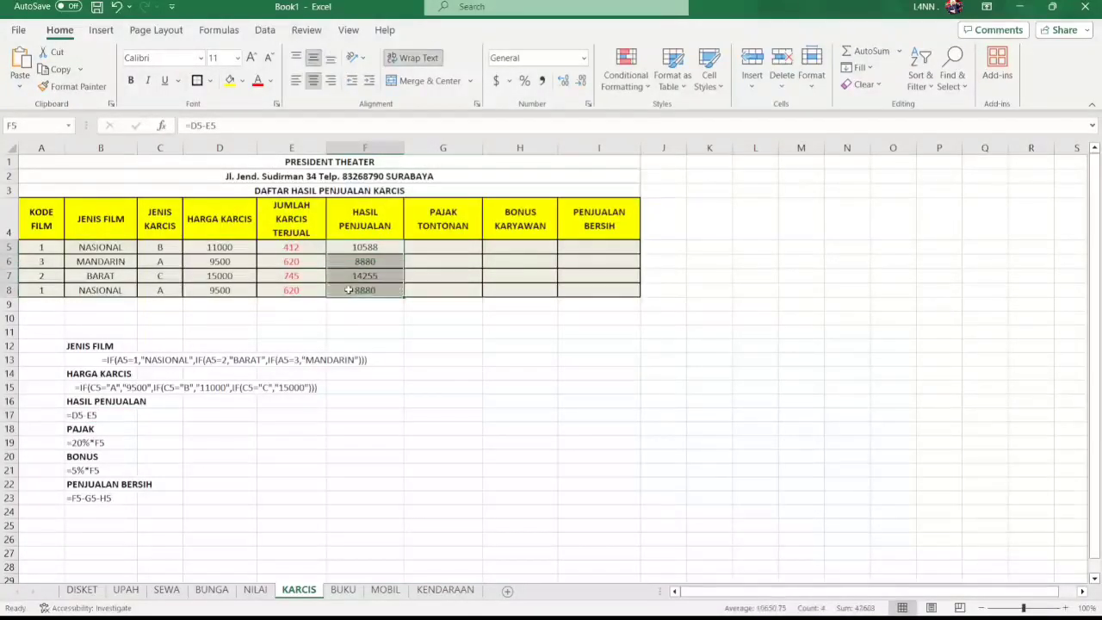
{"action": "key", "text": "BackSpace"}
{"action": "key", "text": "Return"}
{"action": "key", "text": "BackSpace"}
{"action": "key", "text": "Return"}
{"action": "key", "text": "BackSpace"}
{"action": "key", "text": "Return"}
{"action": "key", "text": "BackSpace"}
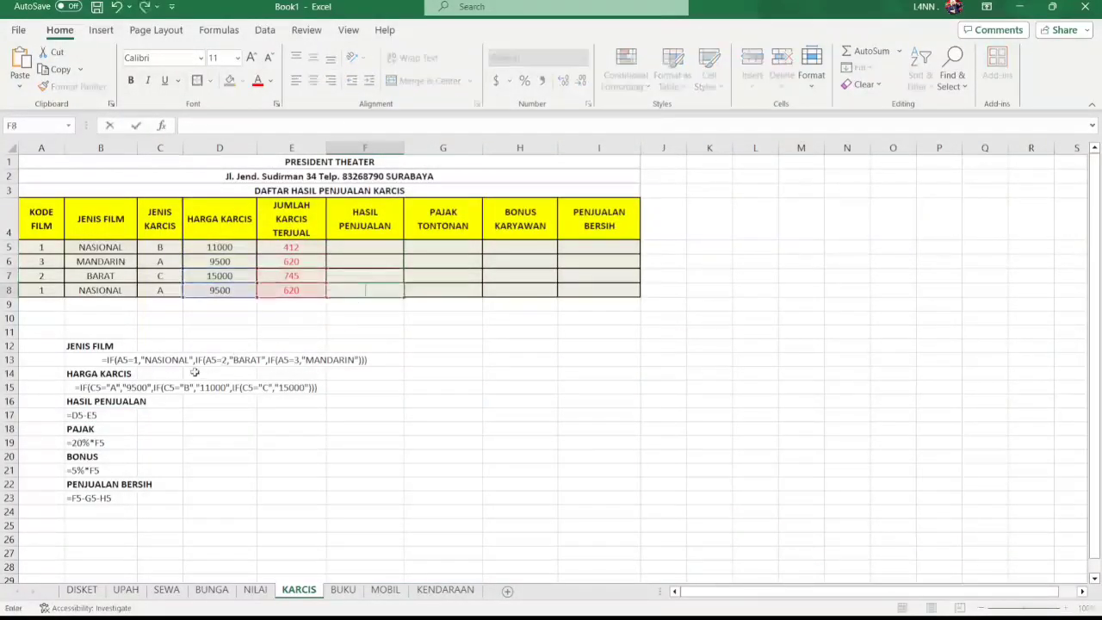
{"action": "left_click", "coordinate": [115, 389]}
Change the HASIL PENJUALAN formula note in B17 to =D5+E5
{"action": "left_click", "coordinate": [86, 427]}
{"action": "left_click", "coordinate": [89, 418]}
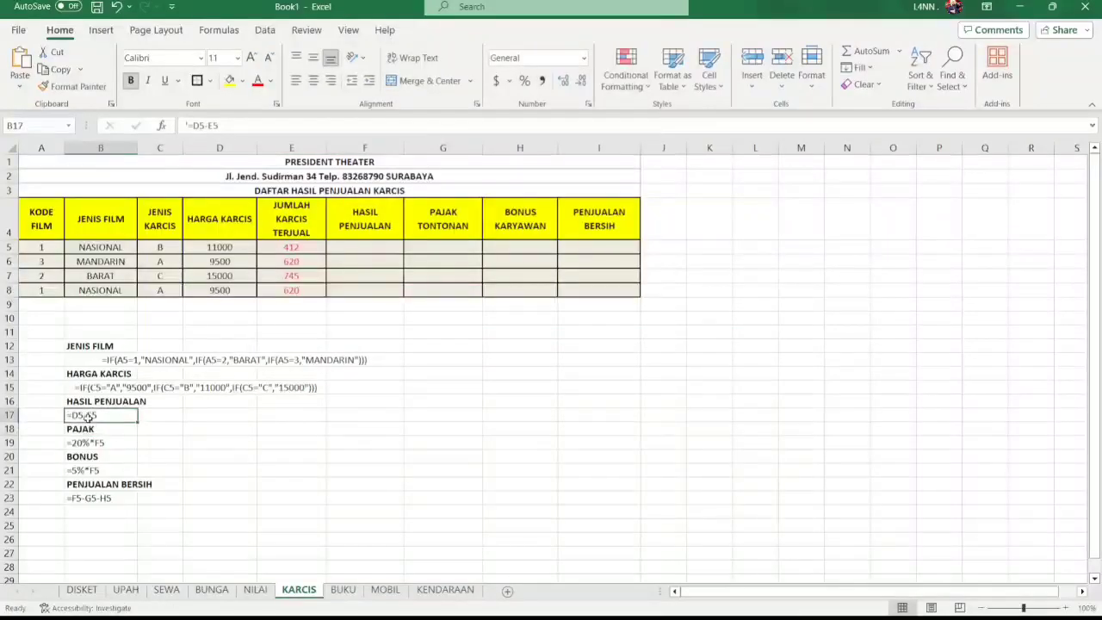
{"action": "left_click", "coordinate": [206, 127]}
{"action": "key", "text": "BackSpace"}
{"action": "type", "text": "*"}
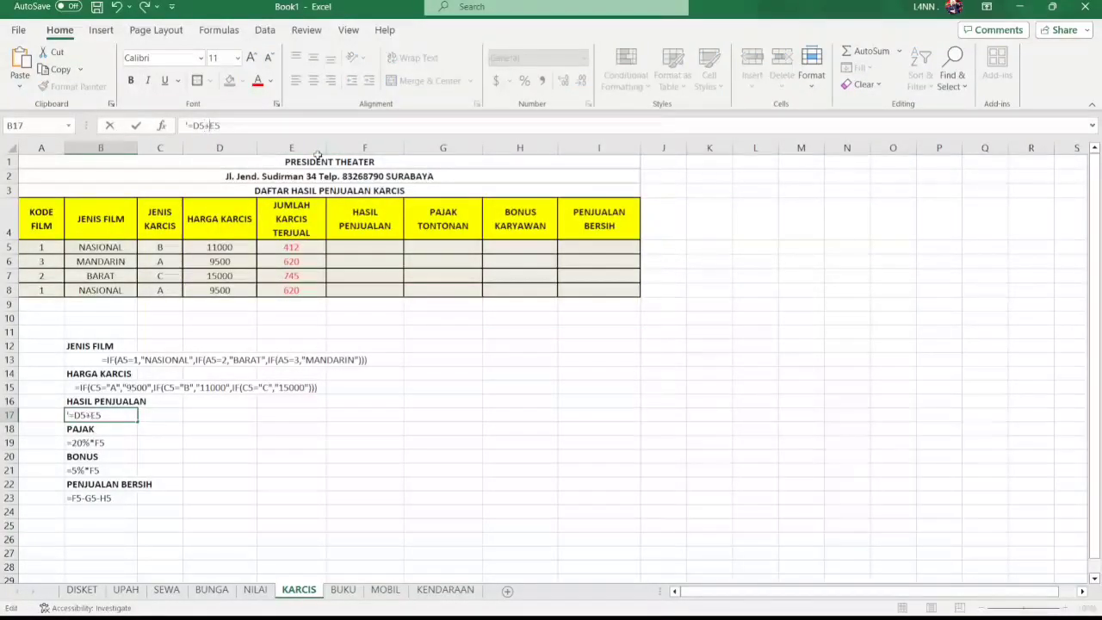
{"action": "left_click", "coordinate": [301, 366]}
Copy the formula text =D5+E5 from B17 into F5 as a working formula and fill it down to F8
{"action": "left_click", "coordinate": [363, 248]}
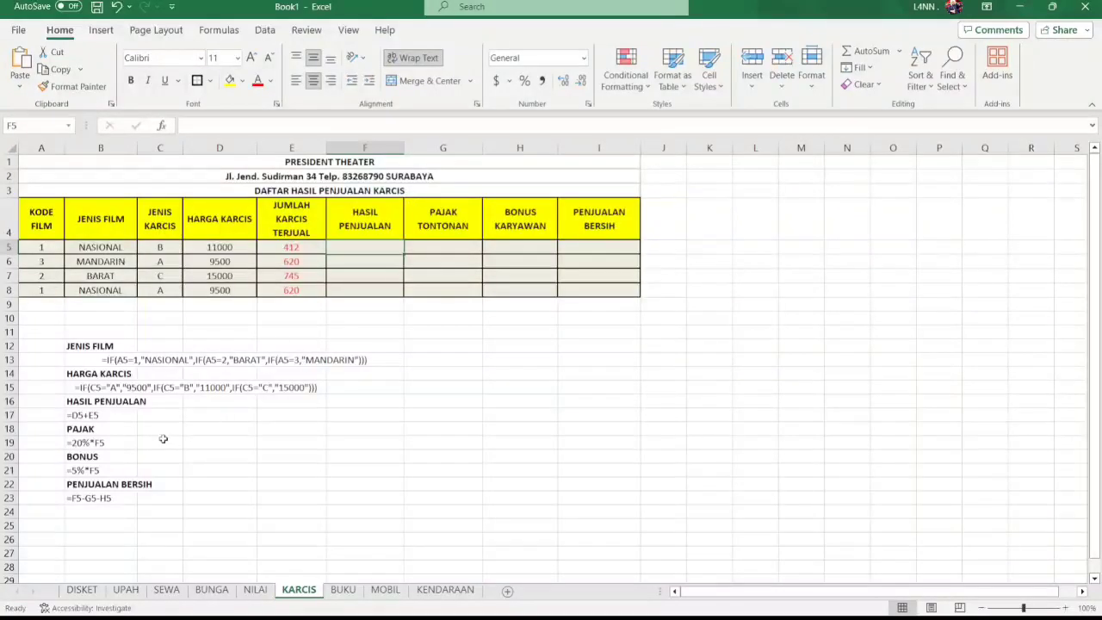
{"action": "left_click", "coordinate": [102, 415]}
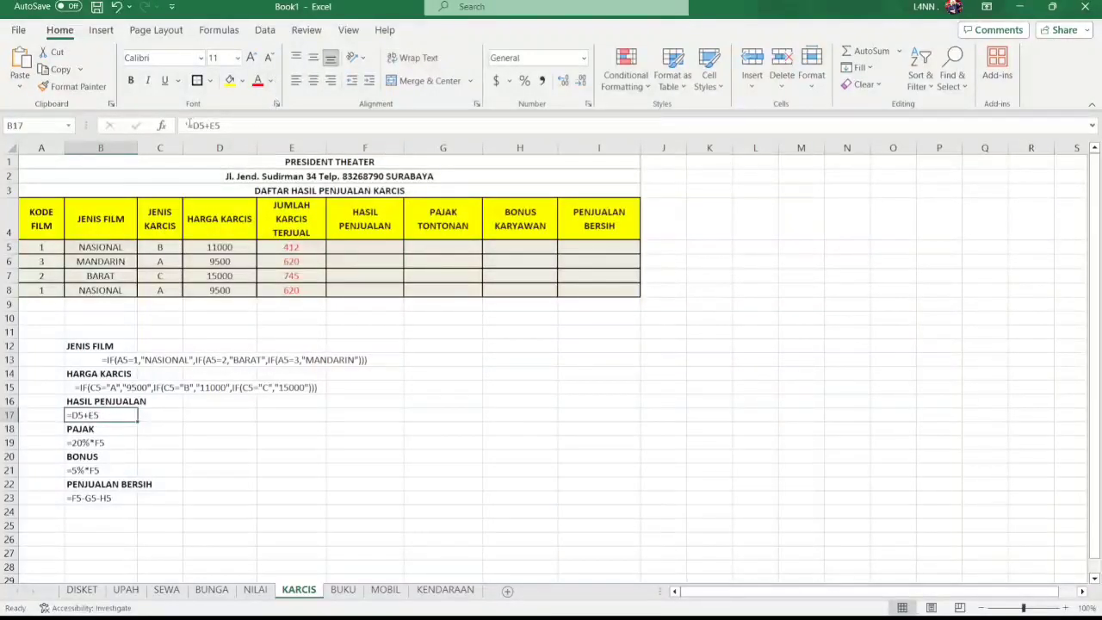
{"action": "left_click_drag", "start_coordinate": [187, 125], "coordinate": [221, 125]}
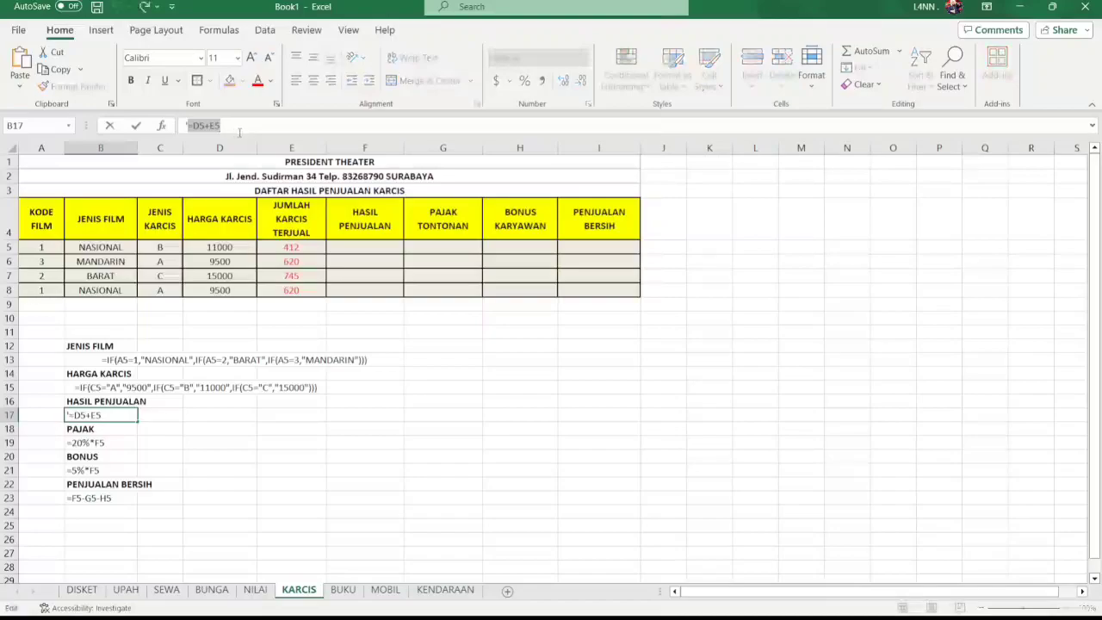
{"action": "left_click", "coordinate": [364, 247]}
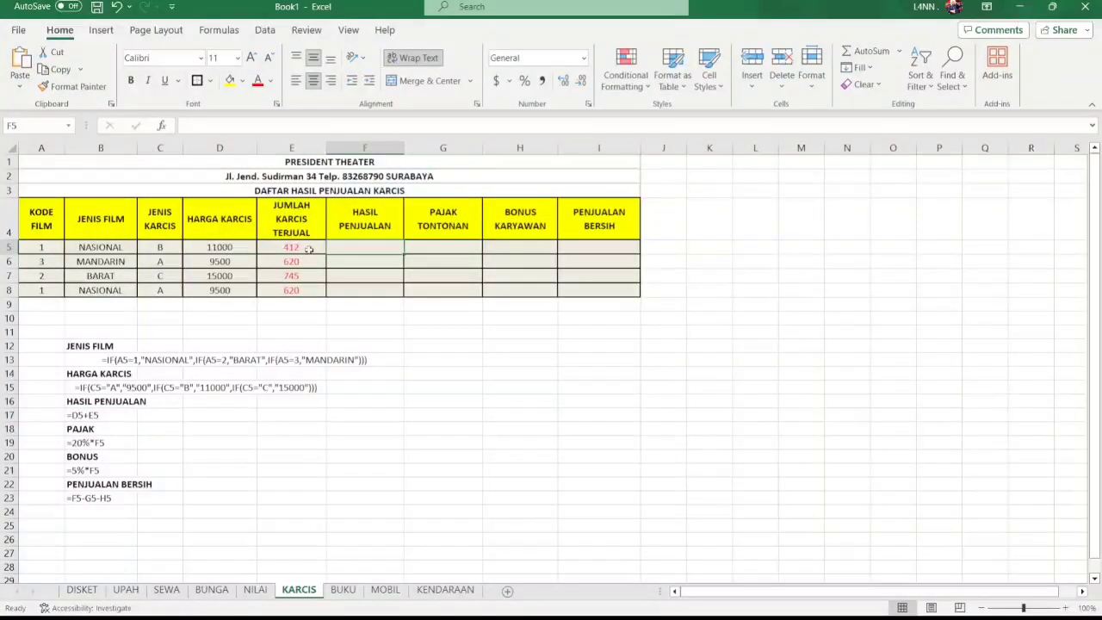
{"action": "key", "text": "ctrl+v"}
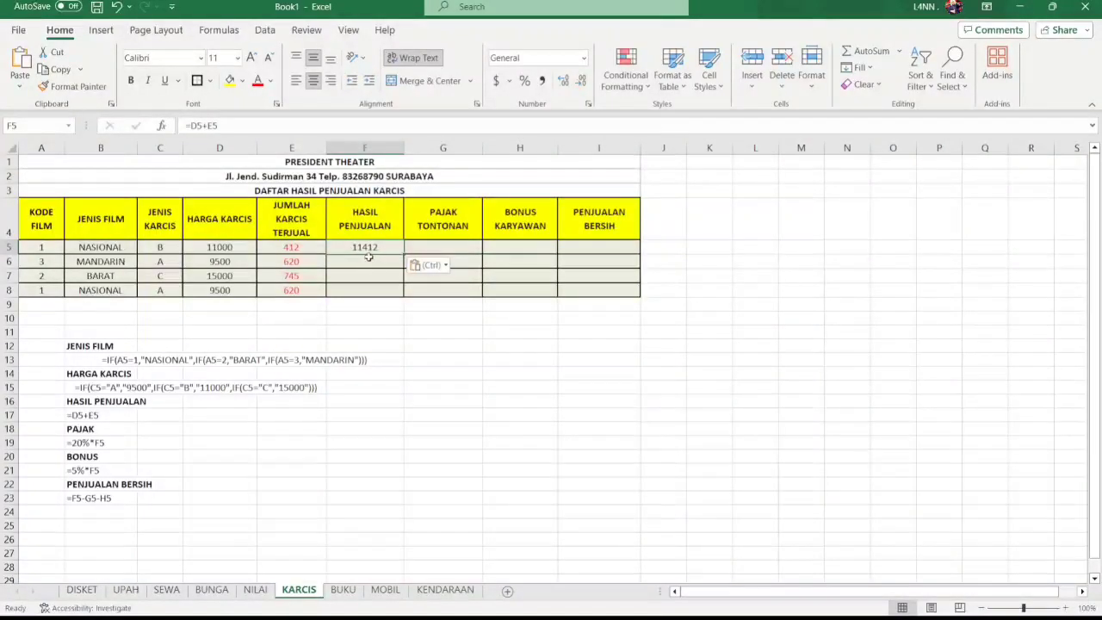
{"action": "left_click_drag", "start_coordinate": [402, 254], "coordinate": [400, 295]}
Copy the PAJAK formula text =20%*F5 from B19 into G5 as a working formula
{"action": "left_click", "coordinate": [433, 246]}
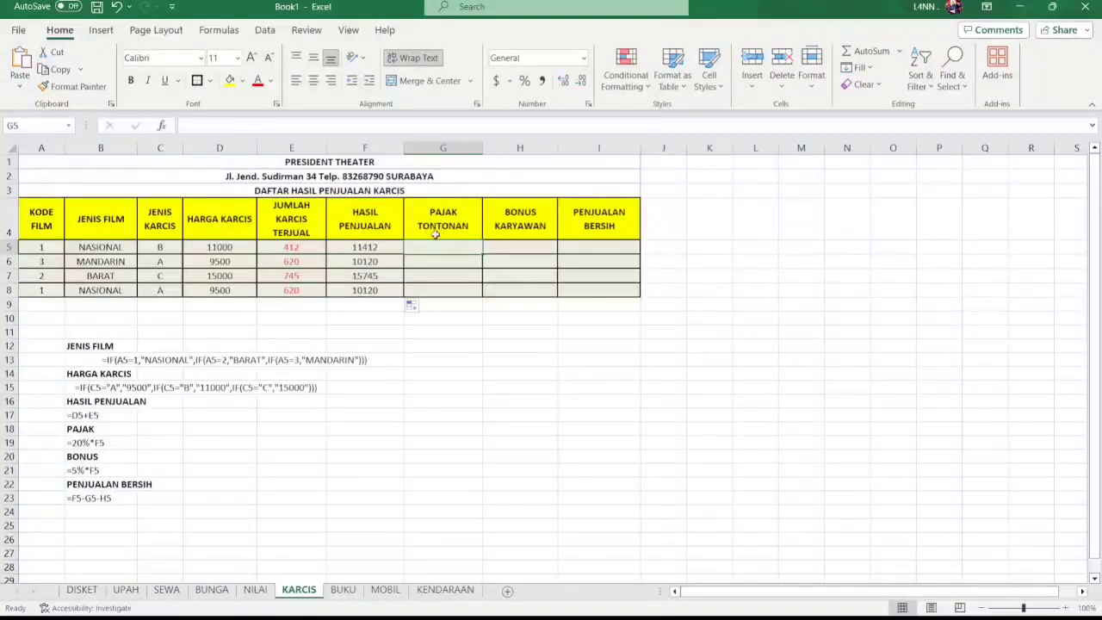
{"action": "left_click", "coordinate": [383, 247]}
{"action": "left_click", "coordinate": [120, 442]}
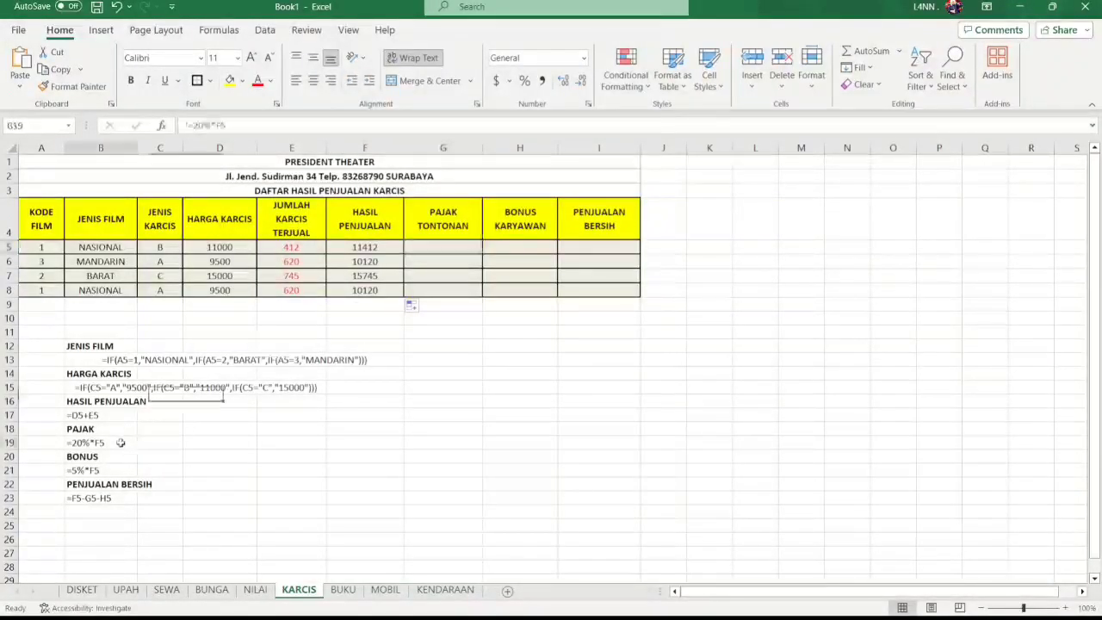
{"action": "left_click_drag", "start_coordinate": [187, 125], "coordinate": [231, 130]}
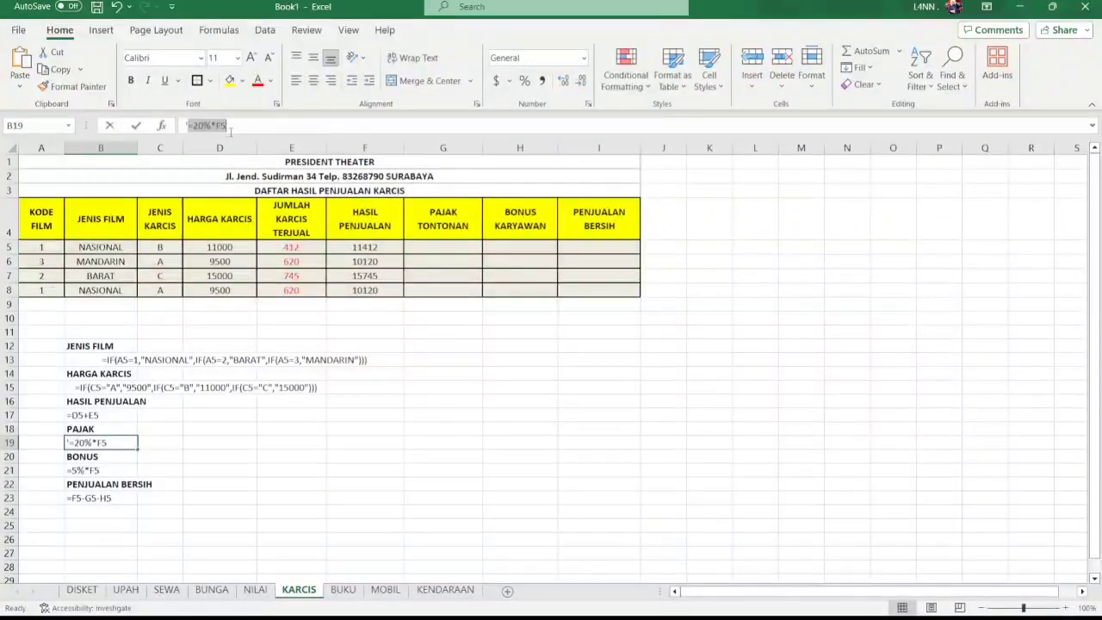
{"action": "left_click", "coordinate": [439, 249]}
{"action": "key", "text": "ctrl+v"}
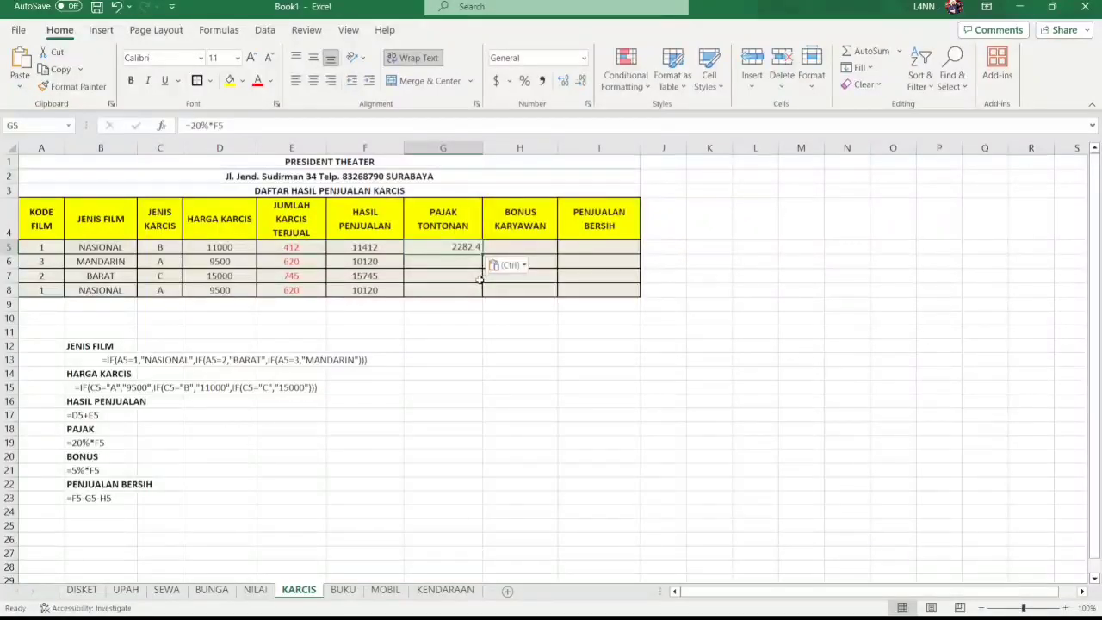
Fill the PAJAK TONTONAN formula from G5 down to G8 and centre the values horizontally
{"action": "key", "text": "alt+Tab"}
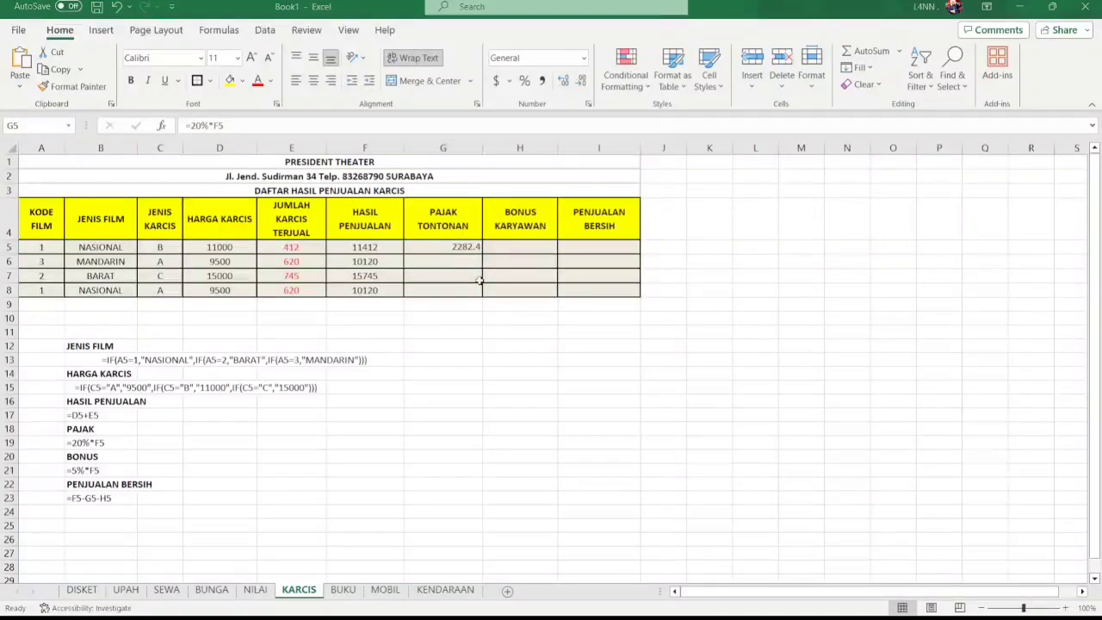
{"action": "key", "text": "alt+Tab"}
{"action": "left_click_drag", "start_coordinate": [481, 254], "coordinate": [474, 294]}
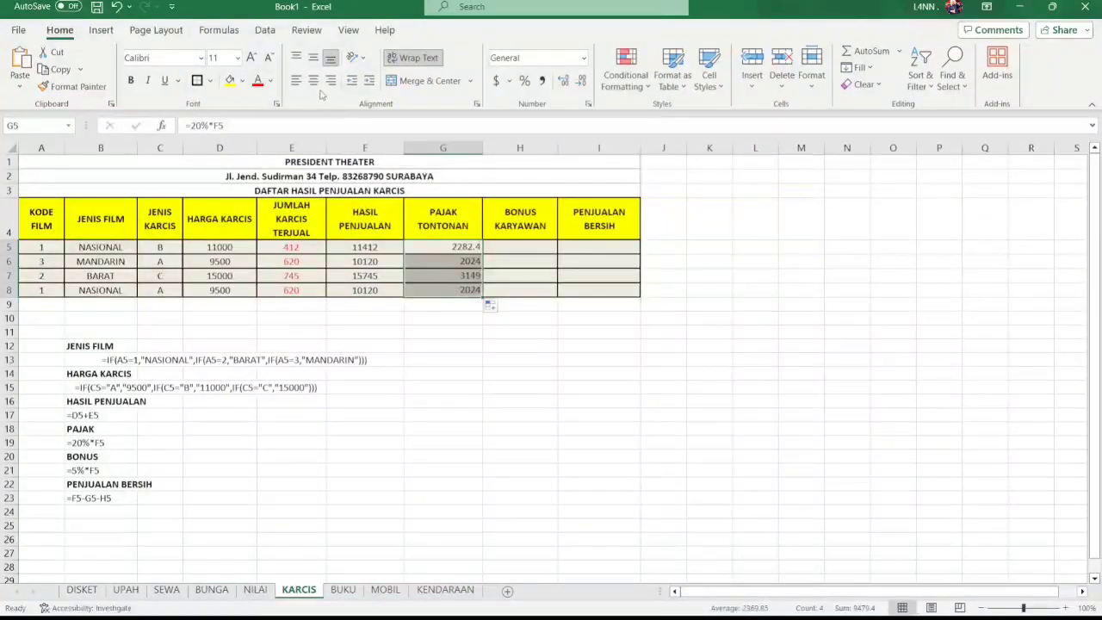
{"action": "left_click", "coordinate": [490, 323]}
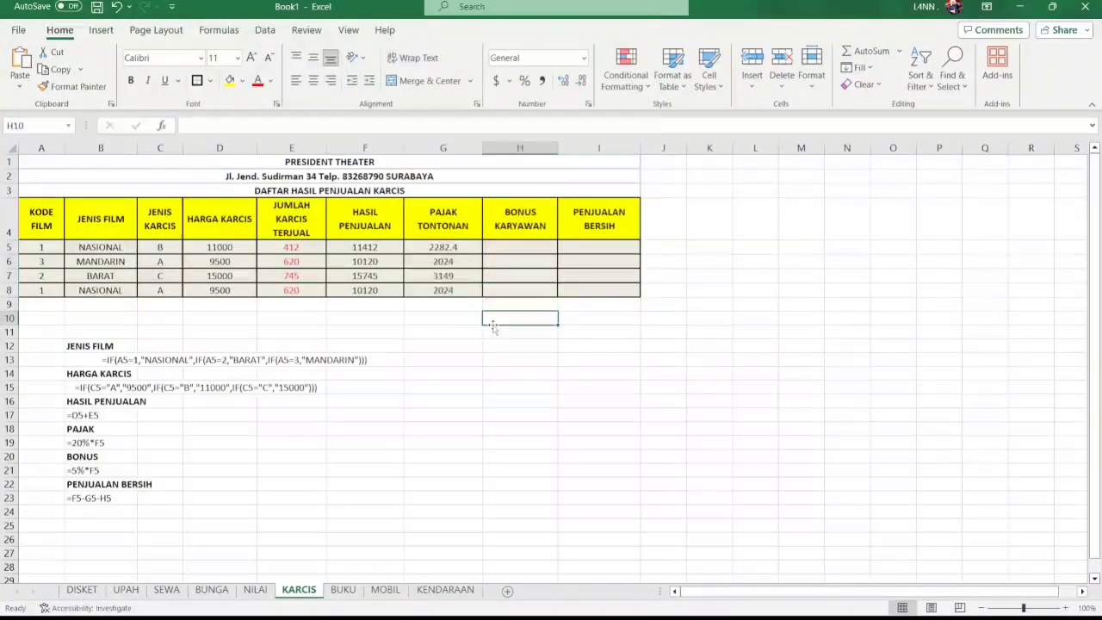
Copy the BONUS formula text =5%*F5 from B21 into H5 as a working formula
{"action": "left_click", "coordinate": [531, 247]}
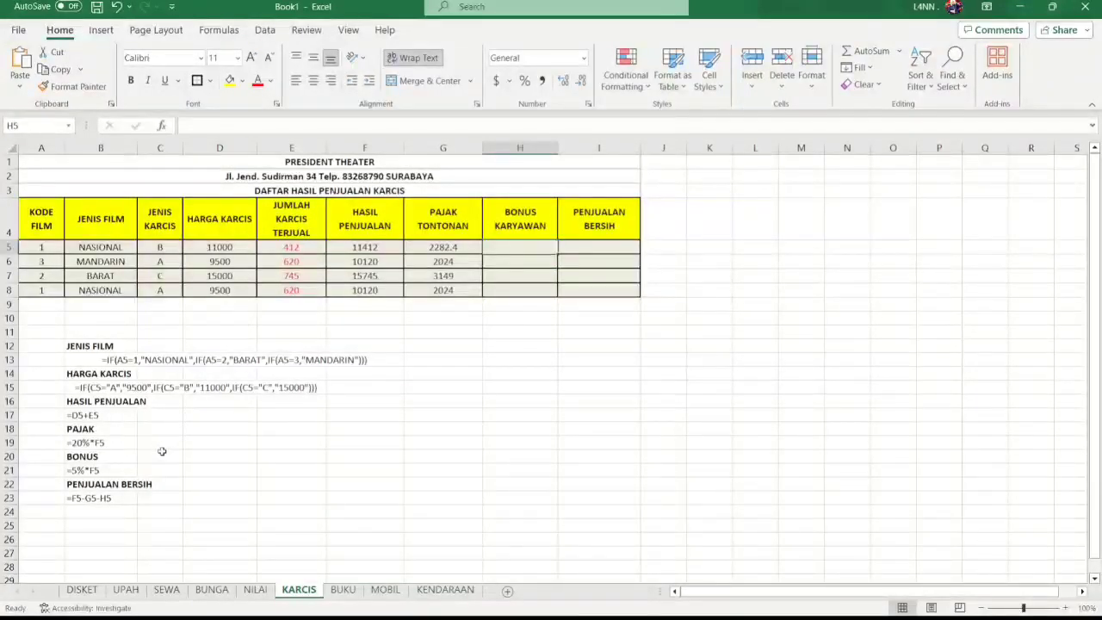
{"action": "left_click", "coordinate": [107, 472]}
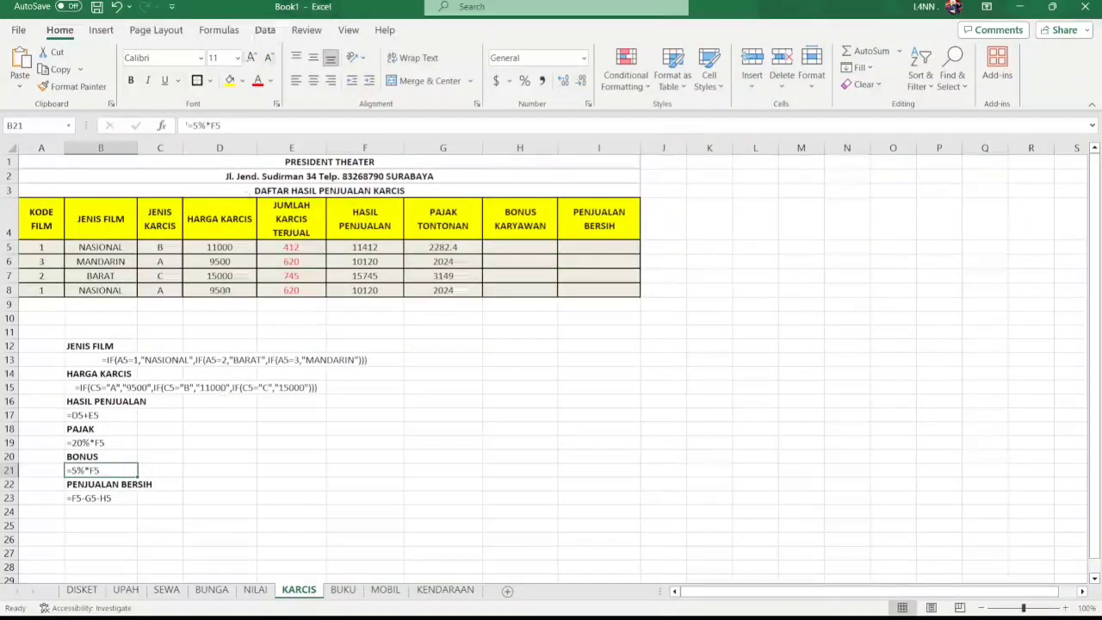
{"action": "left_click_drag", "start_coordinate": [189, 126], "coordinate": [222, 129]}
{"action": "key", "text": "ctrl+c"}
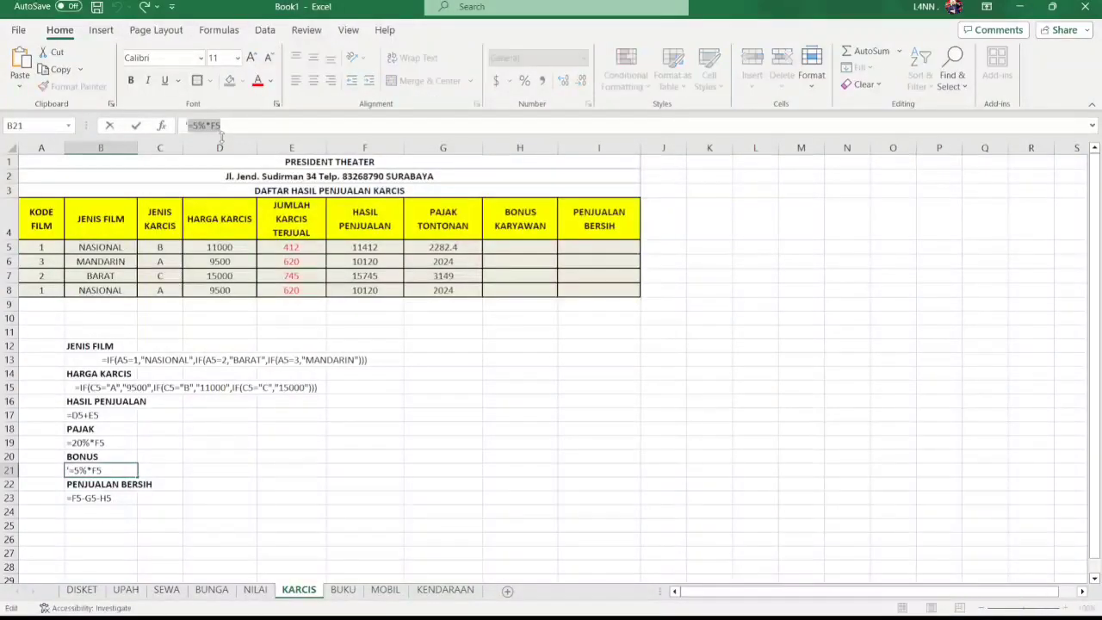
{"action": "left_click", "coordinate": [514, 249]}
{"action": "key", "text": "ctrl+v"}
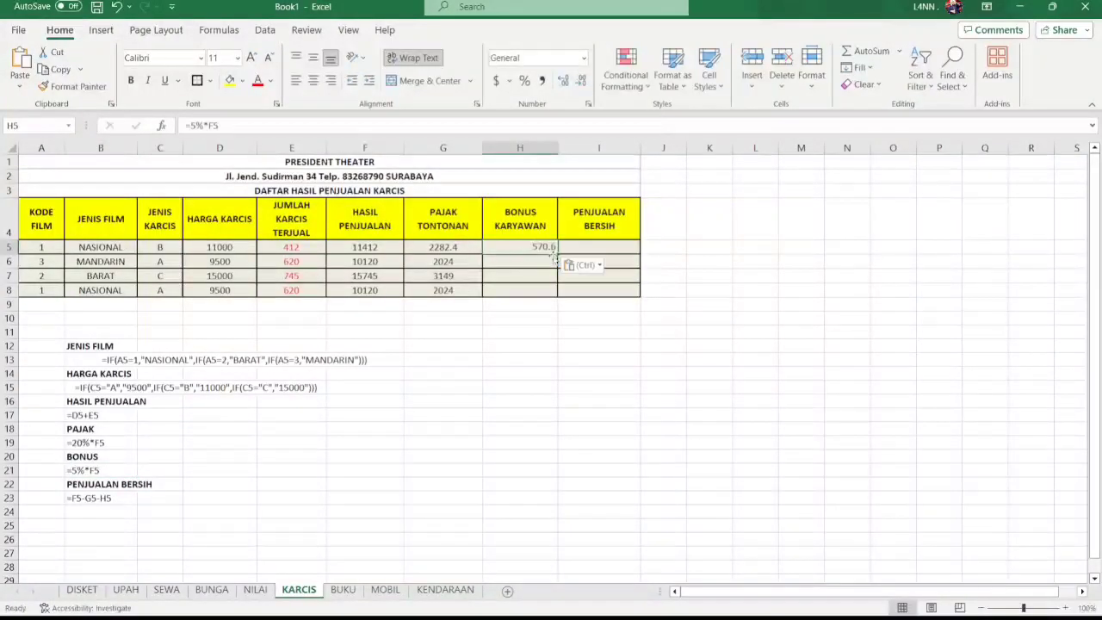
Fill the BONUS KARYAWAN formula from H5 down to H8 and centre the values in H5:H8
{"action": "left_click_drag", "start_coordinate": [557, 254], "coordinate": [559, 298]}
{"action": "left_click", "coordinate": [539, 300]}
{"action": "left_click_drag", "start_coordinate": [539, 250], "coordinate": [555, 290]}
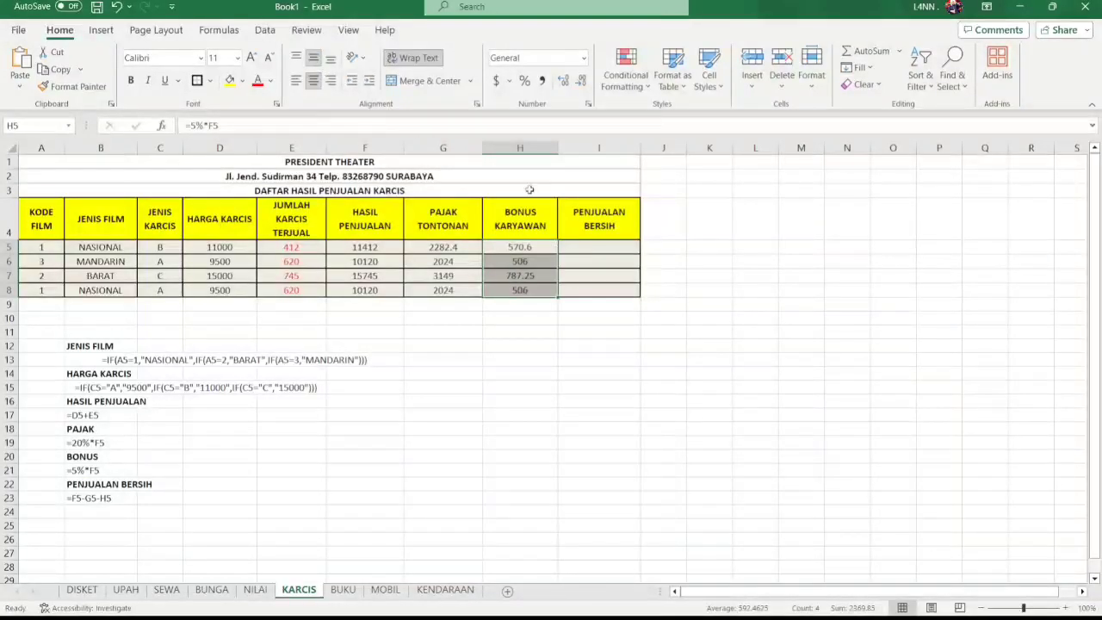
Copy the PENJUALAN BERSIH formula text =F5-G5-H5 from B23 into I5 as a working formula
{"action": "left_click", "coordinate": [627, 248]}
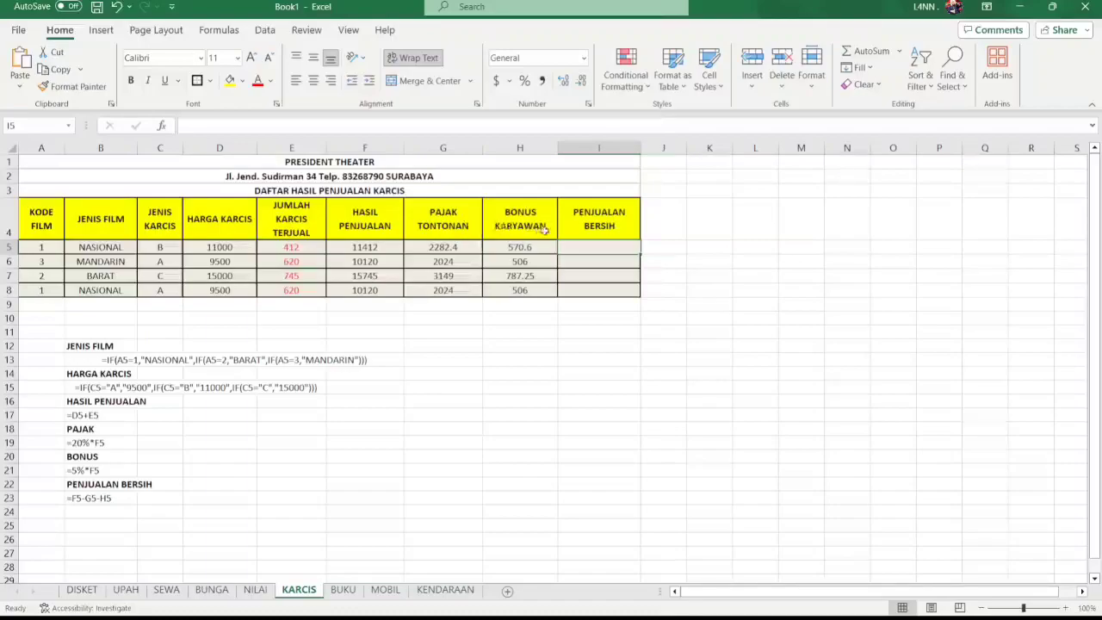
{"action": "left_click", "coordinate": [107, 498]}
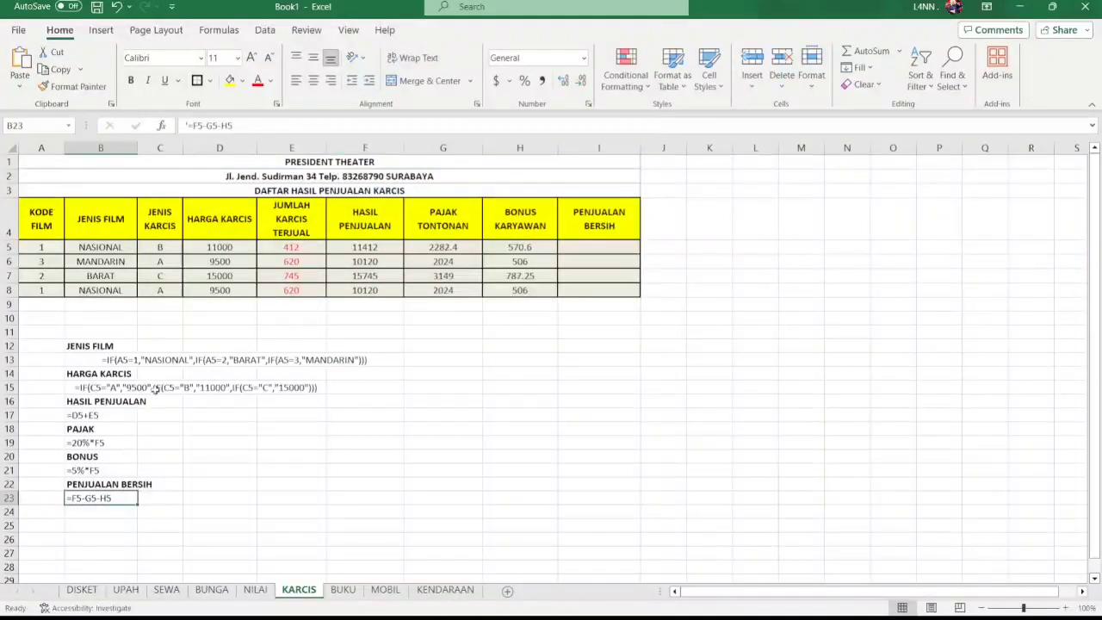
{"action": "left_click_drag", "start_coordinate": [186, 124], "coordinate": [240, 125]}
{"action": "key", "text": "ctrl+c"}
{"action": "left_click", "coordinate": [608, 244]}
{"action": "key", "text": "ctrl+v"}
Fill the PENJUALAN BERSIH formula from I5 down to I8 and centre the values in I5:I8
{"action": "left_click_drag", "start_coordinate": [640, 254], "coordinate": [639, 298]}
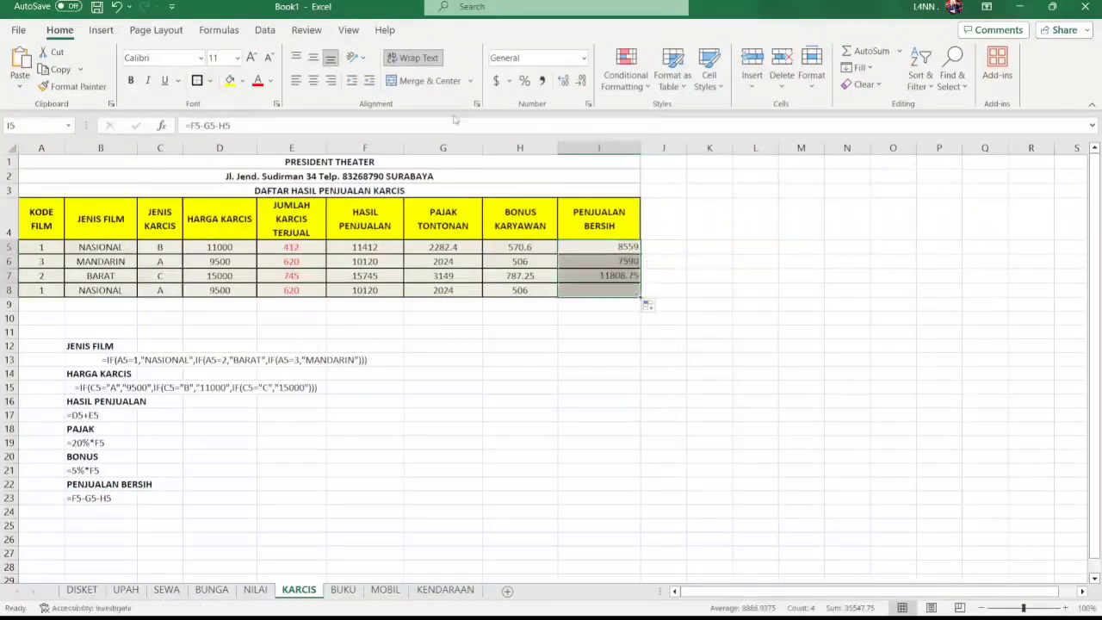
{"action": "left_click", "coordinate": [767, 290]}
{"action": "left_click", "coordinate": [663, 371]}
{"action": "left_click", "coordinate": [442, 318]}
{"action": "left_click", "coordinate": [344, 163]}
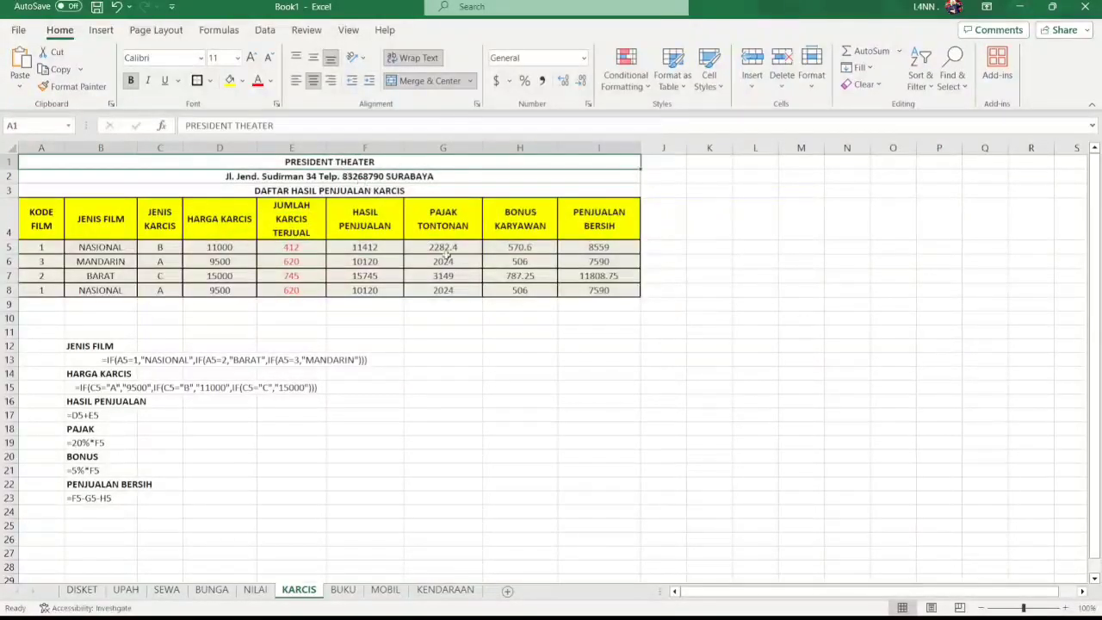
{"action": "left_click", "coordinate": [553, 344]}
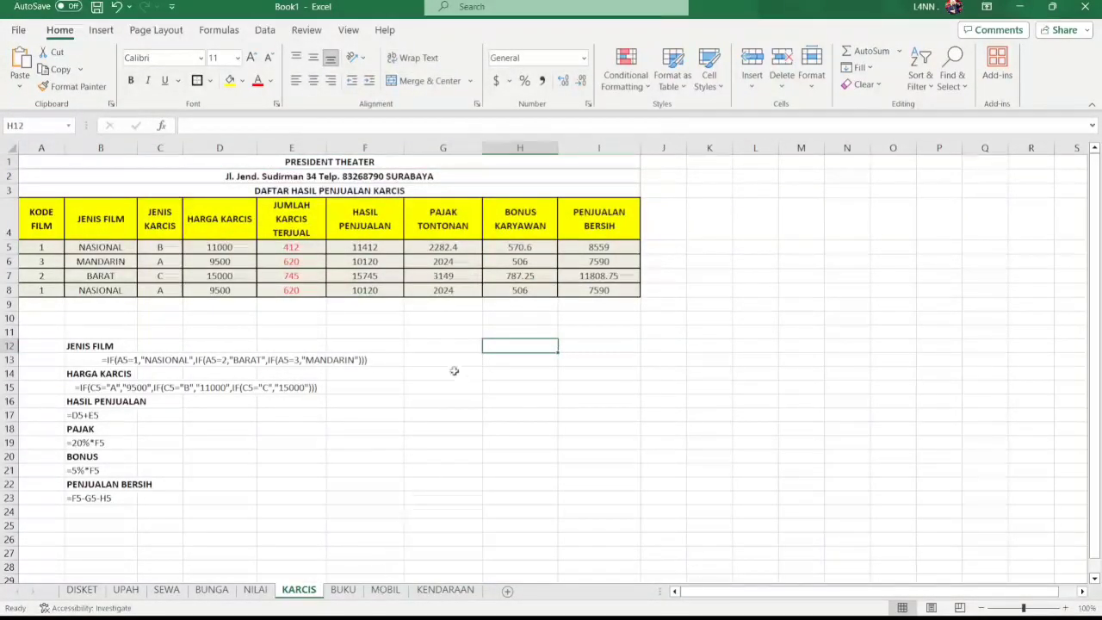
{"action": "left_click", "coordinate": [561, 332]}
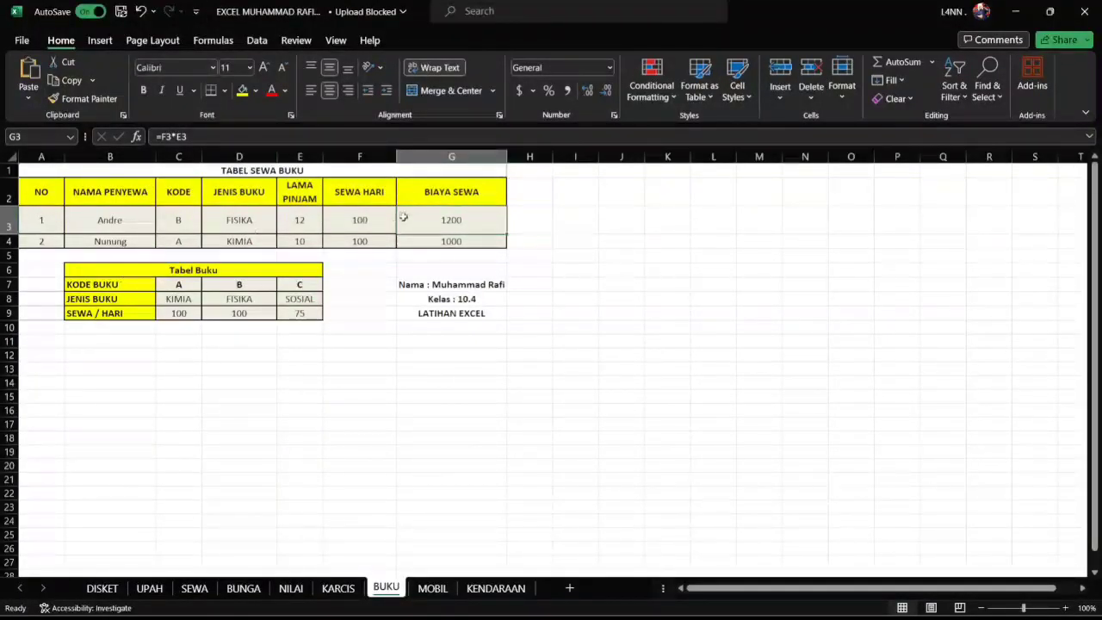
On the BUKU sheet, clear the JENIS BUKU, SEWA HARI and BIAYA SEWA cells in rows 3 and 4 of the rental table
{"action": "left_click", "coordinate": [230, 217]}
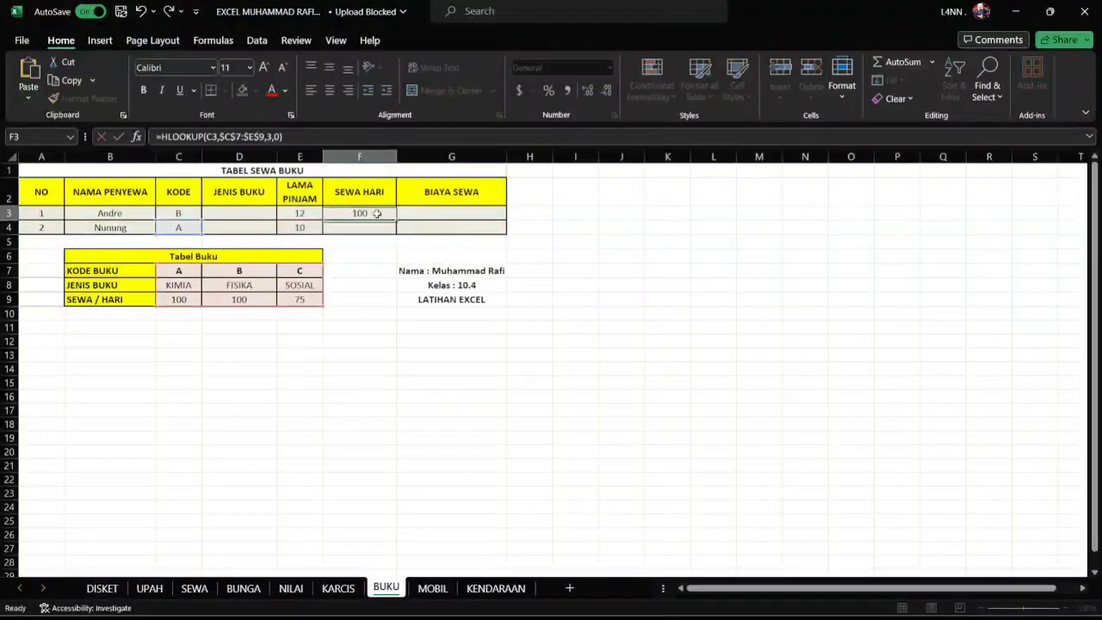
{"action": "key", "text": "BackSpace"}
{"action": "left_click", "coordinate": [297, 212]}
{"action": "left_click", "coordinate": [220, 211]}
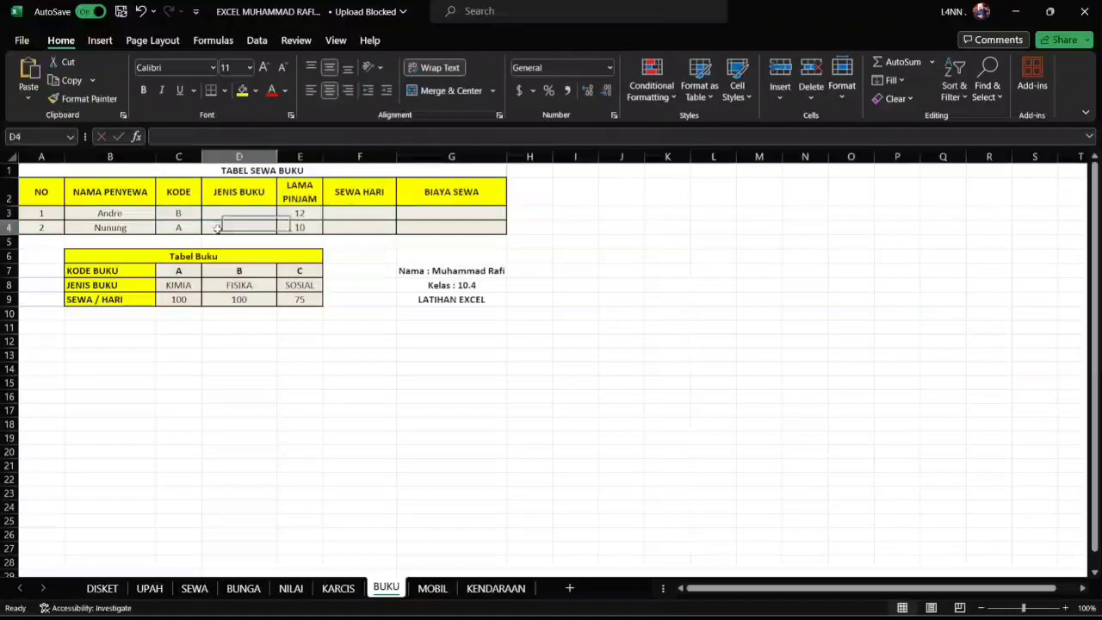
{"action": "left_click", "coordinate": [344, 224]}
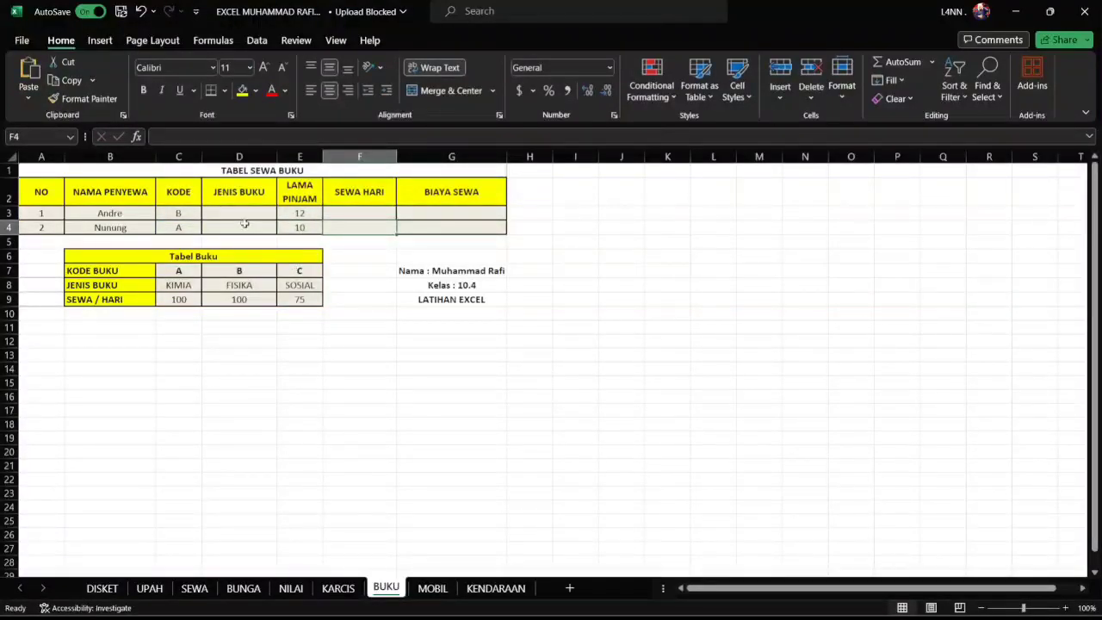
Examine the TABEL SEWA BUKU title, renter entries and column headings, and the Tabel Buku lookup data in B7:E9
{"action": "left_click", "coordinate": [263, 170]}
{"action": "left_click", "coordinate": [106, 210]}
{"action": "left_click", "coordinate": [112, 226]}
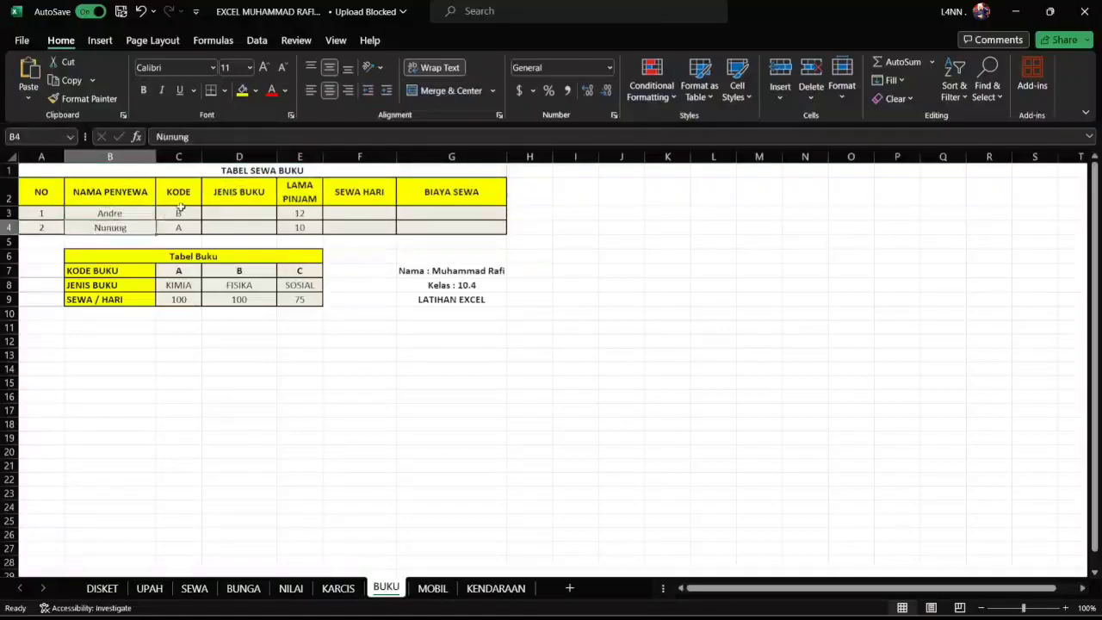
{"action": "left_click", "coordinate": [179, 210]}
{"action": "left_click", "coordinate": [250, 199]}
{"action": "left_click", "coordinate": [315, 186]}
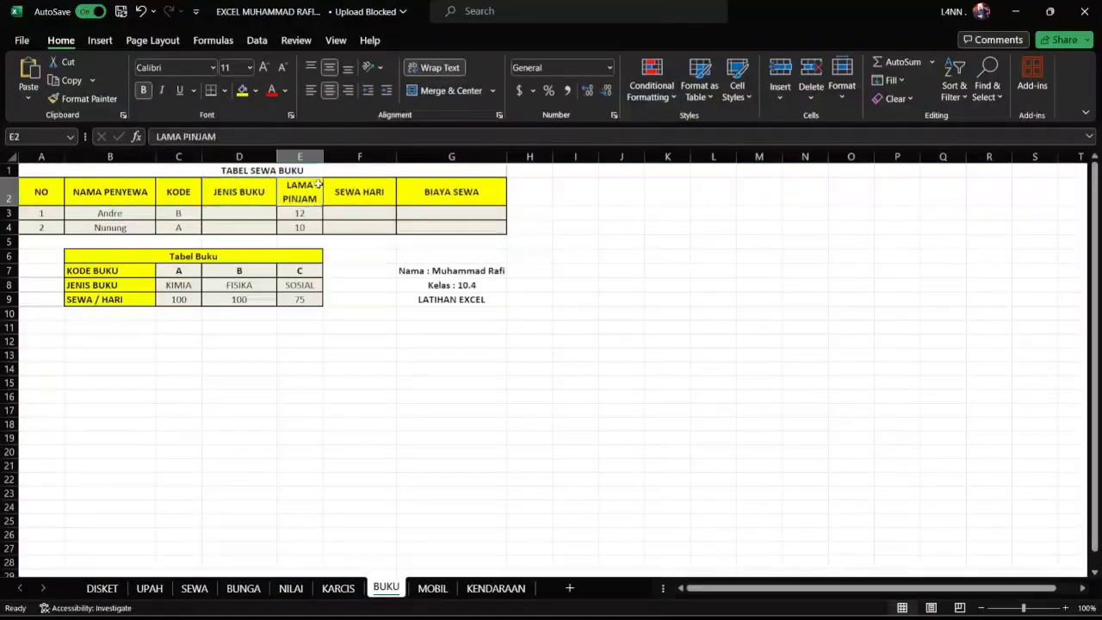
{"action": "left_click", "coordinate": [346, 190]}
{"action": "left_click", "coordinate": [449, 198]}
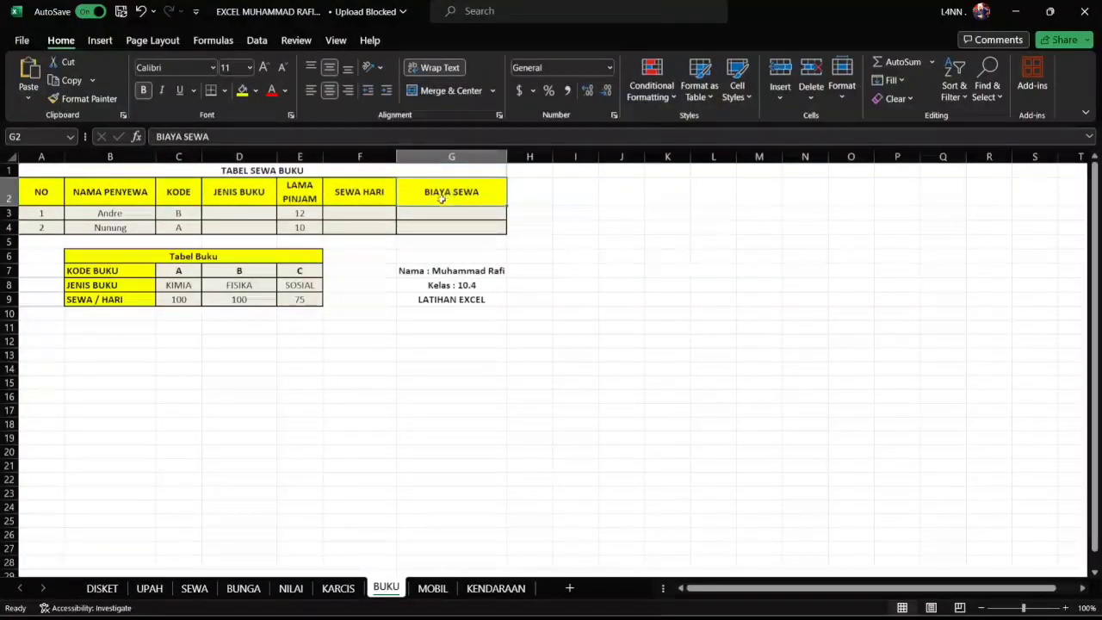
{"action": "left_click", "coordinate": [168, 260]}
{"action": "left_click_drag", "start_coordinate": [120, 272], "coordinate": [300, 299]}
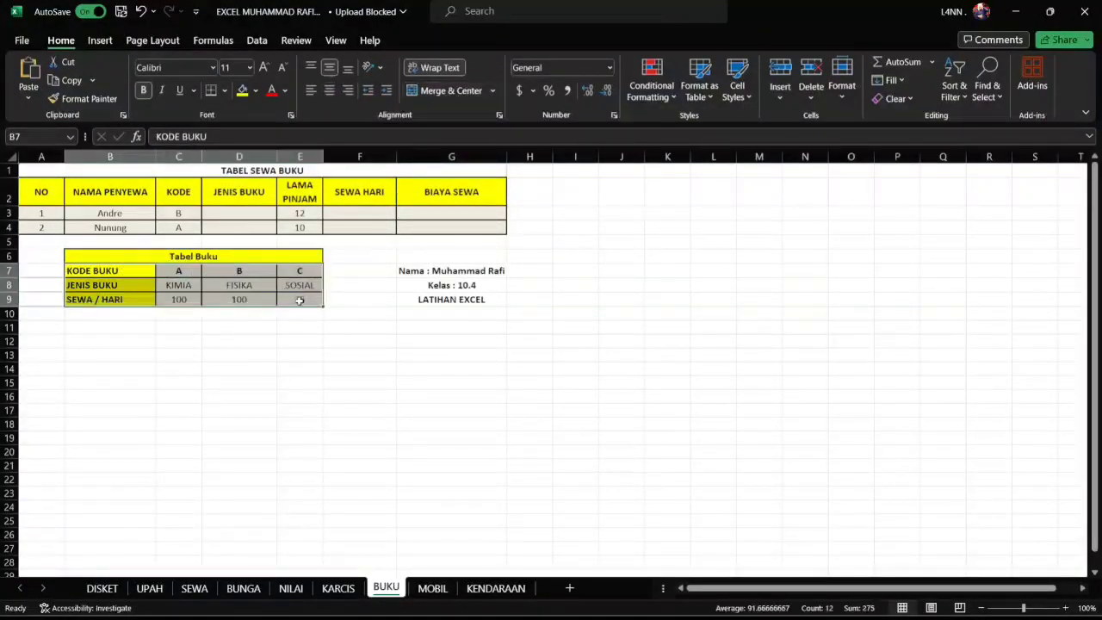
{"action": "left_click", "coordinate": [263, 339]}
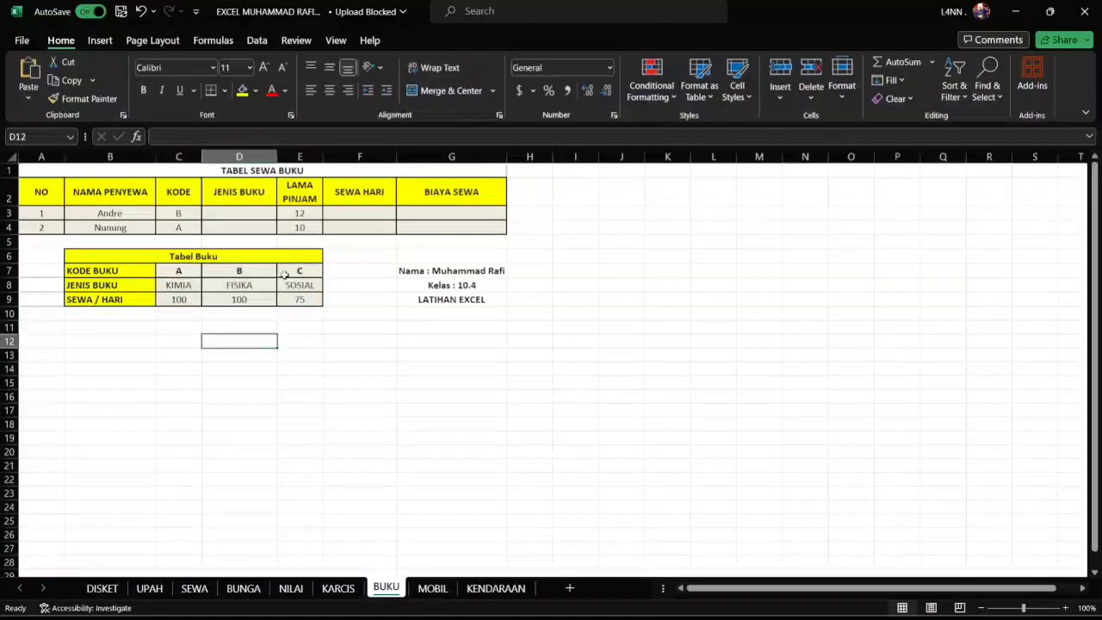
Examine the empty JENIS BUKU cell in D3 and the book codes and types in the Tabel Buku lookup table
{"action": "left_click", "coordinate": [258, 215]}
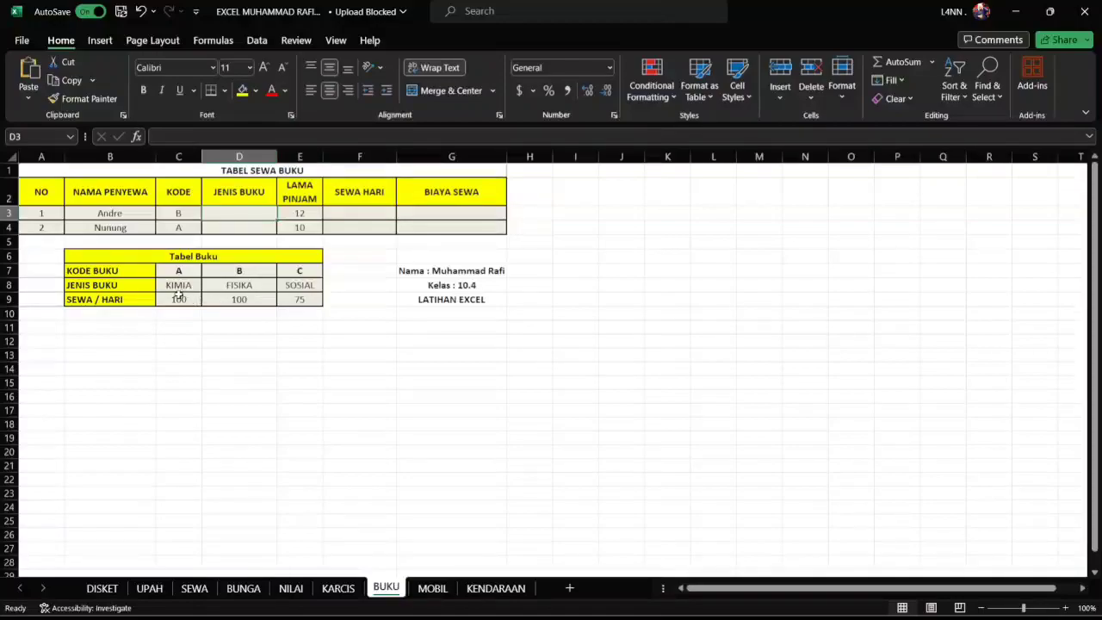
{"action": "left_click_drag", "start_coordinate": [186, 288], "coordinate": [274, 283]}
{"action": "left_click", "coordinate": [339, 298]}
{"action": "left_click", "coordinate": [222, 215]}
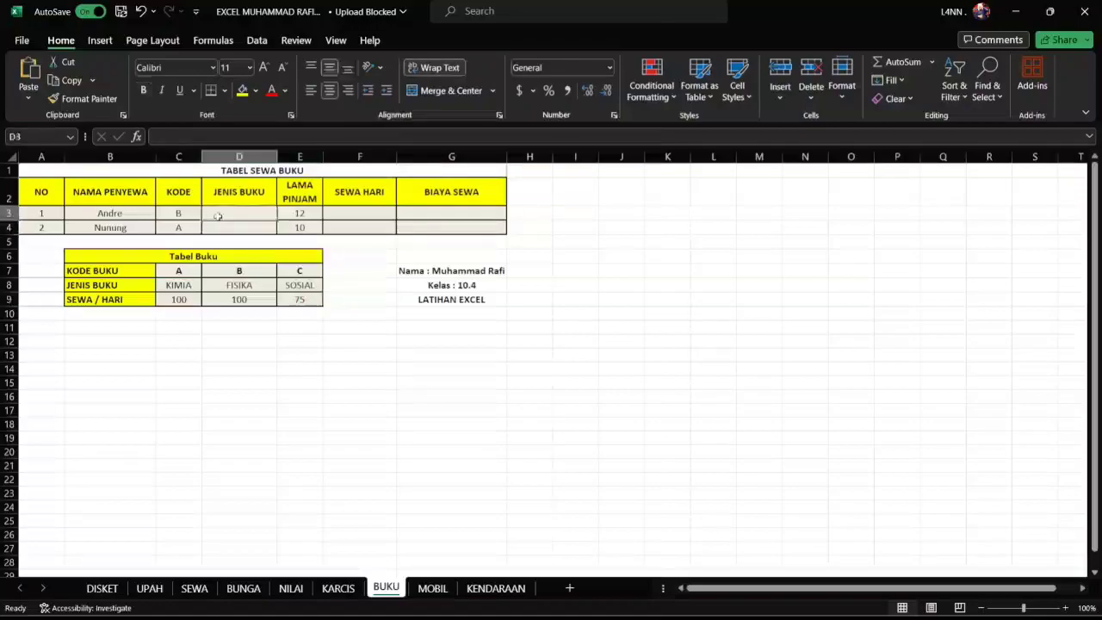
{"action": "left_click", "coordinate": [238, 272]}
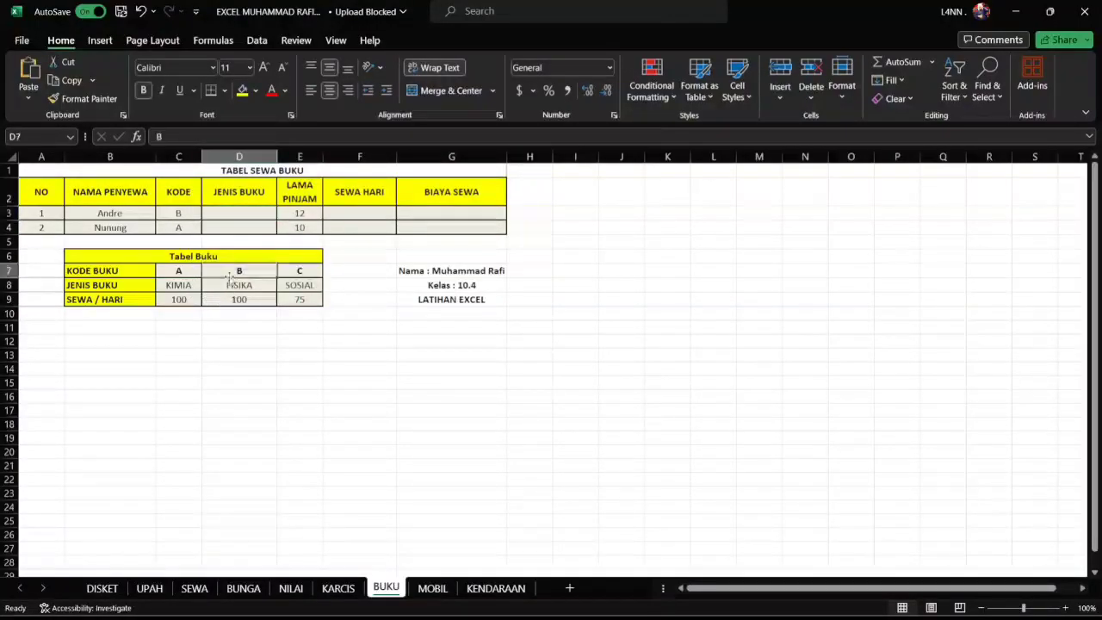
{"action": "left_click_drag", "start_coordinate": [241, 214], "coordinate": [240, 200]}
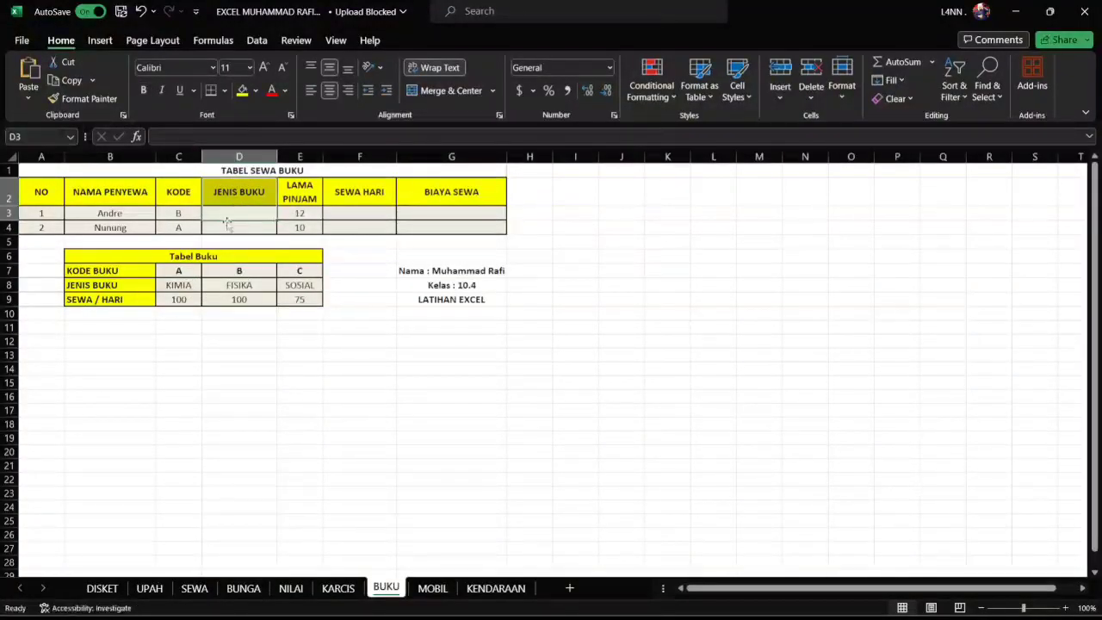
Enter the JENIS BUKU formula =HLOOKUP(C3,$C$7:$E$8,2,0) in D3, looking up the rental code in the Tabel Buku table
{"action": "left_click", "coordinate": [239, 217]}
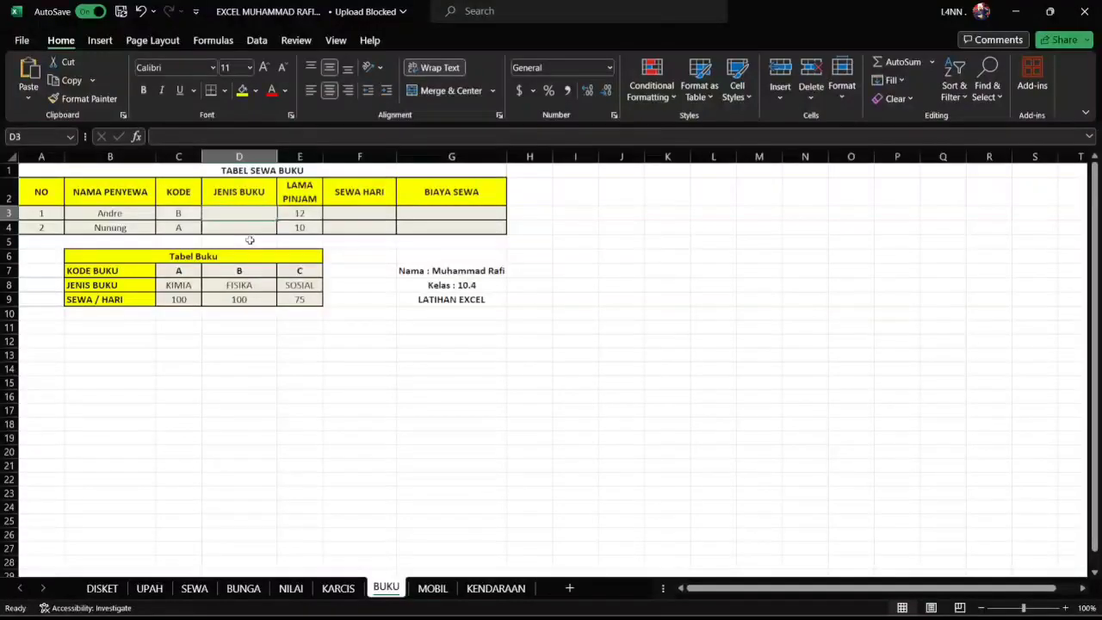
{"action": "type", "text": "="}
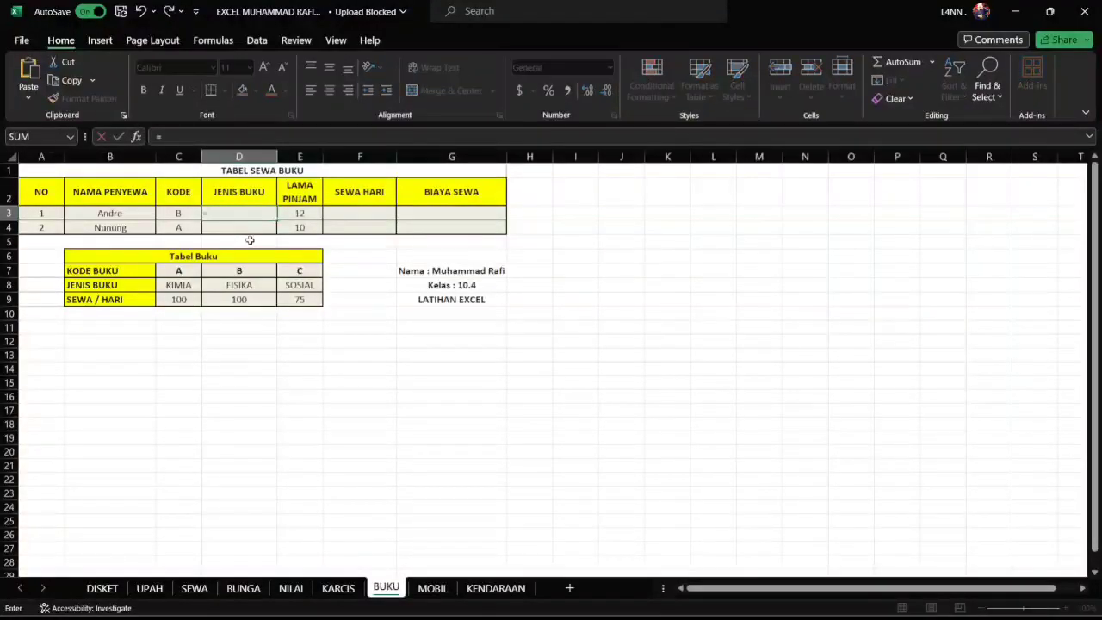
{"action": "type", "text": "HLOOKIU"}
{"action": "key", "text": "BackSpace"}
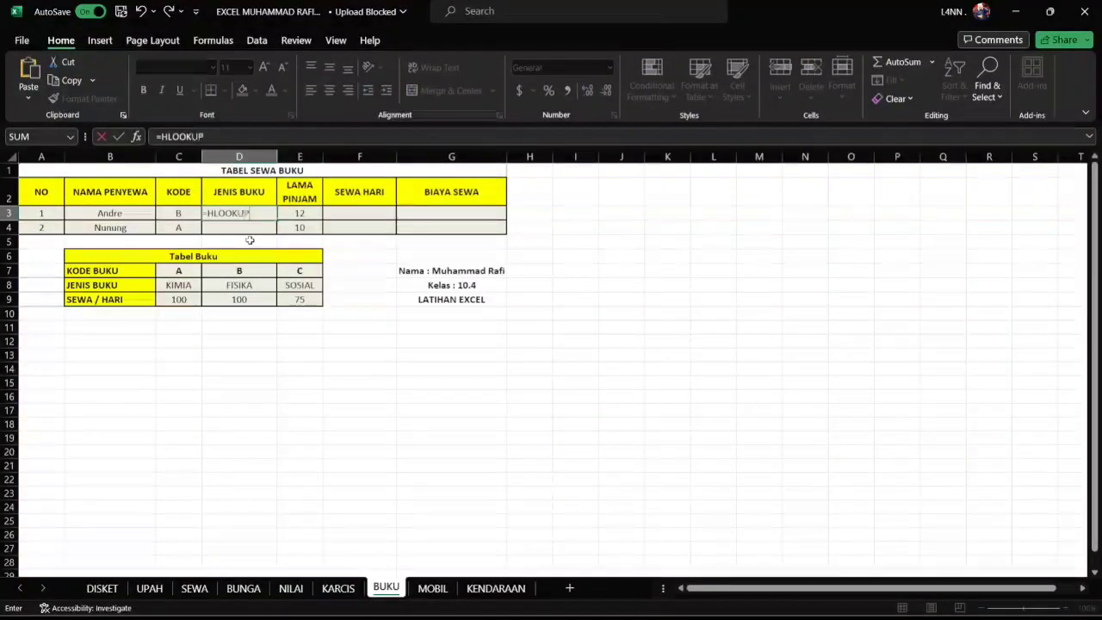
{"action": "type", "text": "UP("}
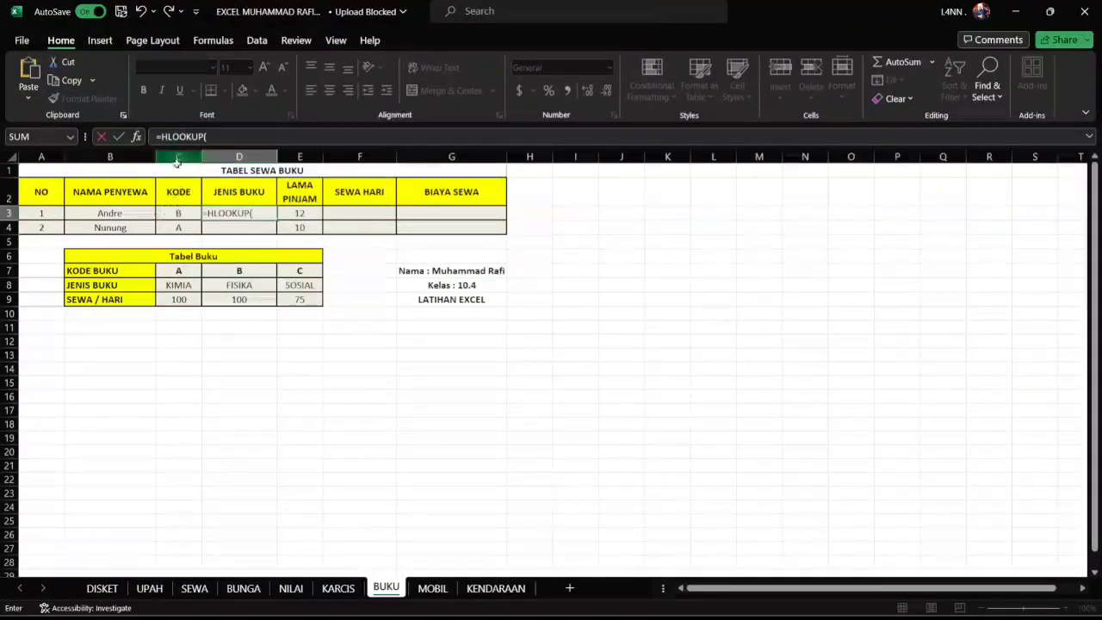
{"action": "left_click", "coordinate": [189, 218]}
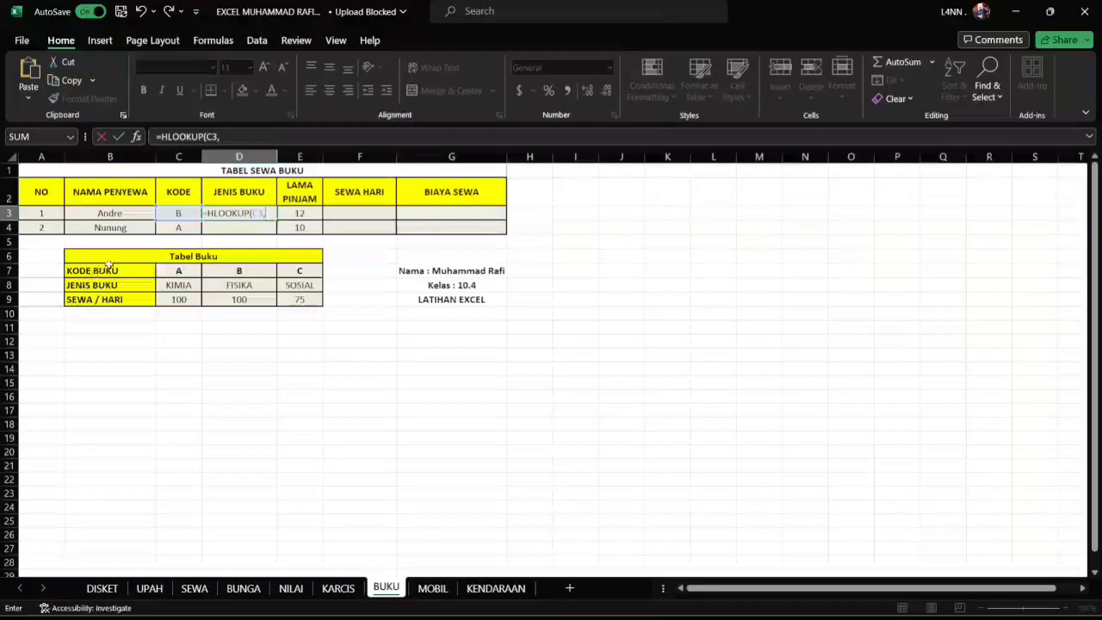
{"action": "left_click_drag", "start_coordinate": [172, 268], "coordinate": [311, 291]}
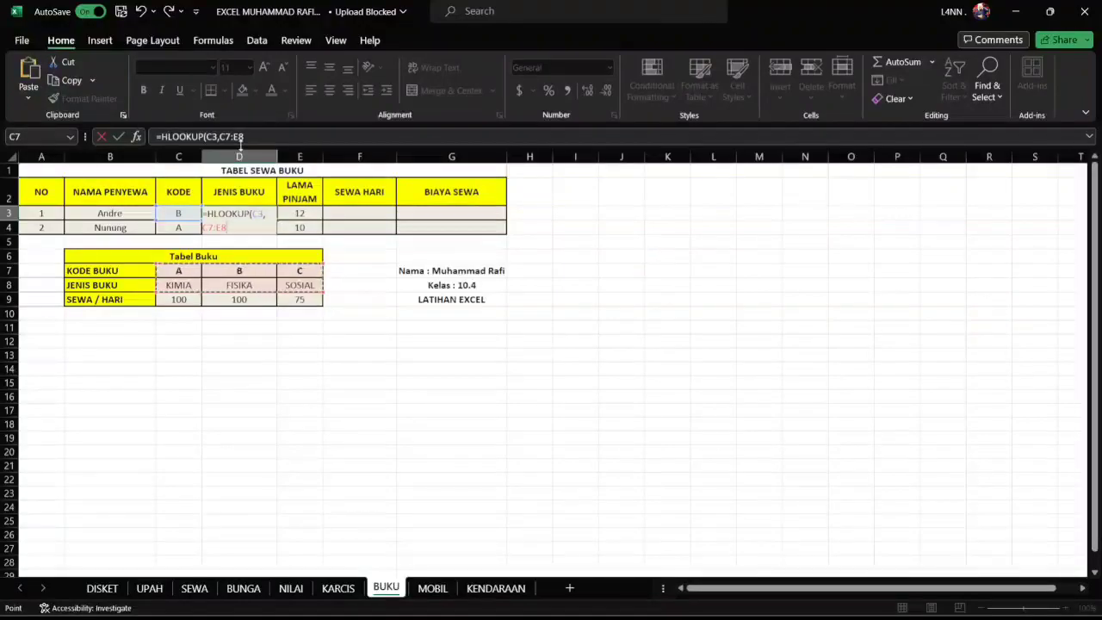
{"action": "key", "text": "F4"}
{"action": "left_click", "coordinate": [296, 139]}
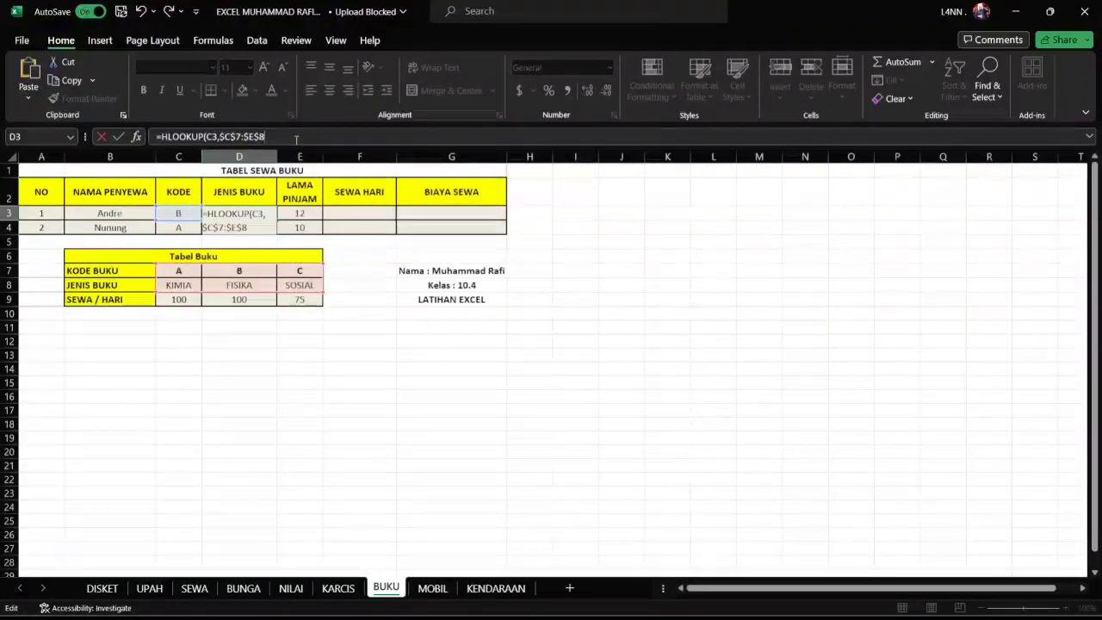
{"action": "type", "text": ",2,0)"}
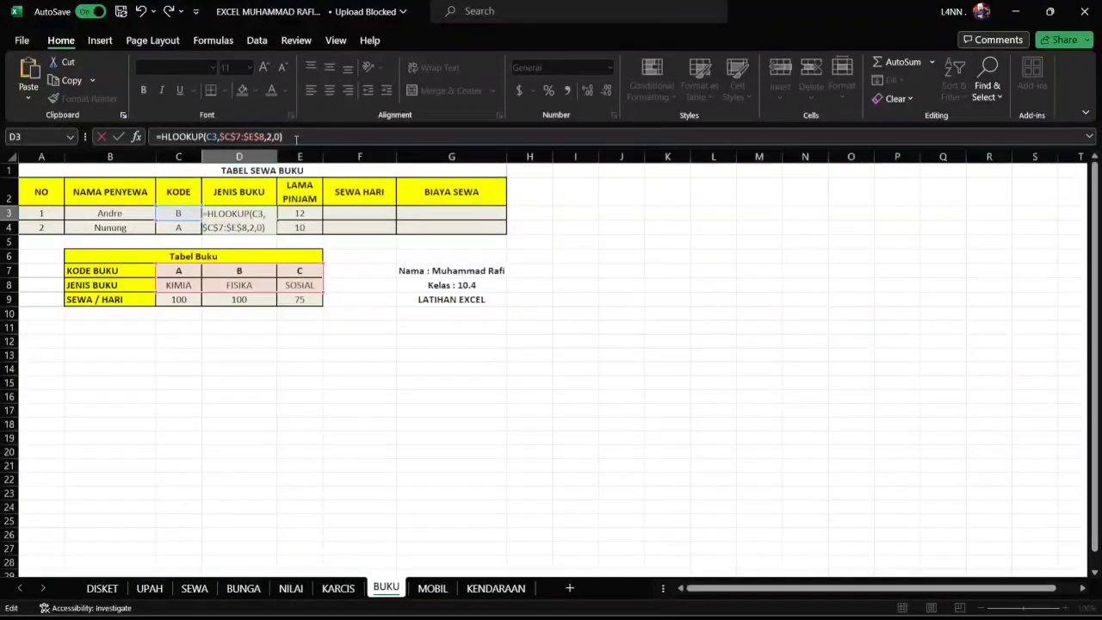
{"action": "key", "text": "Return"}
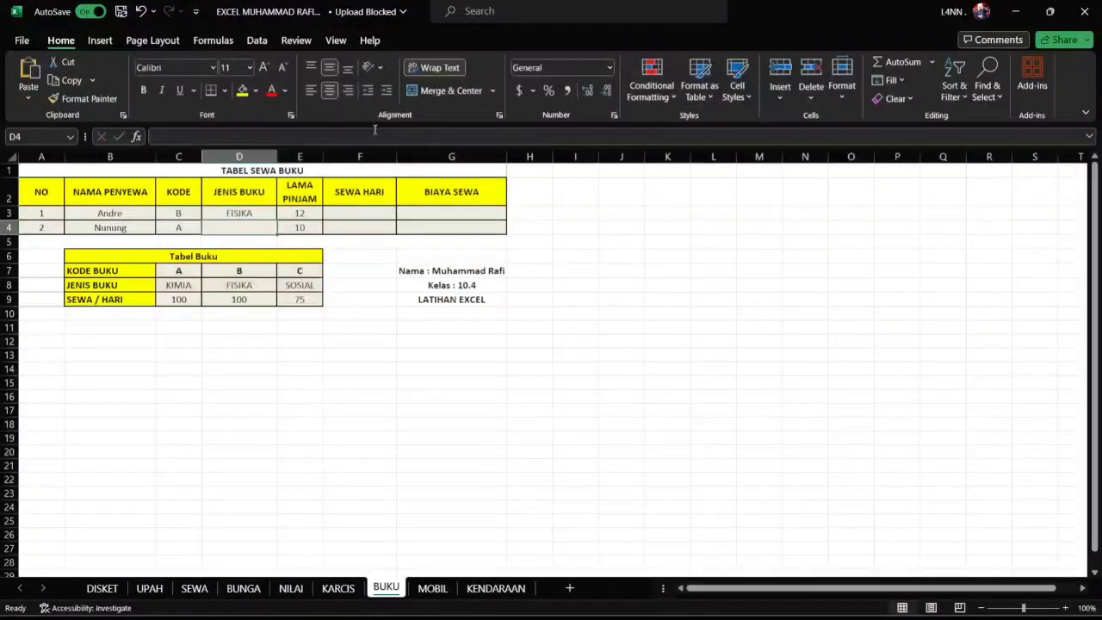
Check the D3 result against code B in the Tabel Buku table and fill the JENIS BUKU formula down to D4
{"action": "left_click", "coordinate": [239, 218]}
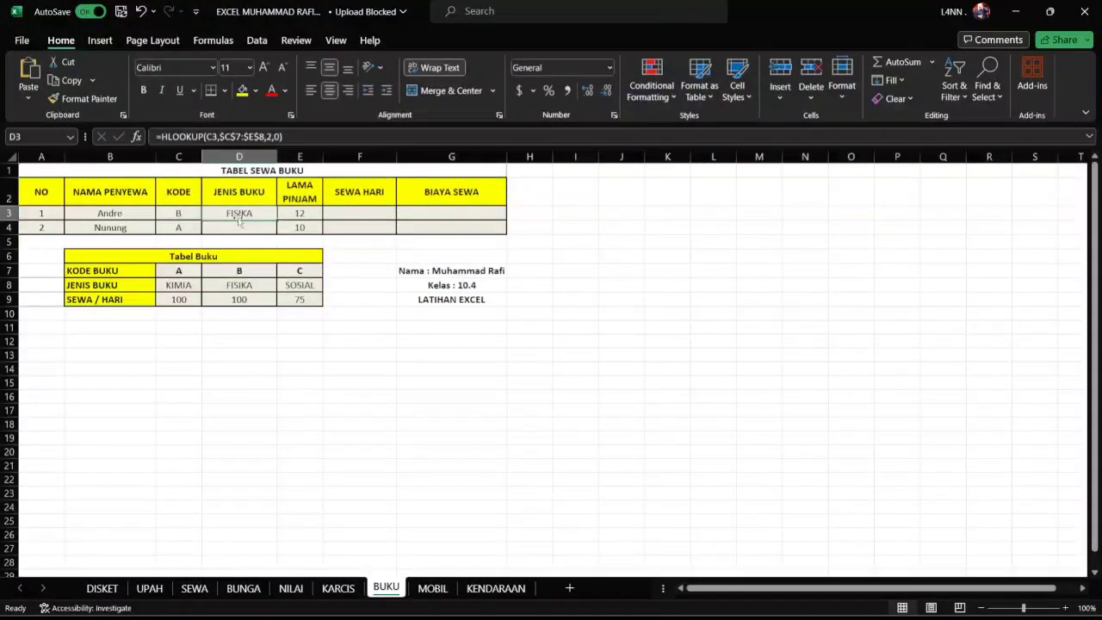
{"action": "left_click", "coordinate": [237, 272]}
{"action": "left_click", "coordinate": [241, 287]}
{"action": "left_click", "coordinate": [248, 273]}
{"action": "left_click", "coordinate": [248, 284]}
{"action": "left_click", "coordinate": [249, 272]}
{"action": "left_click", "coordinate": [270, 211]}
{"action": "left_click_drag", "start_coordinate": [277, 222], "coordinate": [277, 234]}
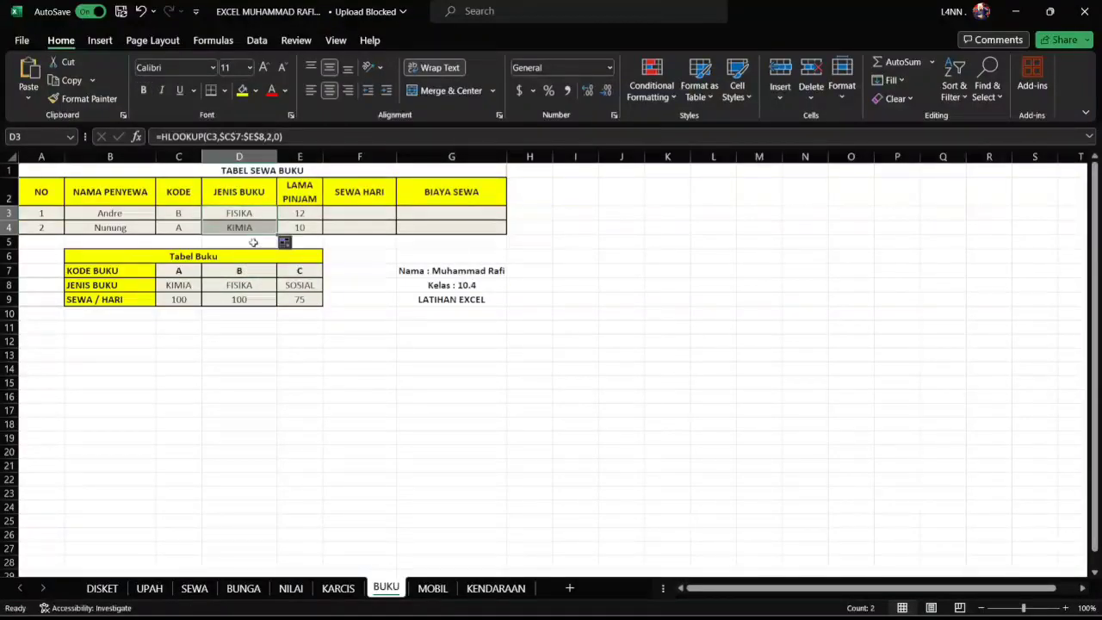
{"action": "left_click", "coordinate": [258, 242]}
Examine the LAMA PINJAM values in E3:E4 and the SEWA / HARI rates in C9:E9 that relate to the SEWA HARI column
{"action": "left_click", "coordinate": [363, 212]}
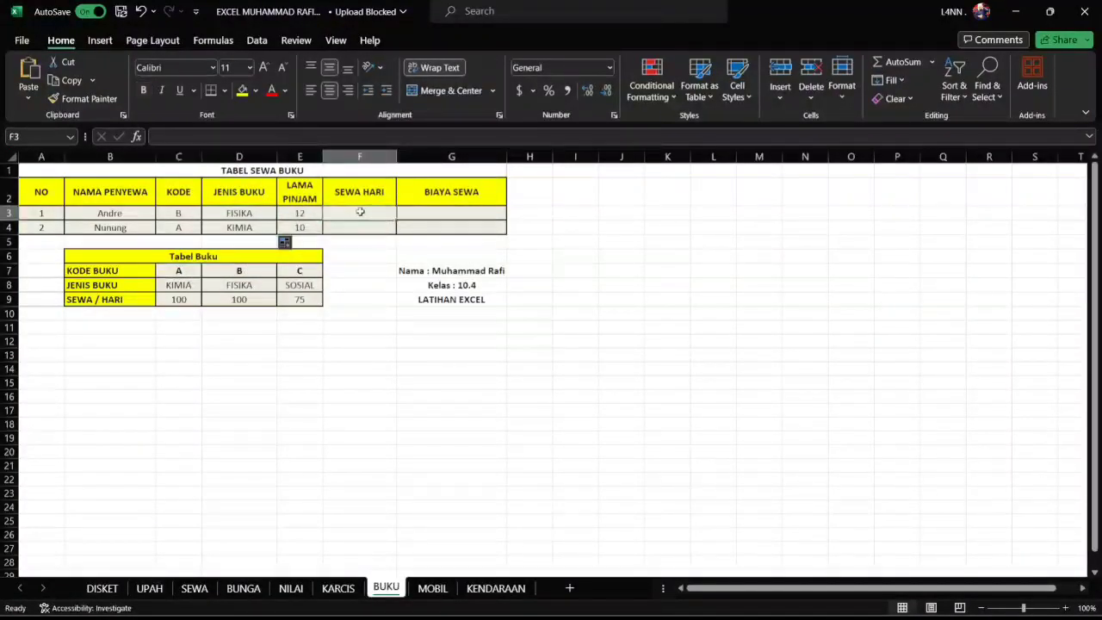
{"action": "left_click", "coordinate": [300, 212]}
{"action": "left_click", "coordinate": [336, 219]}
{"action": "left_click", "coordinate": [304, 227]}
{"action": "left_click", "coordinate": [112, 213]}
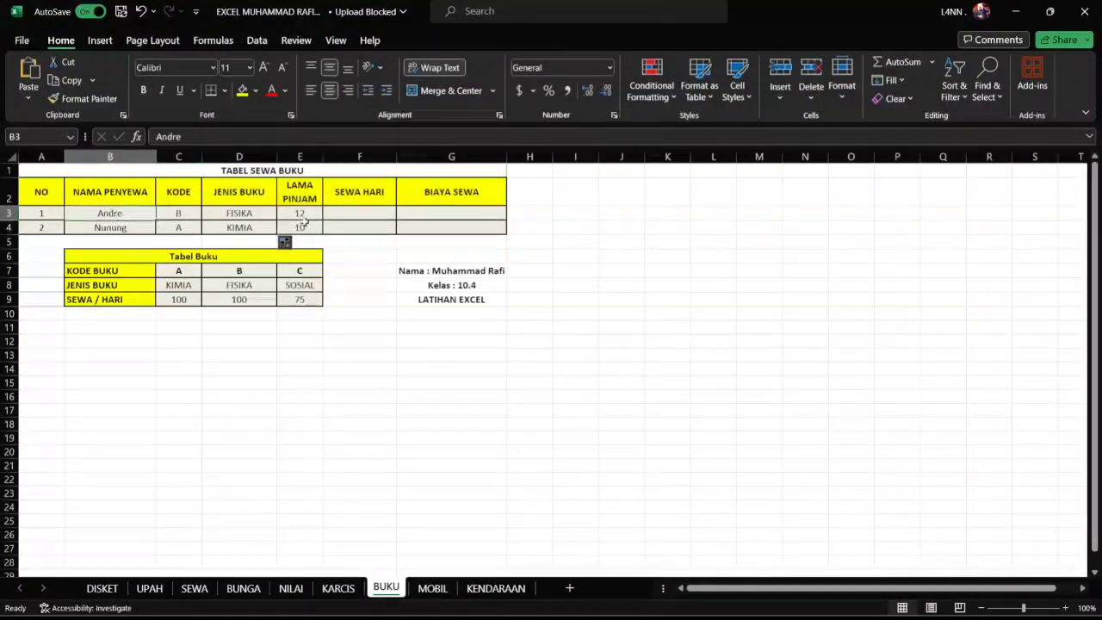
{"action": "left_click", "coordinate": [335, 219]}
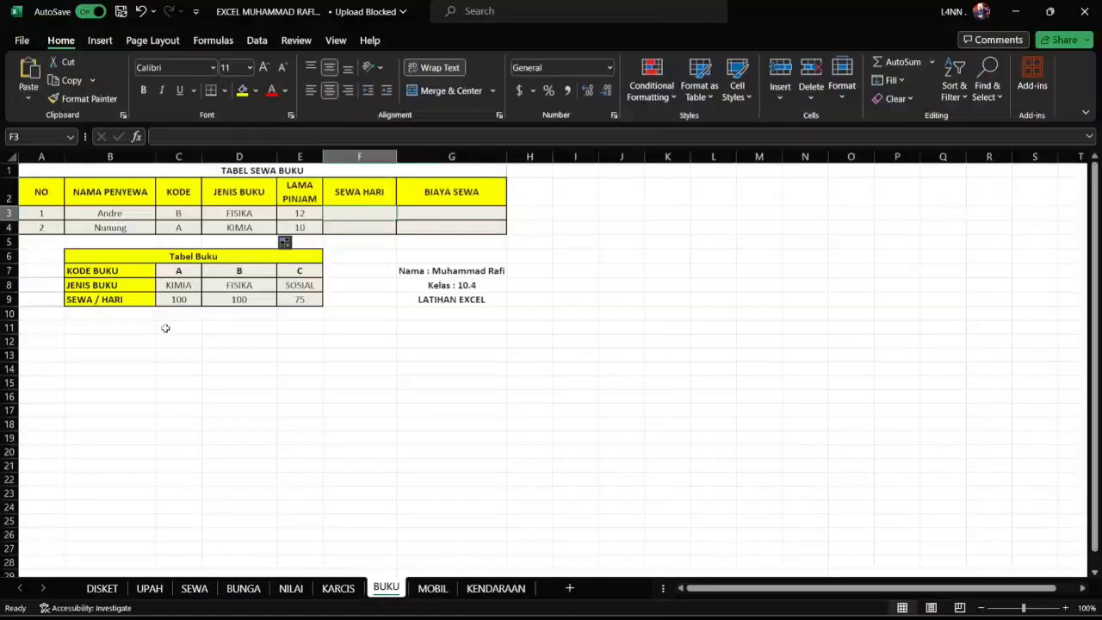
{"action": "left_click", "coordinate": [143, 303]}
{"action": "left_click", "coordinate": [177, 300]}
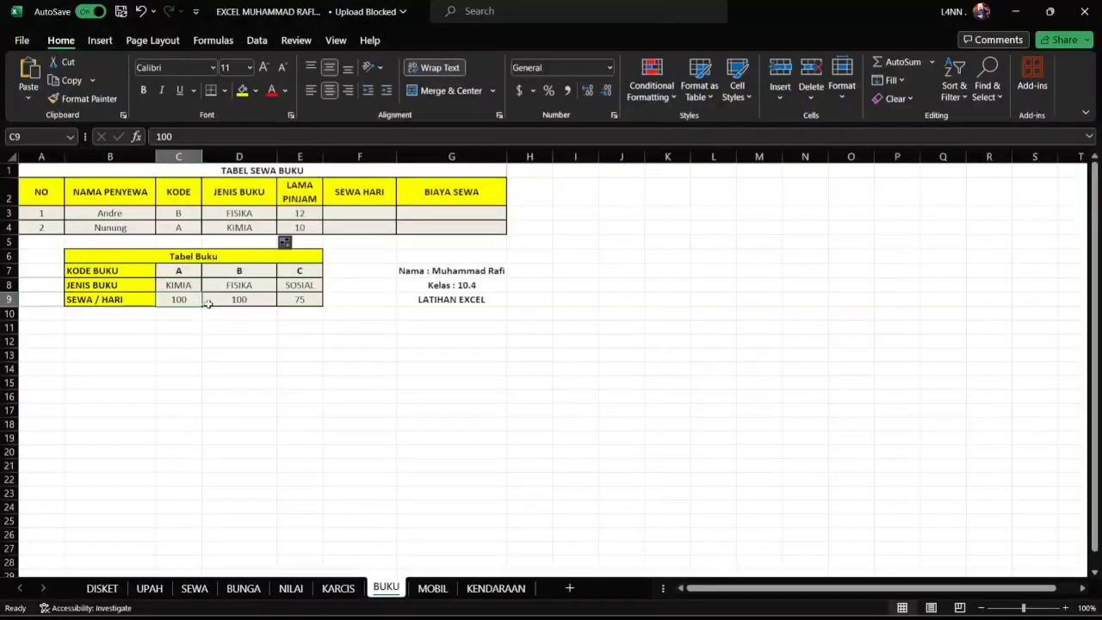
{"action": "left_click", "coordinate": [256, 297]}
{"action": "left_click", "coordinate": [317, 301]}
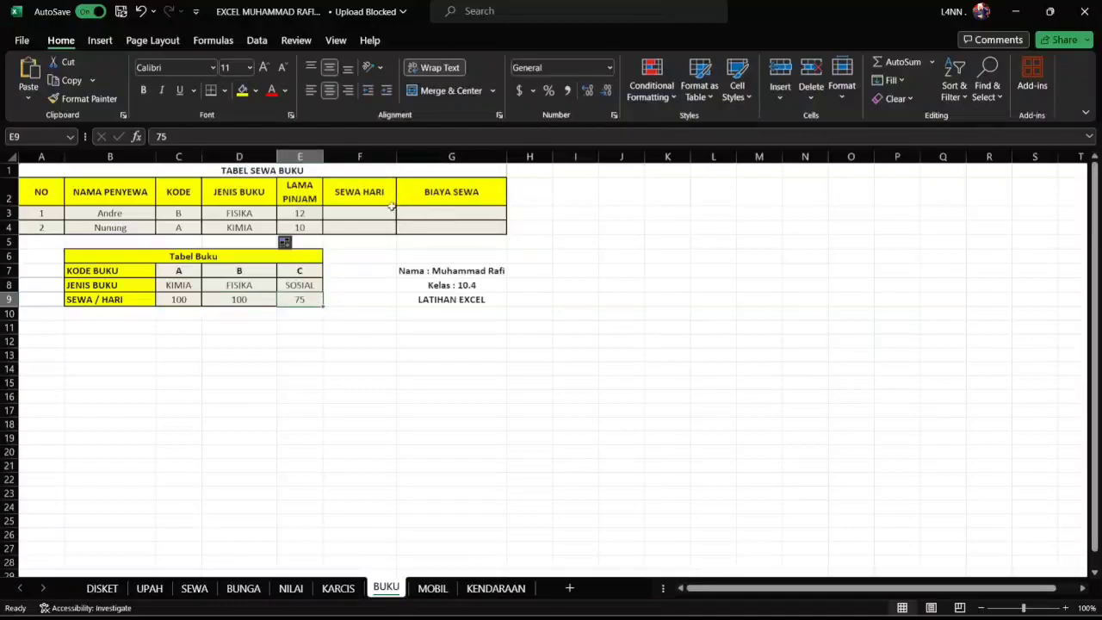
Enter the SEWA HARI formula =HLOOKUP(C3,$C$7:$E$9,3,0) in F3 and fill it down to F4
{"action": "left_click", "coordinate": [390, 211]}
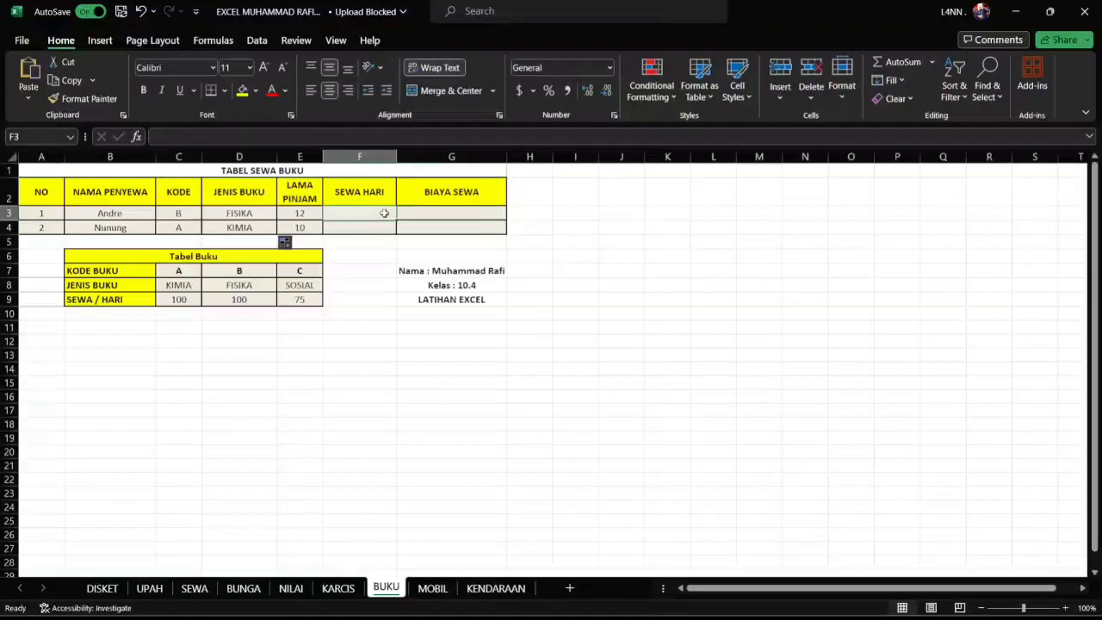
{"action": "type", "text": "=HLOK"}
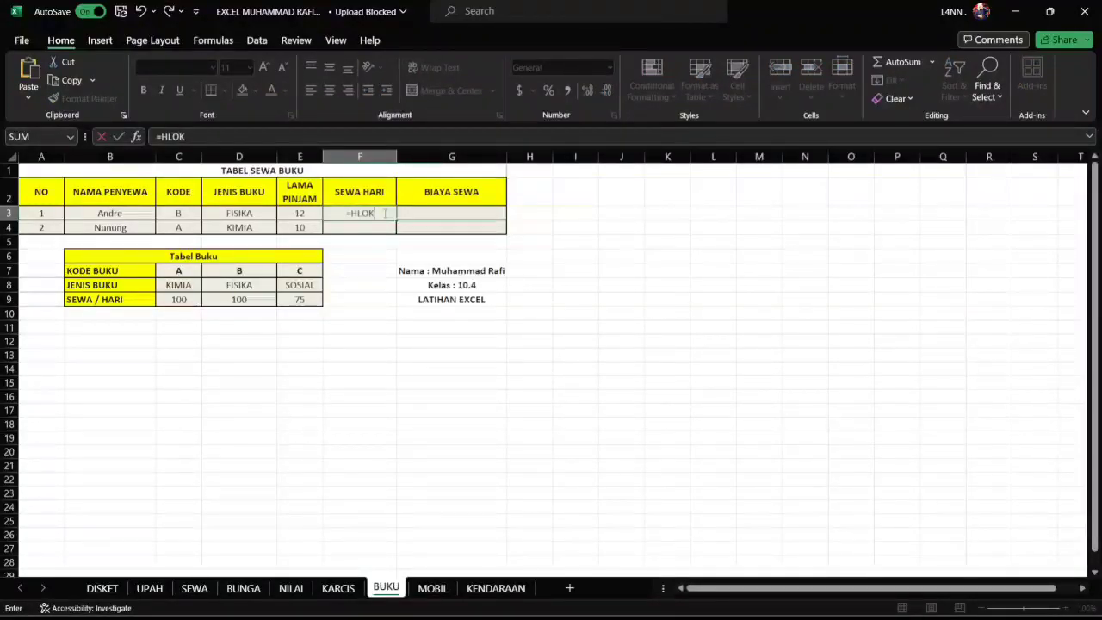
{"action": "key", "text": "BackSpace"}
{"action": "type", "text": "OKUP"}
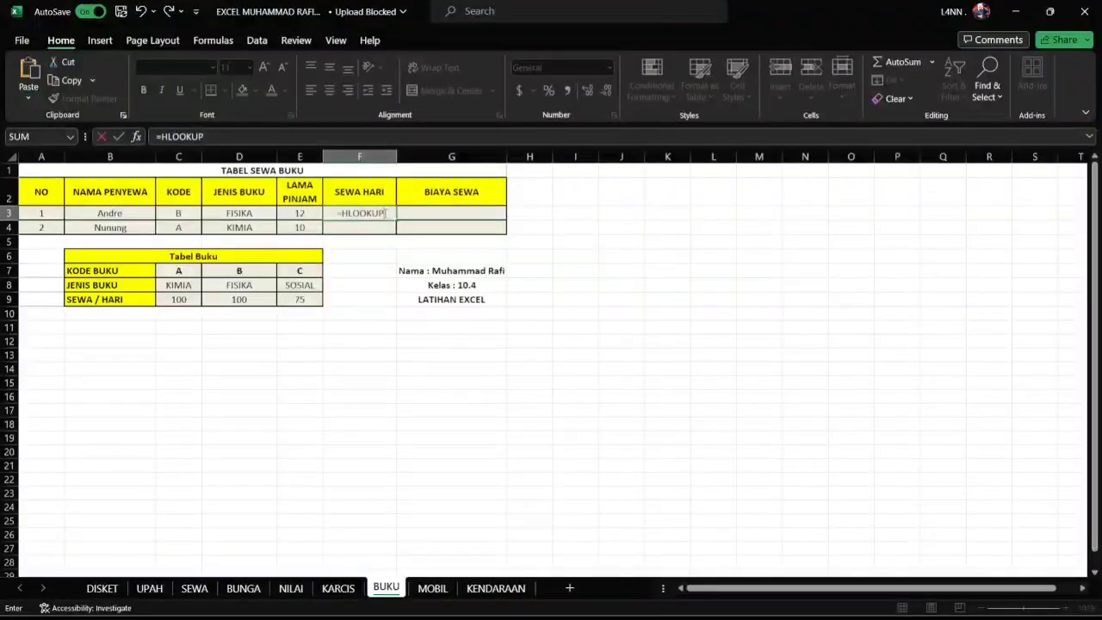
{"action": "type", "text": "("}
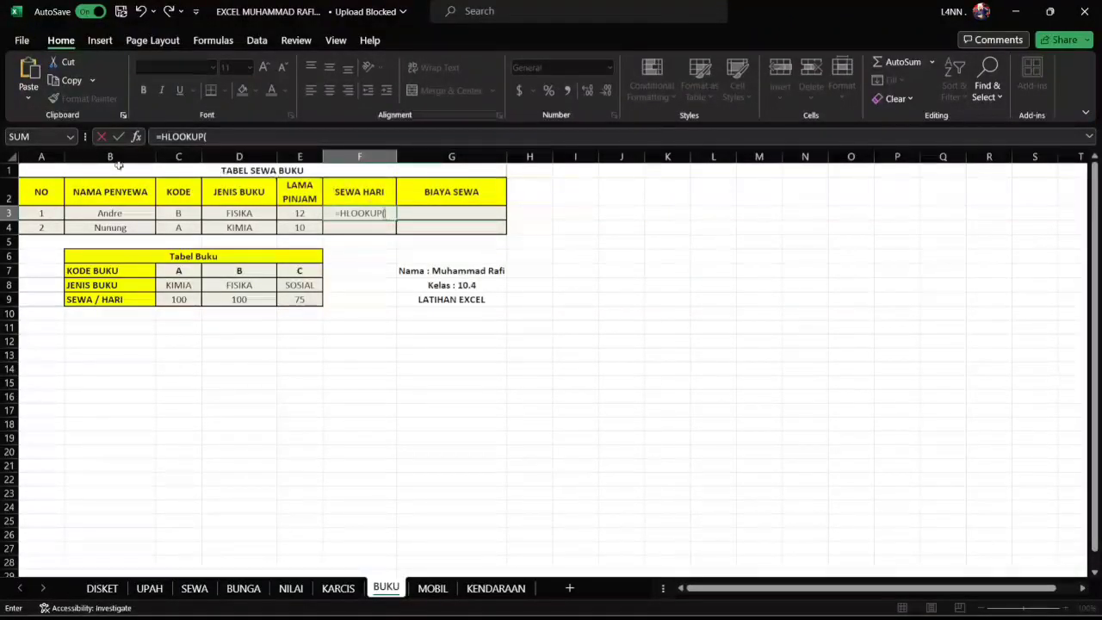
{"action": "type", "text": "C3"}
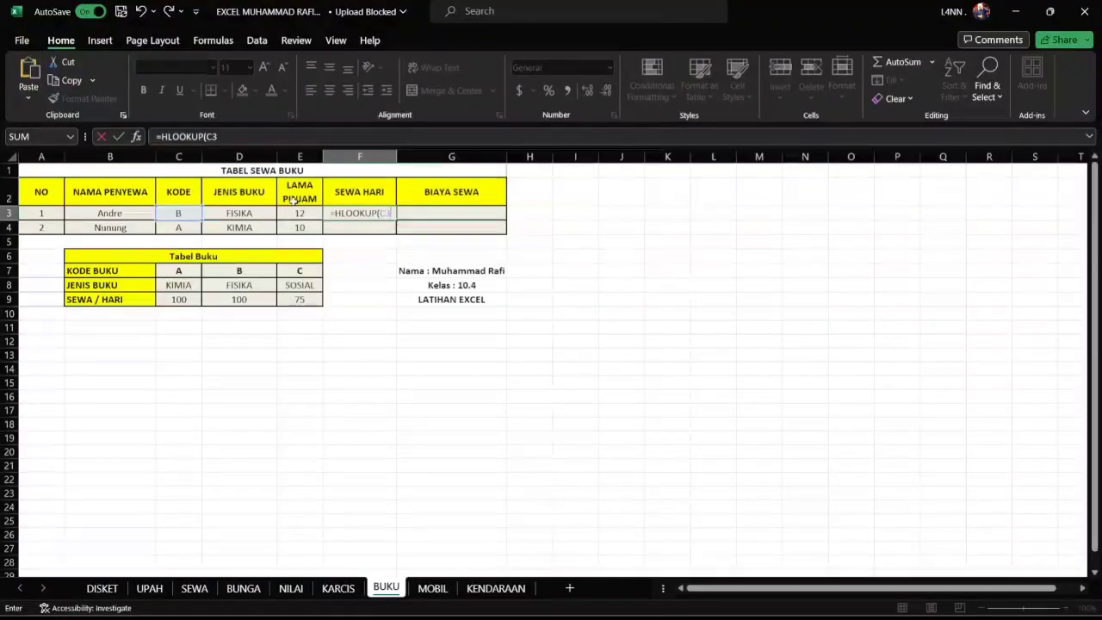
{"action": "type", "text": ","}
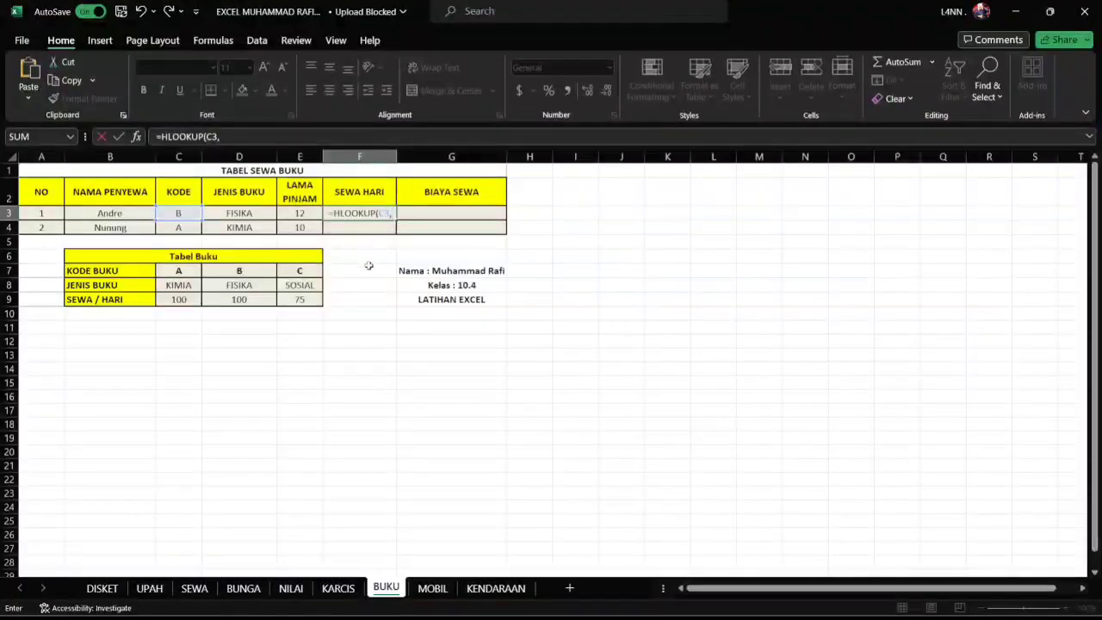
{"action": "left_click_drag", "start_coordinate": [179, 278], "coordinate": [303, 299]}
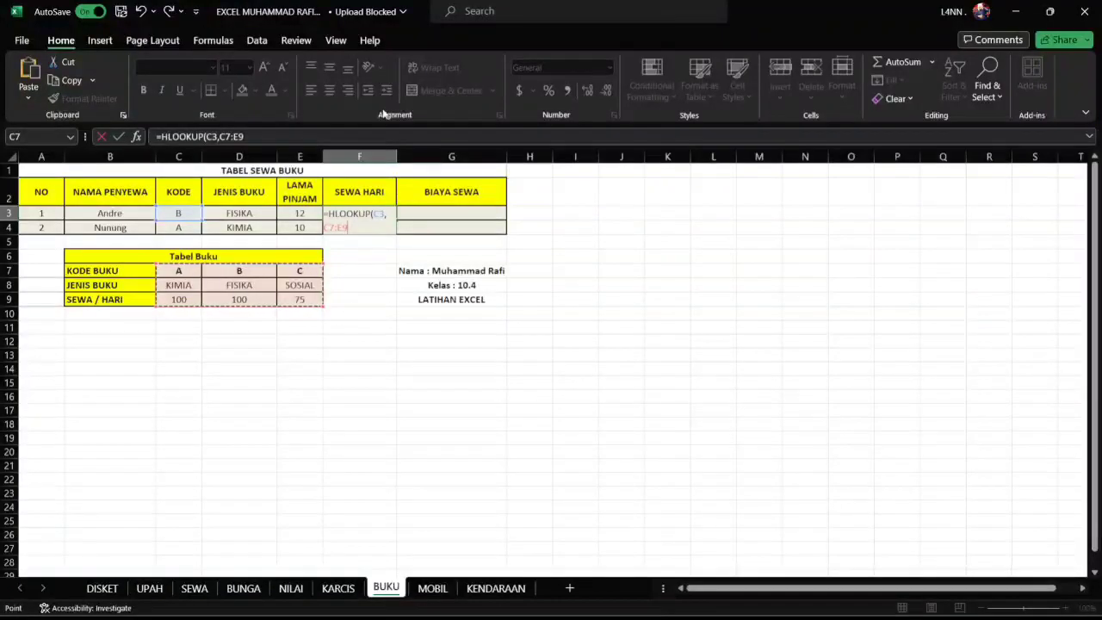
{"action": "key", "text": "F4"}
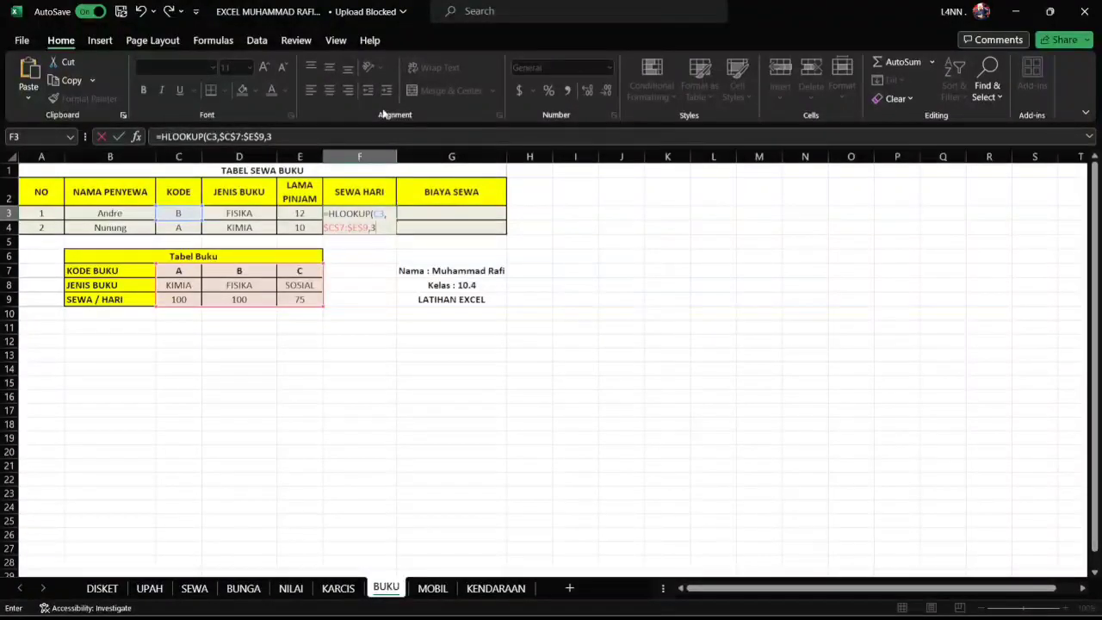
{"action": "type", "text": ",0)"}
{"action": "key", "text": "Return"}
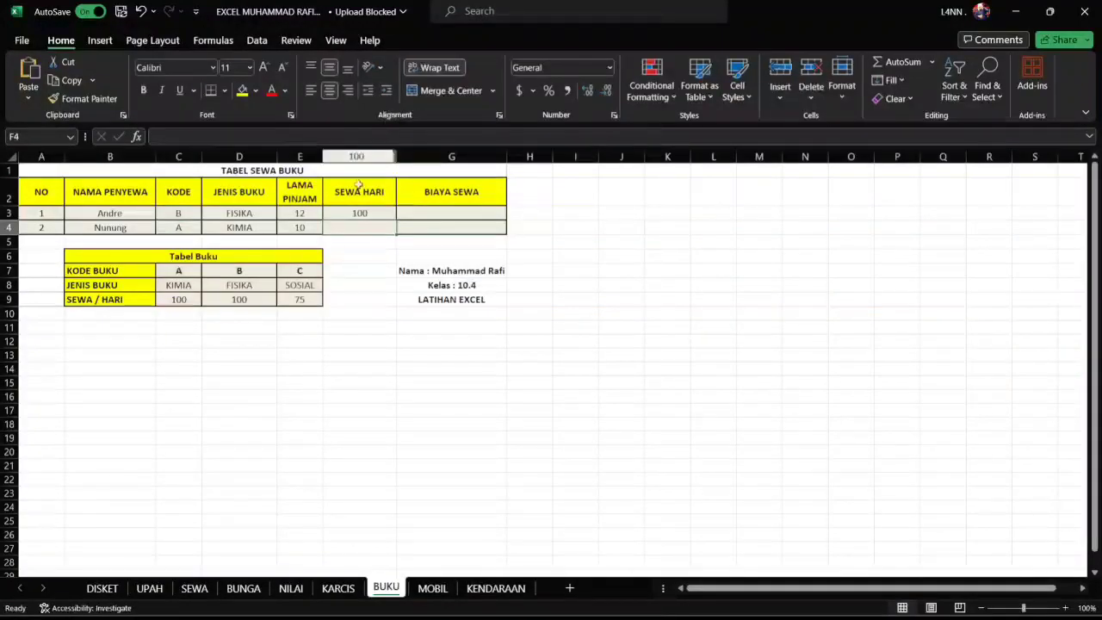
{"action": "left_click", "coordinate": [360, 213]}
{"action": "left_click_drag", "start_coordinate": [395, 220], "coordinate": [388, 227]}
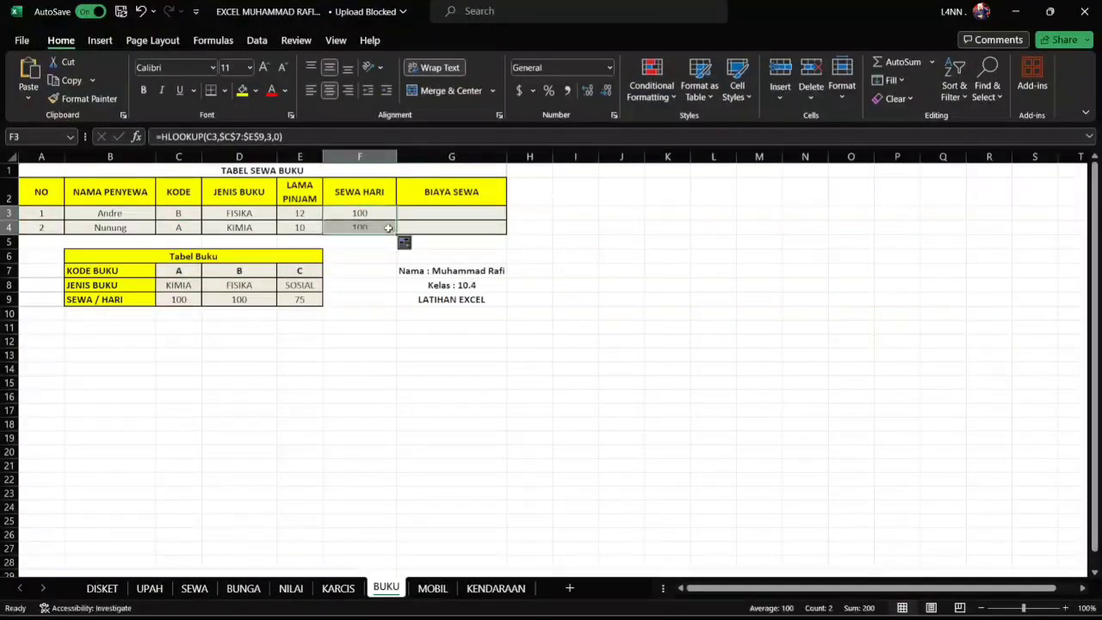
Enter the BIAYA SEWA formula =F3*E3 in G3, multiplying the daily rent by the loan duration
{"action": "left_click", "coordinate": [439, 216]}
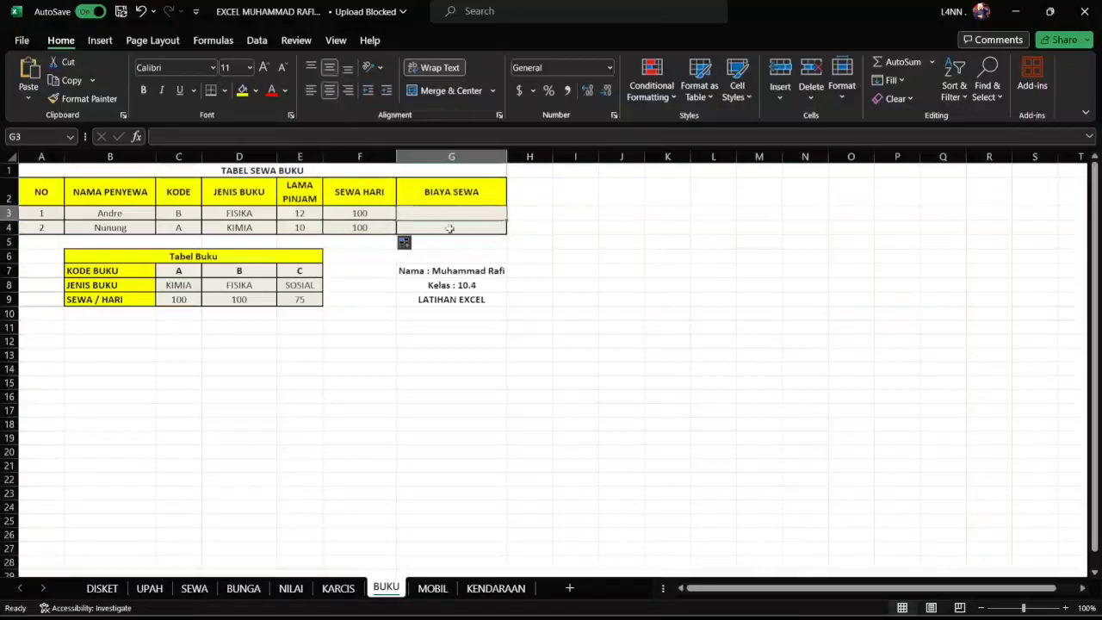
{"action": "left_click", "coordinate": [356, 214]}
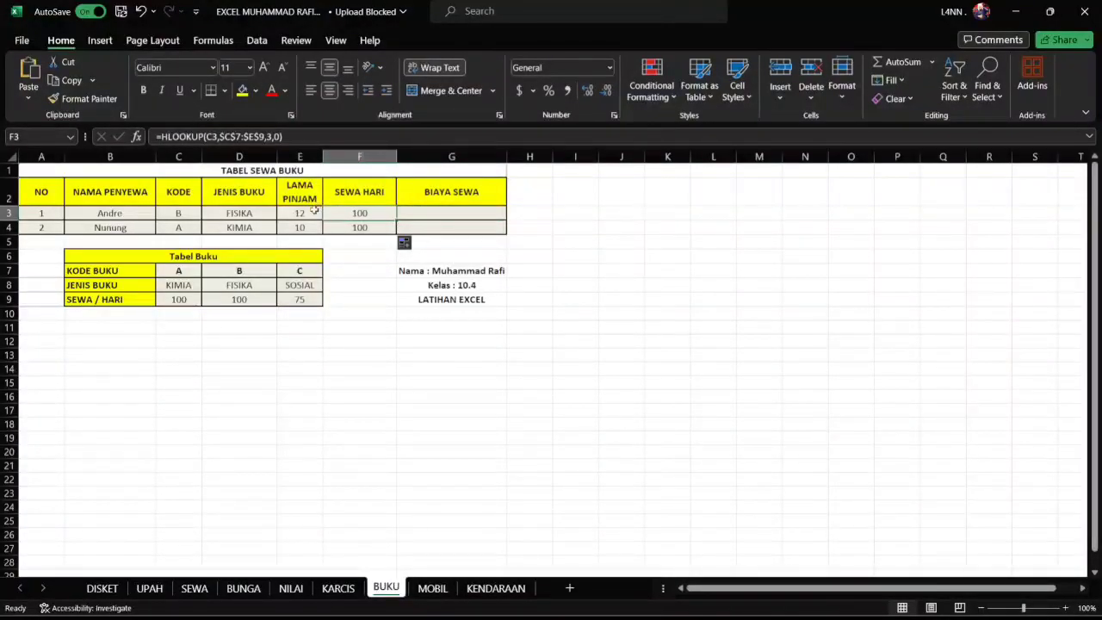
{"action": "left_click", "coordinate": [434, 214]}
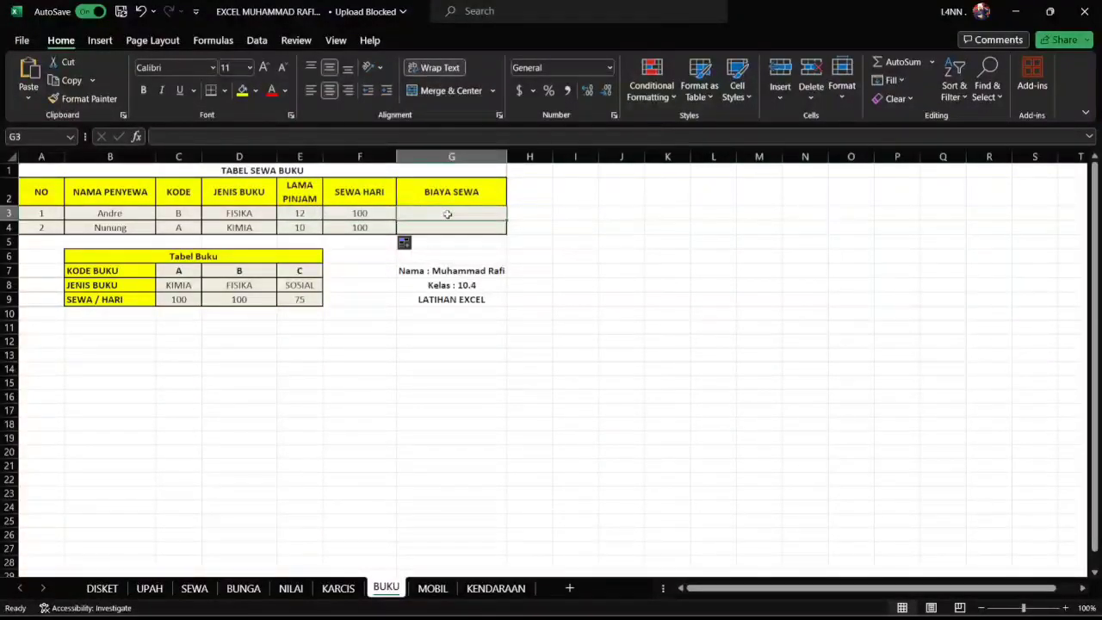
{"action": "type", "text": "="}
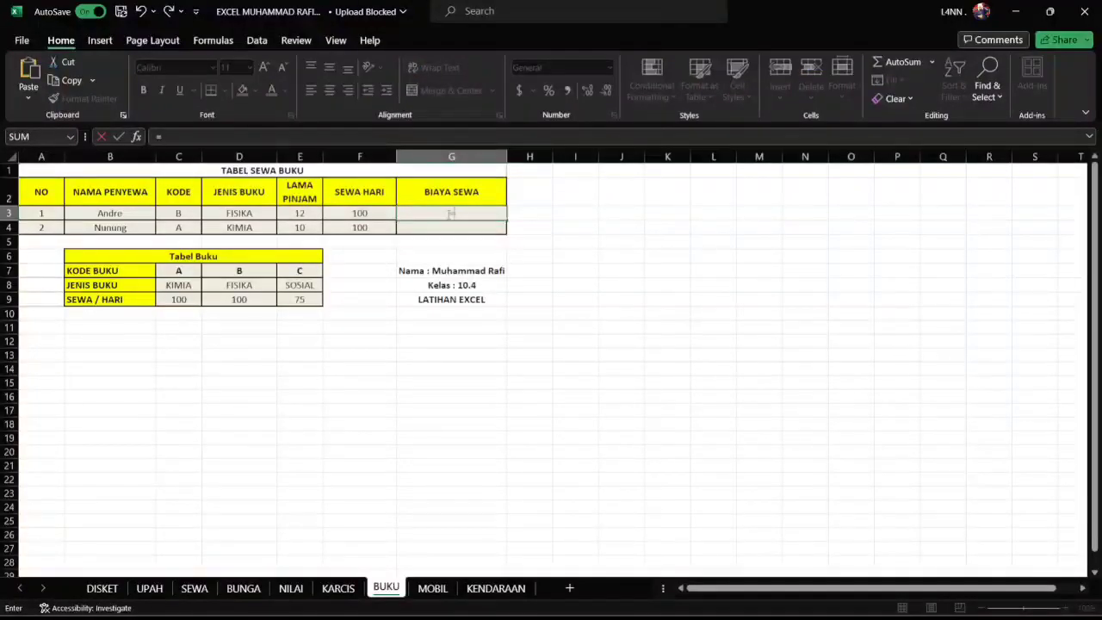
{"action": "type", "text": "F"}
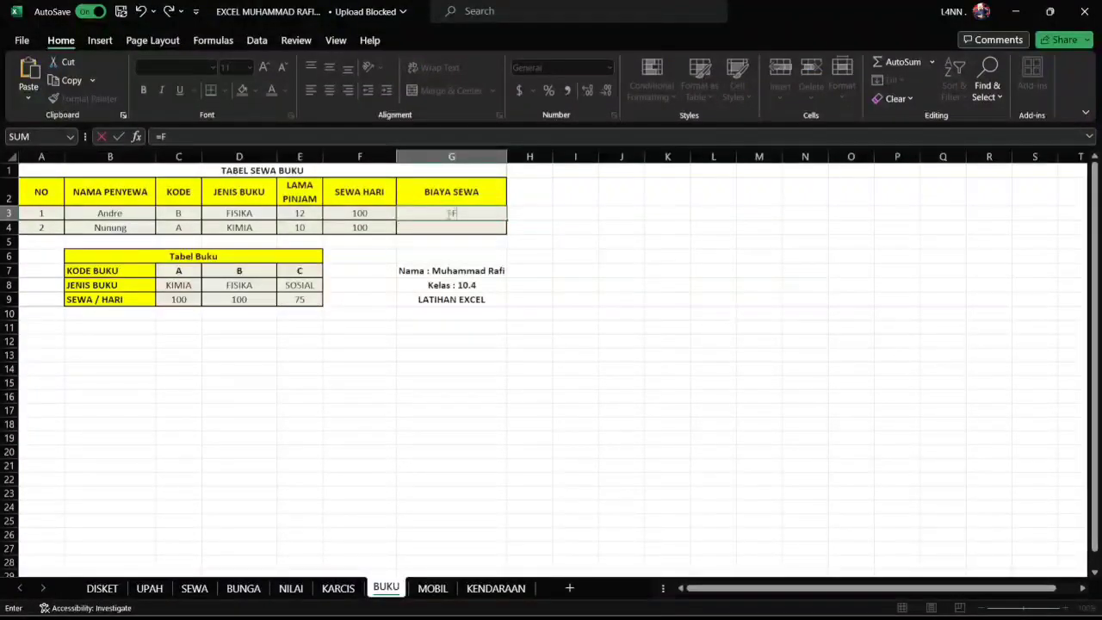
{"action": "type", "text": "3*E3"}
{"action": "key", "text": "Return"}
Fill the BIAYA SEWA formula from G3 down to G4
{"action": "left_click", "coordinate": [473, 216]}
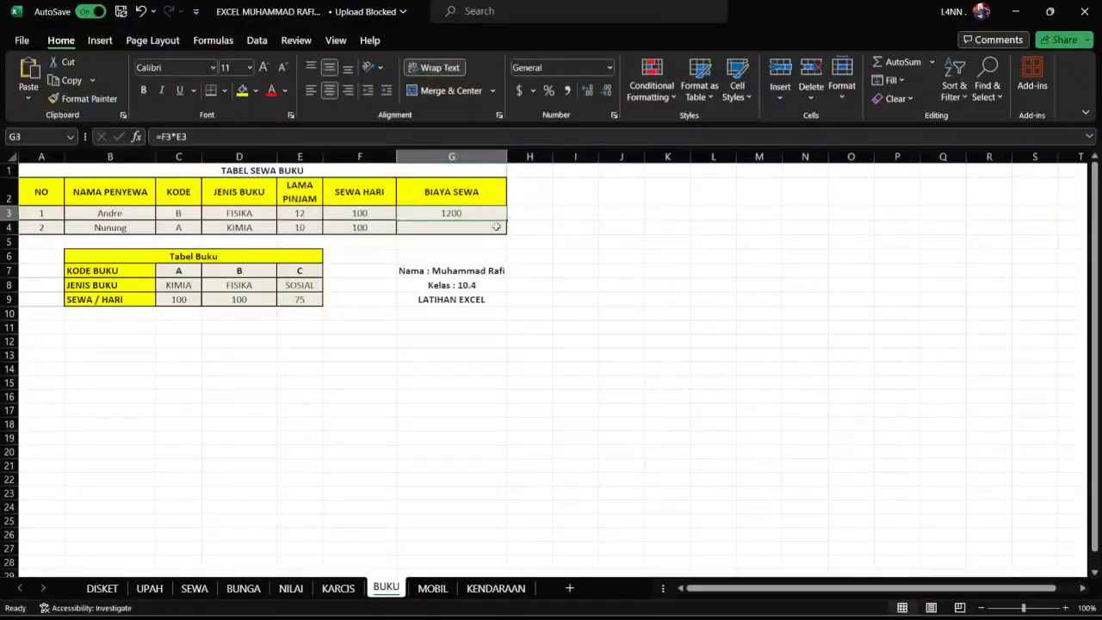
{"action": "left_click_drag", "start_coordinate": [507, 221], "coordinate": [501, 234]}
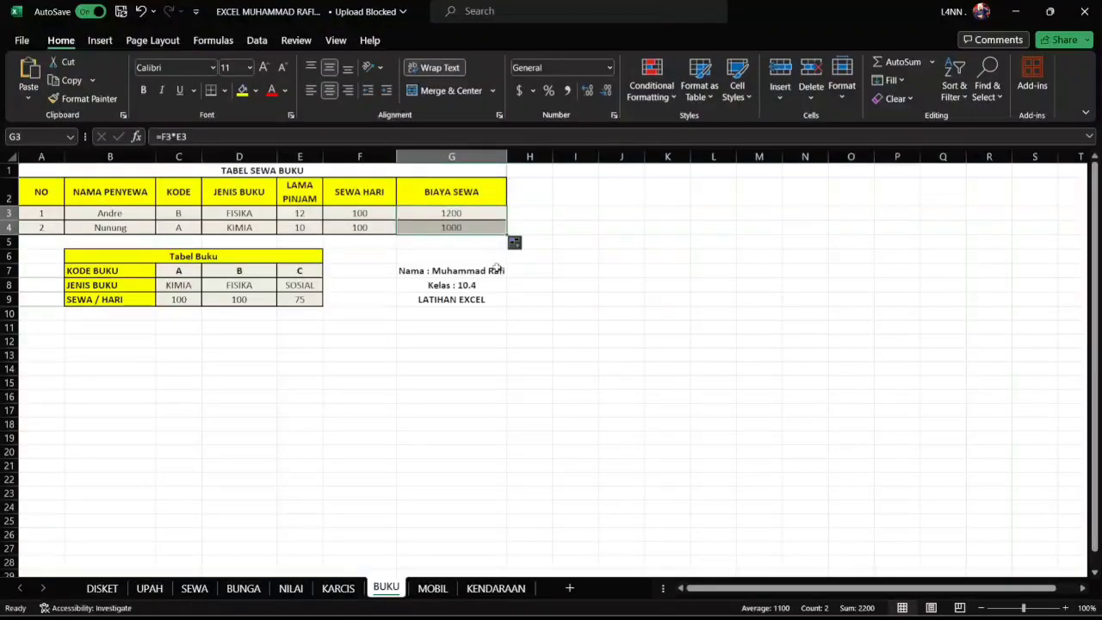
{"action": "left_click", "coordinate": [497, 267]}
{"action": "left_click", "coordinate": [561, 270]}
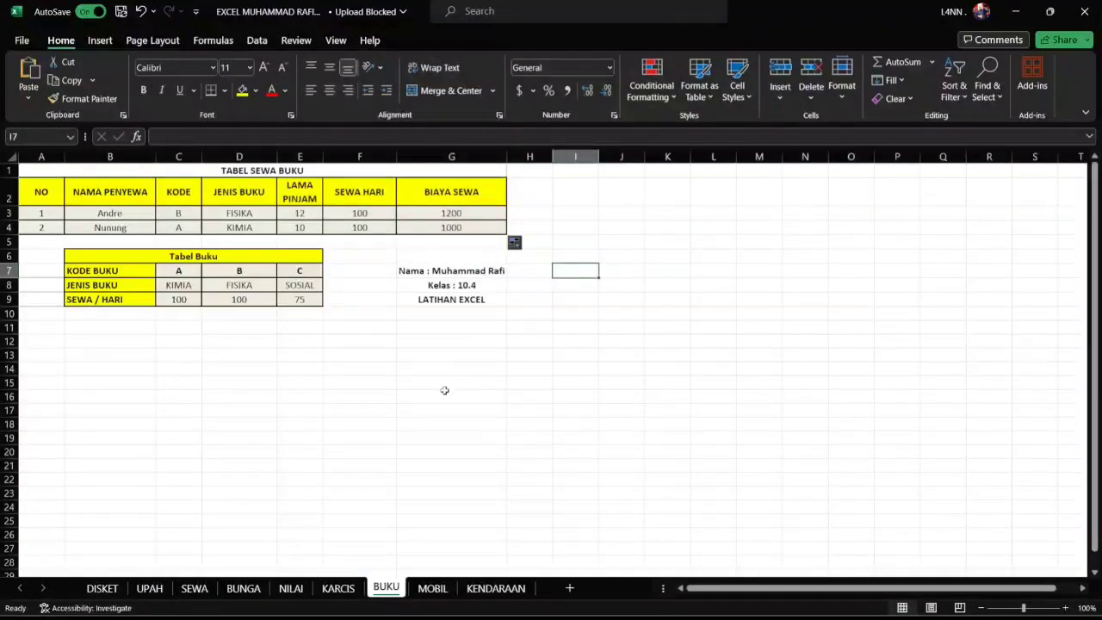
{"action": "left_click", "coordinate": [398, 315]}
{"action": "left_click", "coordinate": [384, 302]}
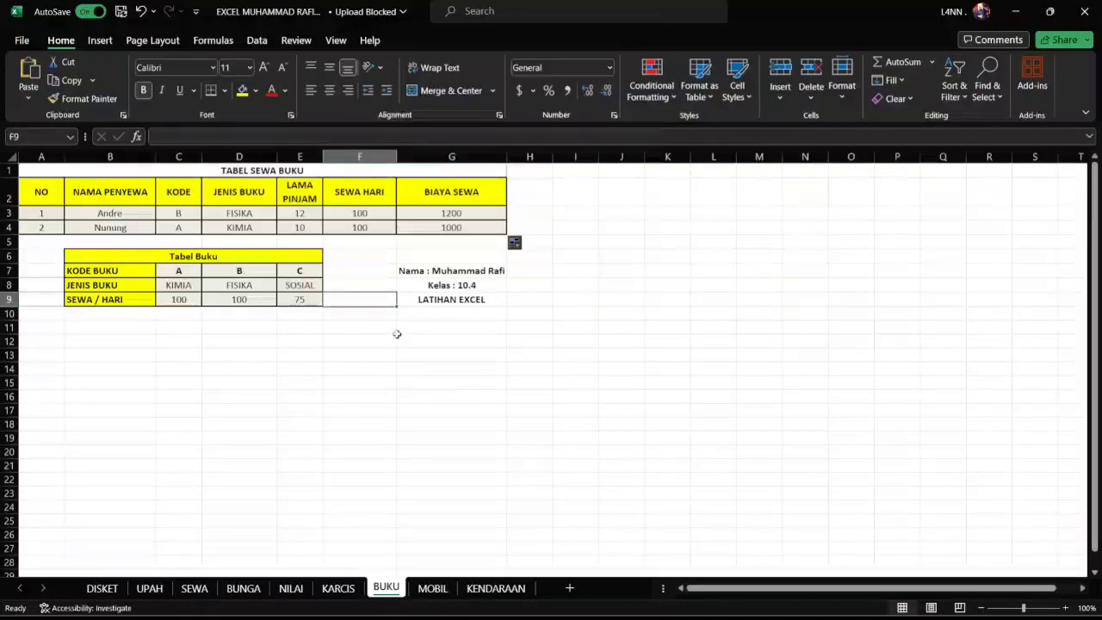
Switch to the MOBIL sheet and examine the headers and given data of the SEWA MOBIL and TABEL JENIS MOBIL tables
{"action": "key", "text": "alt+Tab"}
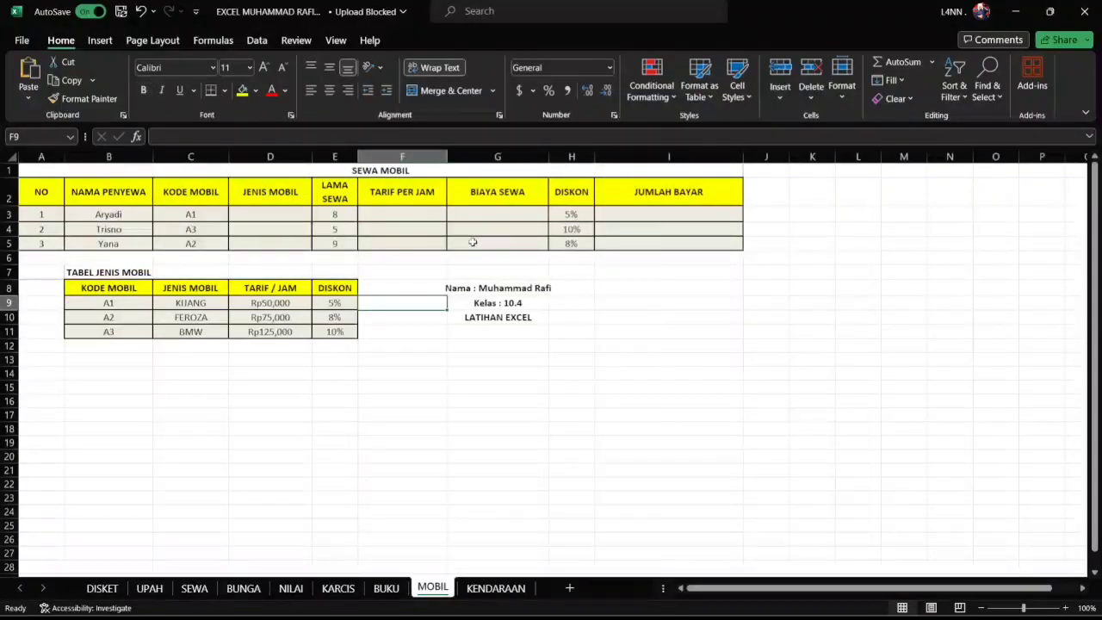
{"action": "left_click_drag", "start_coordinate": [26, 205], "coordinate": [686, 220]}
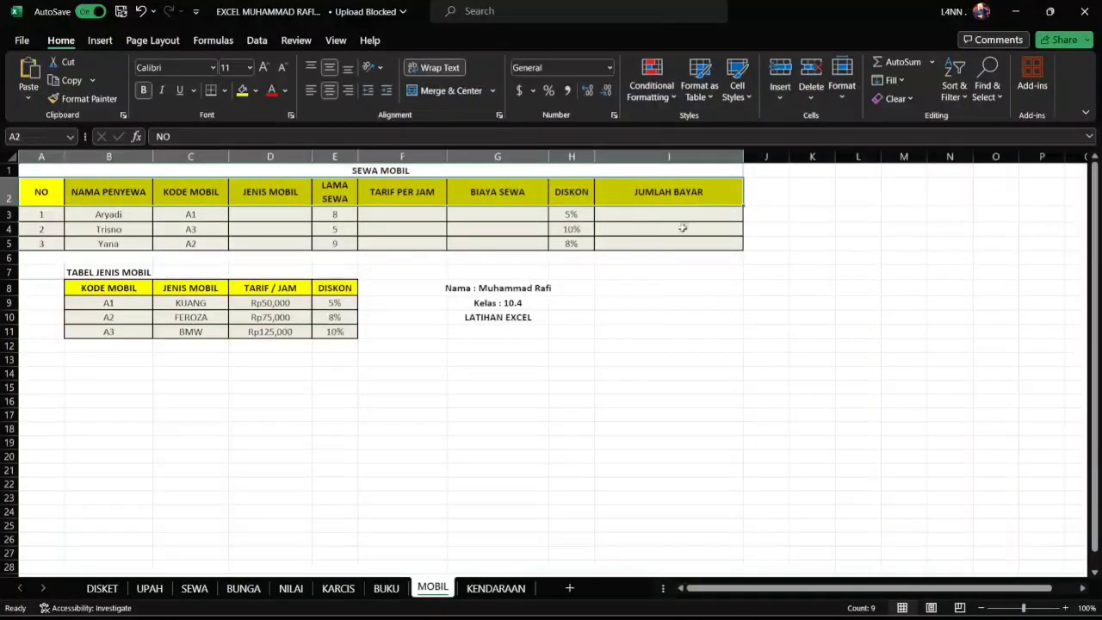
{"action": "left_click", "coordinate": [668, 288]}
{"action": "left_click", "coordinate": [86, 273]}
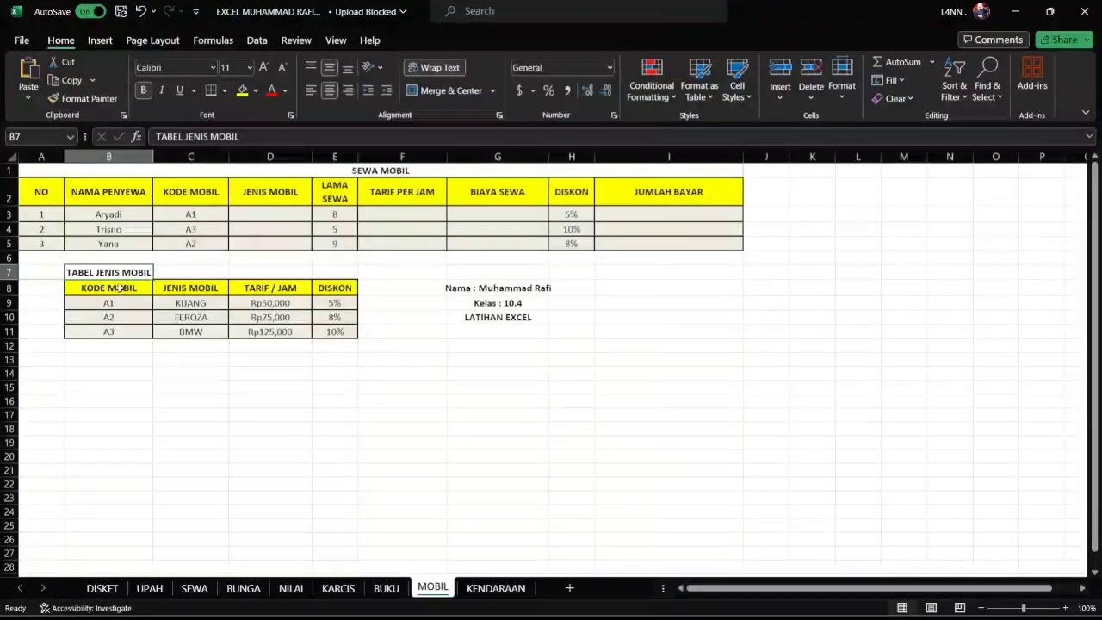
{"action": "left_click_drag", "start_coordinate": [123, 288], "coordinate": [344, 288]}
{"action": "left_click", "coordinate": [428, 301]}
{"action": "left_click", "coordinate": [625, 203]}
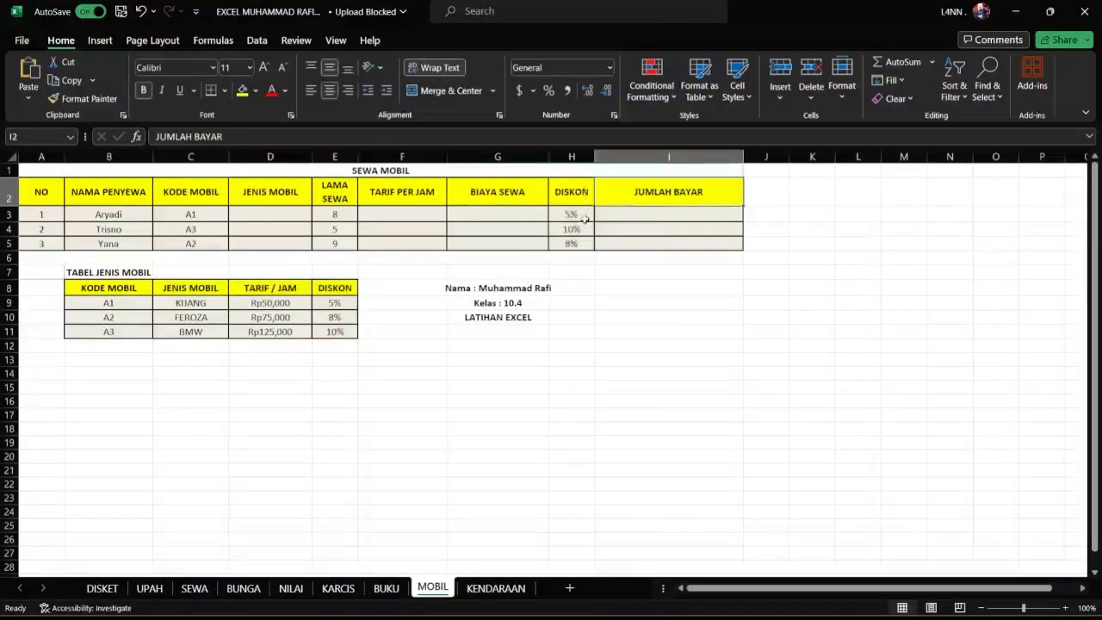
{"action": "left_click", "coordinate": [584, 219]}
{"action": "left_click", "coordinate": [577, 231]}
{"action": "left_click", "coordinate": [337, 215]}
{"action": "left_click", "coordinate": [337, 230]}
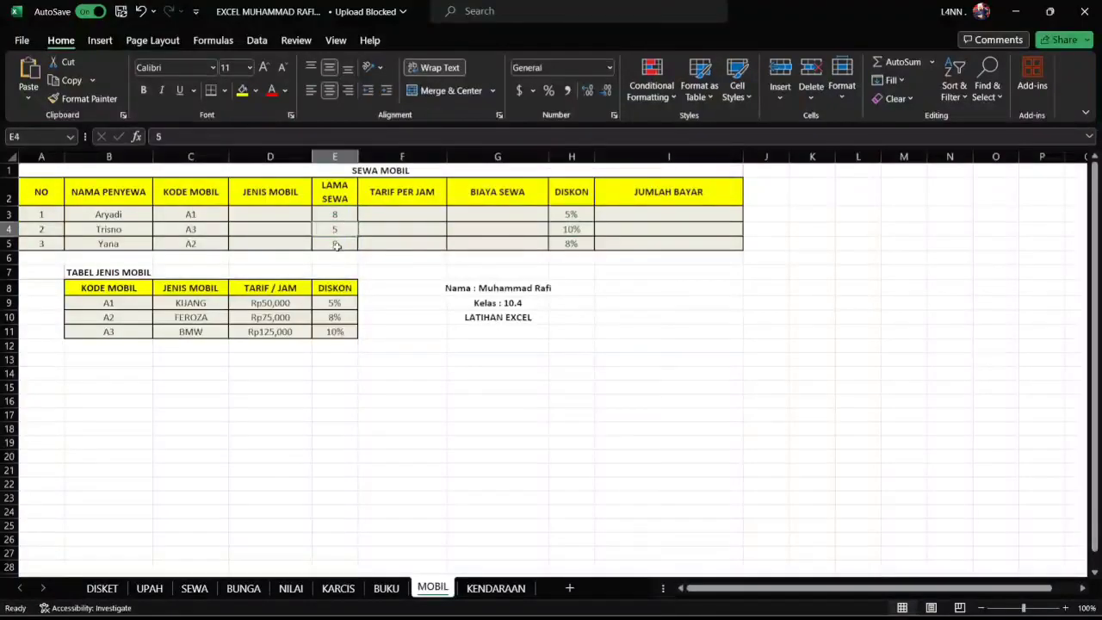
{"action": "left_click", "coordinate": [188, 216]}
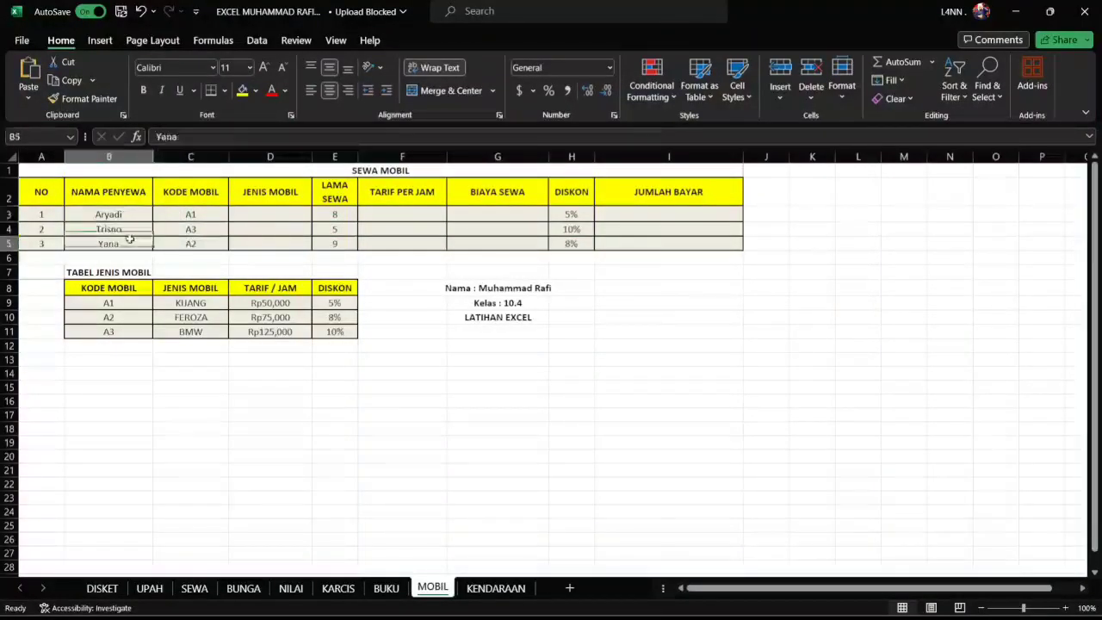
Enter the JENIS MOBIL formula =VLOOKUP(LEFT(C3,2),B9:C11,2) in D3, looking up the car code in TABEL JENIS MOBIL
{"action": "left_click", "coordinate": [285, 214]}
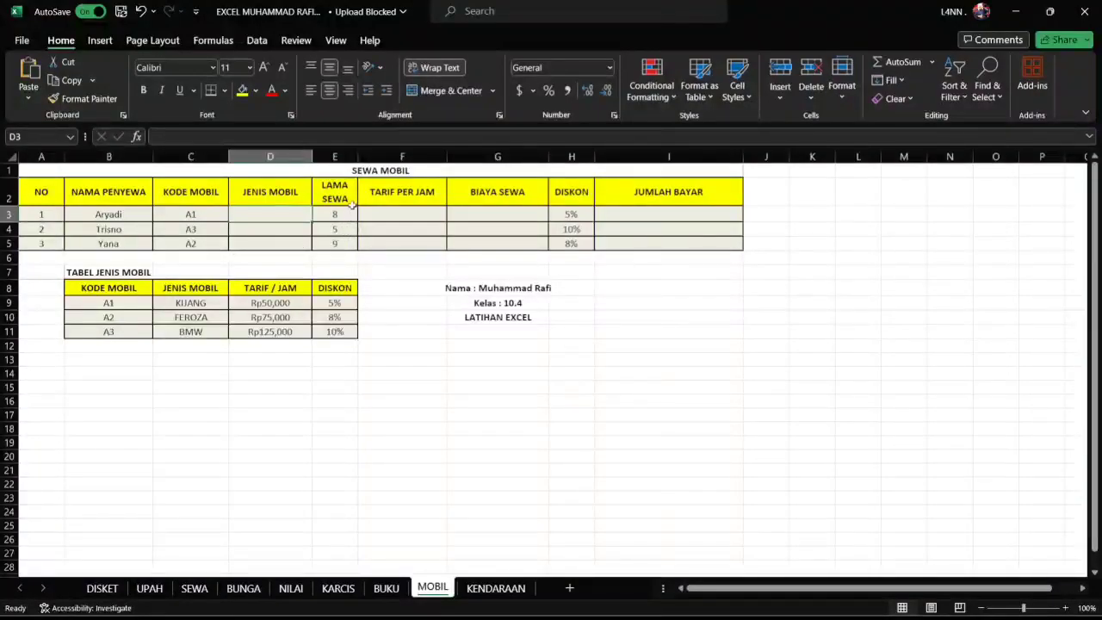
{"action": "type", "text": "="}
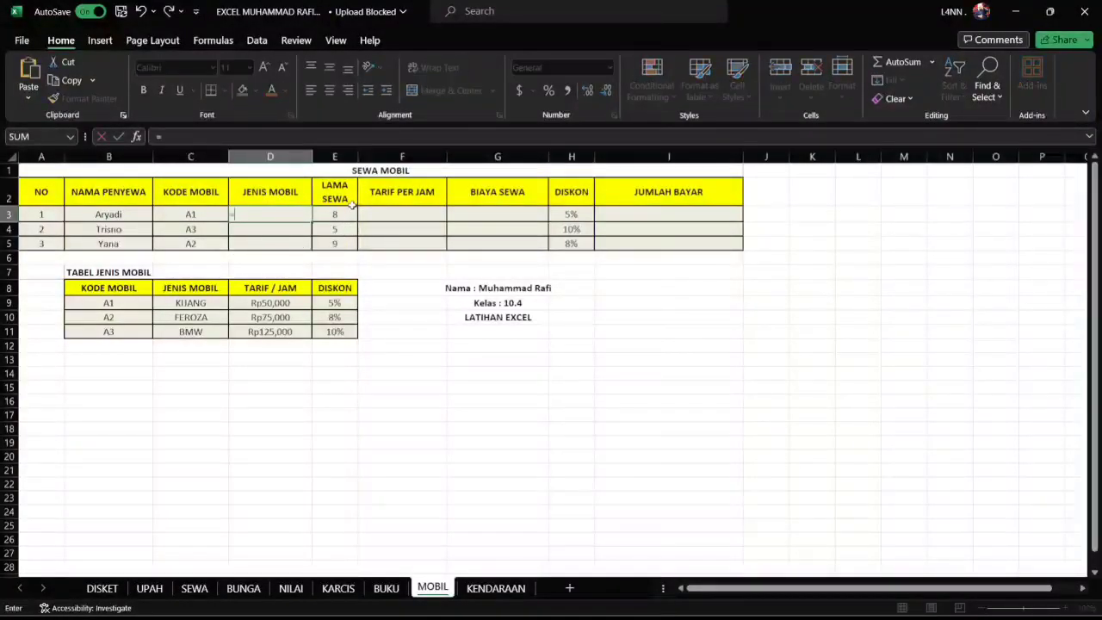
{"action": "type", "text": "VLOOKUP("}
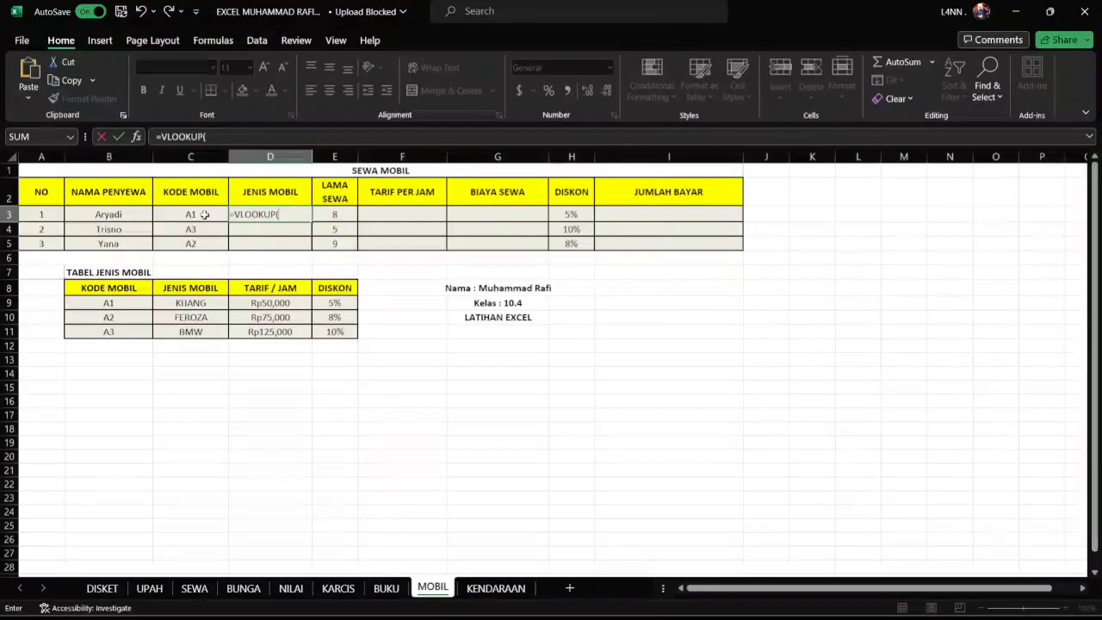
{"action": "type", "text": "EFT("}
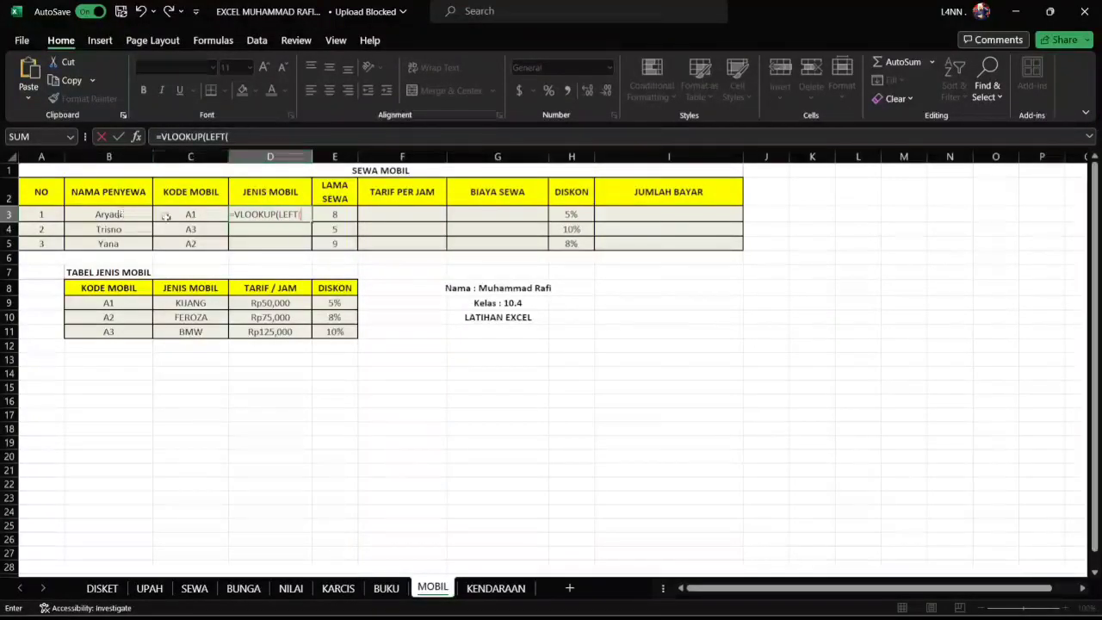
{"action": "left_click", "coordinate": [193, 213]}
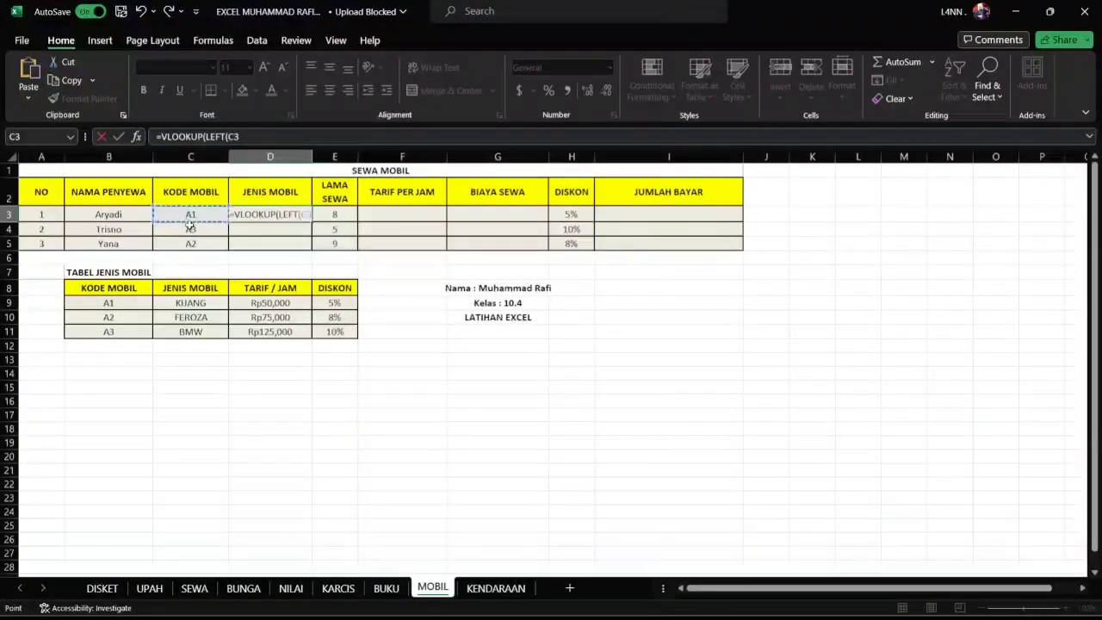
{"action": "type", "text": ",2"}
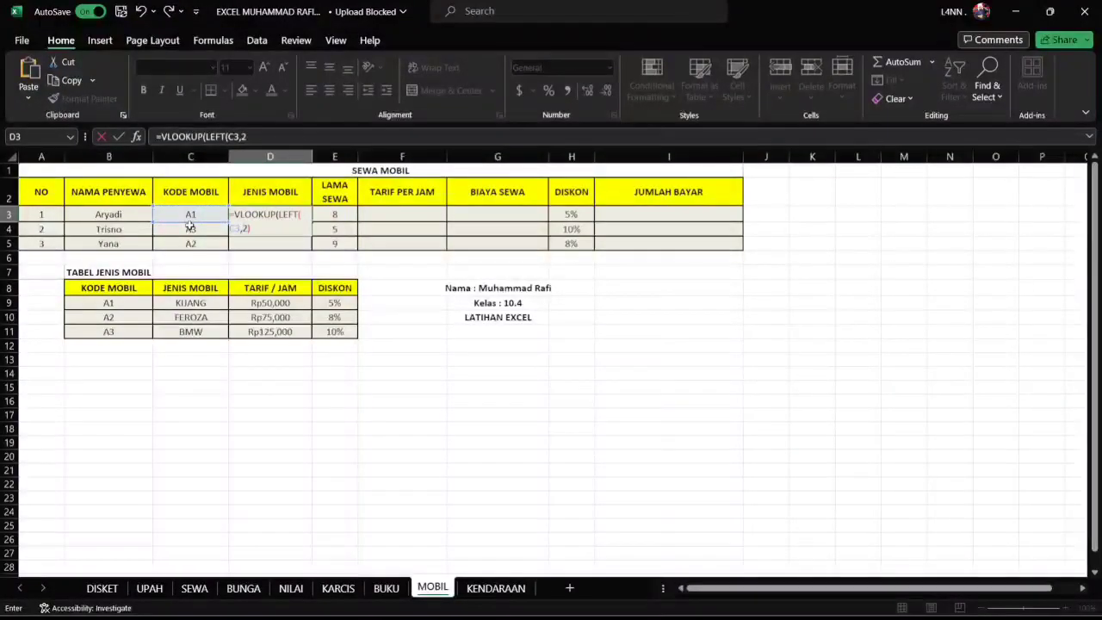
{"action": "key", "text": "BackSpace"}
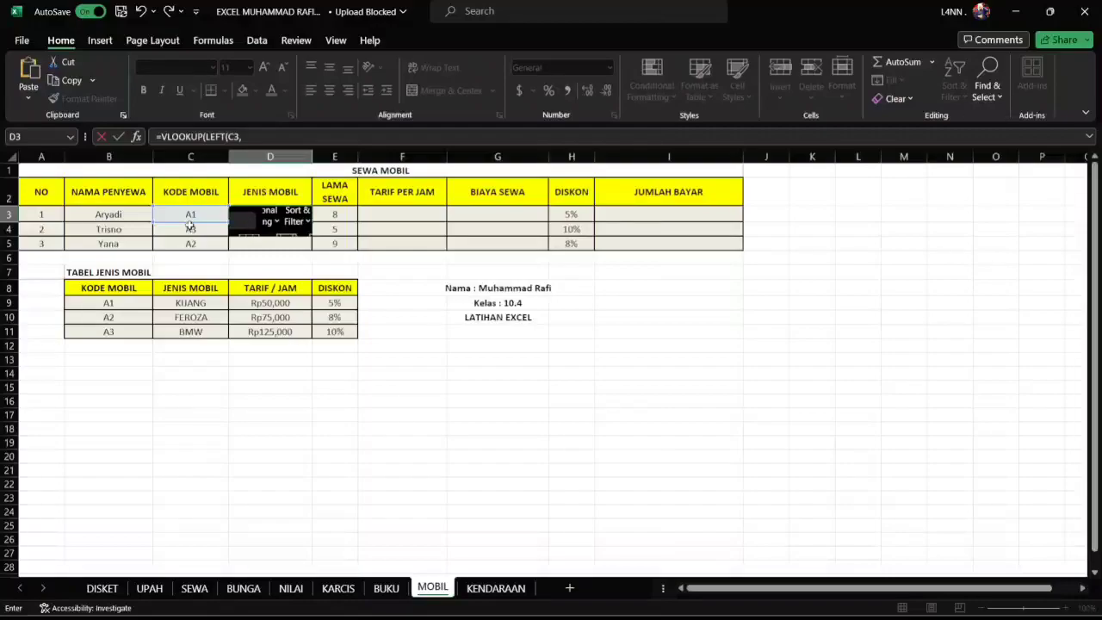
{"action": "type", "text": "2),B9"}
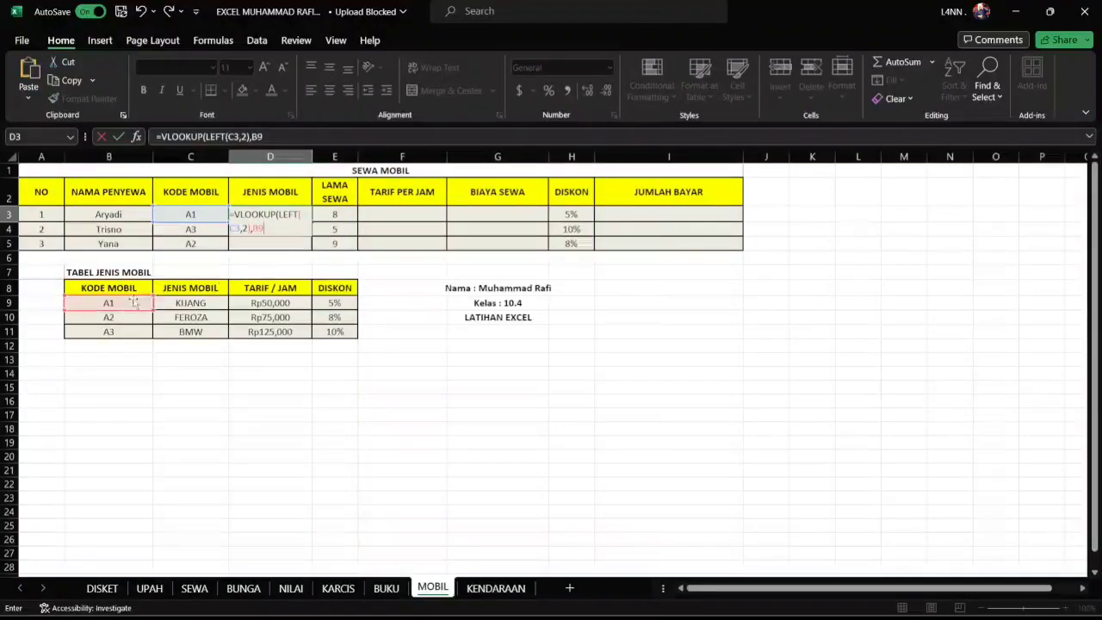
{"action": "type", "text": ":C11"}
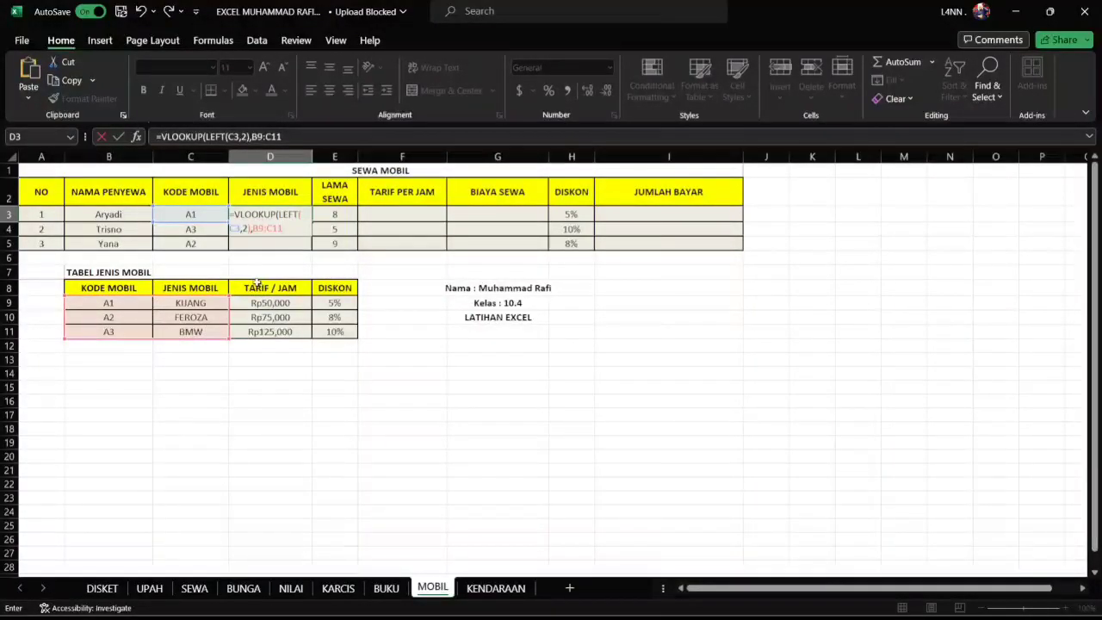
{"action": "type", "text": "2)"}
{"action": "key", "text": "ctrl+Return"}
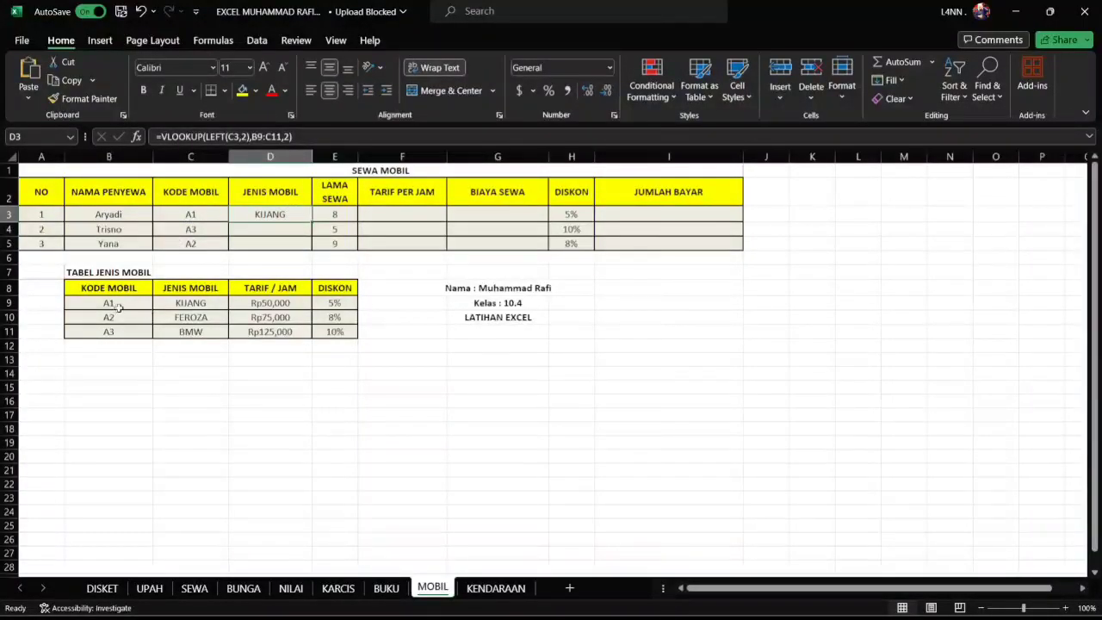
Check the D3 result against TABEL JENIS MOBIL and fill the JENIS MOBIL formula down to D5
{"action": "left_click", "coordinate": [180, 310]}
{"action": "left_click", "coordinate": [261, 217]}
{"action": "left_click_drag", "start_coordinate": [312, 221], "coordinate": [308, 250]}
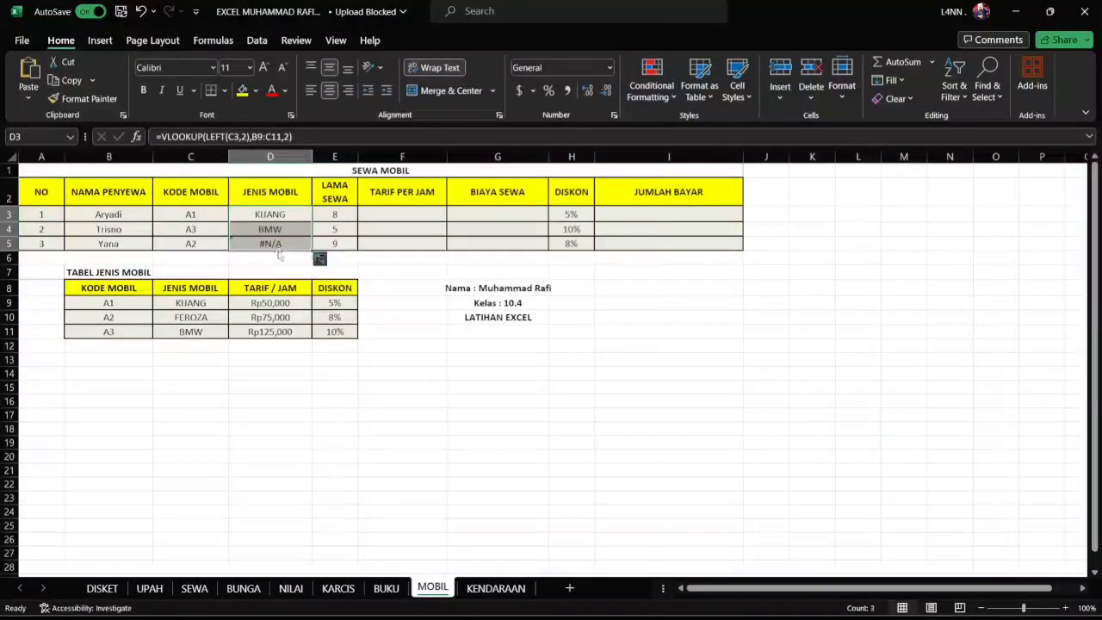
Compare the lookup ranges in the filled JENIS MOBIL formulas in D4 and D5
{"action": "left_click", "coordinate": [273, 246]}
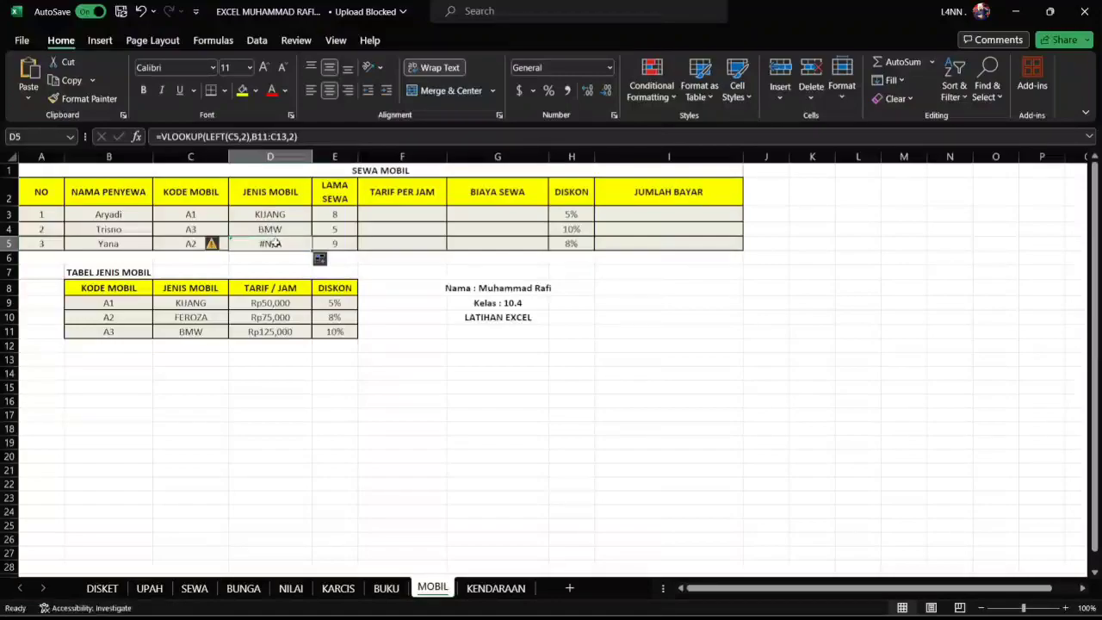
{"action": "left_click", "coordinate": [276, 231]}
{"action": "left_click", "coordinate": [274, 244]}
{"action": "left_click", "coordinate": [277, 231]}
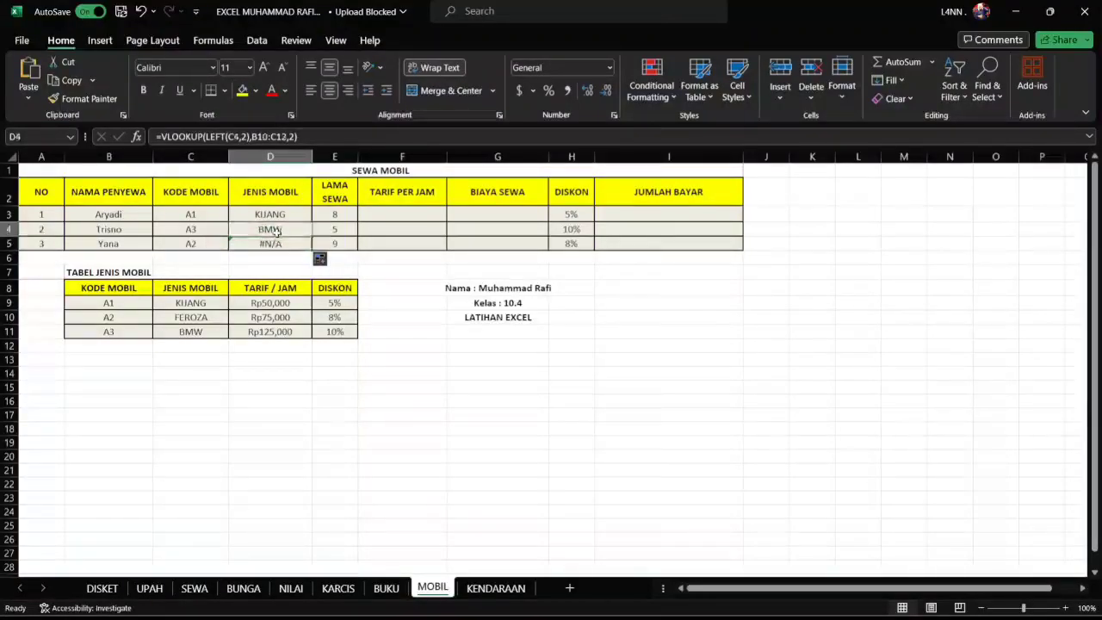
{"action": "left_click", "coordinate": [278, 243]}
{"action": "left_click", "coordinate": [278, 232]}
{"action": "left_click", "coordinate": [280, 241]}
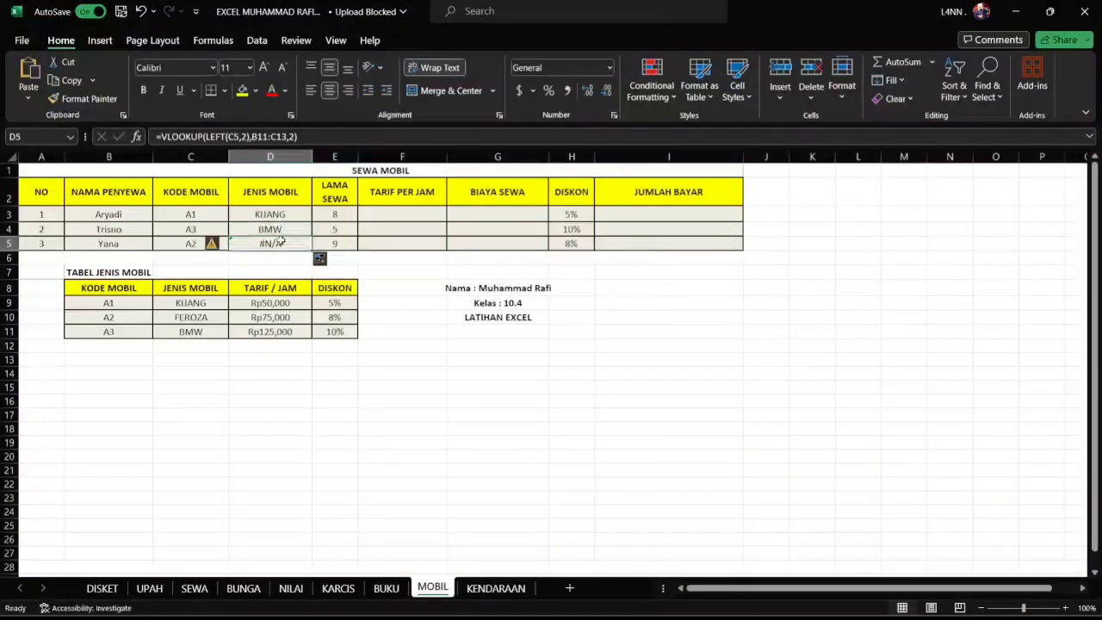
{"action": "left_click", "coordinate": [284, 228]}
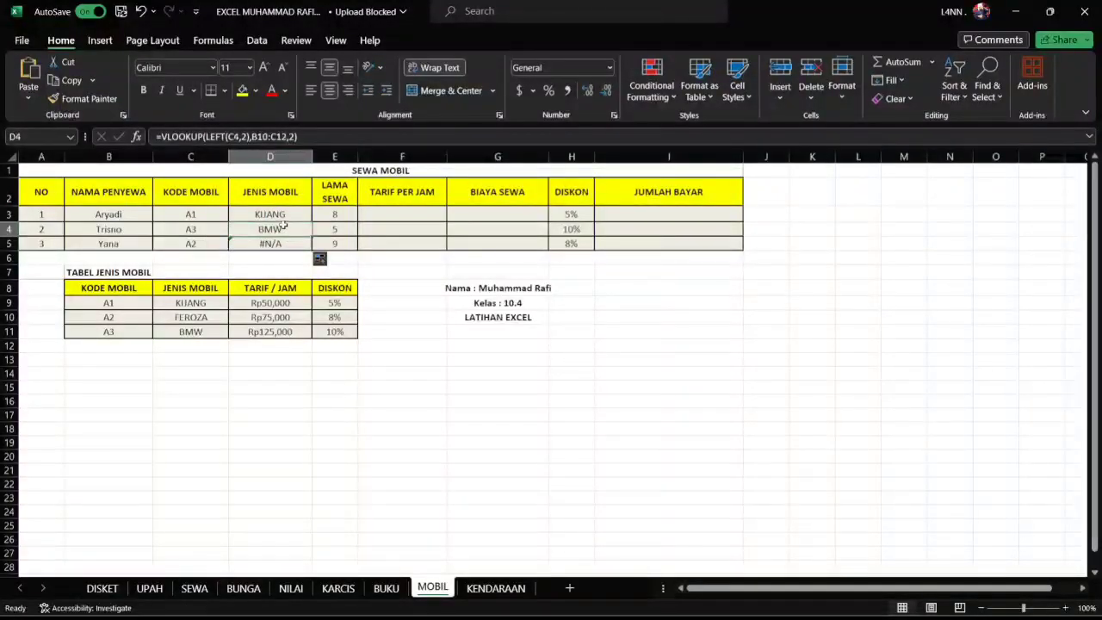
{"action": "left_click", "coordinate": [278, 244]}
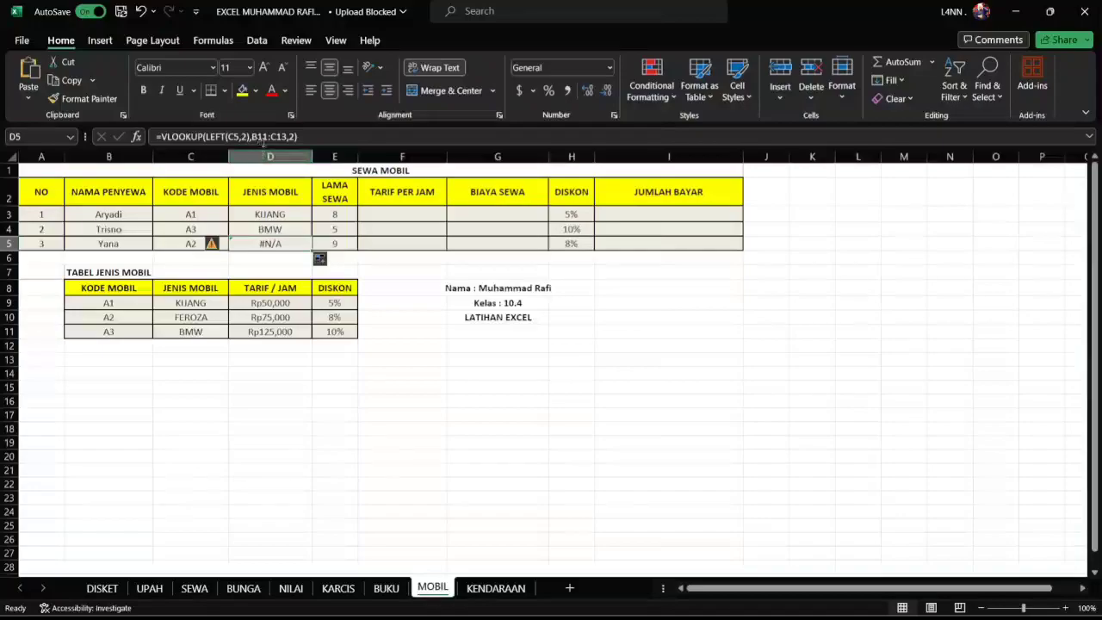
Correct the lookup range in the D5 formula to B9:C13 and check the JENIS MOBIL entries in D4:D5
{"action": "left_click", "coordinate": [267, 138]}
{"action": "key", "text": "BackSpace"}
{"action": "key", "text": "BackSpace"}
{"action": "type", "text": "9"}
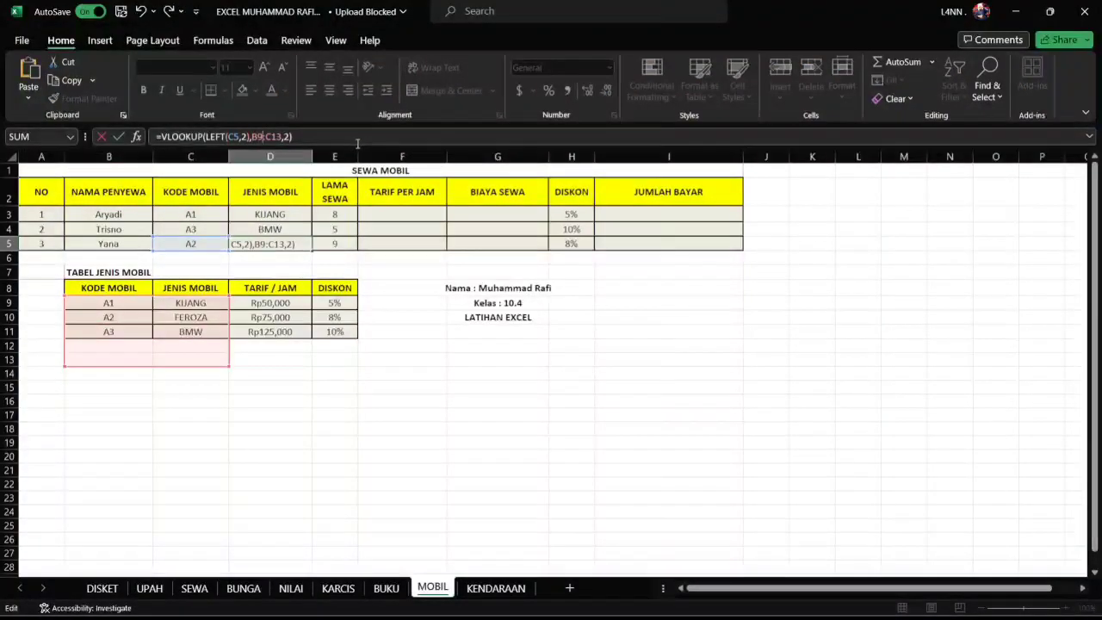
{"action": "key", "text": "Return"}
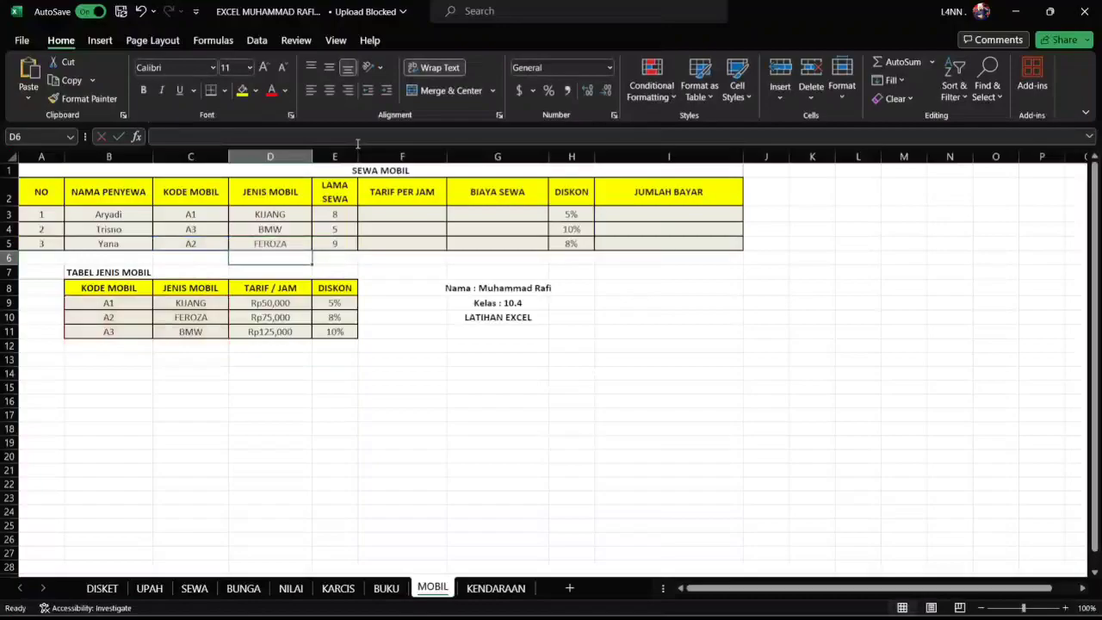
{"action": "left_click", "coordinate": [276, 228]}
{"action": "left_click", "coordinate": [260, 328]}
{"action": "left_click", "coordinate": [295, 244]}
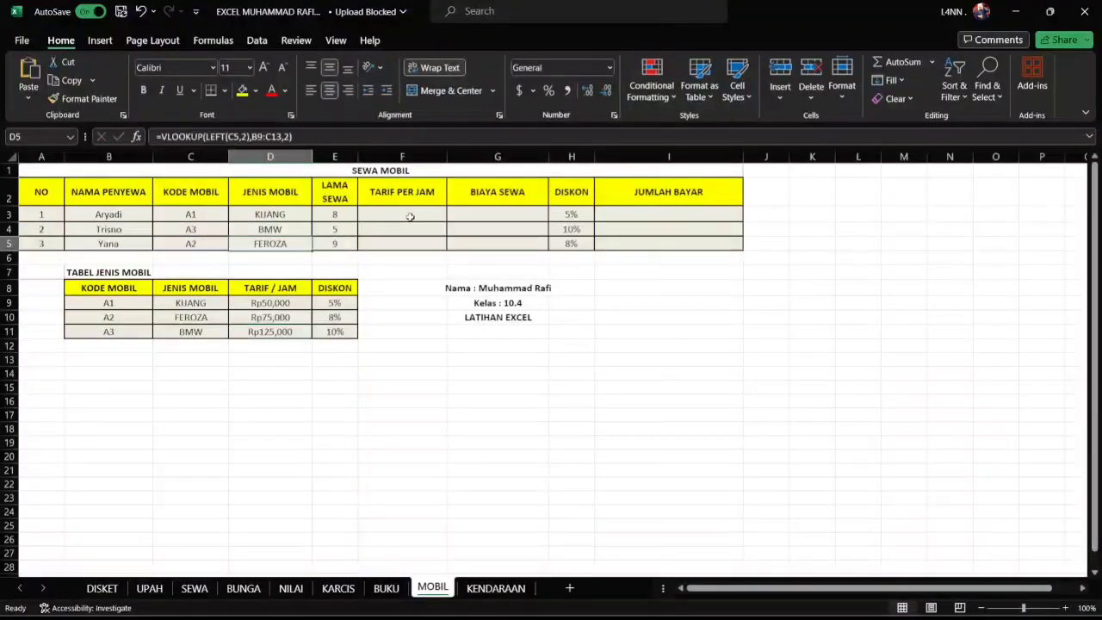
Enter the TARIF PER JAM formula =VLOOKUP(C3,$B$9:$E$11,3,TRUE) in F3, looking up the car code in TABEL JENIS MOBIL
{"action": "left_click", "coordinate": [410, 216]}
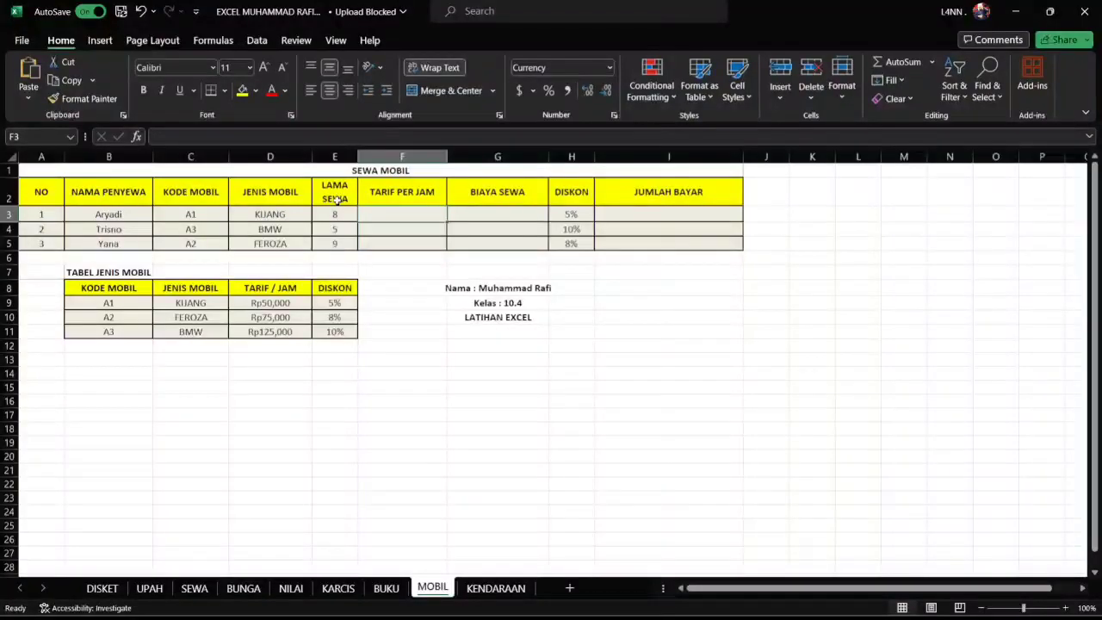
{"action": "type", "text": "=VLOOKUP"}
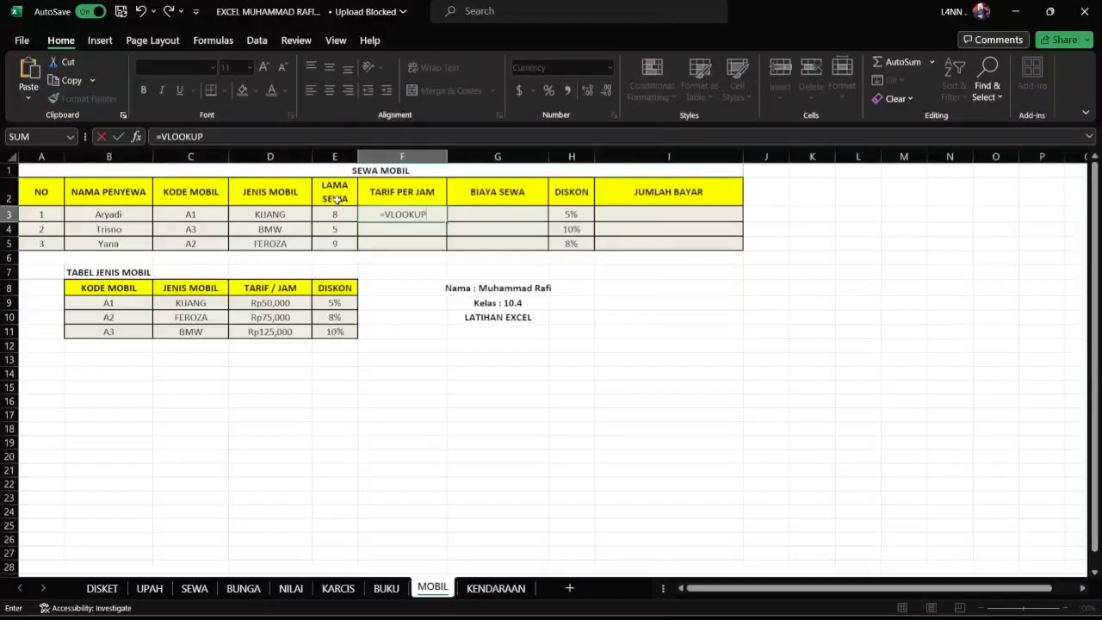
{"action": "type", "text": "(C"}
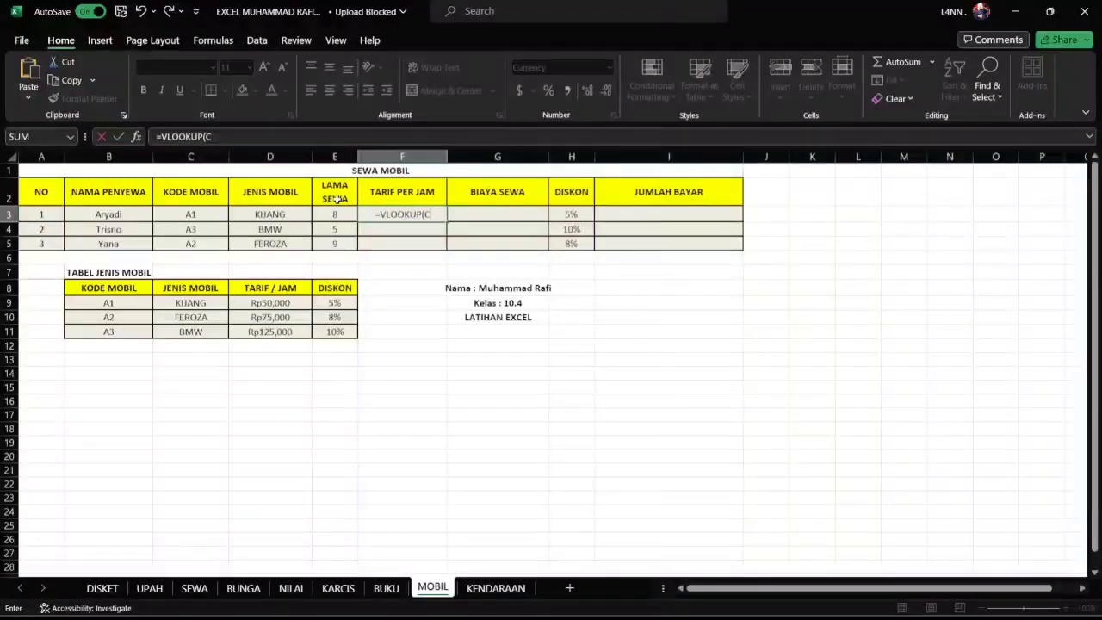
{"action": "type", "text": "3"}
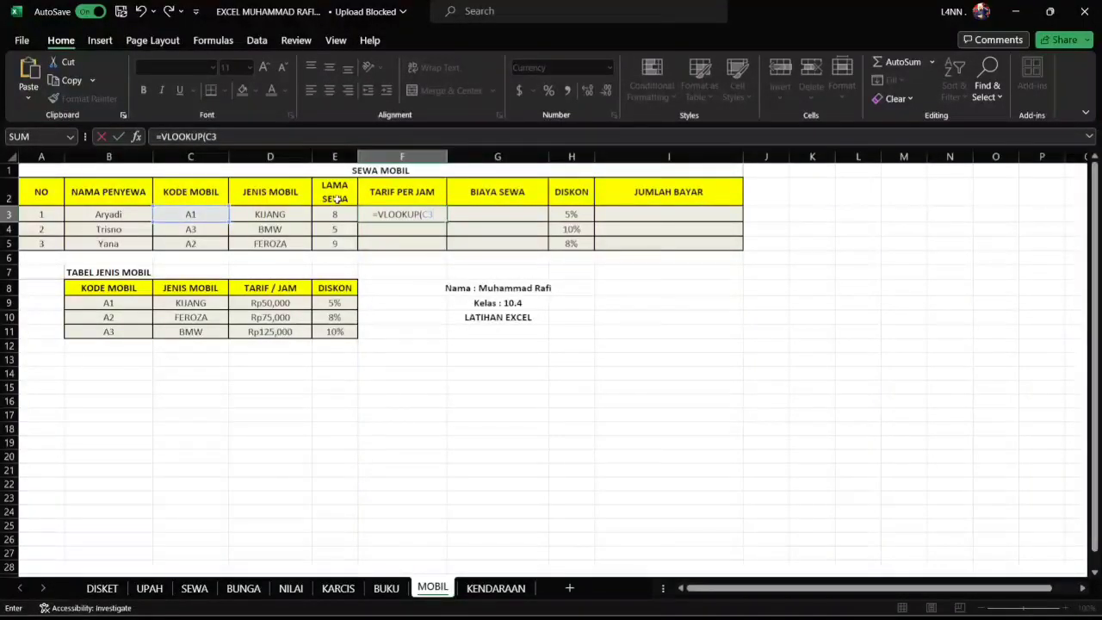
{"action": "type", "text": ","}
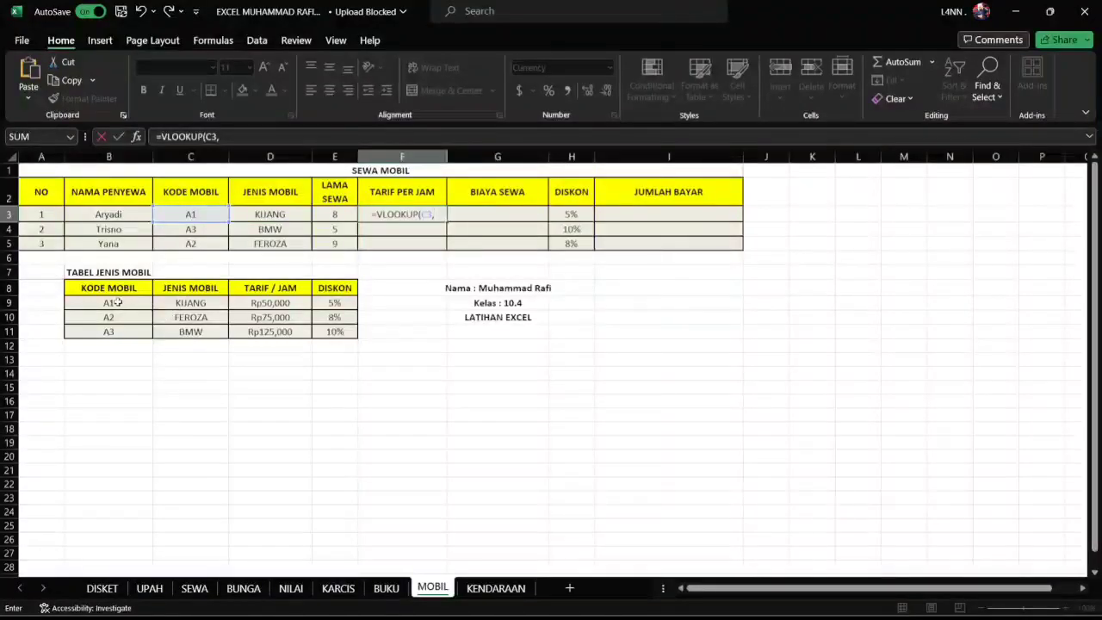
{"action": "left_click_drag", "start_coordinate": [91, 303], "coordinate": [336, 333]}
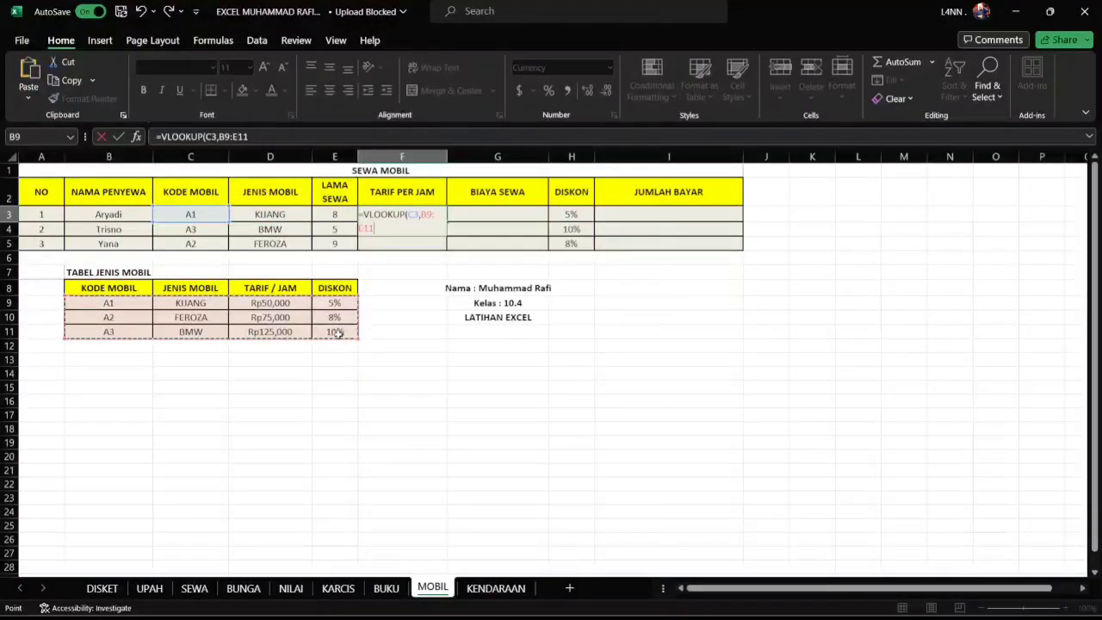
{"action": "key", "text": "F4"}
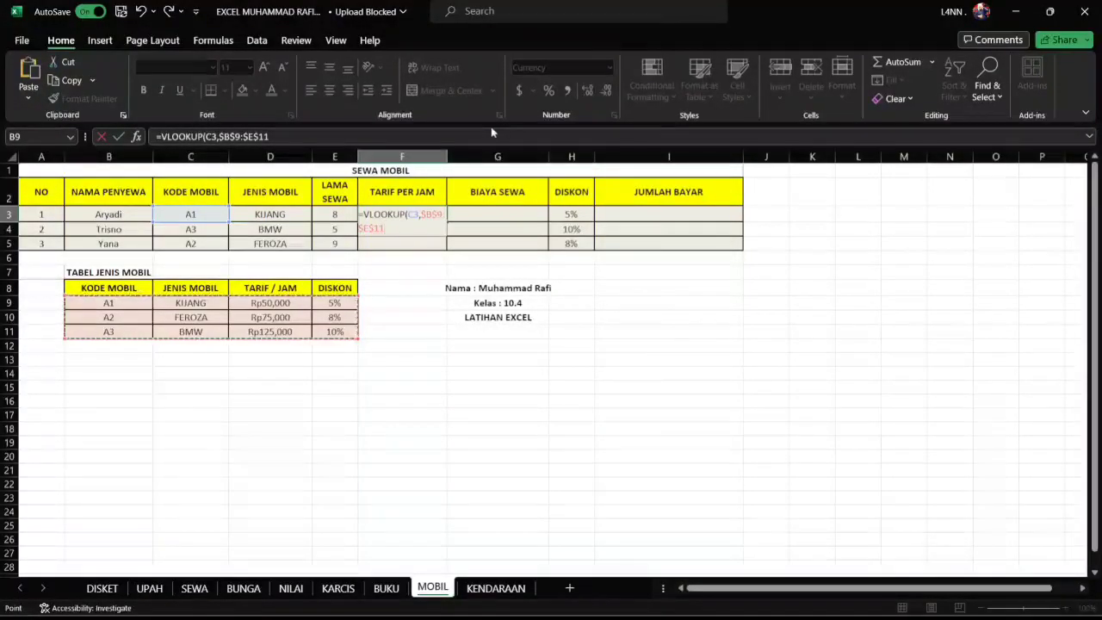
{"action": "left_click", "coordinate": [287, 136]}
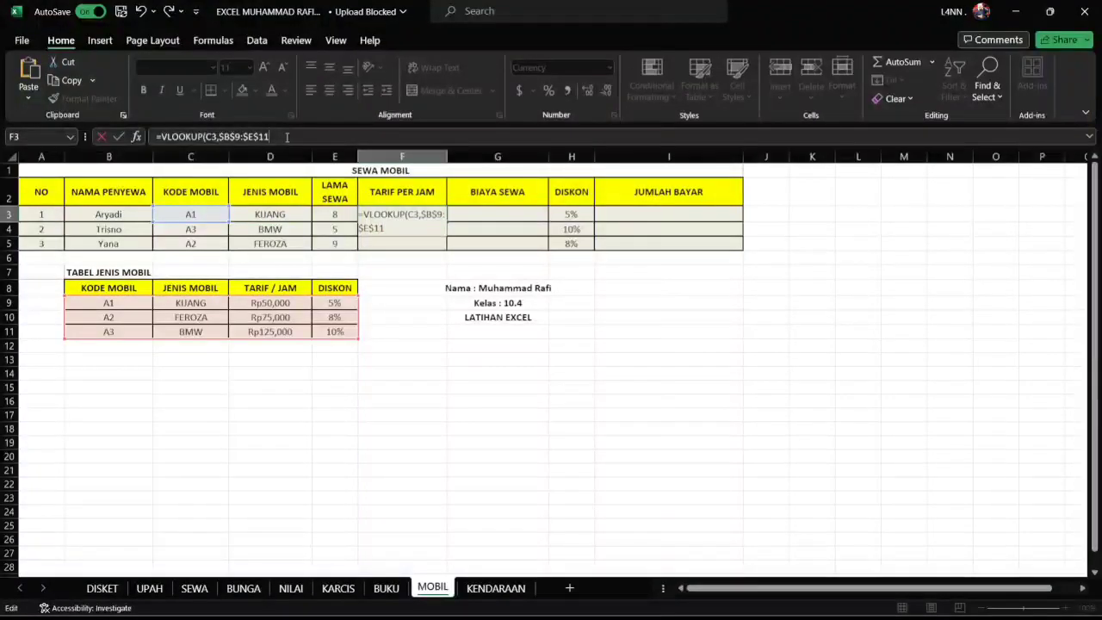
{"action": "type", "text": ","}
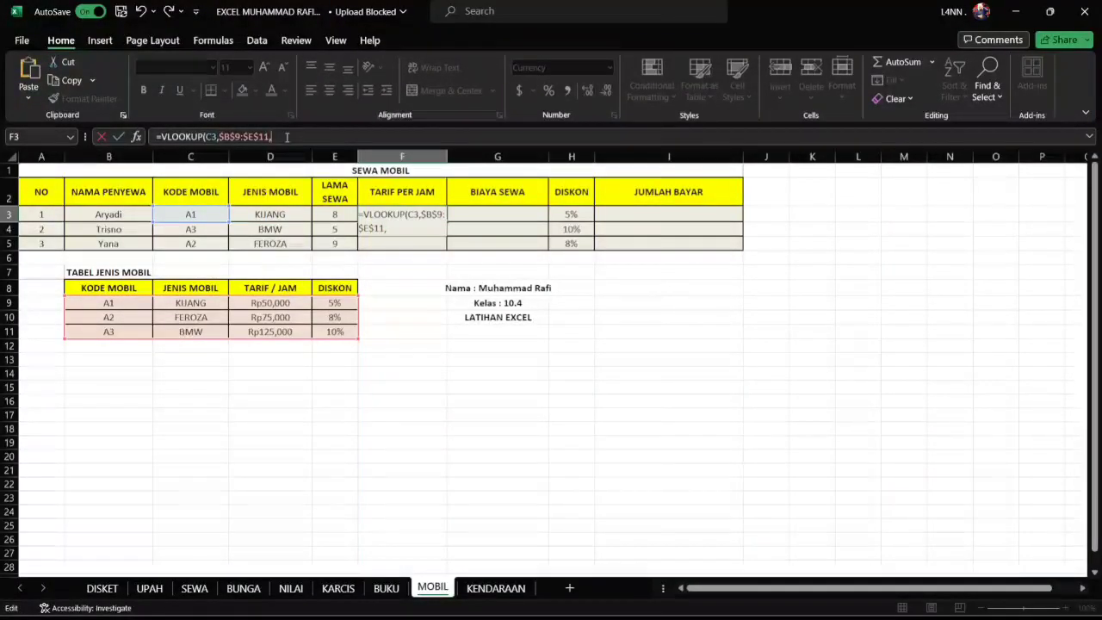
{"action": "type", "text": "3,TRUE"}
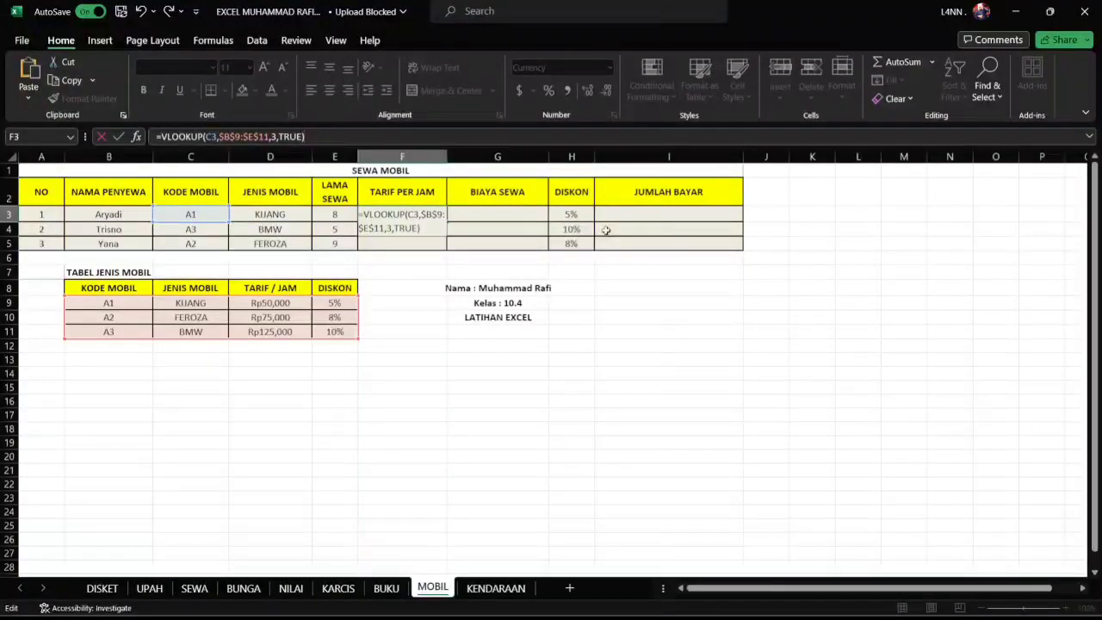
{"action": "key", "text": "Return"}
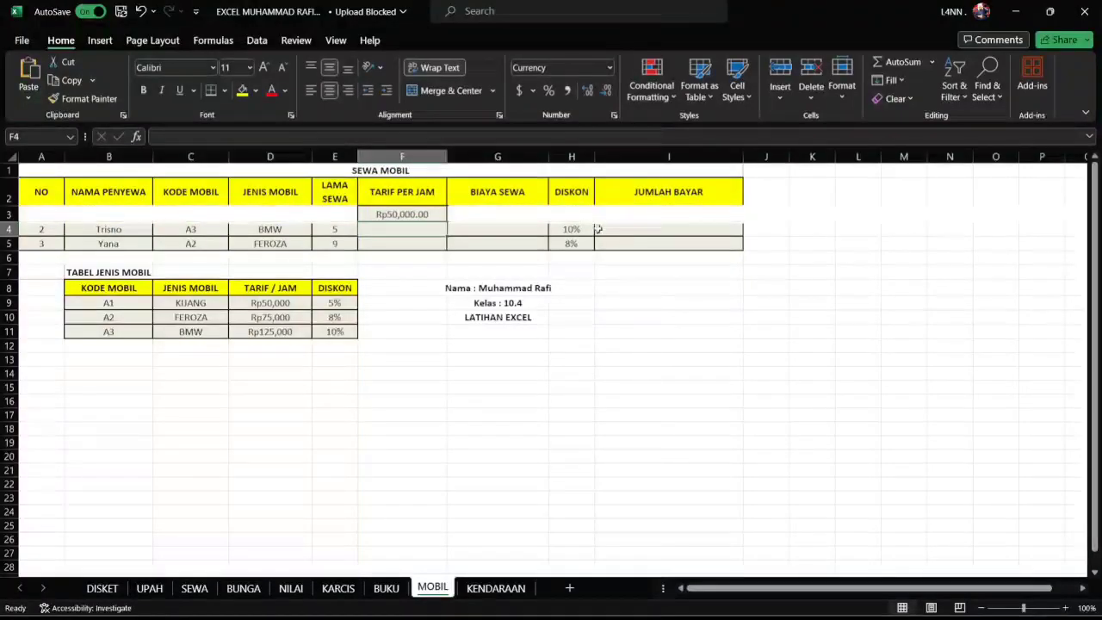
Fill the TARIF PER JAM formula from F3 down to F5 and check the filled cells
{"action": "left_click", "coordinate": [498, 198]}
{"action": "left_click", "coordinate": [481, 229]}
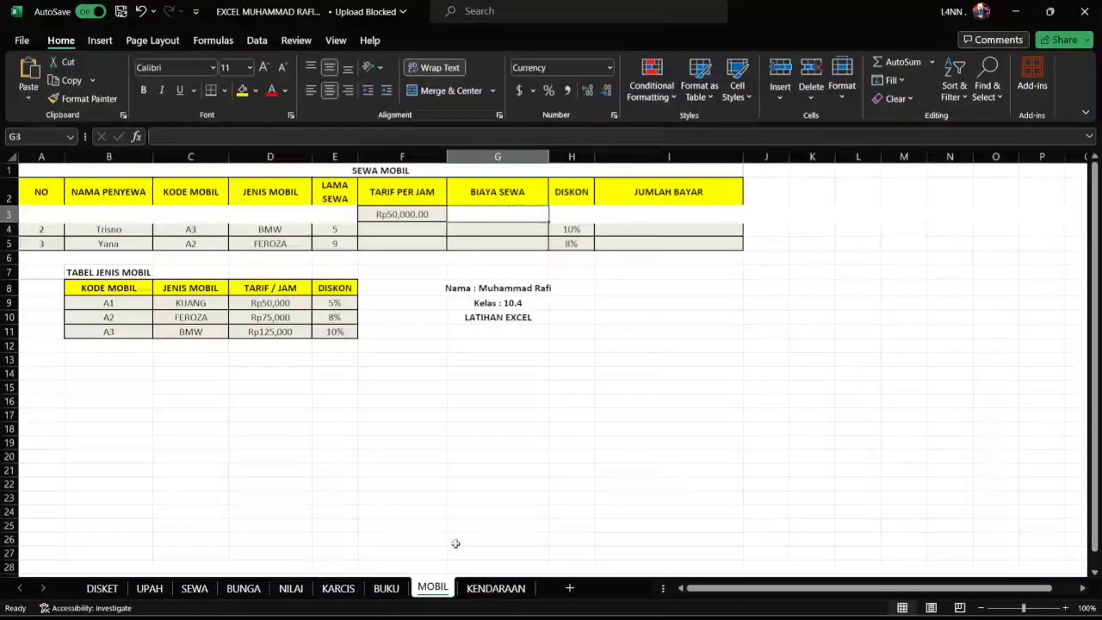
{"action": "left_click", "coordinate": [474, 588]}
{"action": "left_click", "coordinate": [433, 588]}
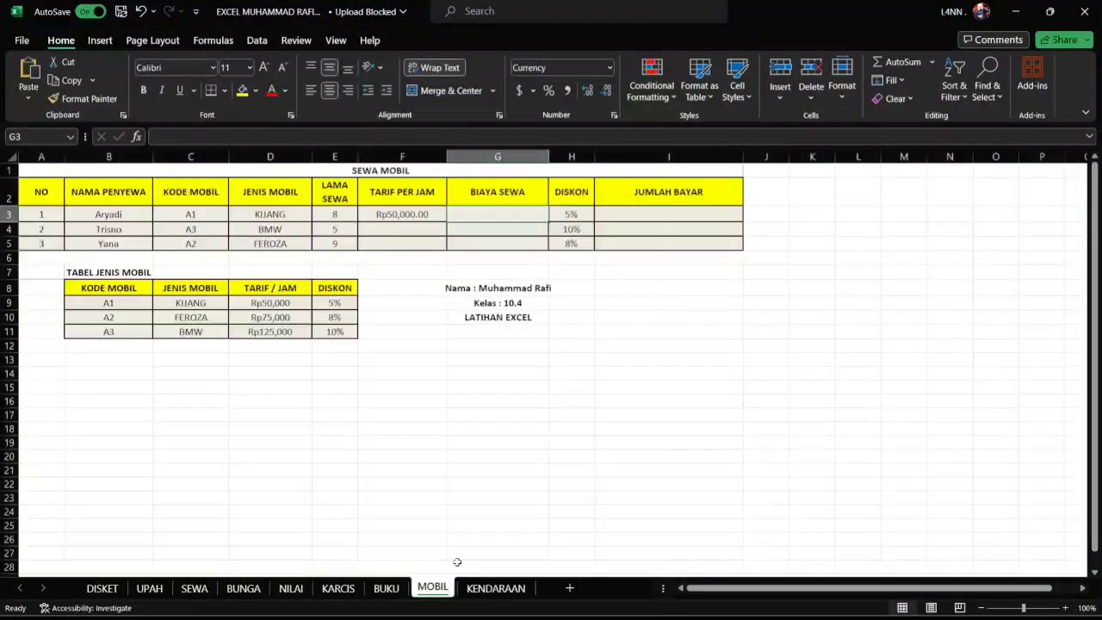
{"action": "left_click", "coordinate": [395, 216]}
{"action": "left_click_drag", "start_coordinate": [445, 221], "coordinate": [444, 244]}
{"action": "left_click", "coordinate": [413, 244]}
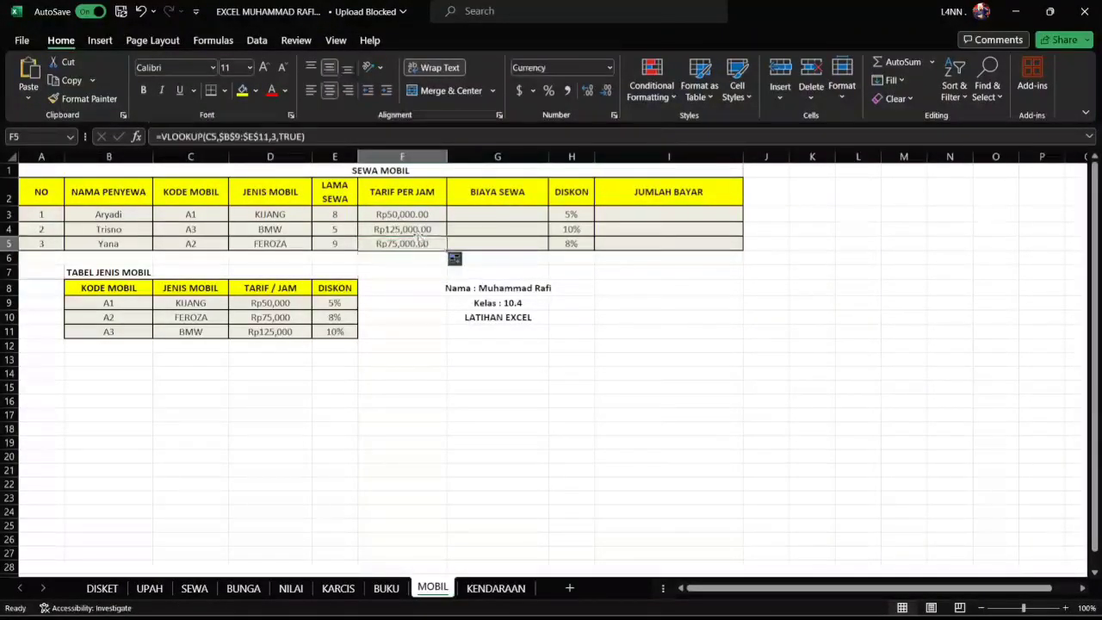
{"action": "left_click", "coordinate": [416, 229]}
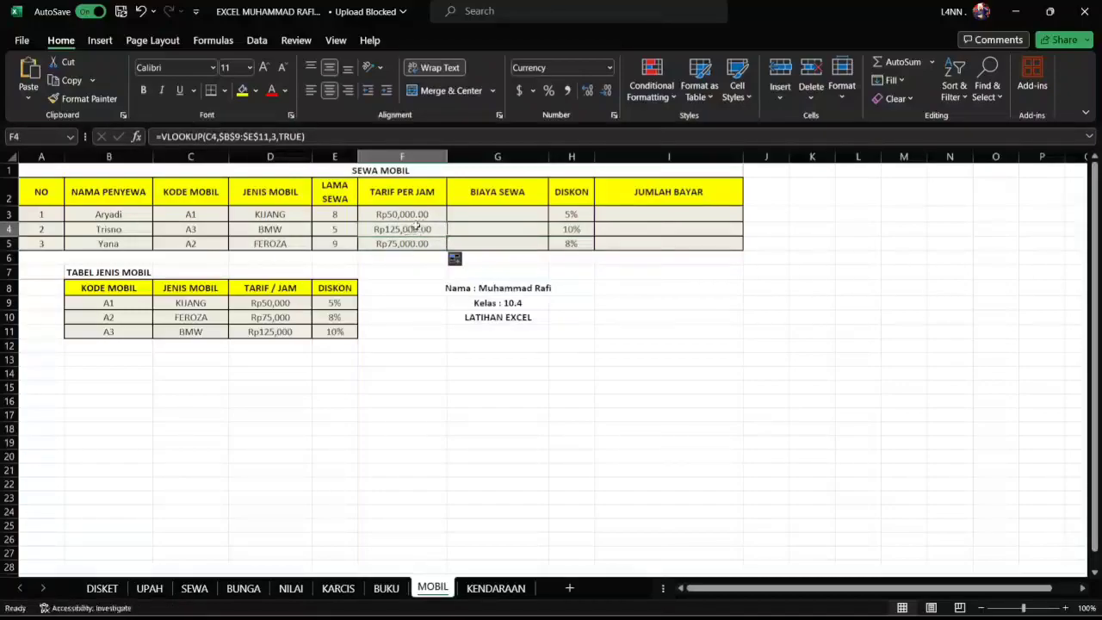
{"action": "left_click", "coordinate": [413, 215]}
Enter the BIAYA SEWA formula =F3*E3 in G3 and fill it down to G5
{"action": "left_click", "coordinate": [462, 214]}
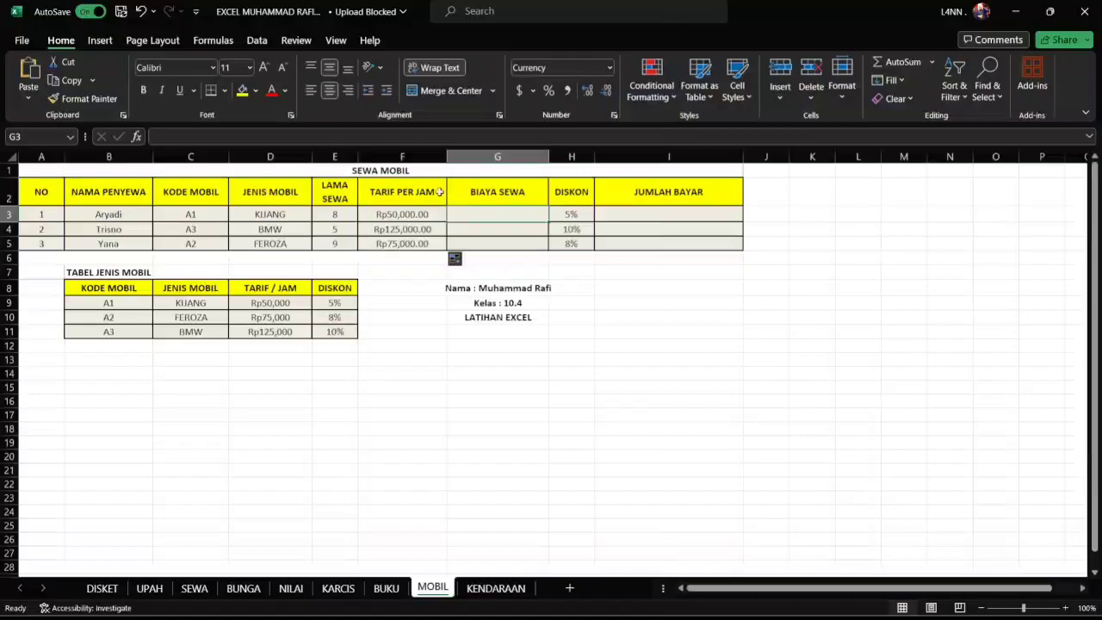
{"action": "type", "text": "=F"}
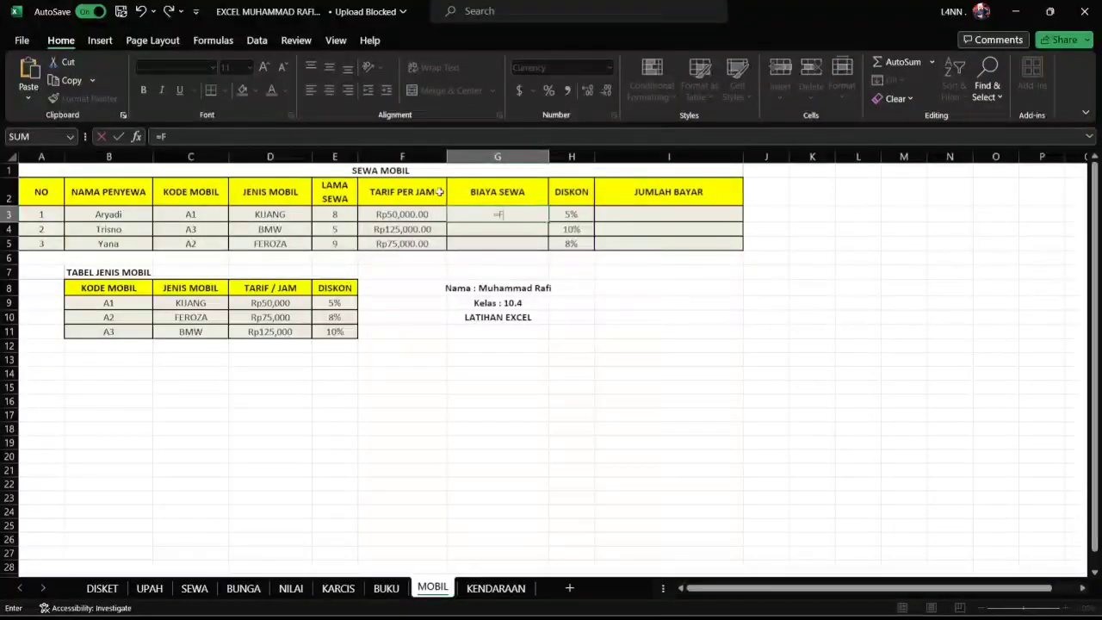
{"action": "type", "text": "3*"}
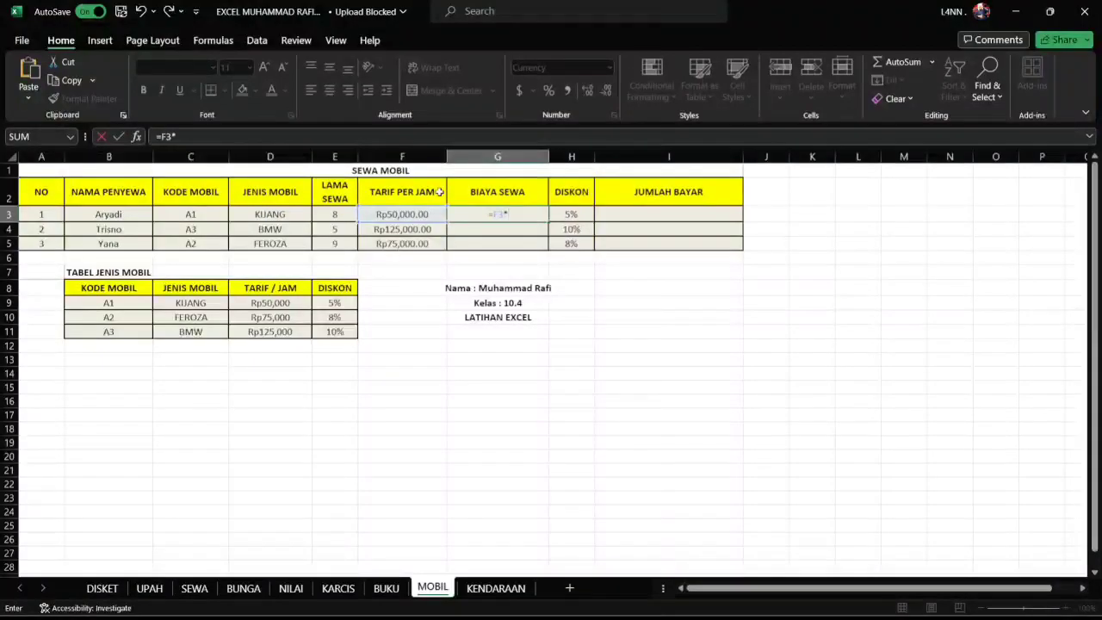
{"action": "type", "text": "E3"}
{"action": "key", "text": "ctrl+Return"}
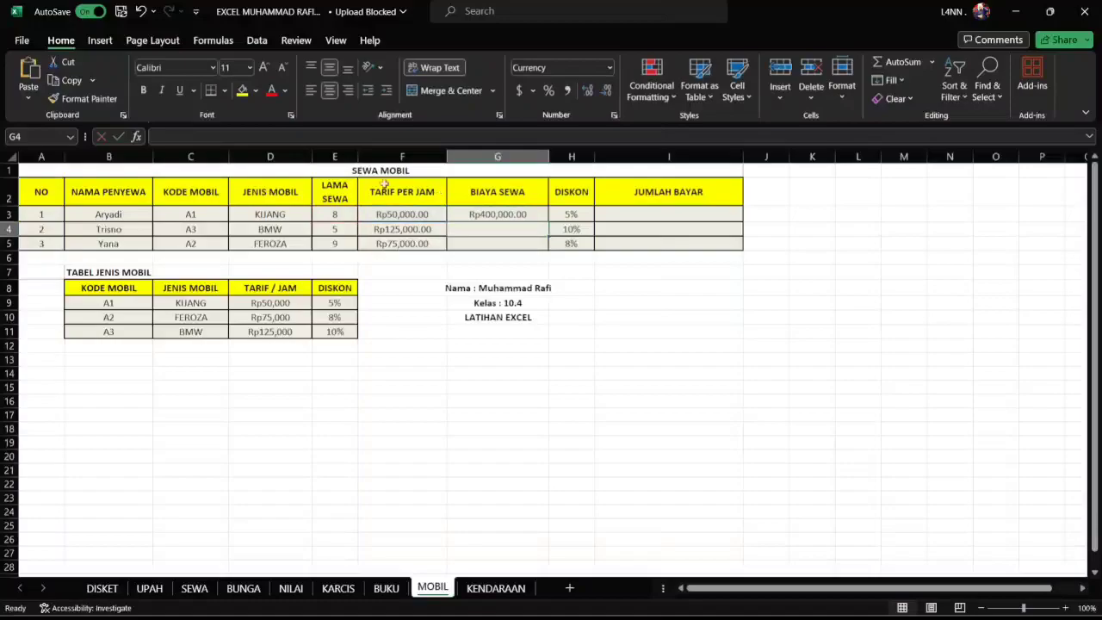
{"action": "left_click_drag", "start_coordinate": [549, 222], "coordinate": [534, 246]}
{"action": "left_click", "coordinate": [516, 229]}
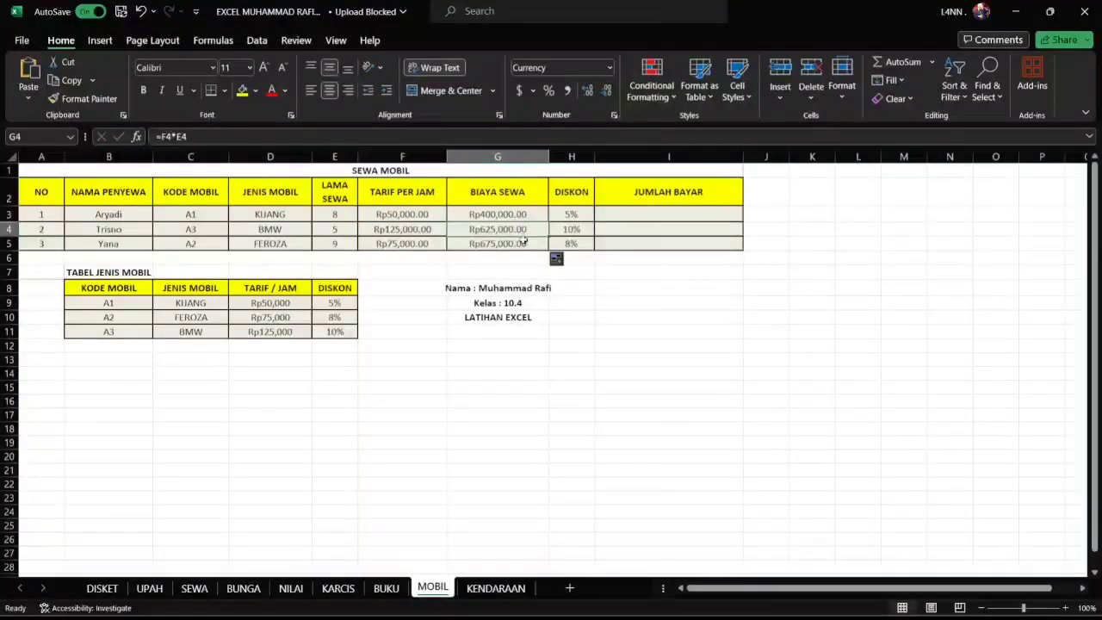
Enter the JUMLAH BAYAR formula =G3-(G3*(VLOOKUP(C3,$B$9:$E$11,3))) in I3
{"action": "left_click", "coordinate": [624, 210]}
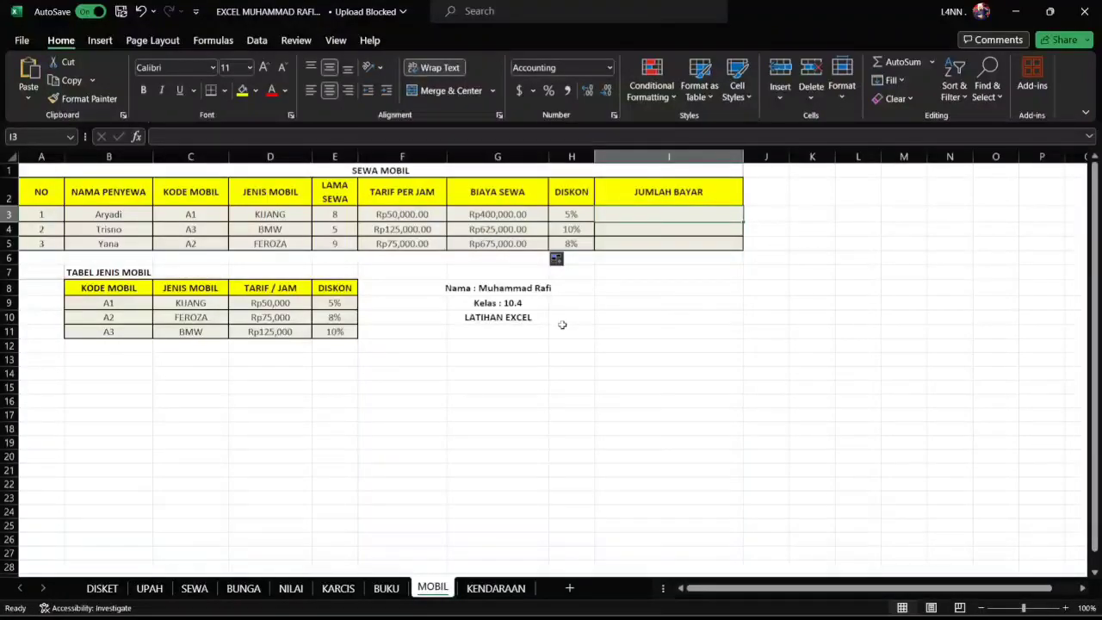
{"action": "type", "text": "="}
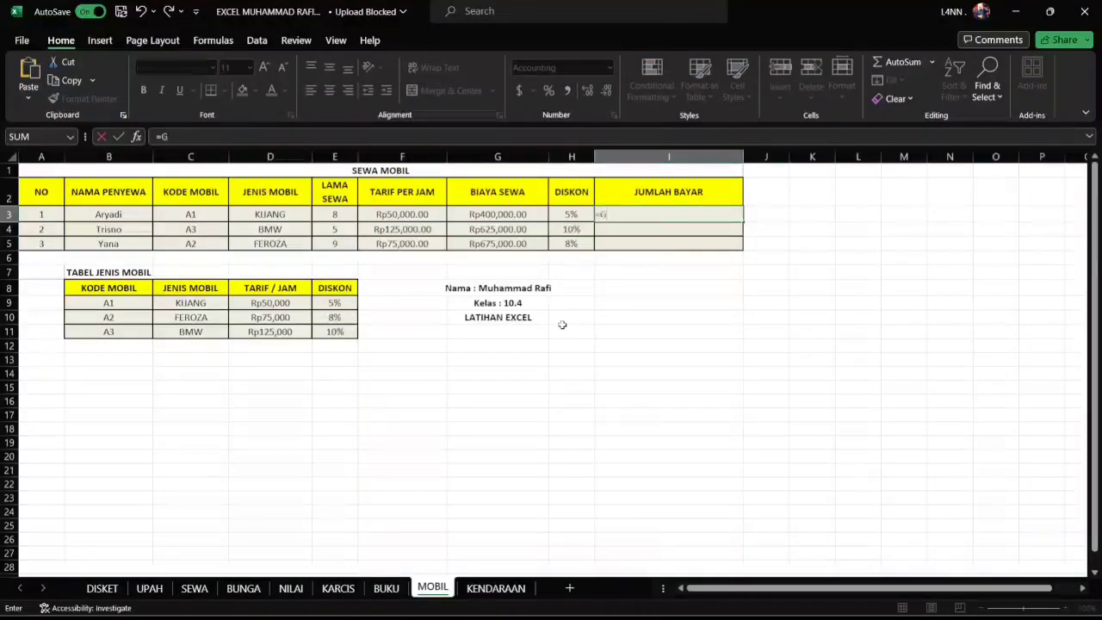
{"action": "type", "text": "G3"}
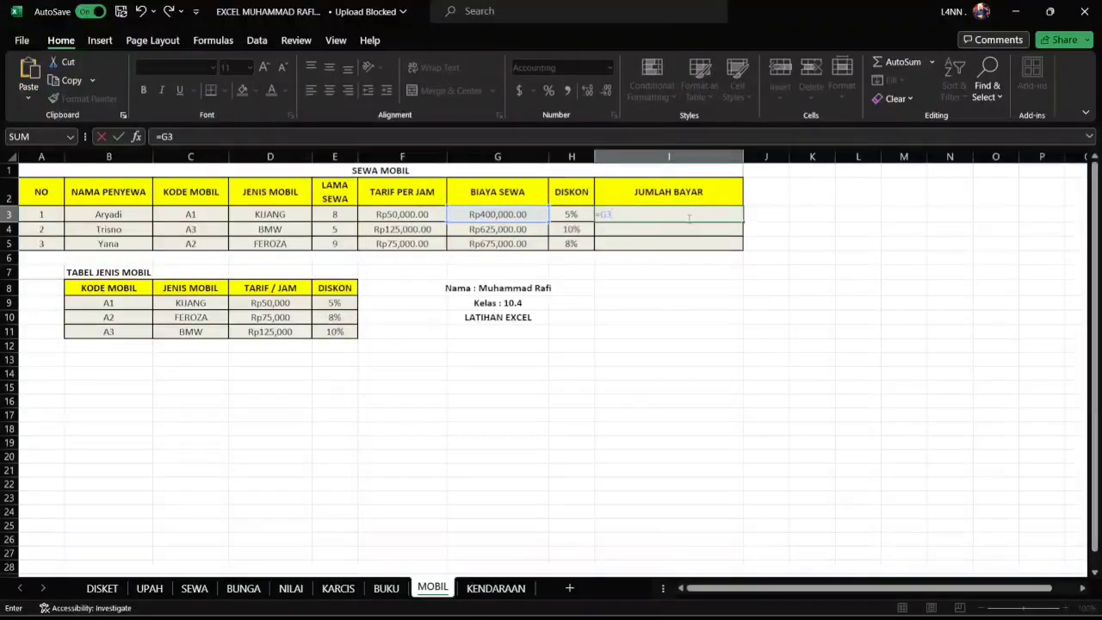
{"action": "type", "text": "-(G"}
{"action": "type", "text": "3*(VLOOK"}
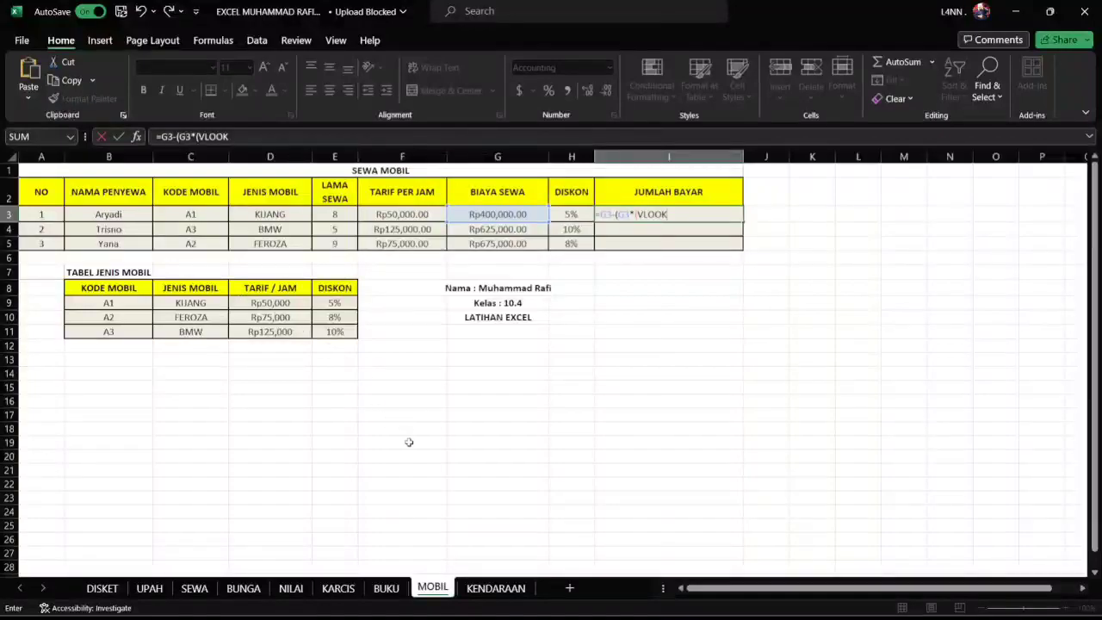
{"action": "type", "text": "P"}
{"action": "type", "text": "(C3"}
{"action": "type", "text": "3"}
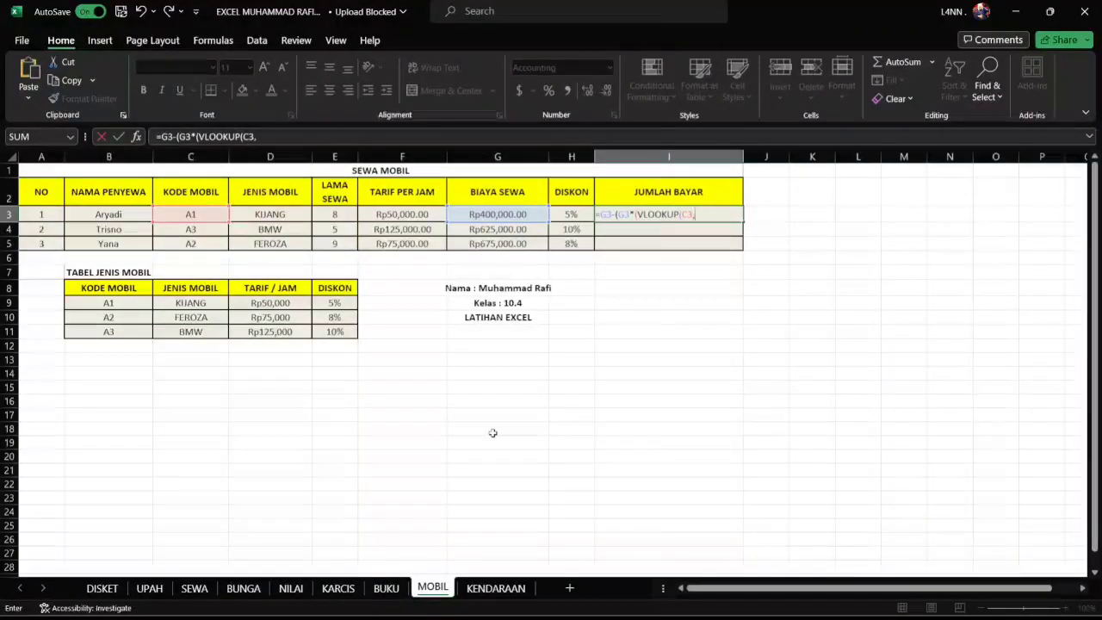
{"action": "left_click_drag", "start_coordinate": [120, 302], "coordinate": [338, 331]}
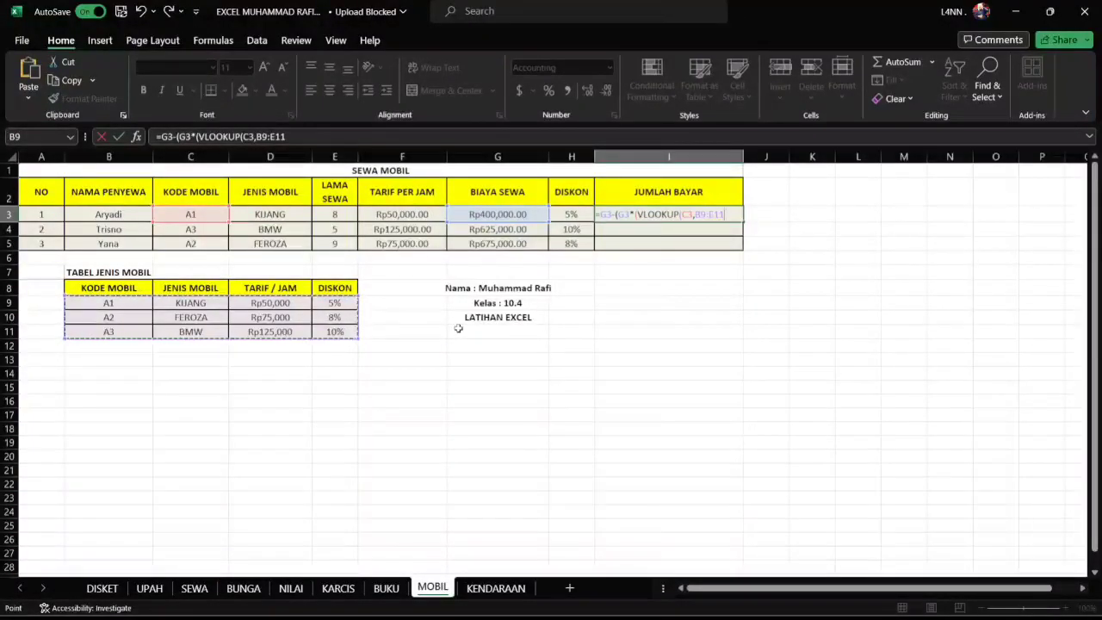
{"action": "key", "text": "F4"}
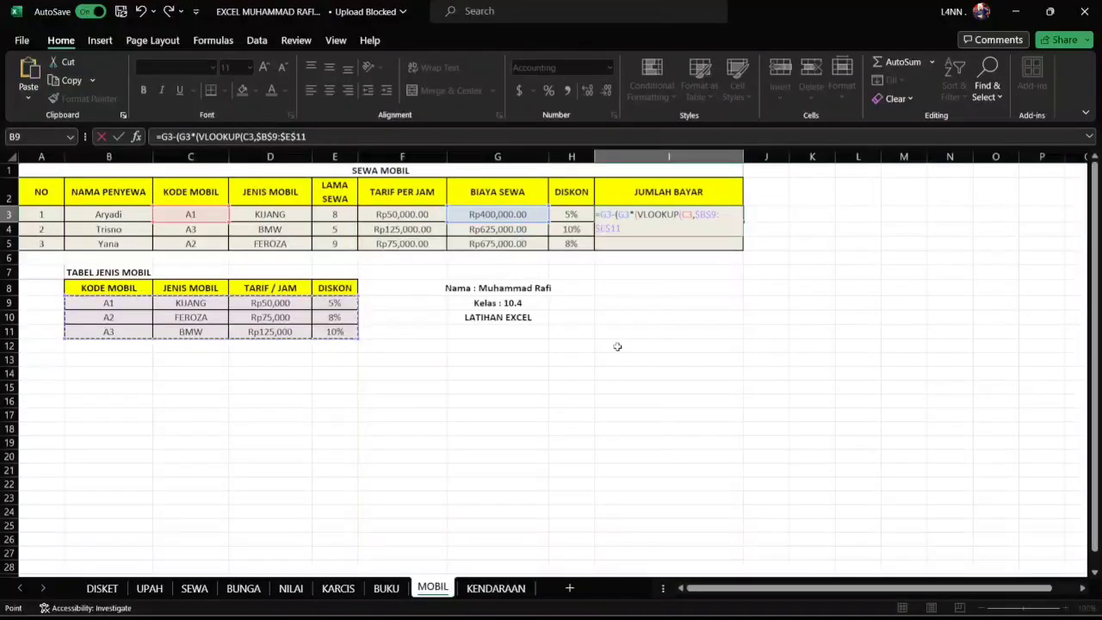
{"action": "type", "text": ",3"}
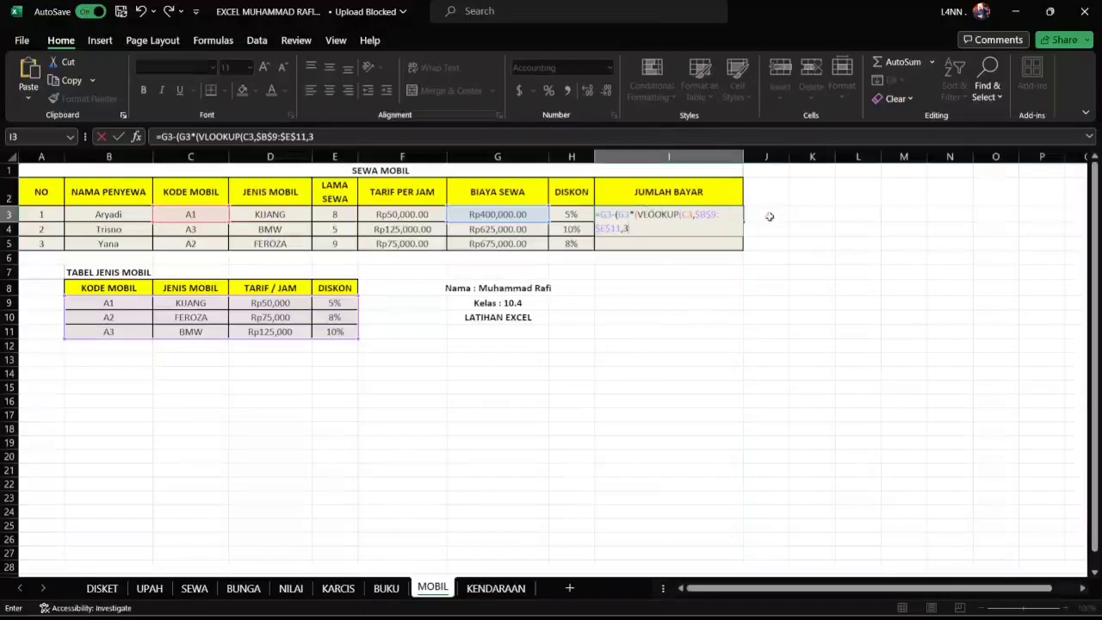
{"action": "type", "text": "))"}
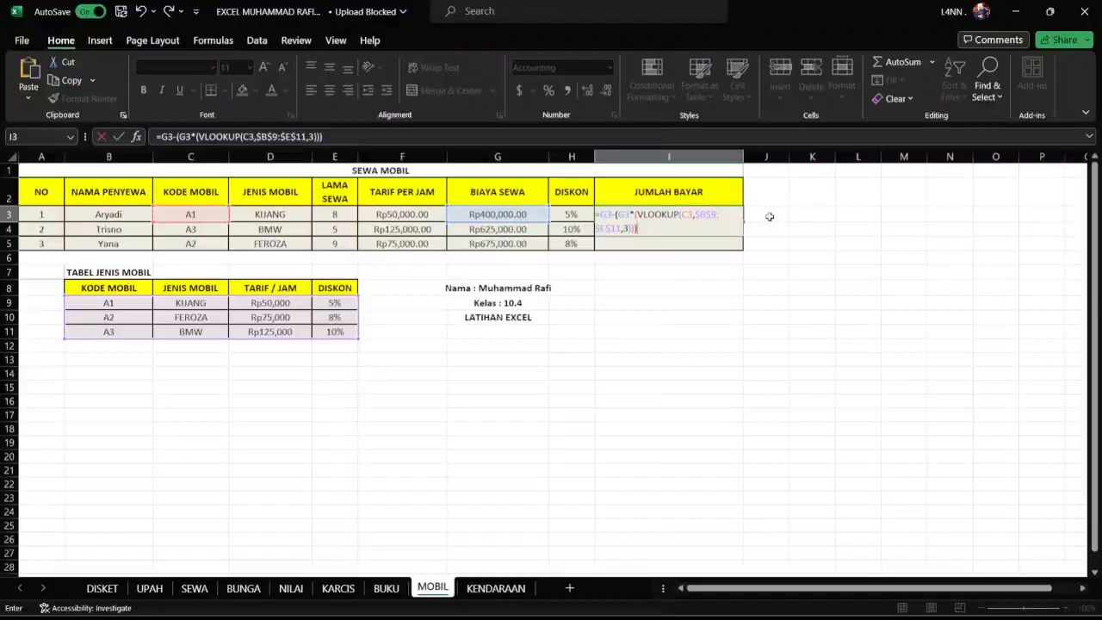
{"action": "key", "text": "ctrl+Return"}
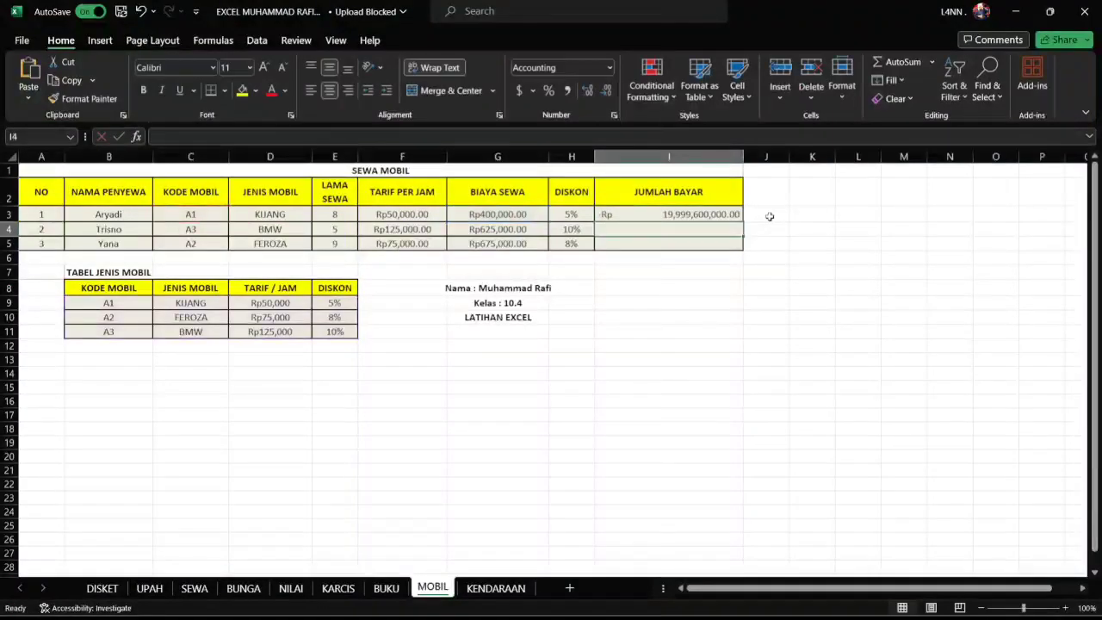
Fill the JUMLAH BAYAR formula down to I5 and check the formulas in I3:I5
{"action": "left_click_drag", "start_coordinate": [743, 222], "coordinate": [745, 250]}
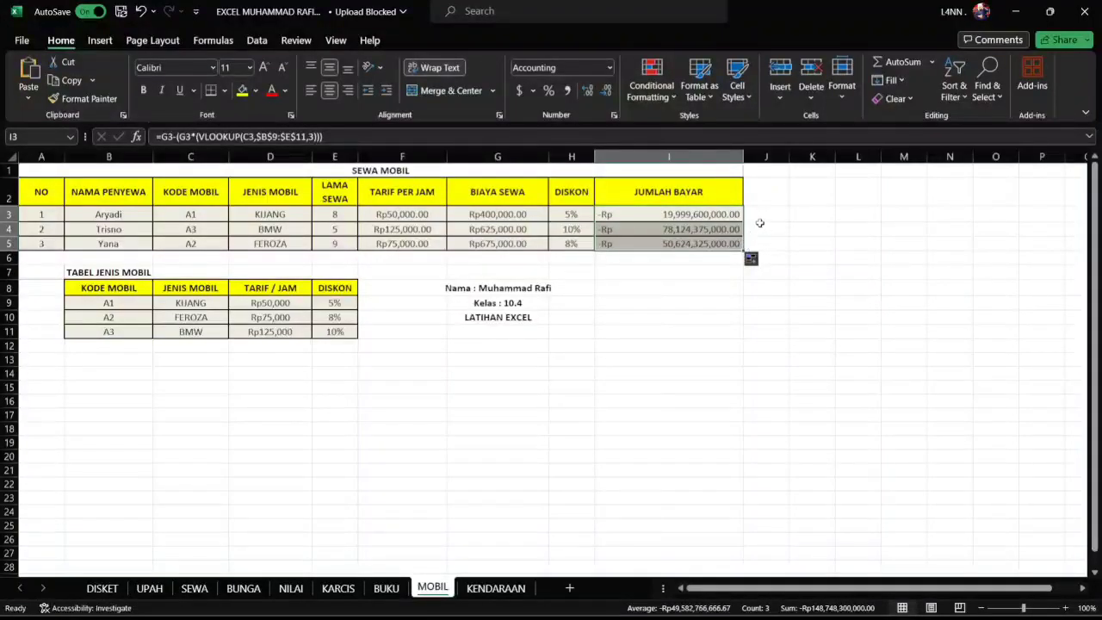
{"action": "left_click", "coordinate": [760, 224]}
{"action": "left_click", "coordinate": [726, 215]}
{"action": "left_click", "coordinate": [709, 230]}
{"action": "left_click", "coordinate": [704, 245]}
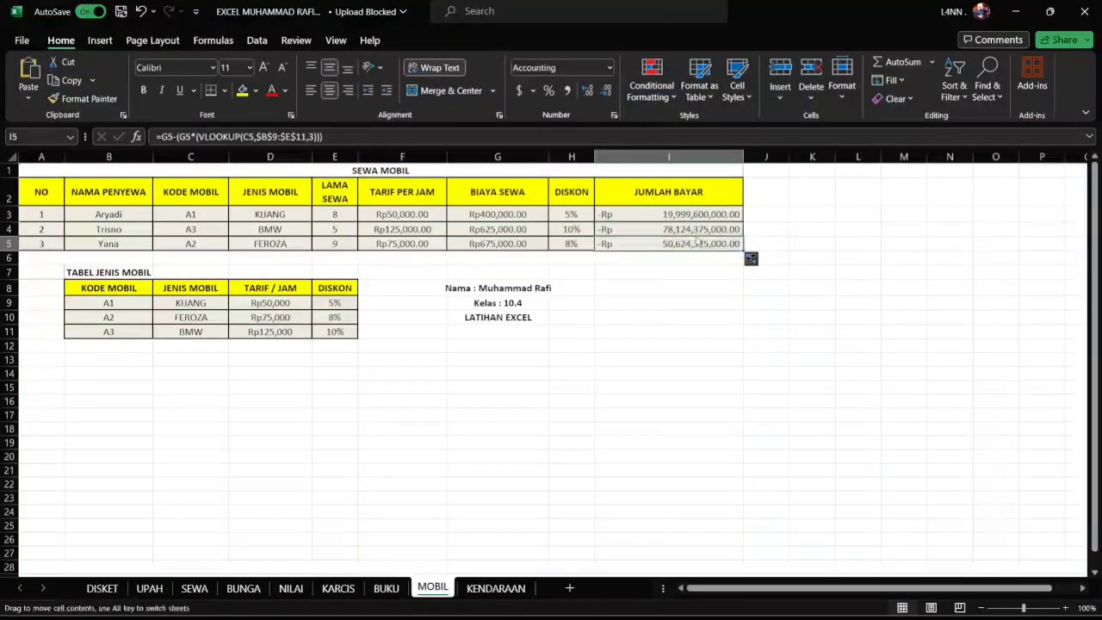
{"action": "left_click", "coordinate": [692, 228]}
{"action": "left_click", "coordinate": [691, 215]}
{"action": "left_click", "coordinate": [690, 229]}
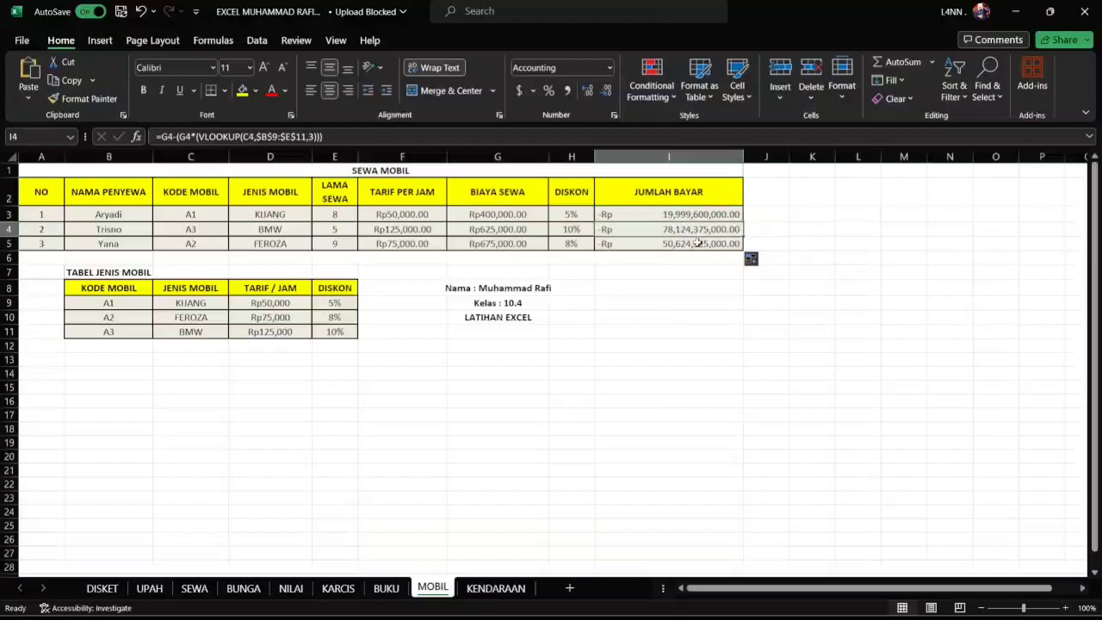
Switch to the KENDARAAN sheet and select the LAPORAN BULAN JUNI 2008 title
{"action": "left_click", "coordinate": [699, 287]}
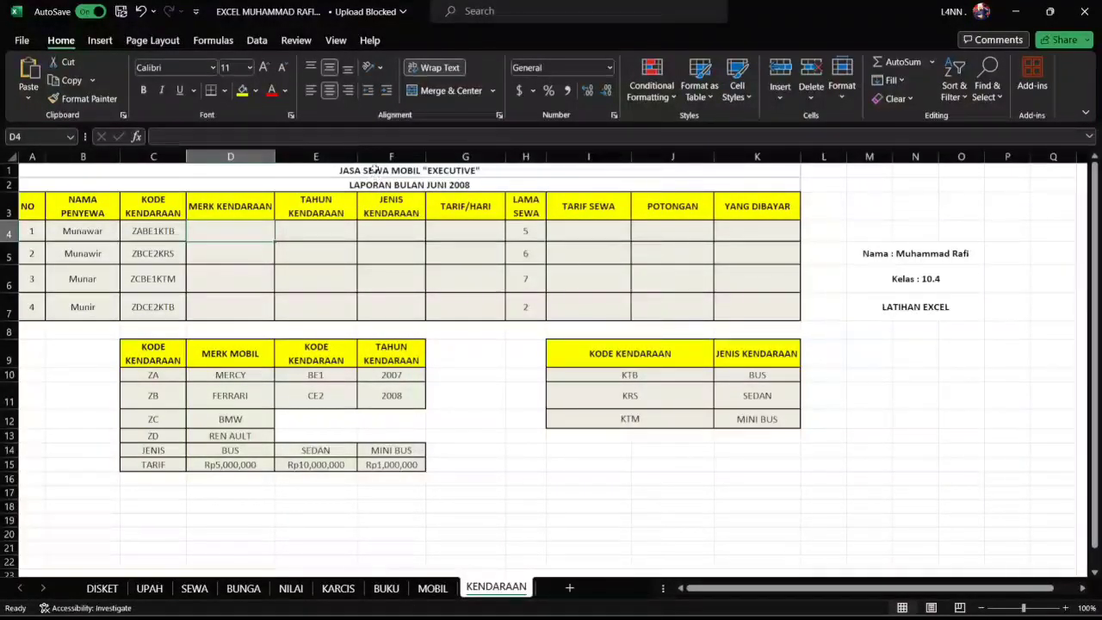
{"action": "left_click", "coordinate": [472, 184]}
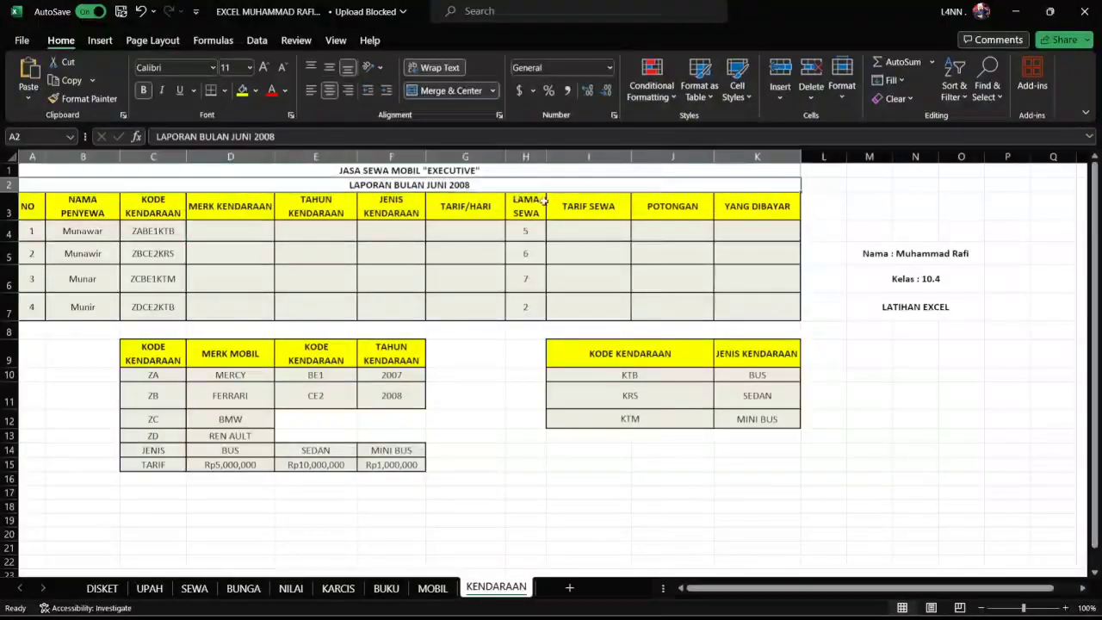
Enter the MERK KENDARAAN formula =VLOOKUP(LEFT(C4,2),$C$10:$D$13,2) in D4
{"action": "left_click", "coordinate": [371, 256]}
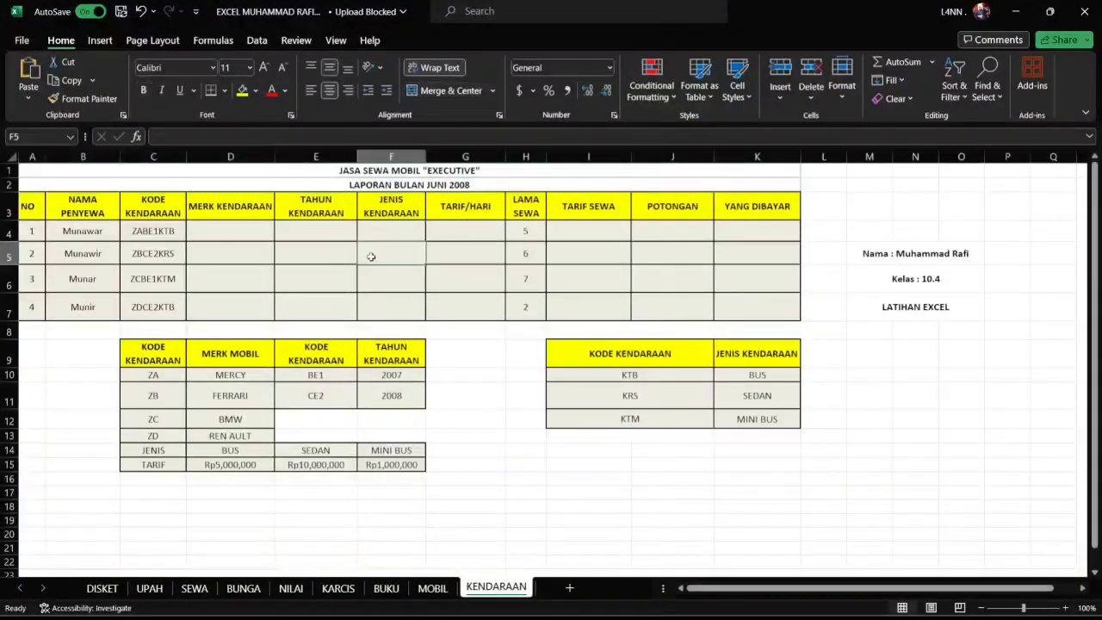
{"action": "left_click", "coordinate": [236, 229]}
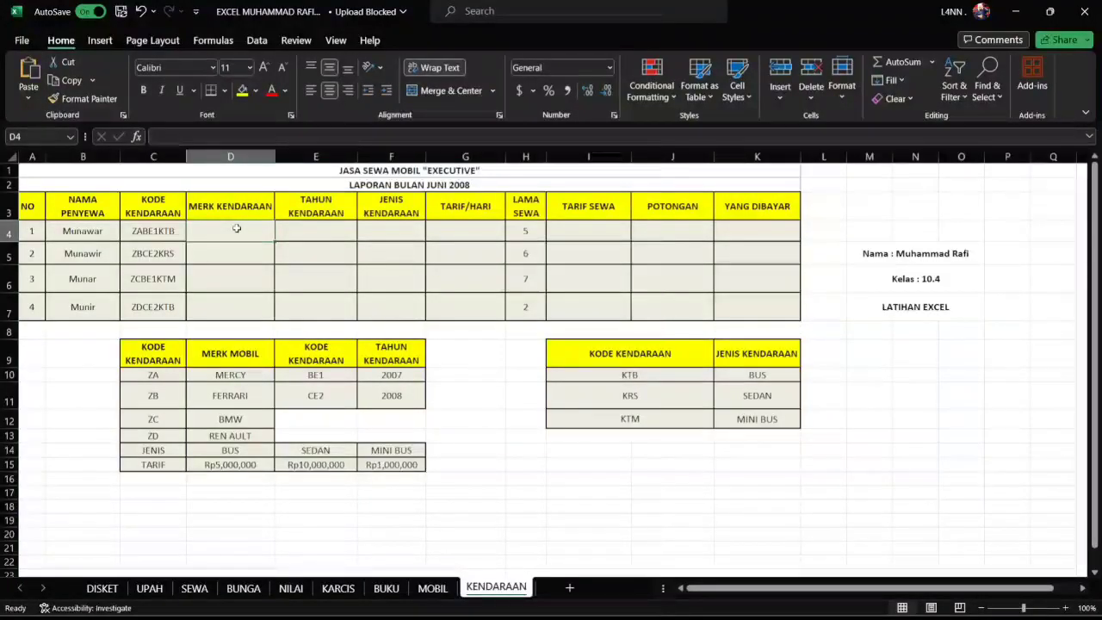
{"action": "type", "text": "="}
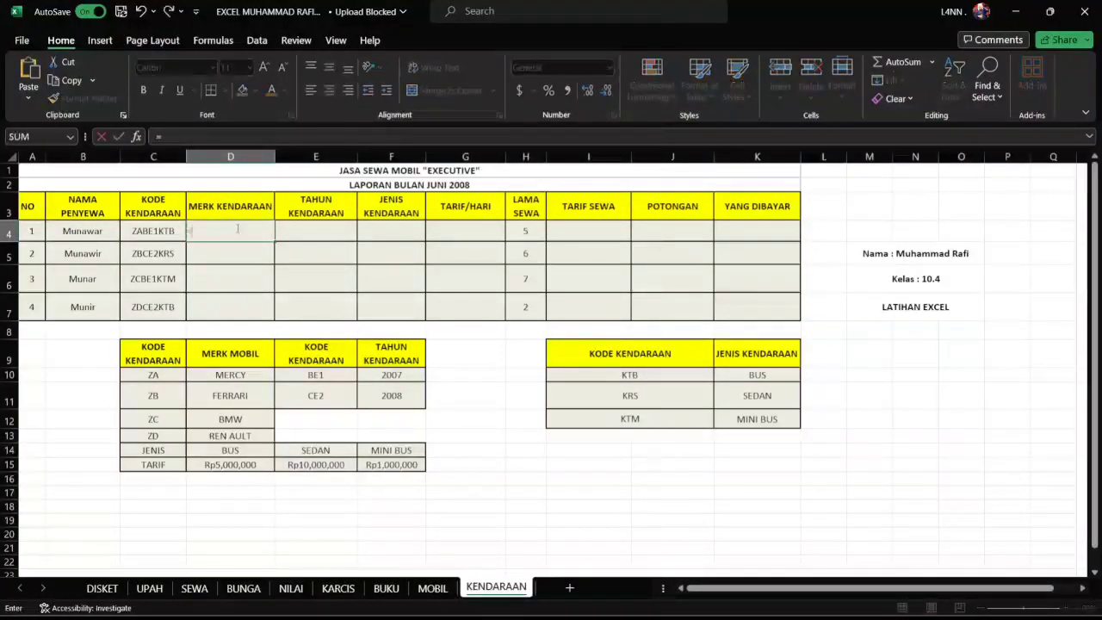
{"action": "type", "text": "VLO"}
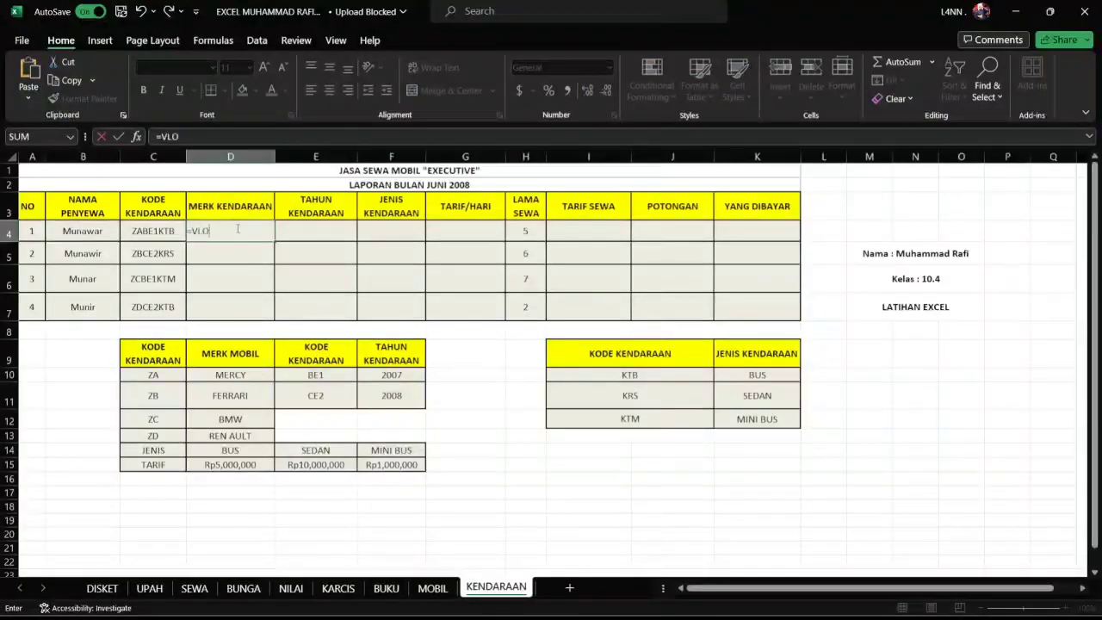
{"action": "type", "text": "OKUP("}
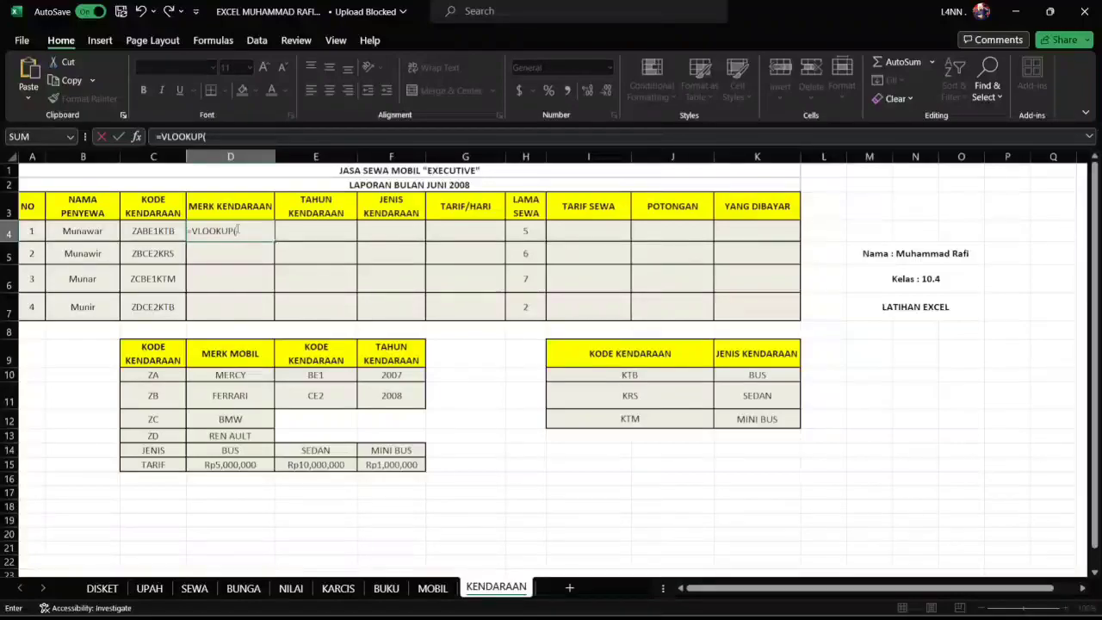
{"action": "type", "text": "LEFT"}
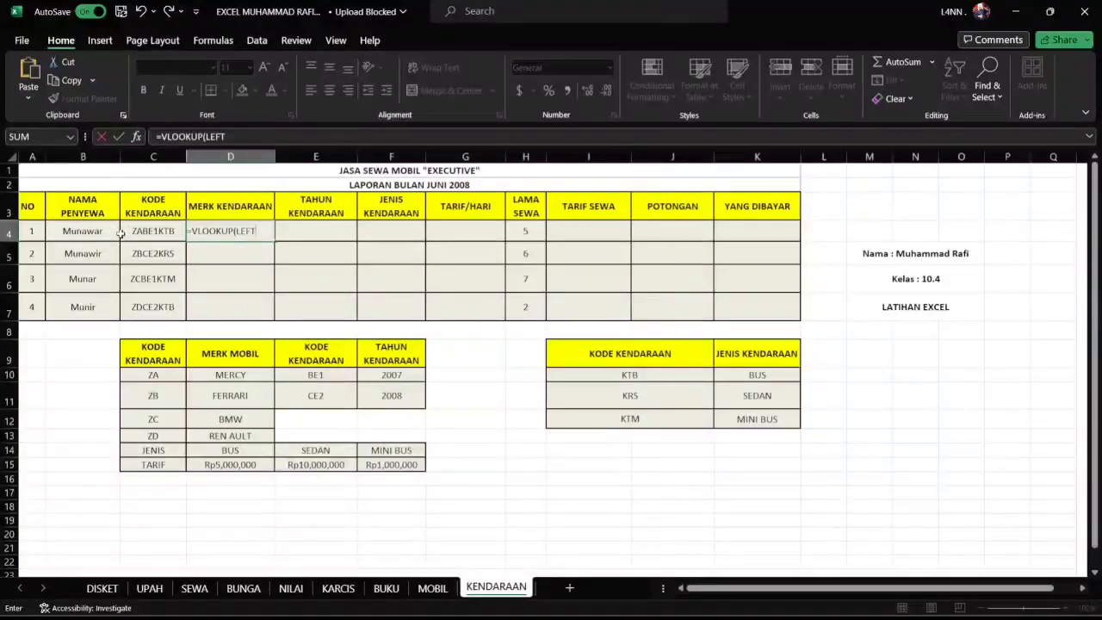
{"action": "type", "text": "("}
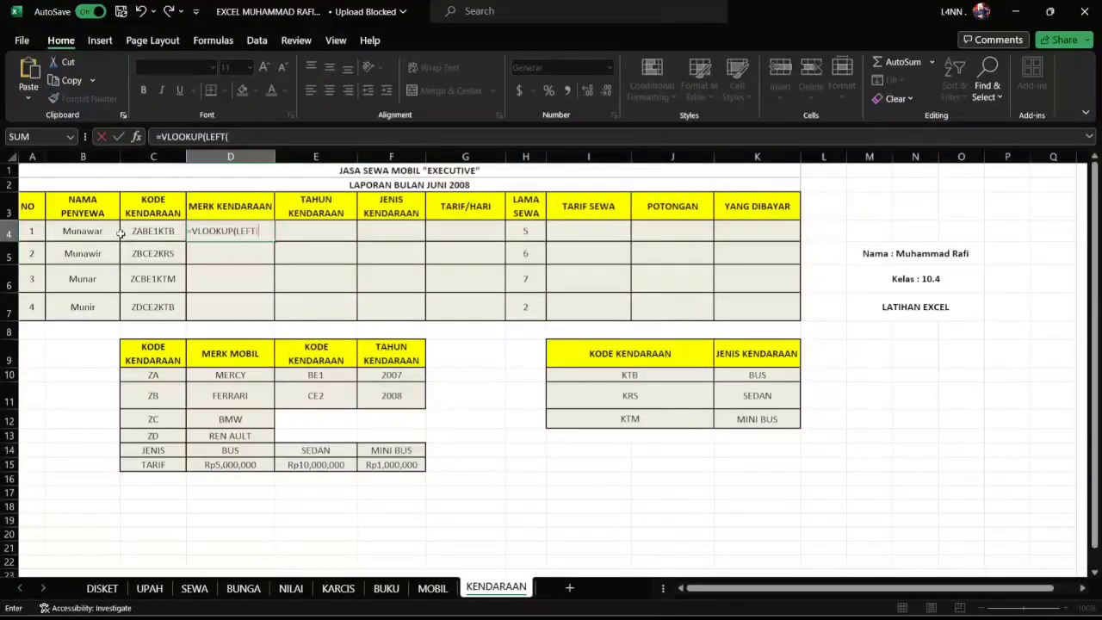
{"action": "left_click", "coordinate": [128, 240]}
{"action": "type", "text": ","}
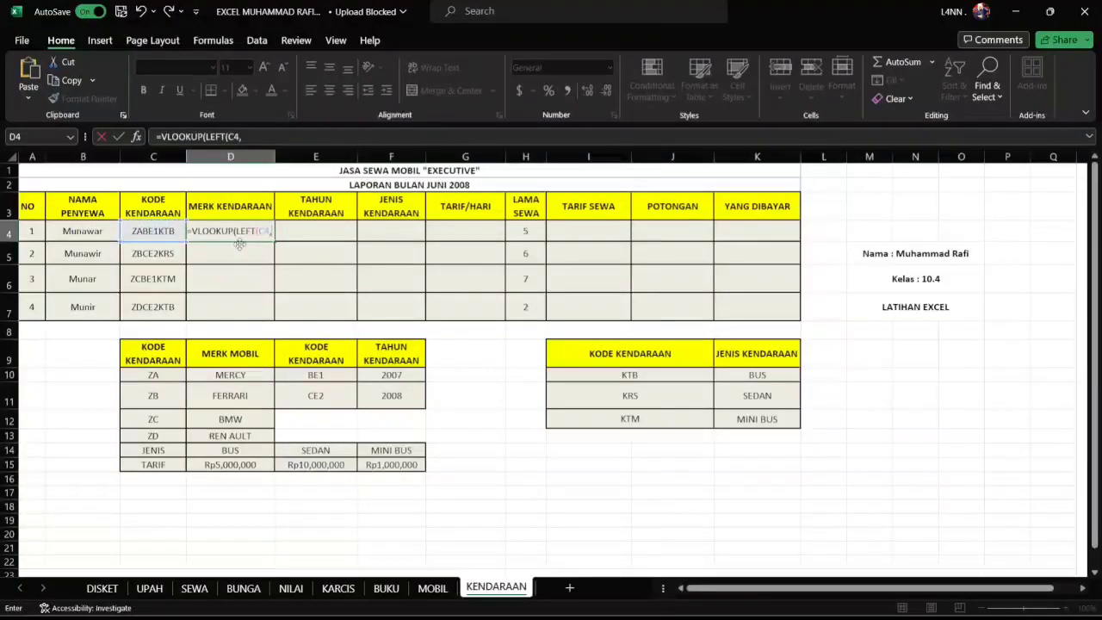
{"action": "type", "text": "2"}
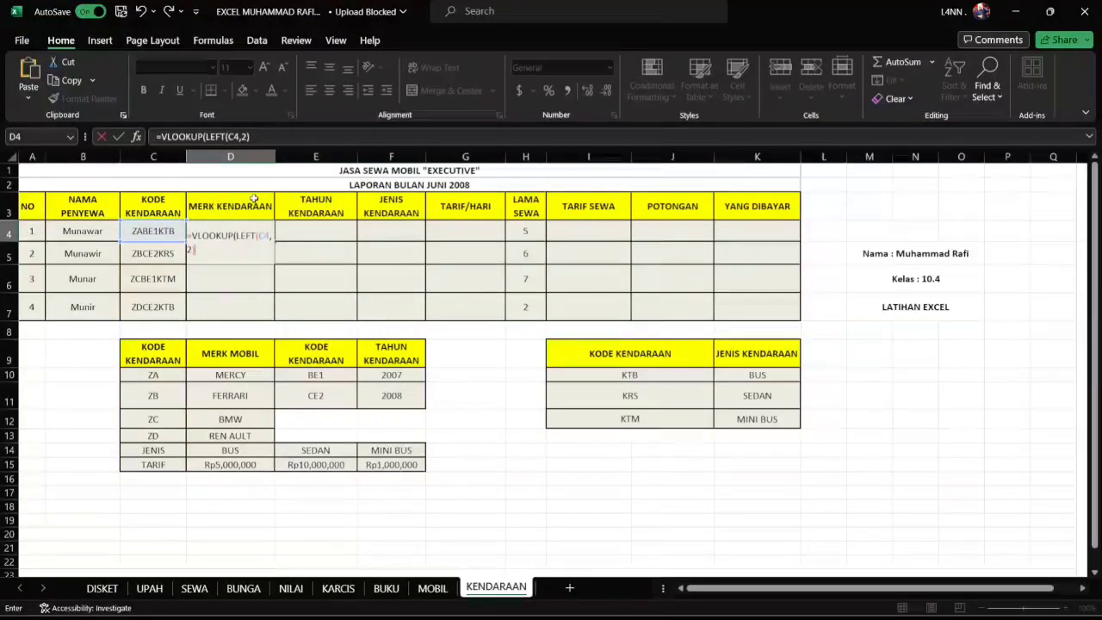
{"action": "type", "text": ","}
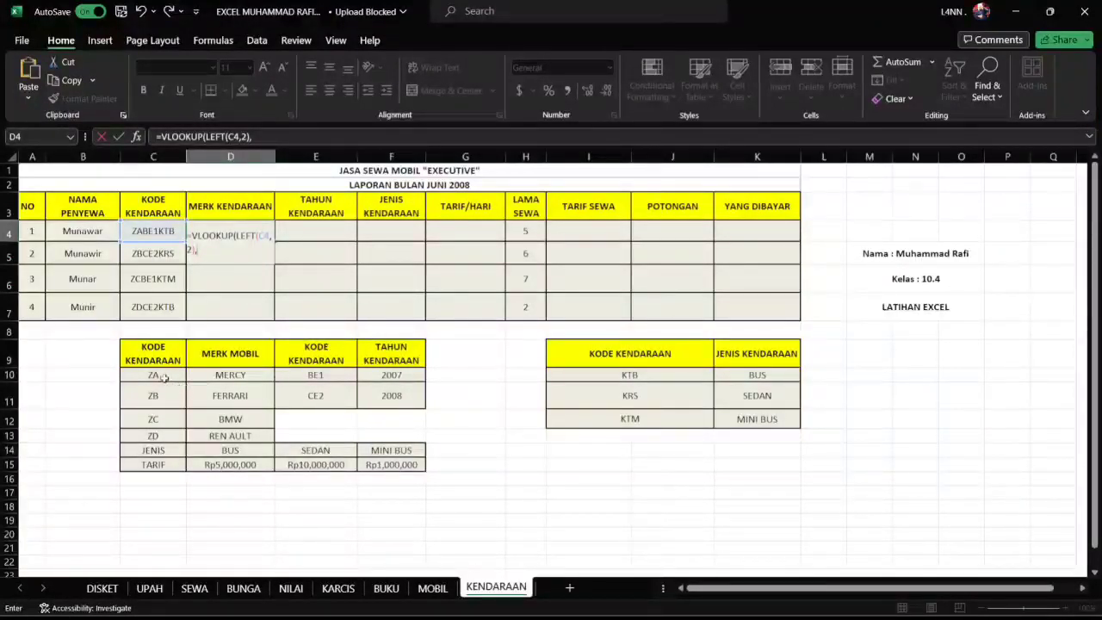
{"action": "left_click_drag", "start_coordinate": [163, 376], "coordinate": [258, 438]}
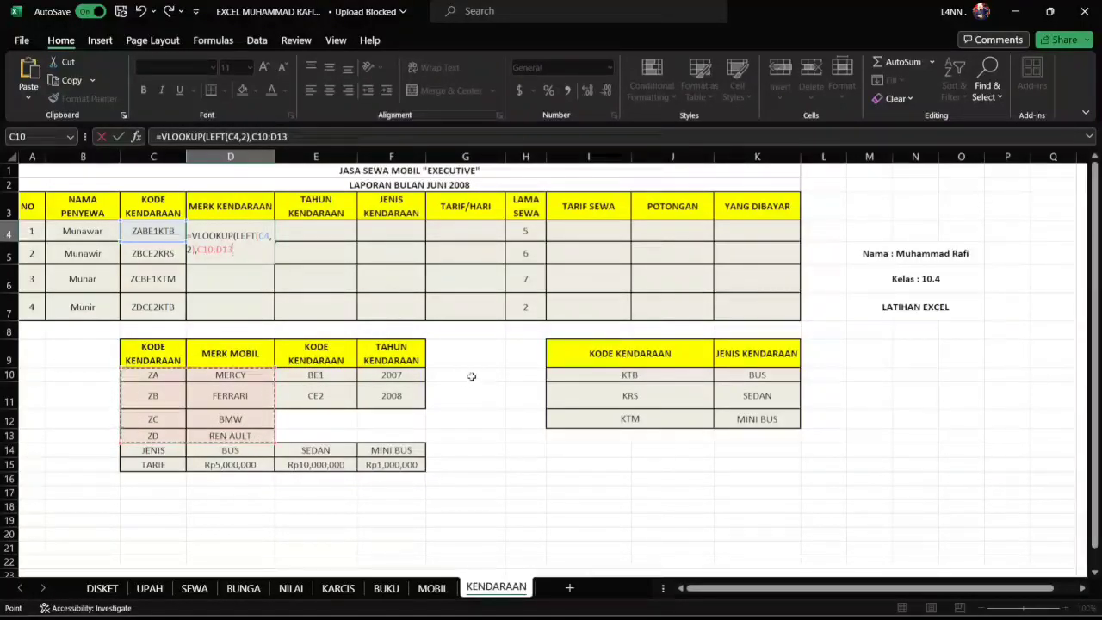
{"action": "key", "text": "F4"}
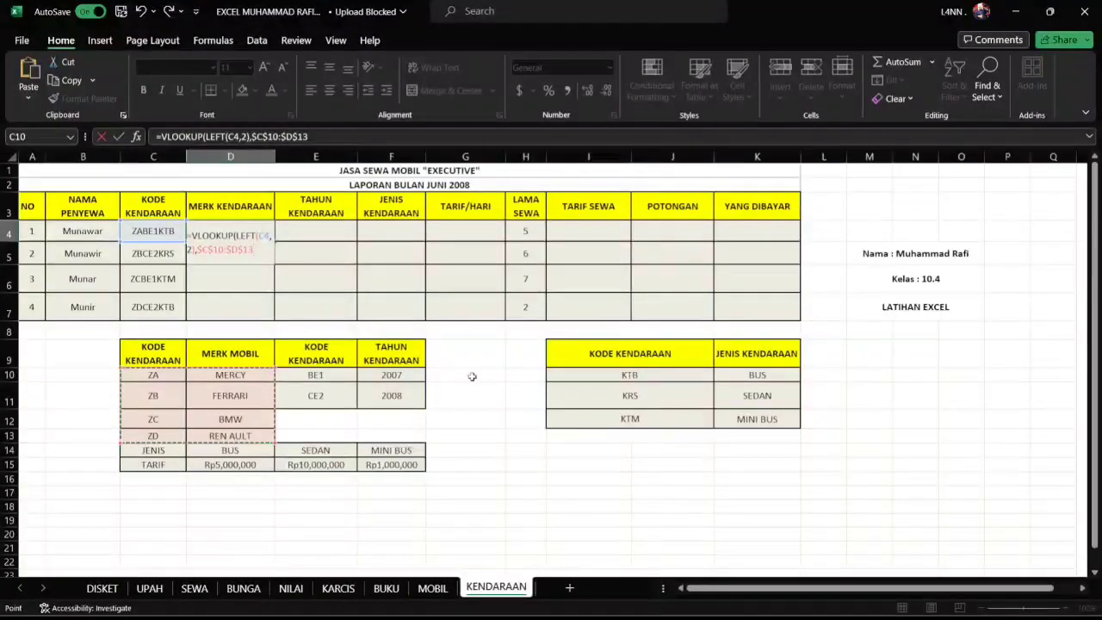
{"action": "type", "text": ",2"}
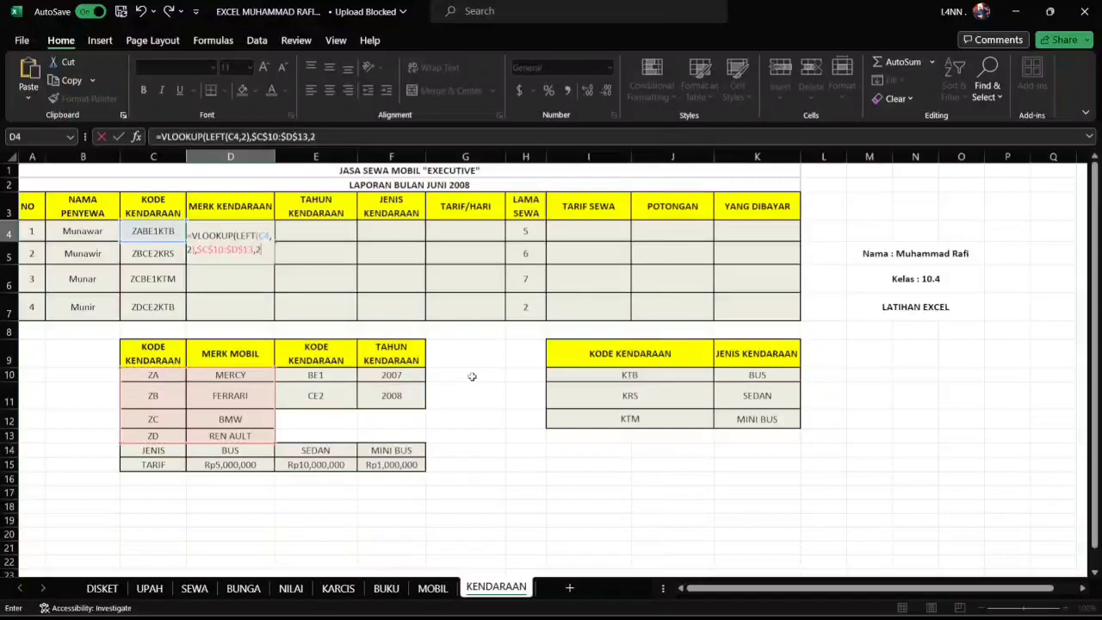
{"action": "type", "text": ")"}
{"action": "key", "text": "Return"}
Check the formula in D4 against the KODE KENDARAAN lookup table and fill it down to D7
{"action": "left_click", "coordinate": [255, 226]}
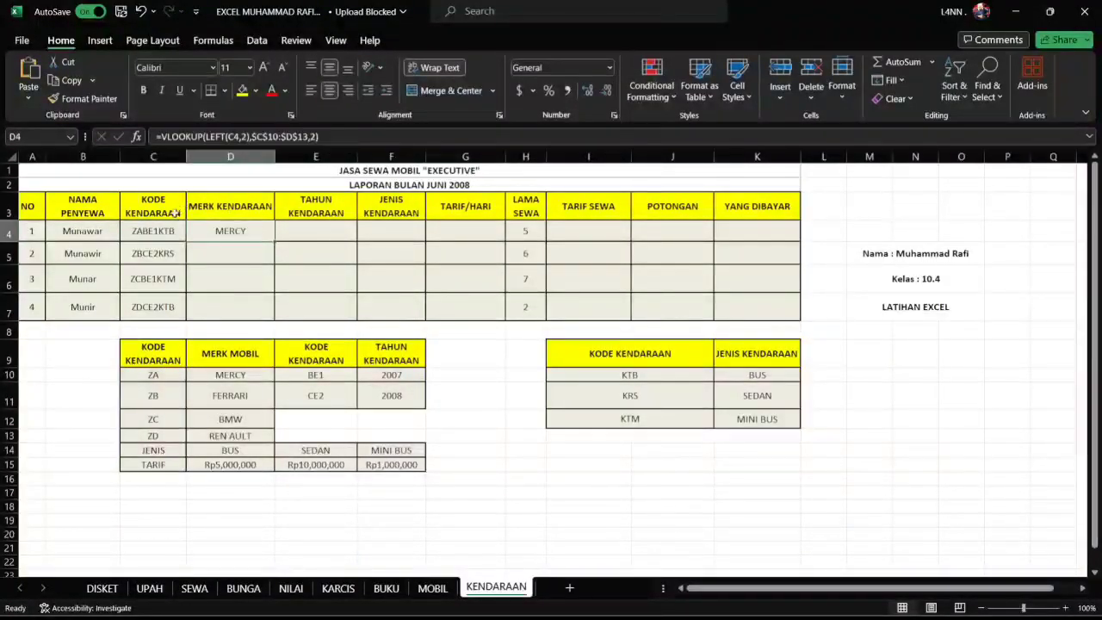
{"action": "left_click", "coordinate": [168, 375]}
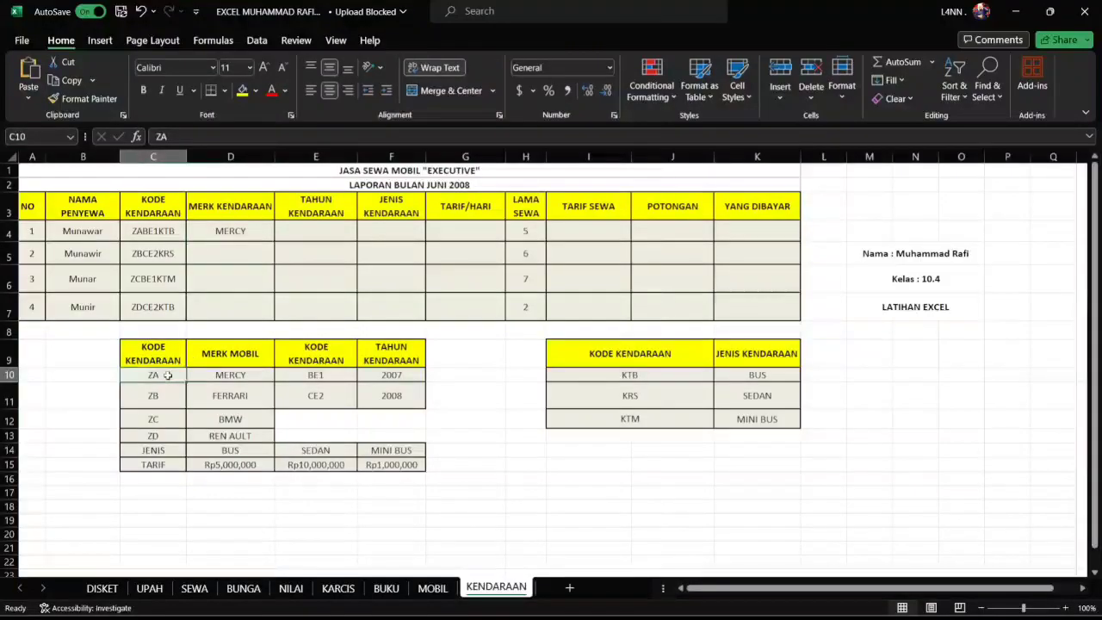
{"action": "left_click", "coordinate": [272, 234]}
{"action": "left_click_drag", "start_coordinate": [276, 242], "coordinate": [274, 319]}
Enter the TAHUN KENDARAAN formula =VLOOKUP(MID(C4,3,3),$E$10:$F$11,2) in E4
{"action": "left_click", "coordinate": [321, 236]}
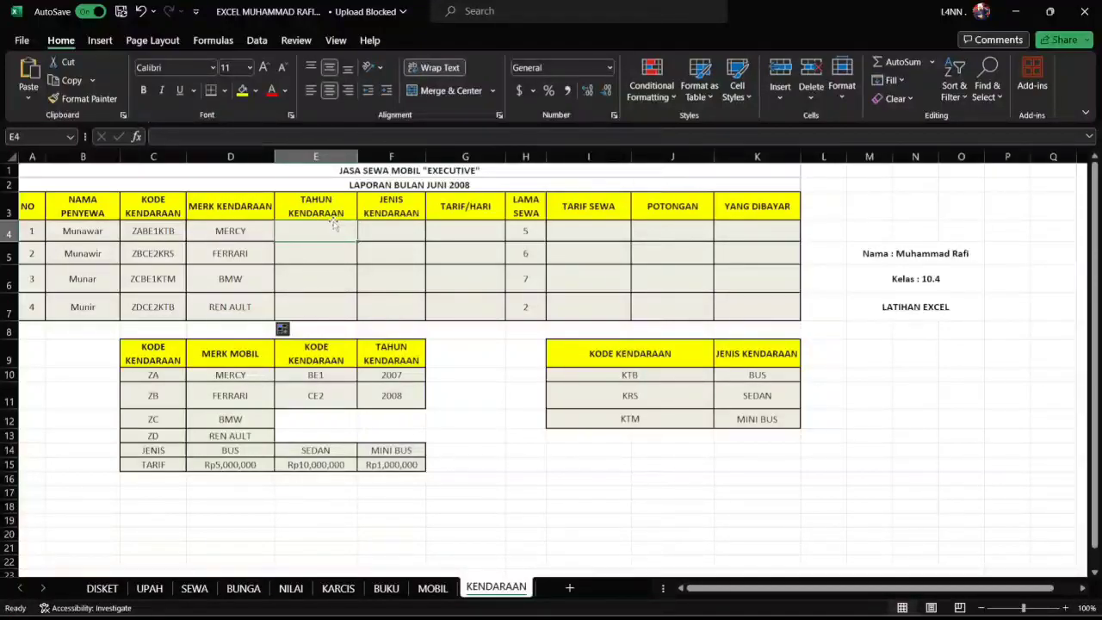
{"action": "type", "text": "=VLOOKUIP"}
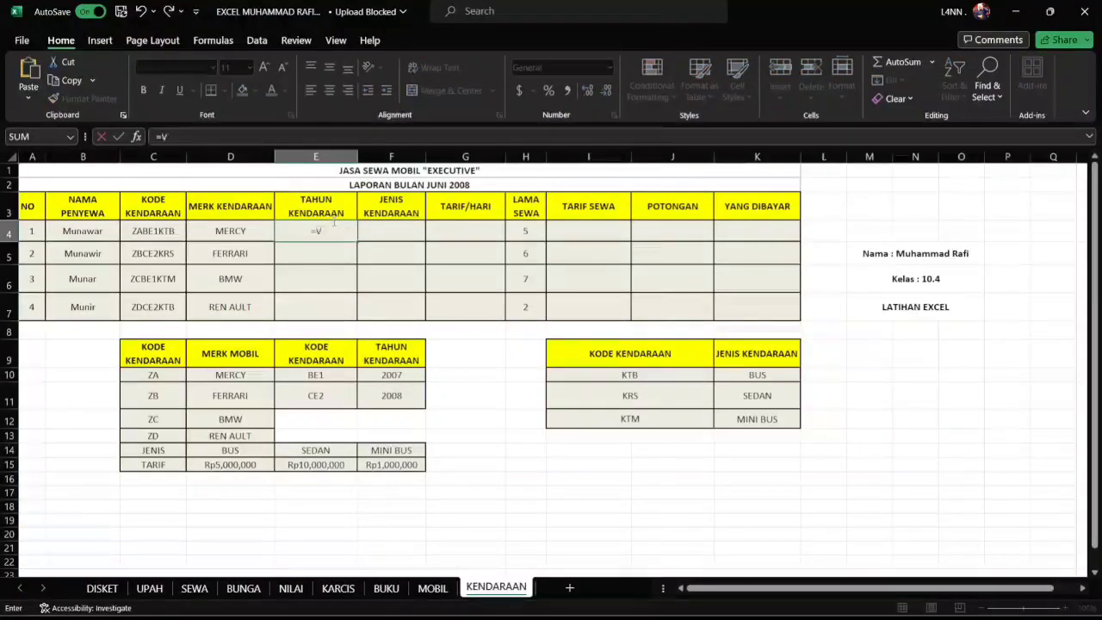
{"action": "type", "text": "P(MID("}
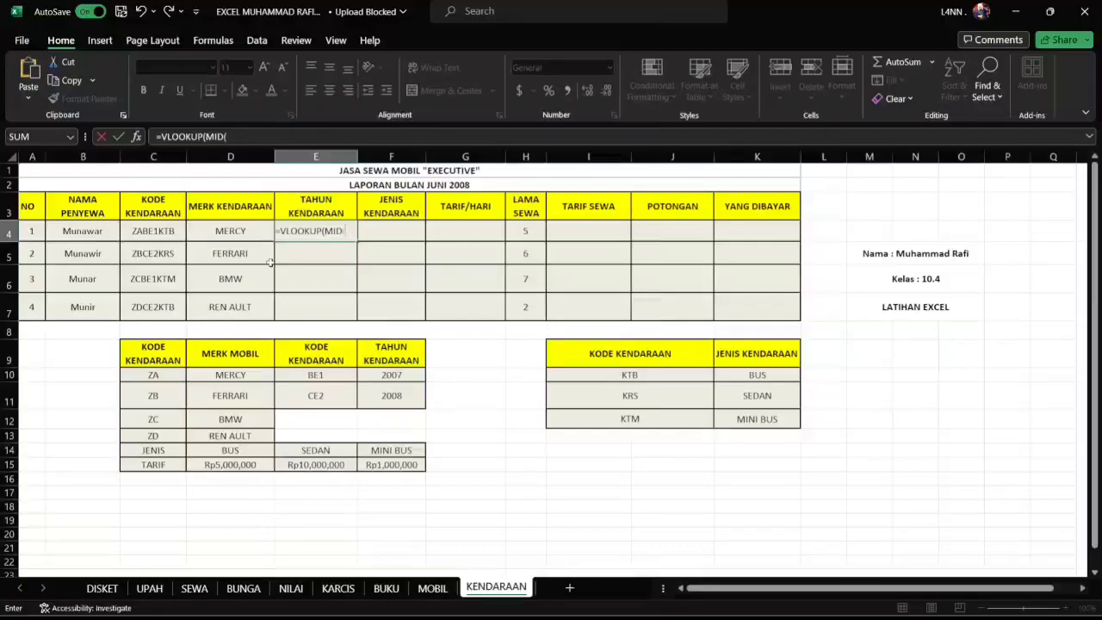
{"action": "left_click", "coordinate": [172, 231]}
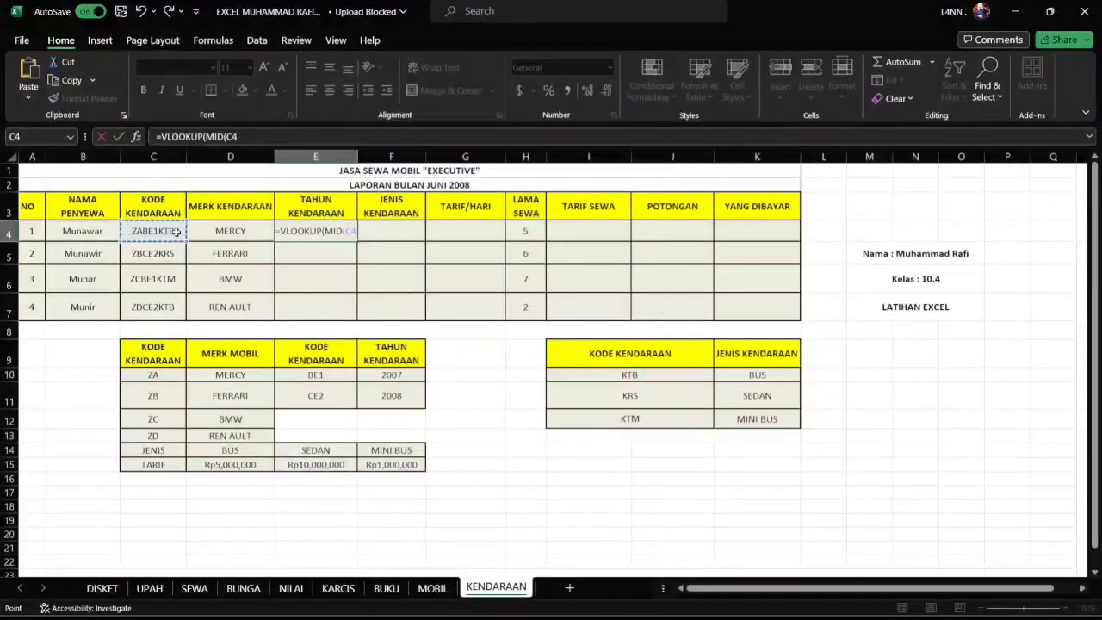
{"action": "type", "text": ","}
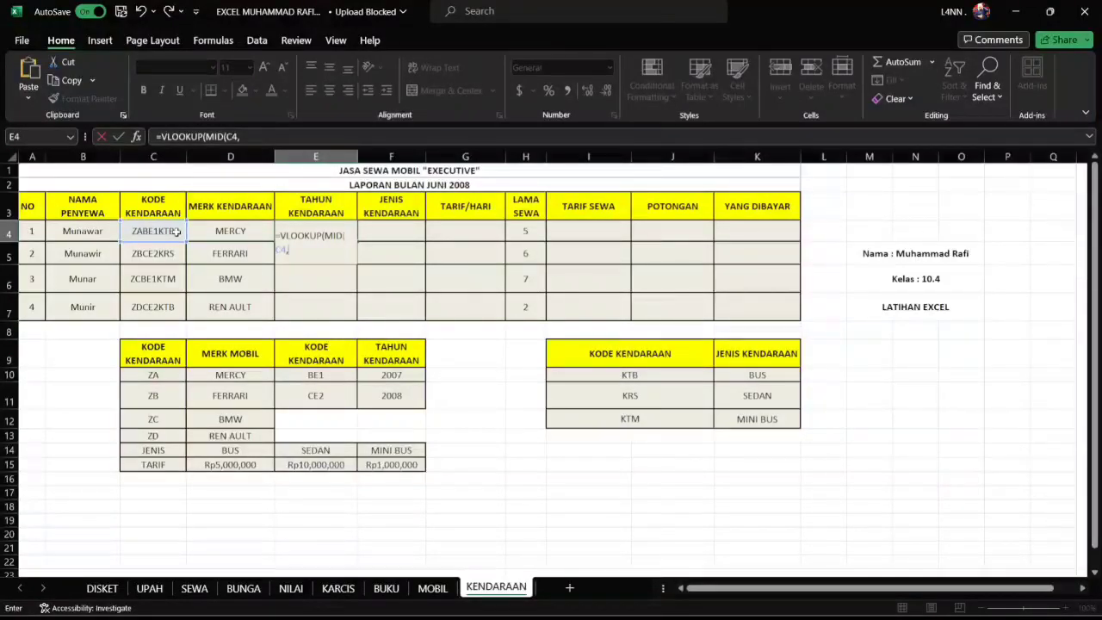
{"action": "type", "text": "3,3"}
{"action": "key", "text": "BackSpace"}
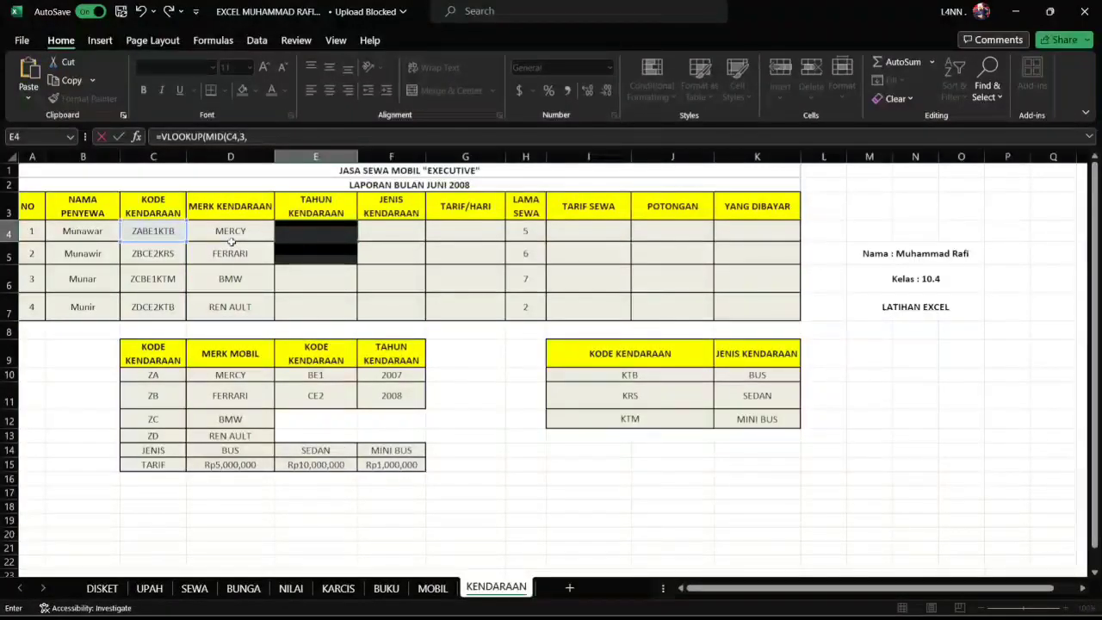
{"action": "type", "text": "3),"}
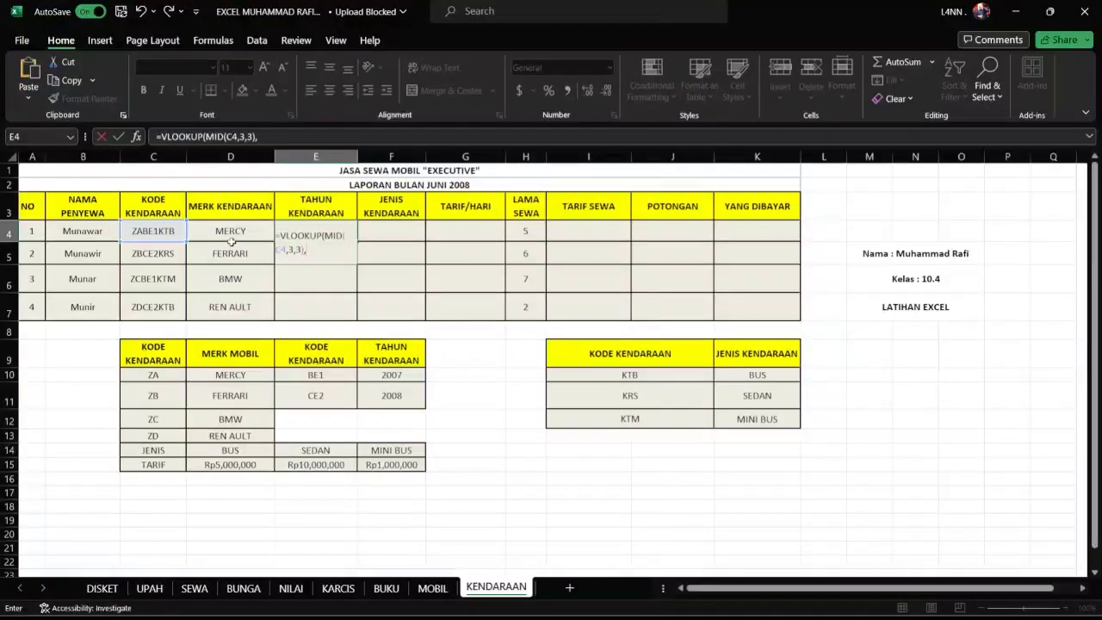
{"action": "left_click_drag", "start_coordinate": [334, 378], "coordinate": [393, 398]}
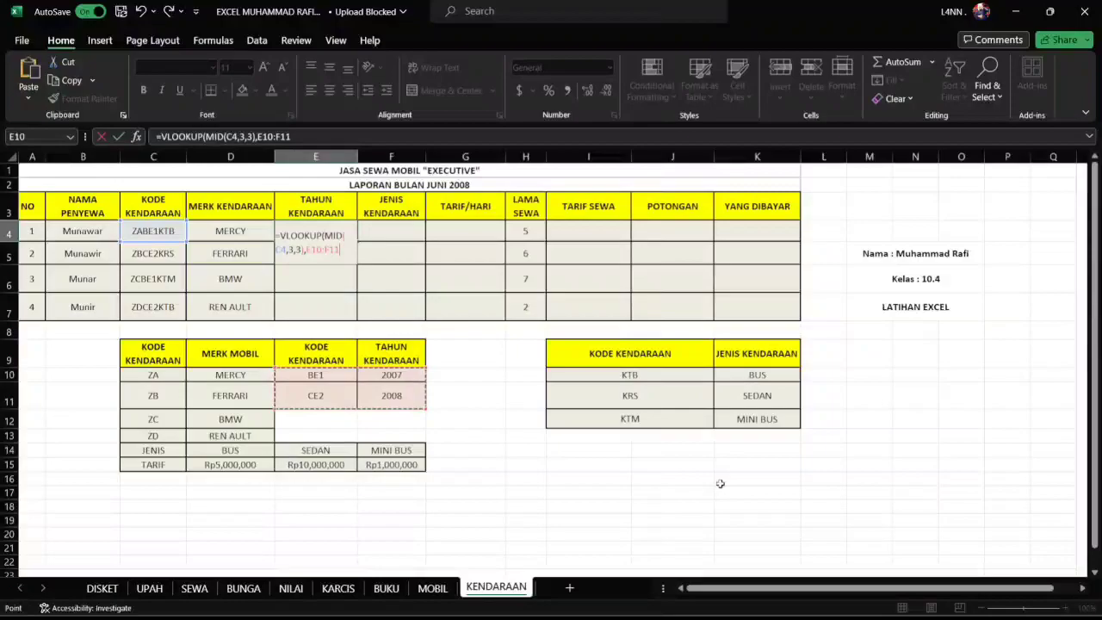
{"action": "key", "text": "F4"}
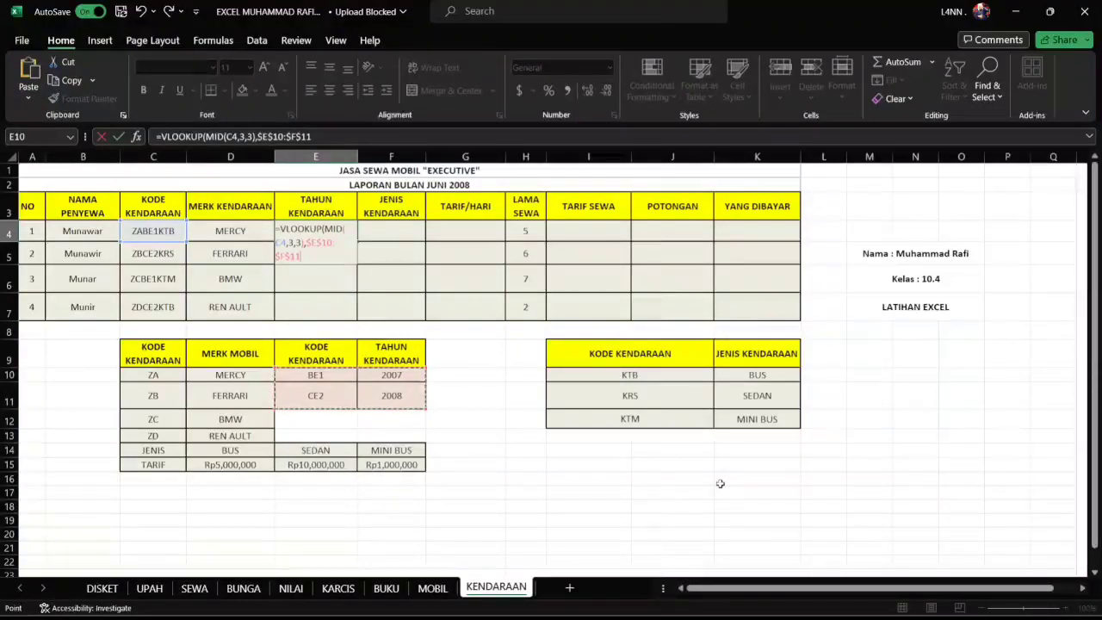
{"action": "type", "text": ","}
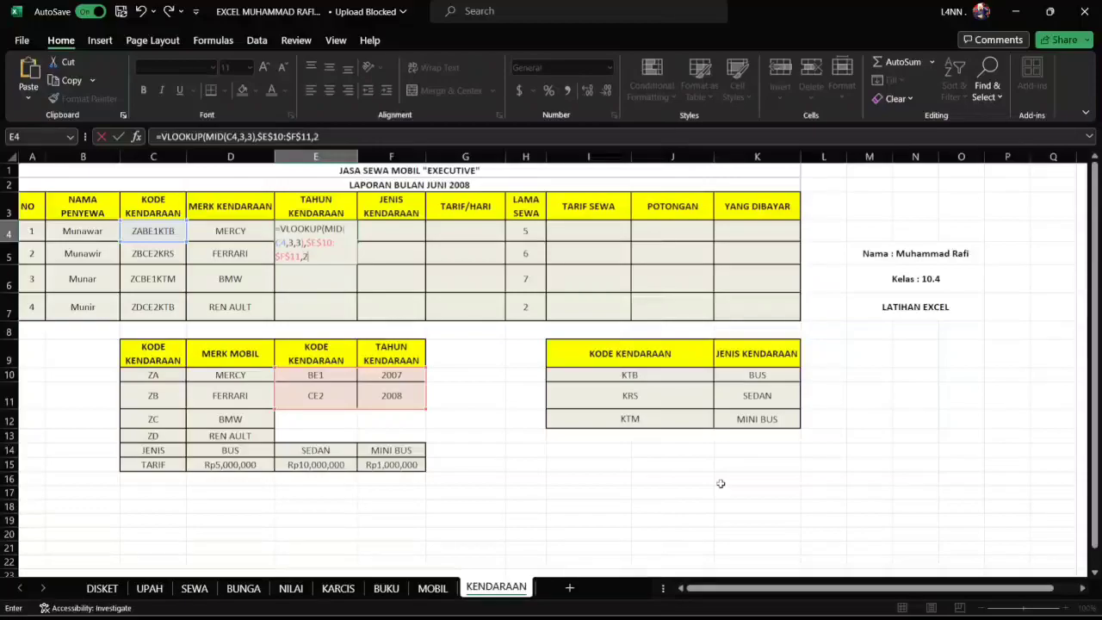
{"action": "type", "text": "2)"}
{"action": "key", "text": "Return"}
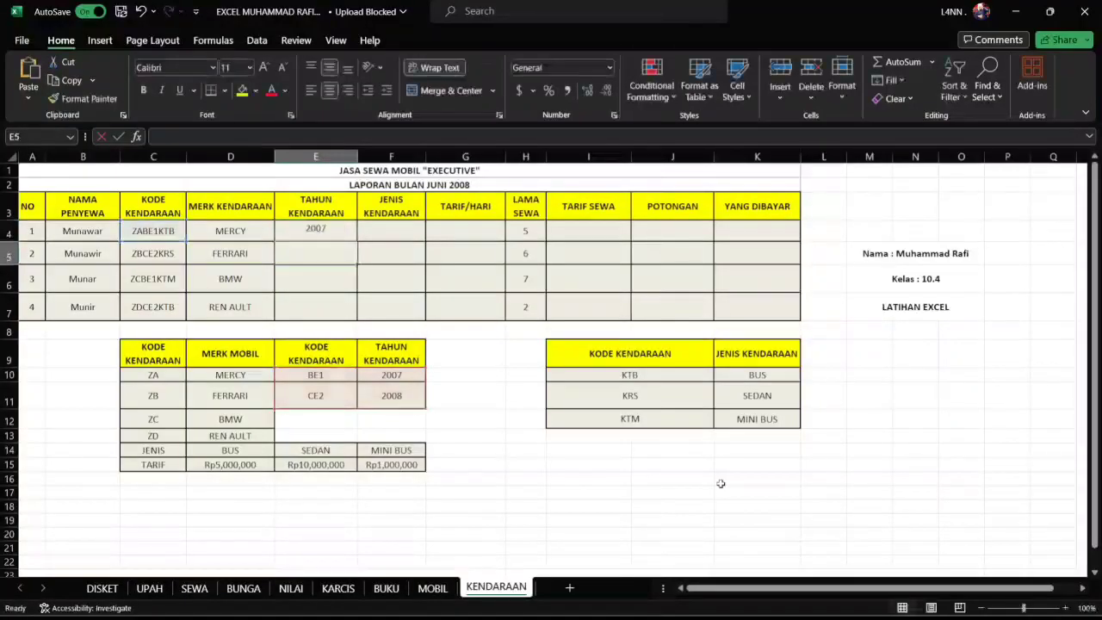
Fill the TAHUN KENDARAAN formula from E4 down to E7 and check the formula in E4
{"action": "left_click", "coordinate": [326, 234]}
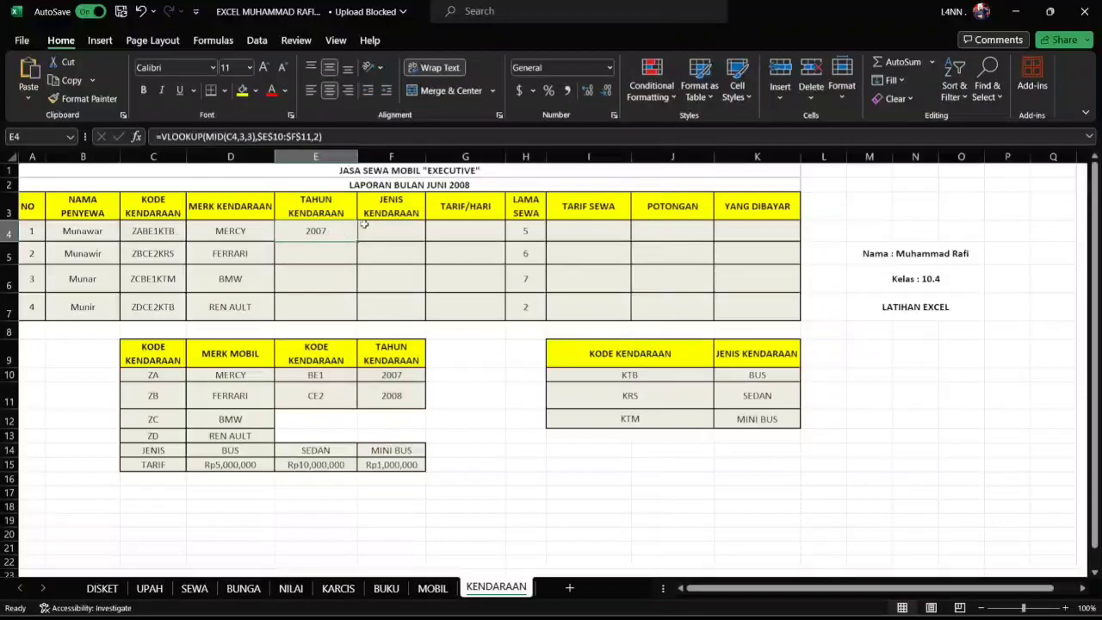
{"action": "left_click_drag", "start_coordinate": [358, 241], "coordinate": [361, 313]}
{"action": "left_click", "coordinate": [332, 236]}
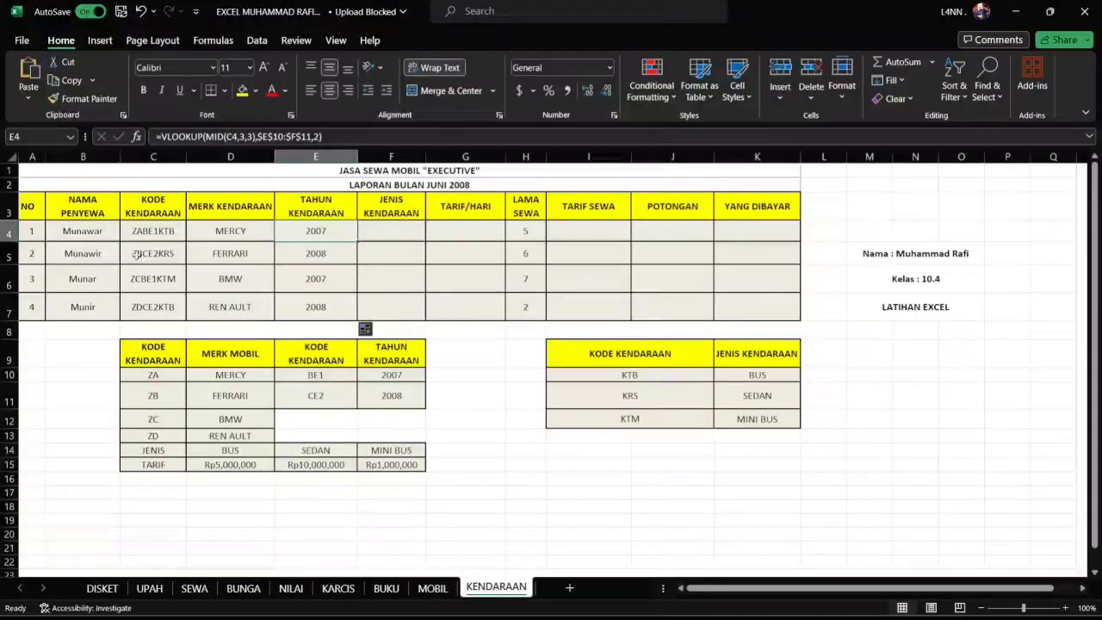
Enter the JENIS KENDARAAN formula =VLOOKUP(RIGHT(C4,3),$I$10:$K$12,3,0) in F4 and fill it down to F7
{"action": "left_click", "coordinate": [391, 231]}
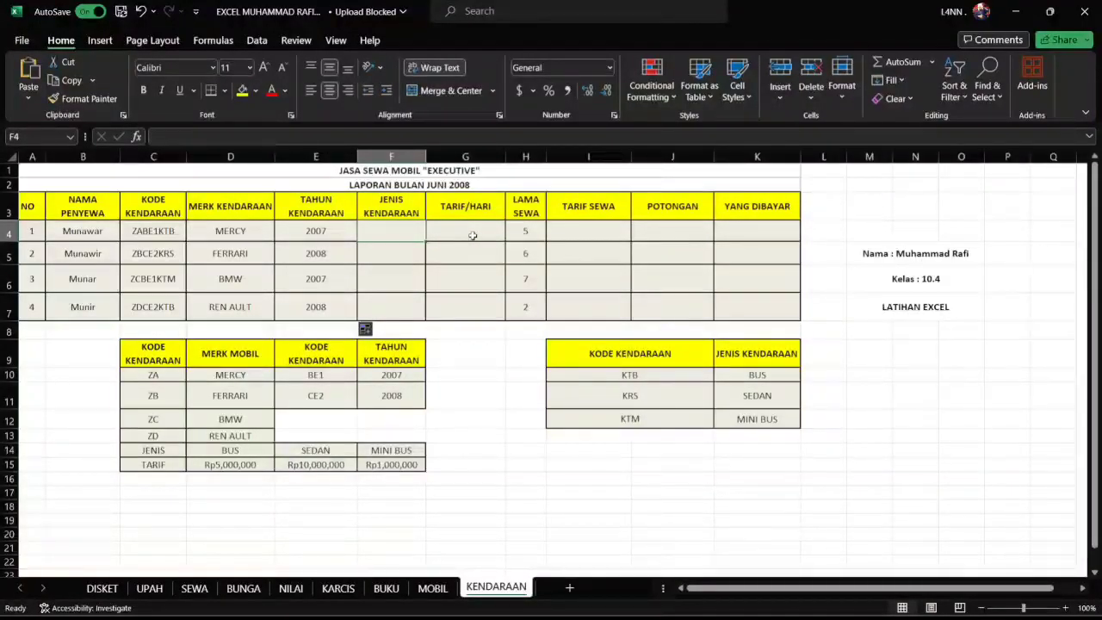
{"action": "type", "text": "=VLOOKUP"}
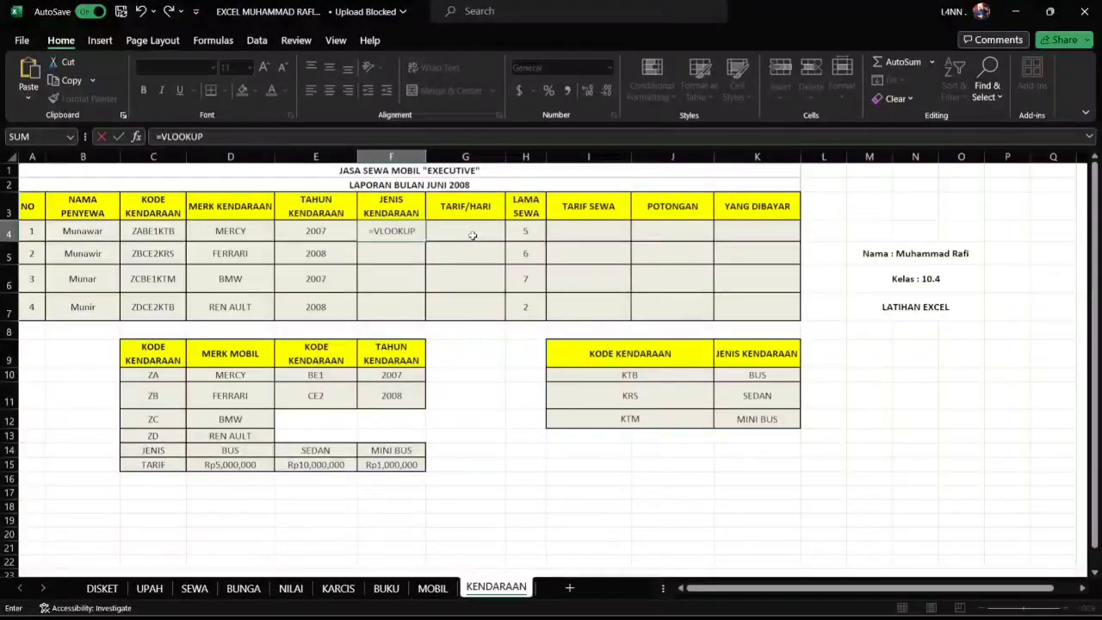
{"action": "type", "text": "(RIGHT("}
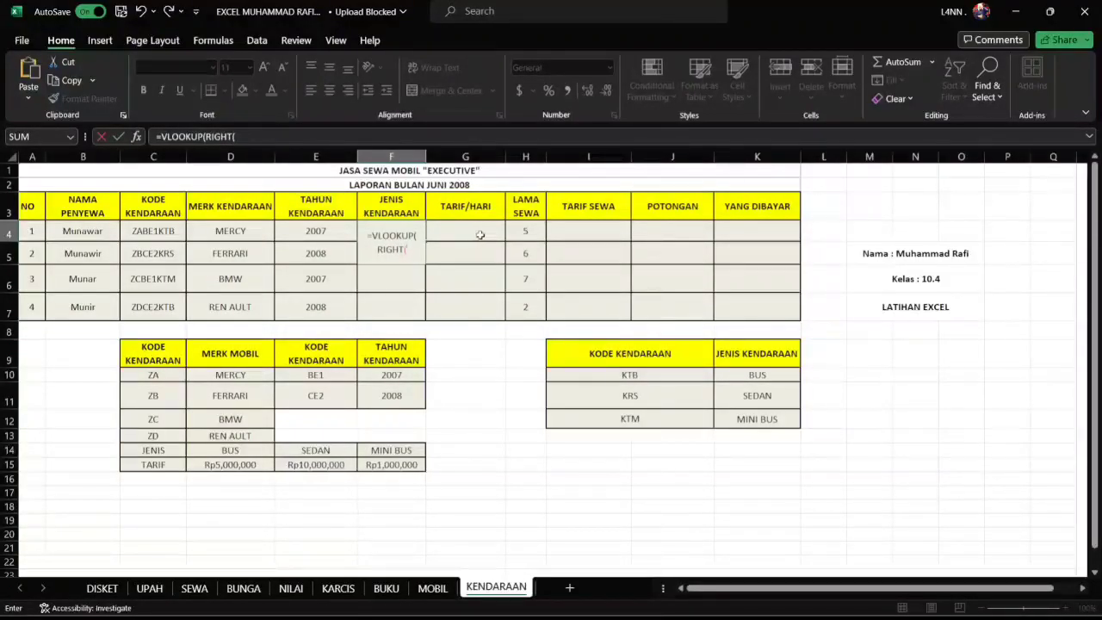
{"action": "left_click", "coordinate": [177, 225]}
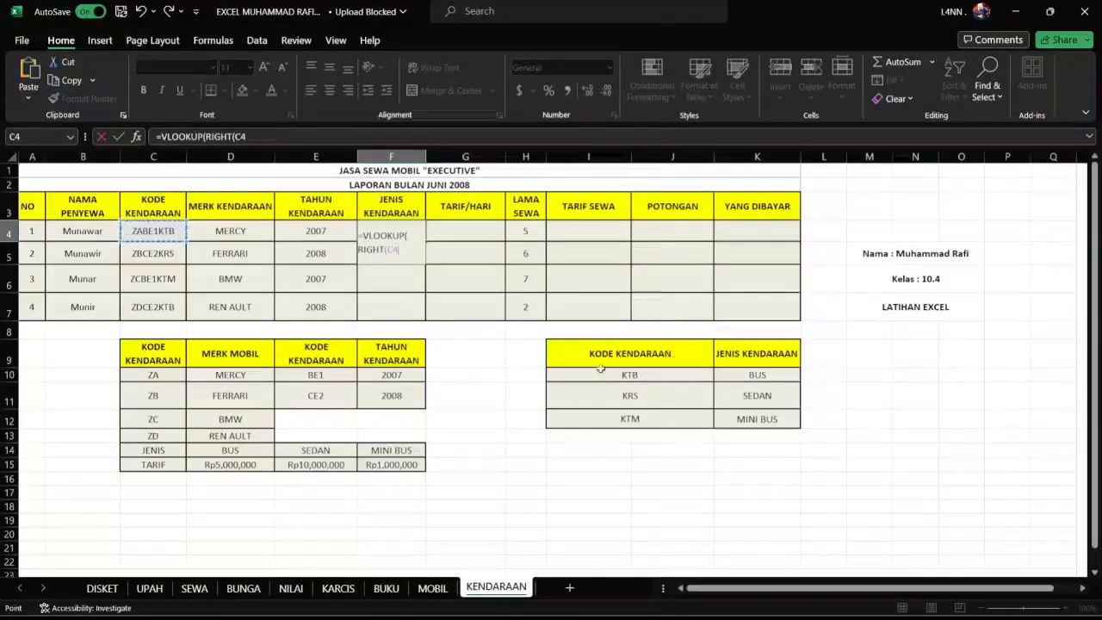
{"action": "type", "text": ",3"}
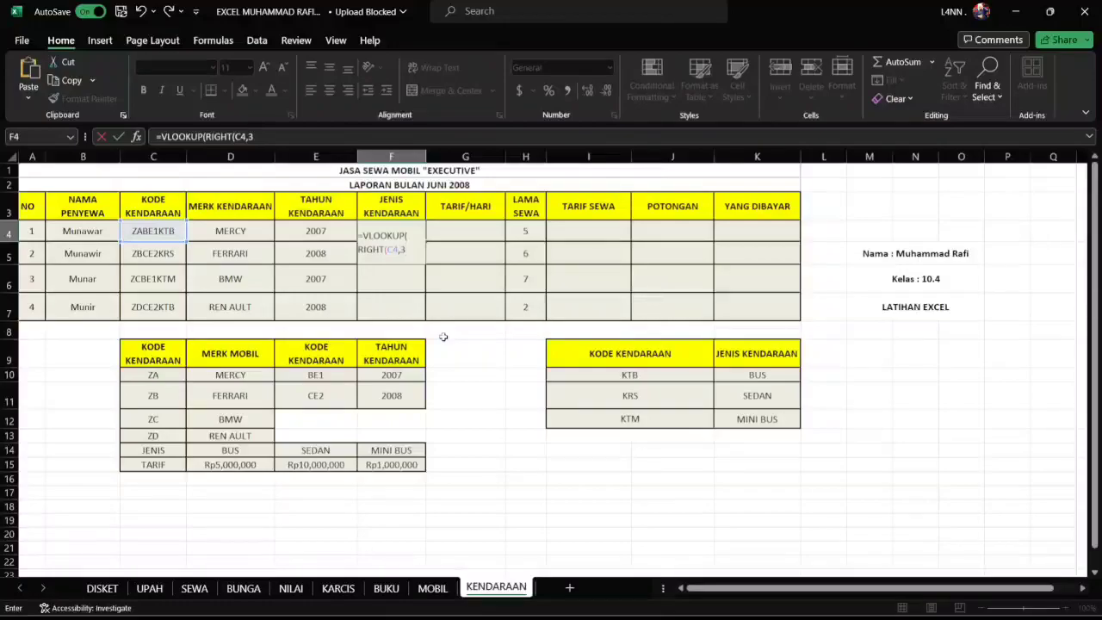
{"action": "type", "text": ")"}
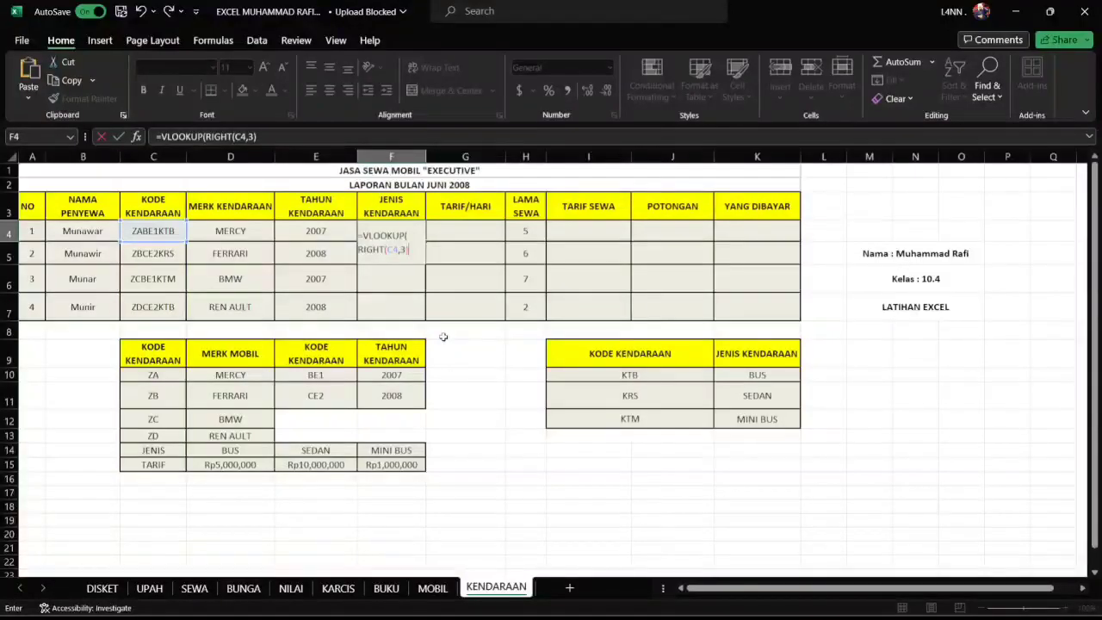
{"action": "left_click", "coordinate": [638, 376]}
{"action": "left_click", "coordinate": [283, 142]}
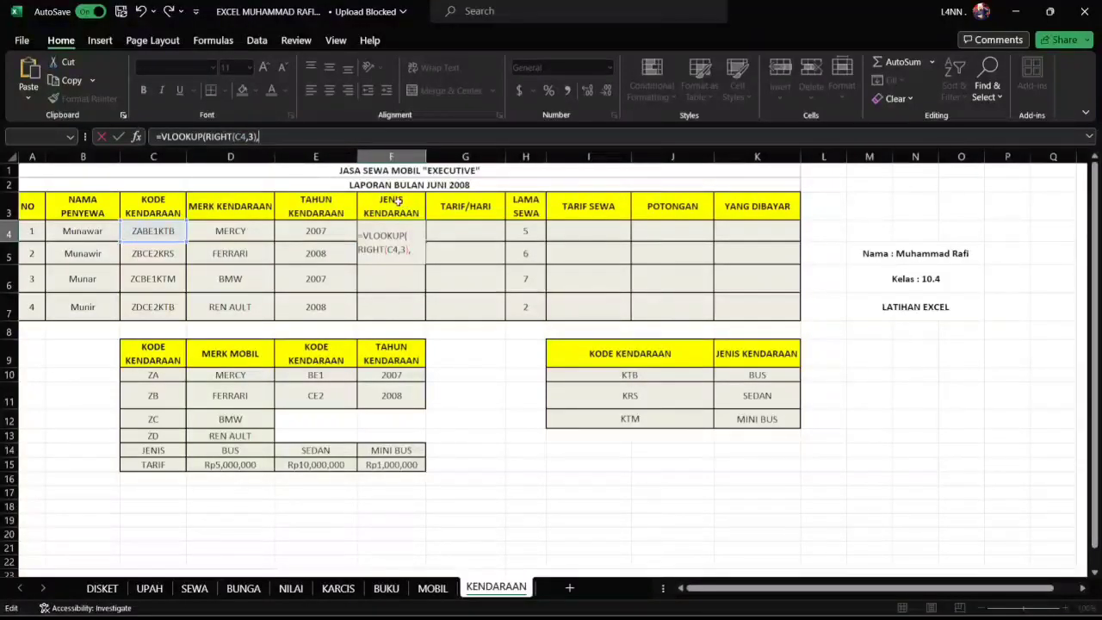
{"action": "left_click_drag", "start_coordinate": [594, 376], "coordinate": [762, 419]}
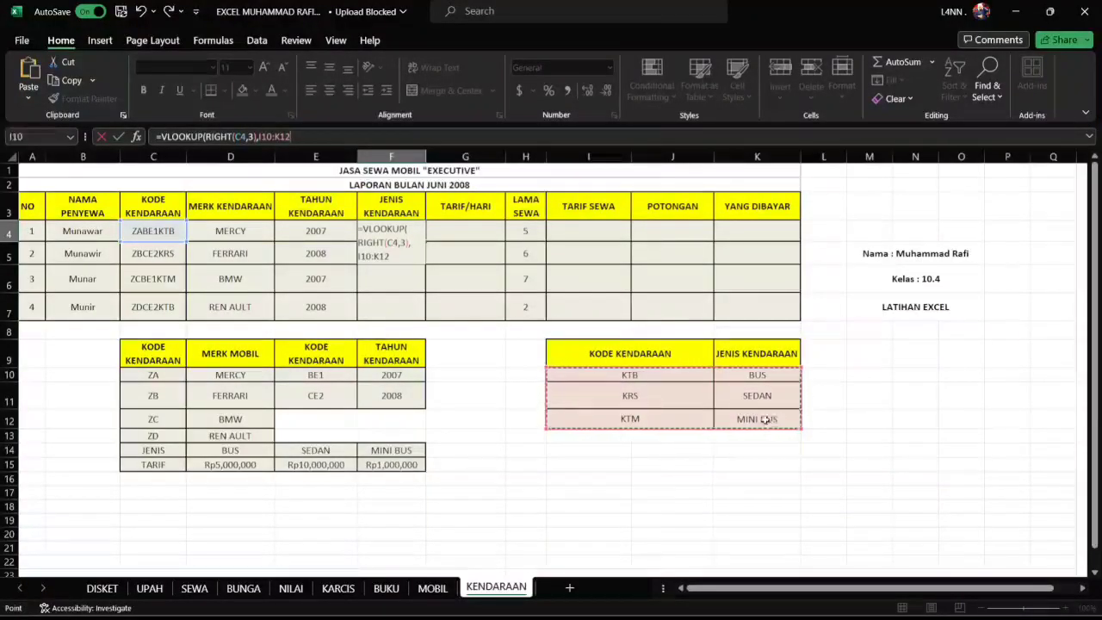
{"action": "key", "text": "F4"}
{"action": "type", "text": "4"}
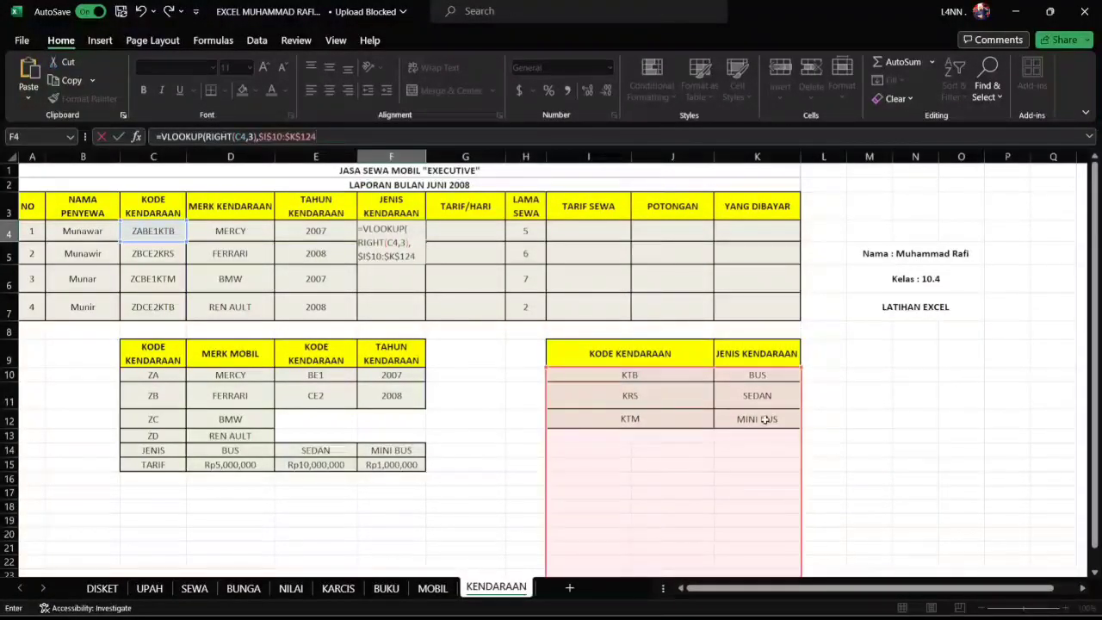
{"action": "key", "text": "BackSpace"}
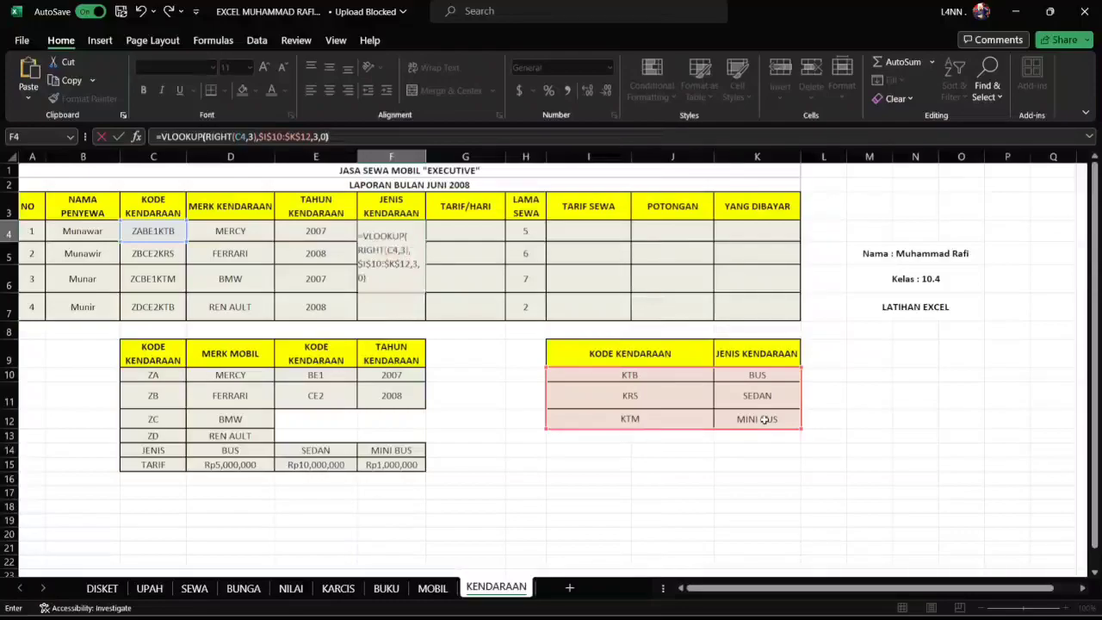
{"action": "key", "text": "Return"}
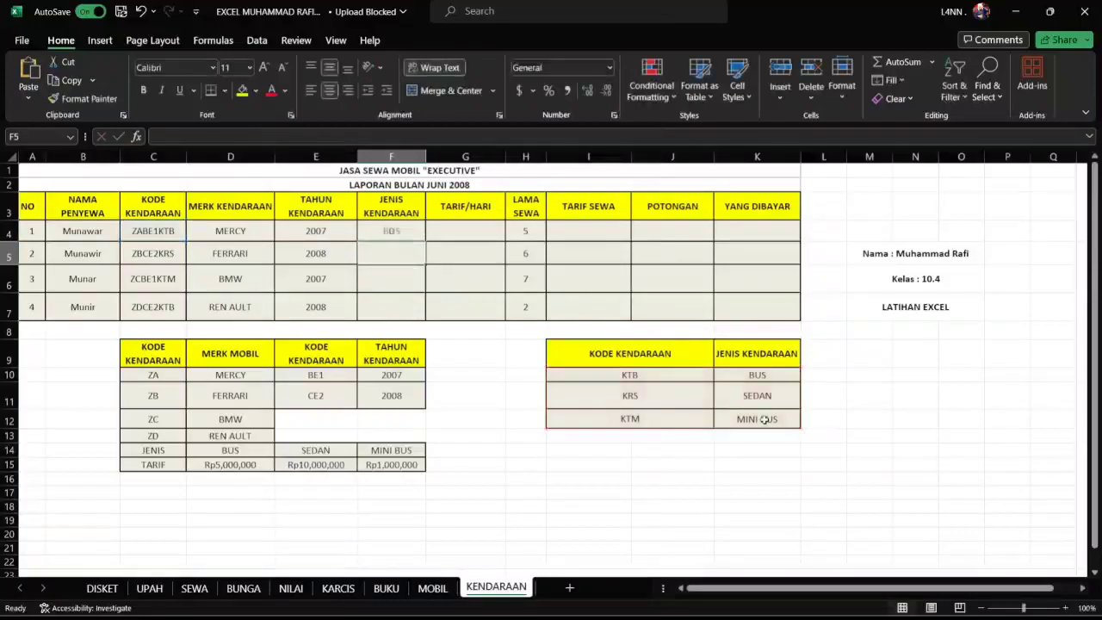
{"action": "left_click", "coordinate": [403, 233]}
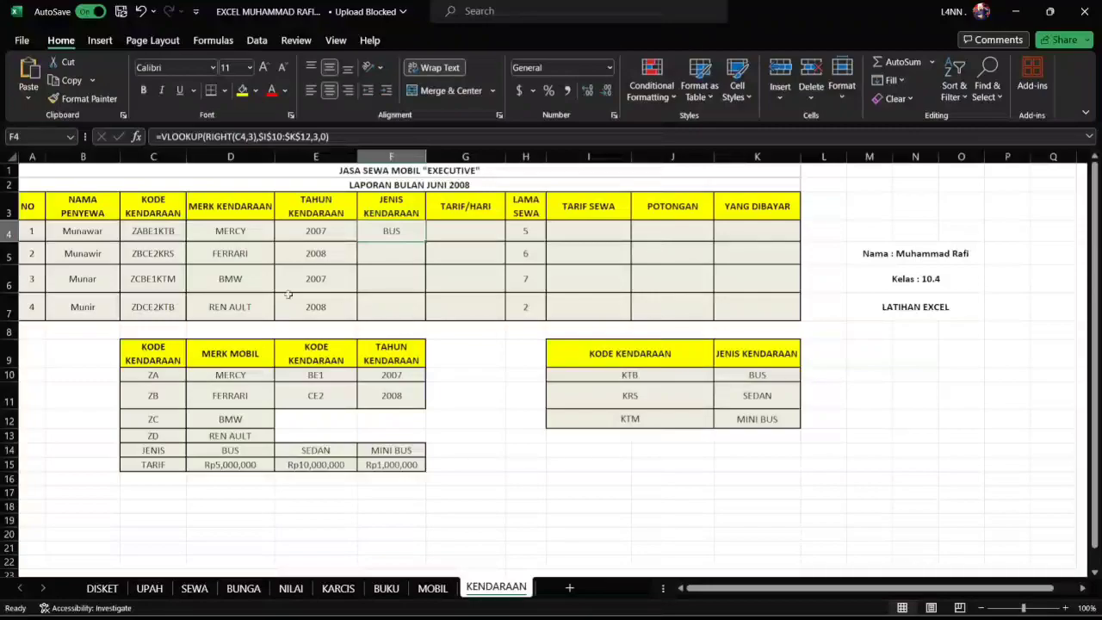
{"action": "left_click_drag", "start_coordinate": [427, 250], "coordinate": [430, 320]}
Enter the TARIF/HARI formula =HLOOKUP(F4,$D$14:$F$15,2,0) in G4 and fill it down to G7
{"action": "left_click", "coordinate": [485, 237]}
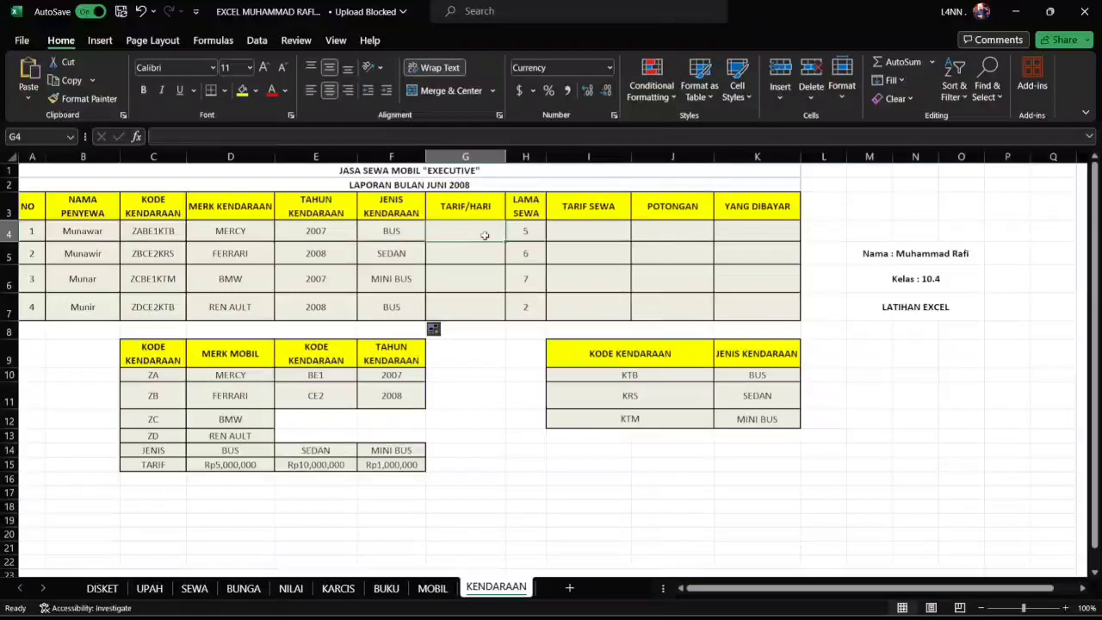
{"action": "type", "text": "="}
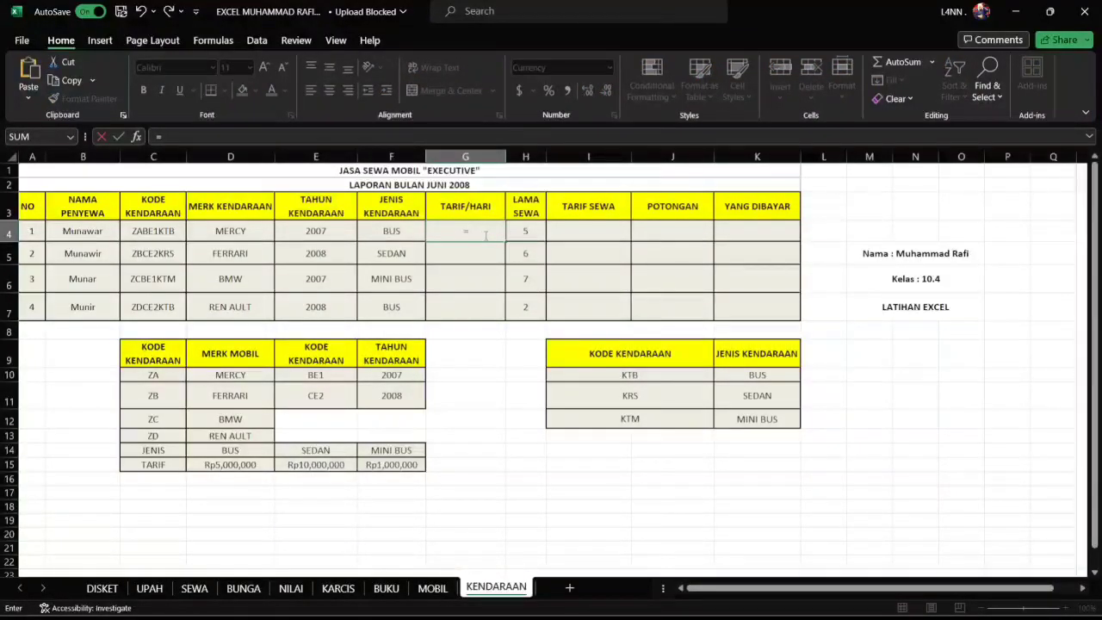
{"action": "type", "text": "HLOOKUP"}
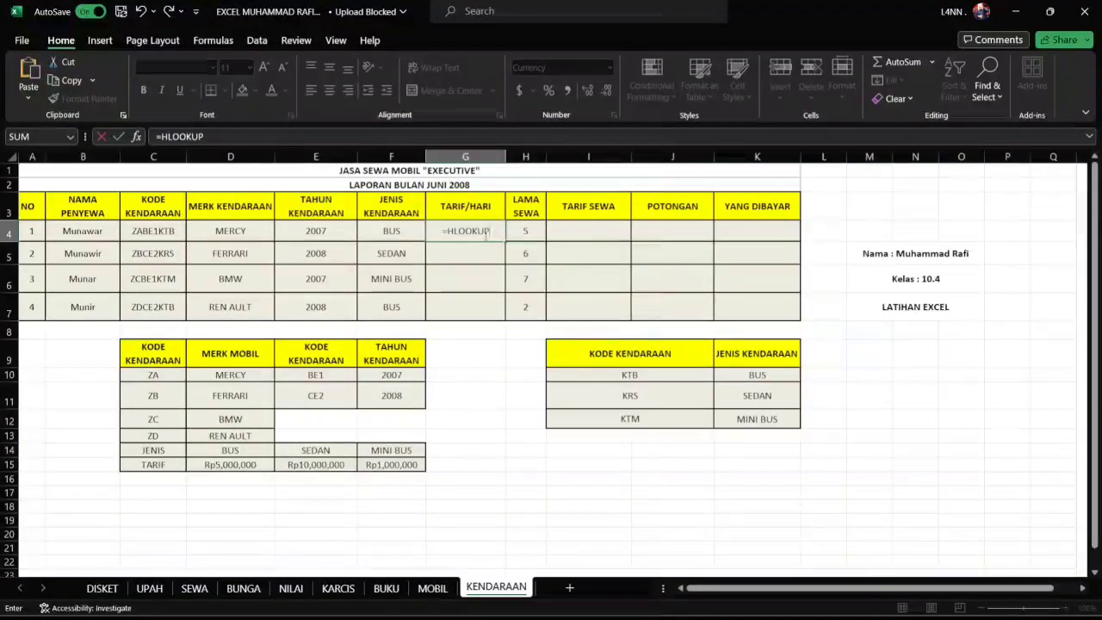
{"action": "type", "text": "("}
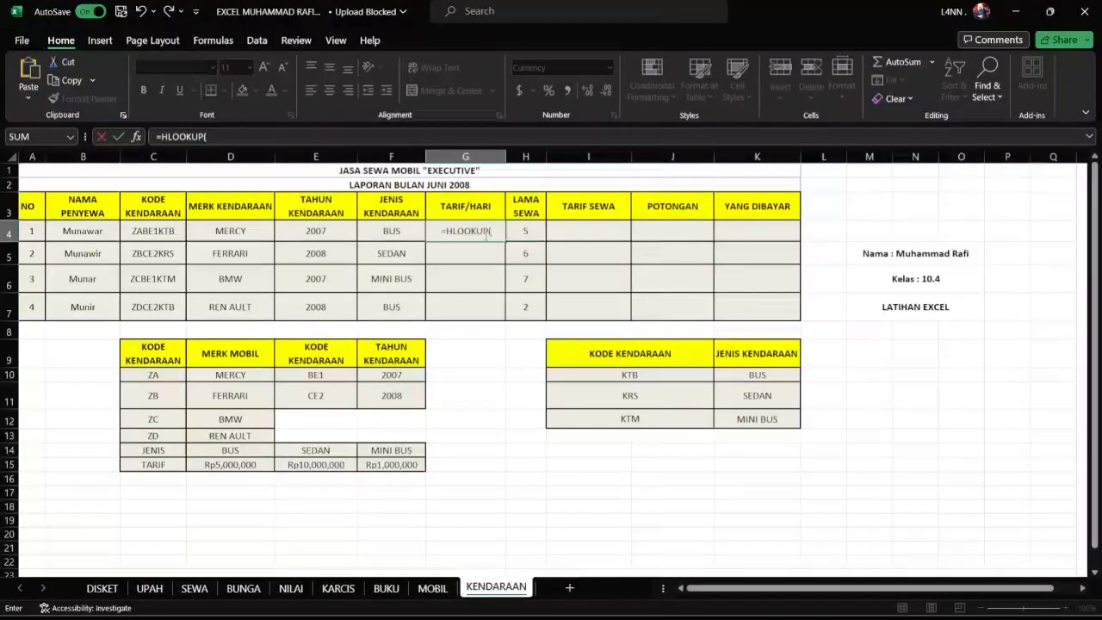
{"action": "left_click", "coordinate": [392, 233]}
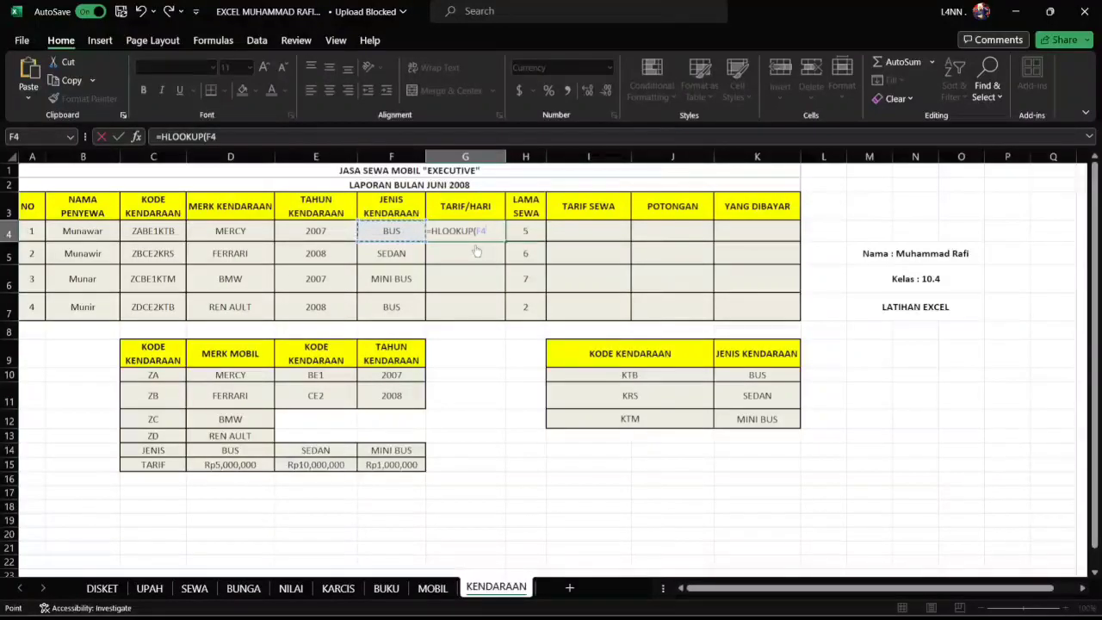
{"action": "type", "text": ","}
{"action": "left_click_drag", "start_coordinate": [197, 449], "coordinate": [389, 463]}
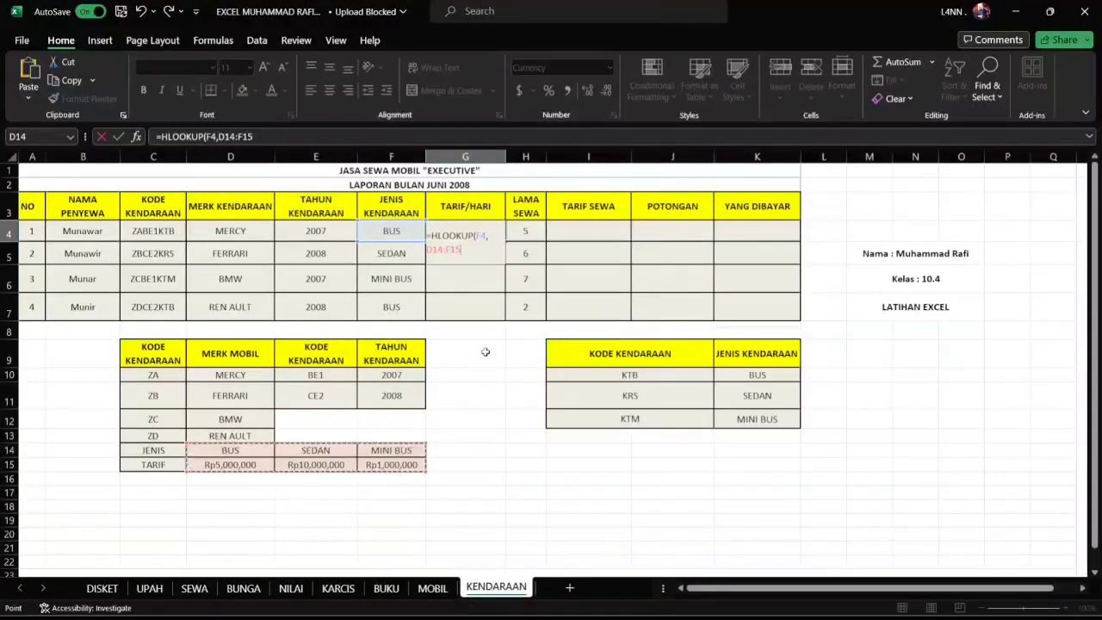
{"action": "key", "text": "F4"}
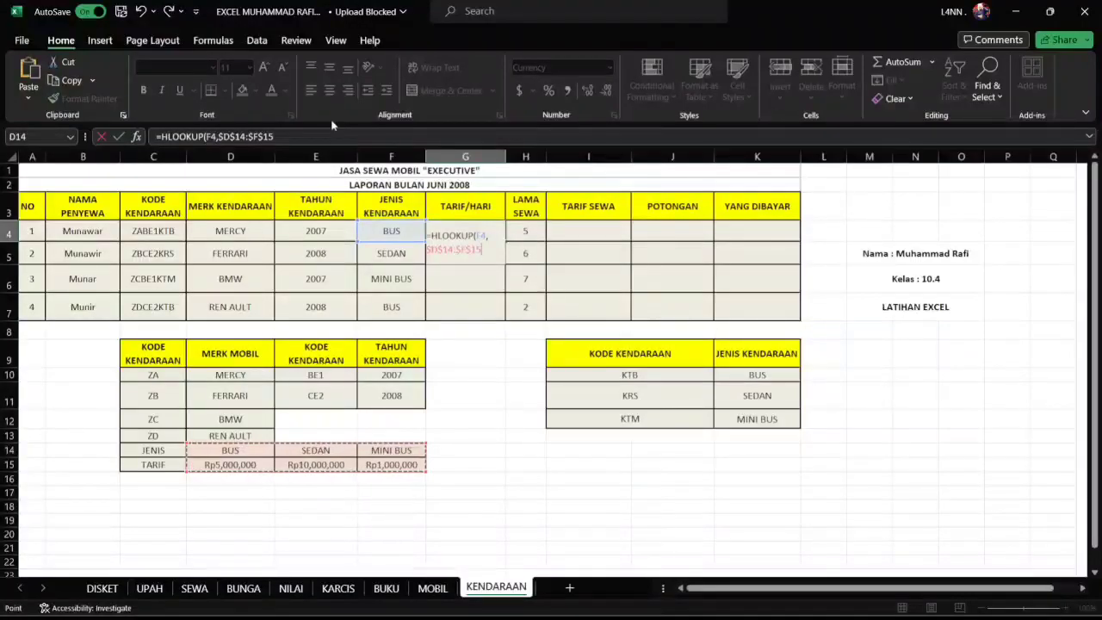
{"action": "left_click", "coordinate": [318, 135]}
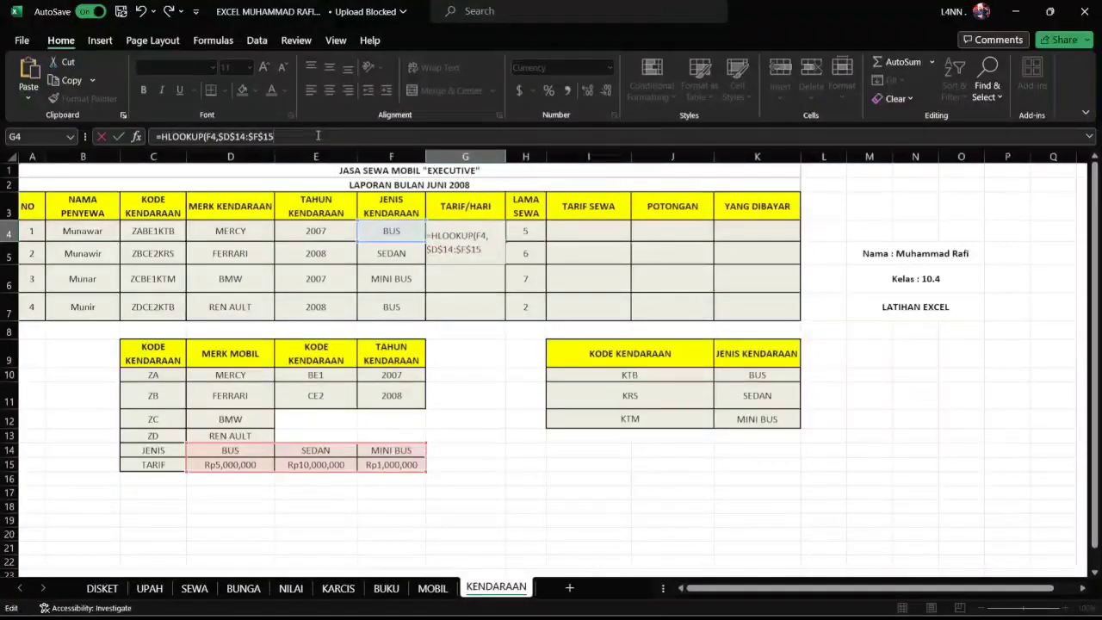
{"action": "type", "text": ",2,0)"}
{"action": "key", "text": "Return"}
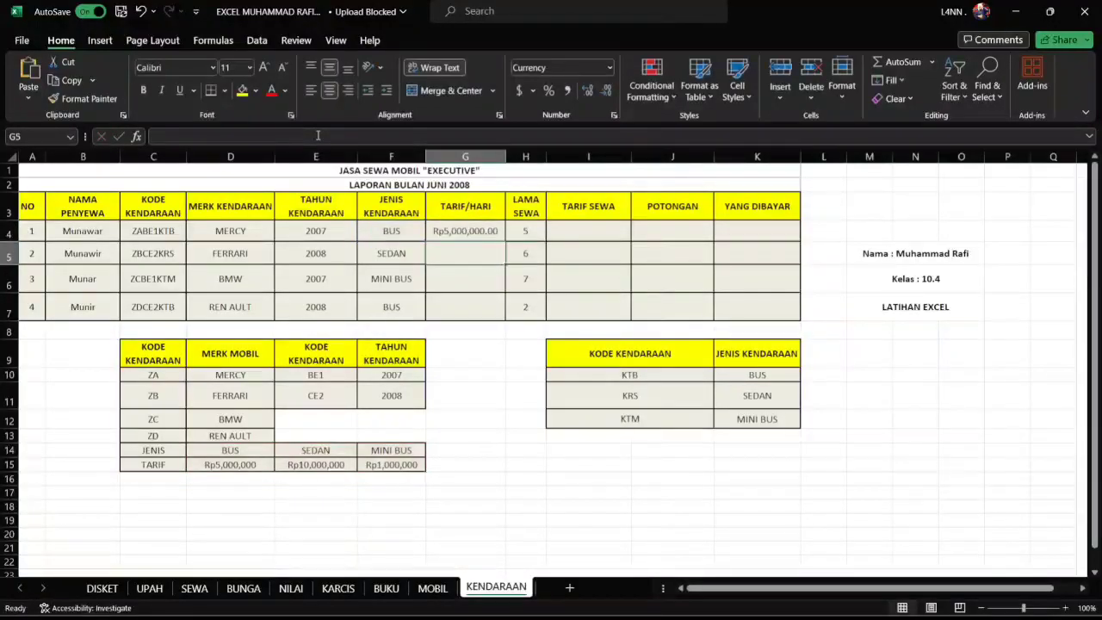
{"action": "left_click", "coordinate": [440, 231]}
{"action": "left_click_drag", "start_coordinate": [506, 271], "coordinate": [506, 313]}
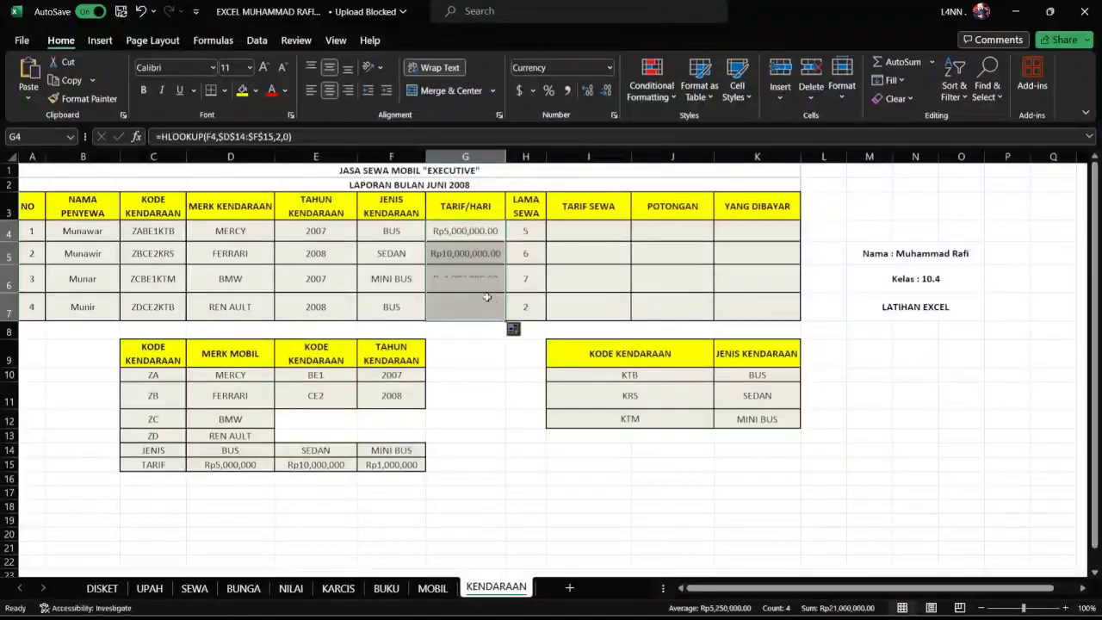
Calculate TARIF SEWA with =H4*G4 in I4 and fill the formula down to I7
{"action": "left_click", "coordinate": [556, 239]}
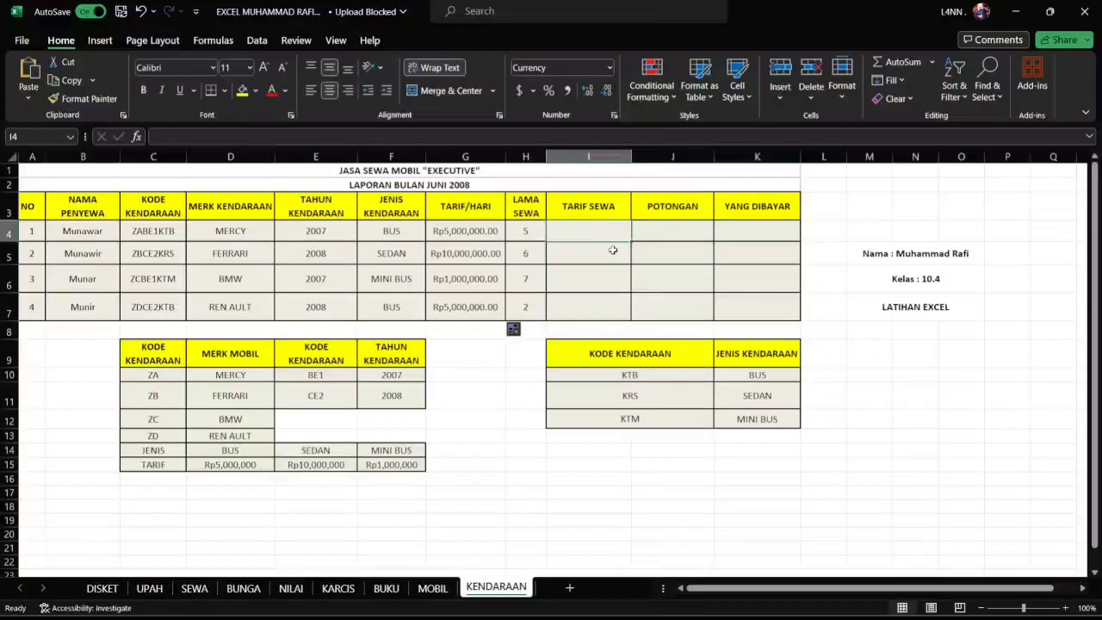
{"action": "type", "text": "="}
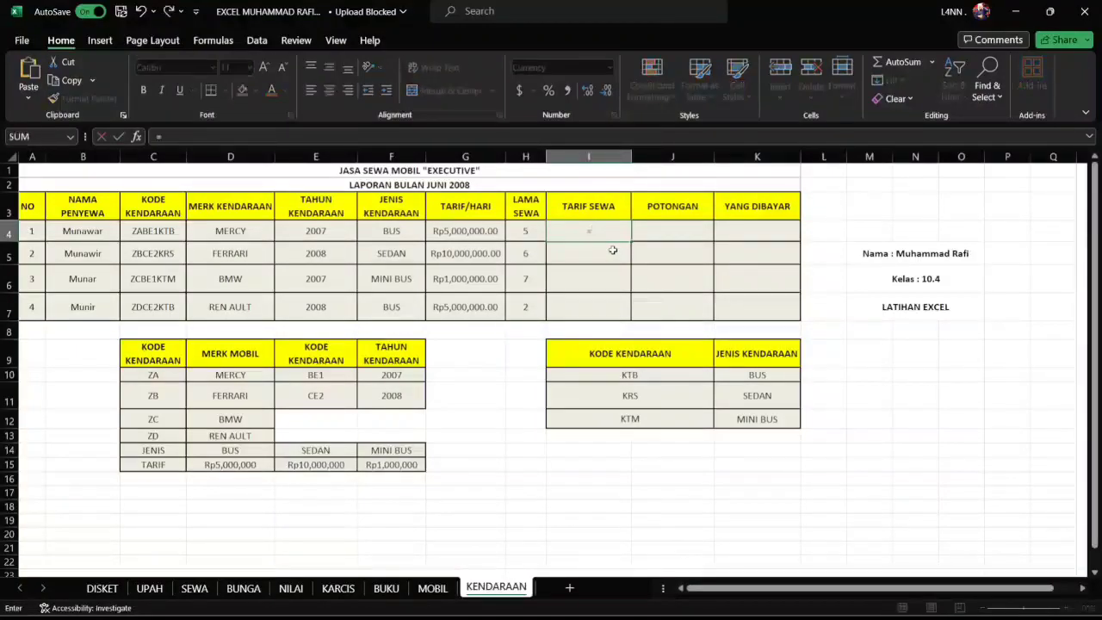
{"action": "left_click", "coordinate": [533, 228]}
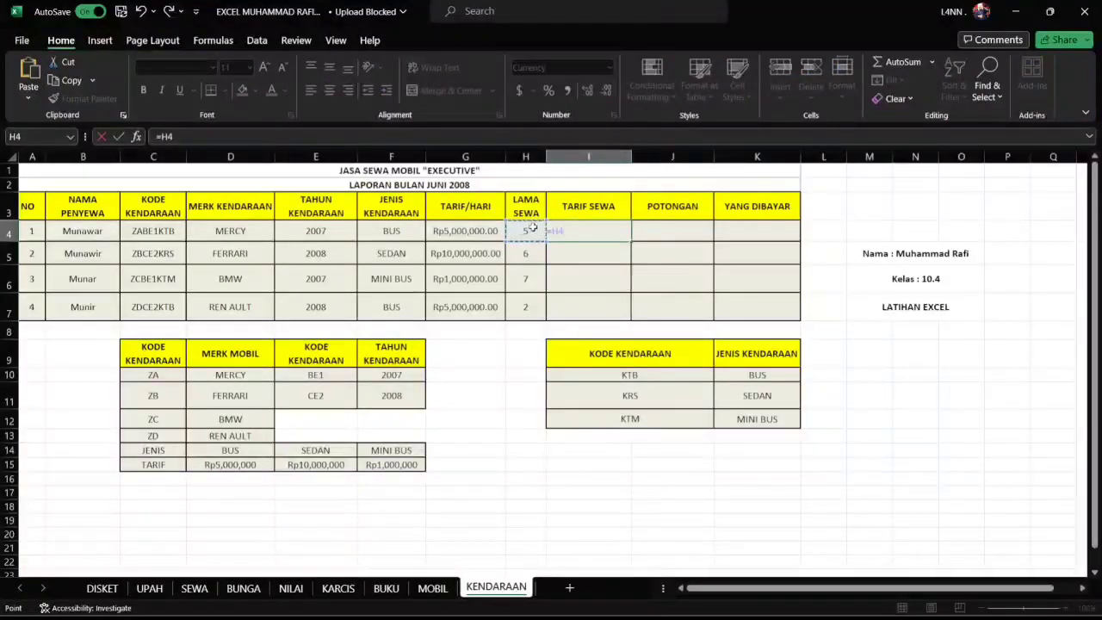
{"action": "type", "text": "*"}
{"action": "left_click", "coordinate": [469, 228]}
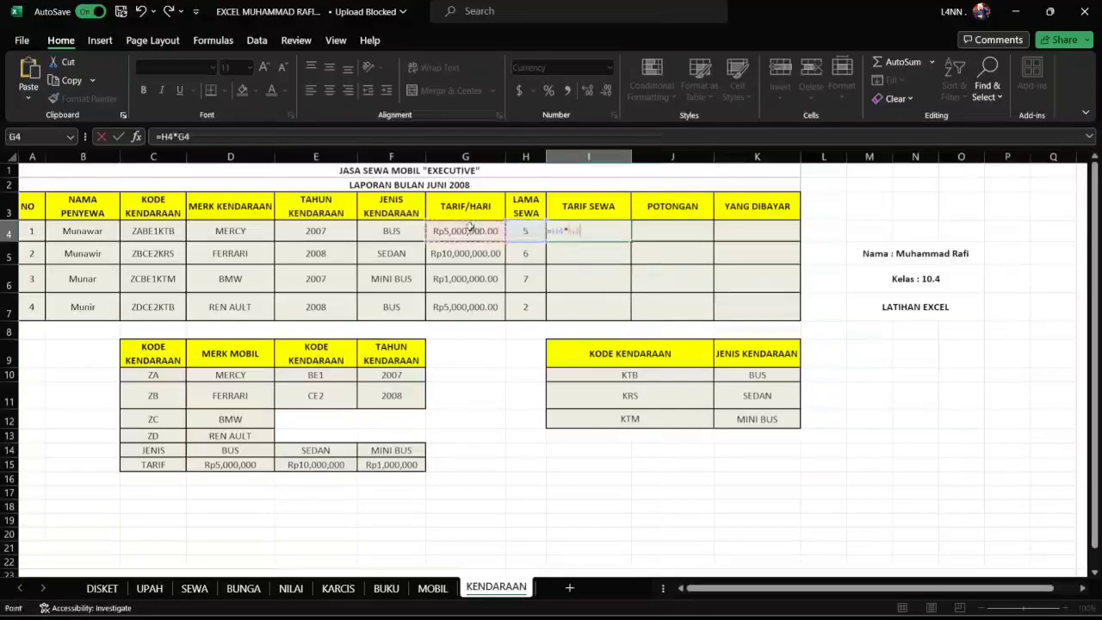
{"action": "key", "text": "Return"}
{"action": "left_click_drag", "start_coordinate": [628, 237], "coordinate": [634, 311]}
{"action": "left_click", "coordinate": [618, 232]}
Calculate POTONGAN with =I4*0.1 in J4 and fill the formula down to J7
{"action": "left_click", "coordinate": [683, 235]}
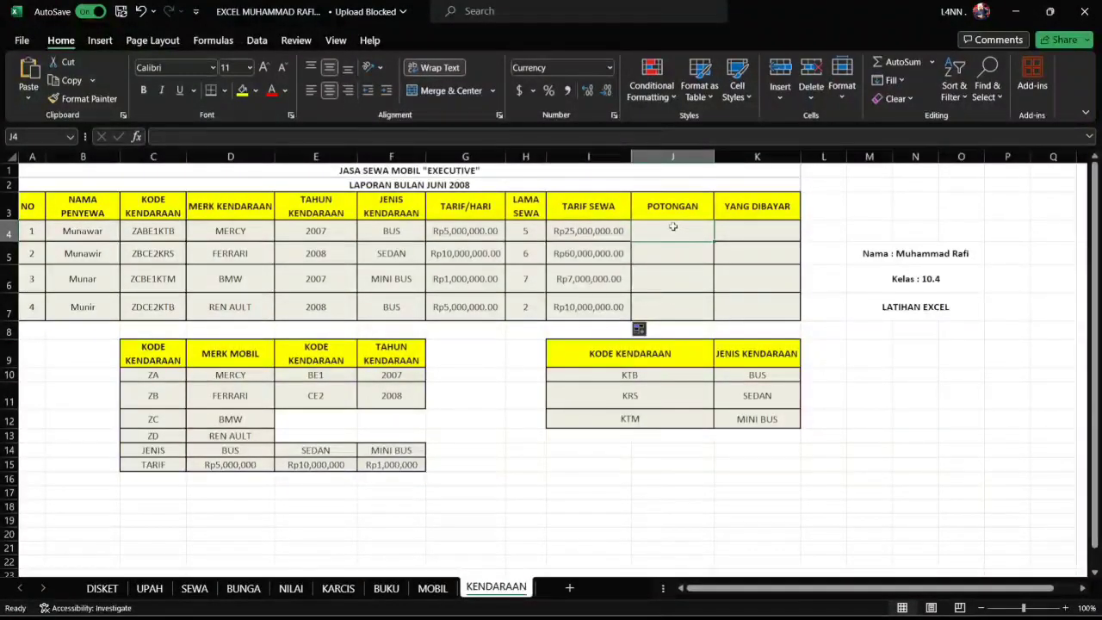
{"action": "type", "text": "="}
{"action": "left_click", "coordinate": [619, 231]}
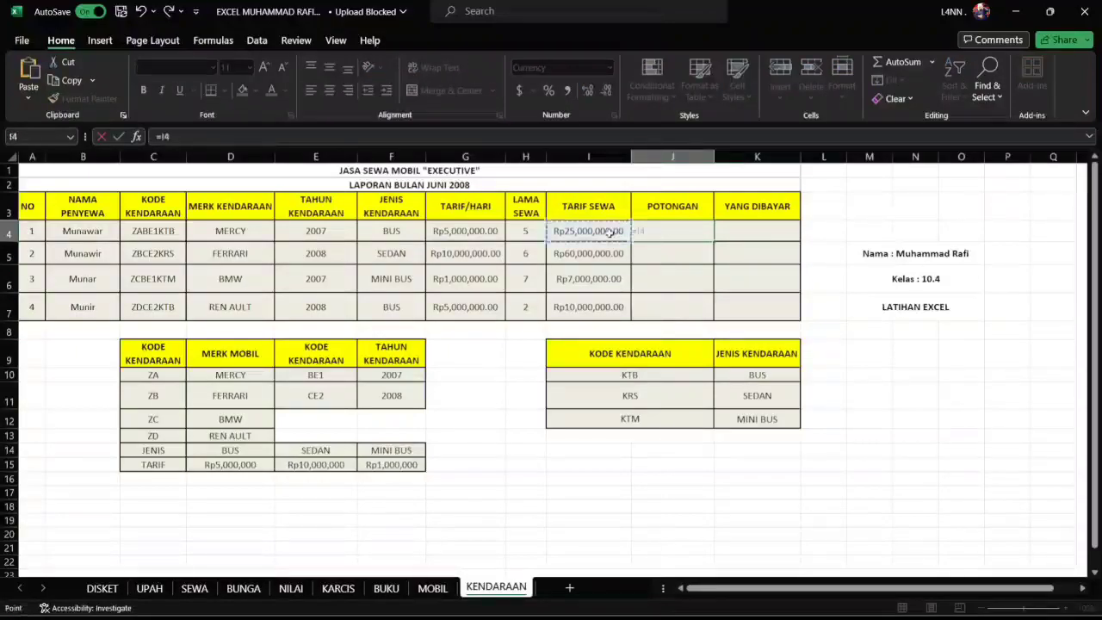
{"action": "type", "text": "*0.1"}
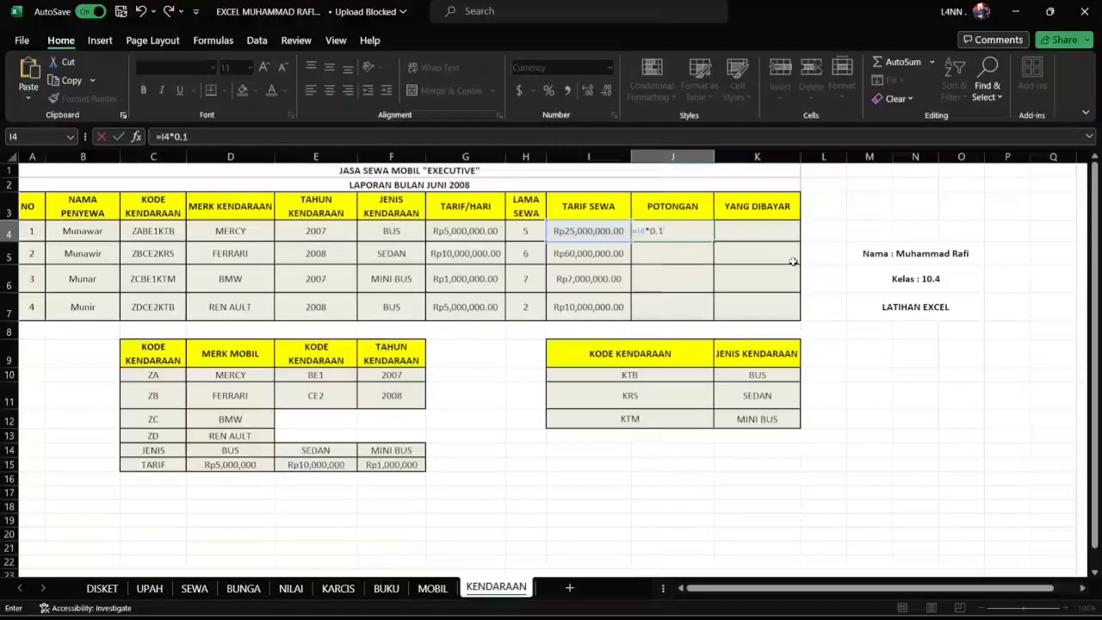
{"action": "key", "text": "Return"}
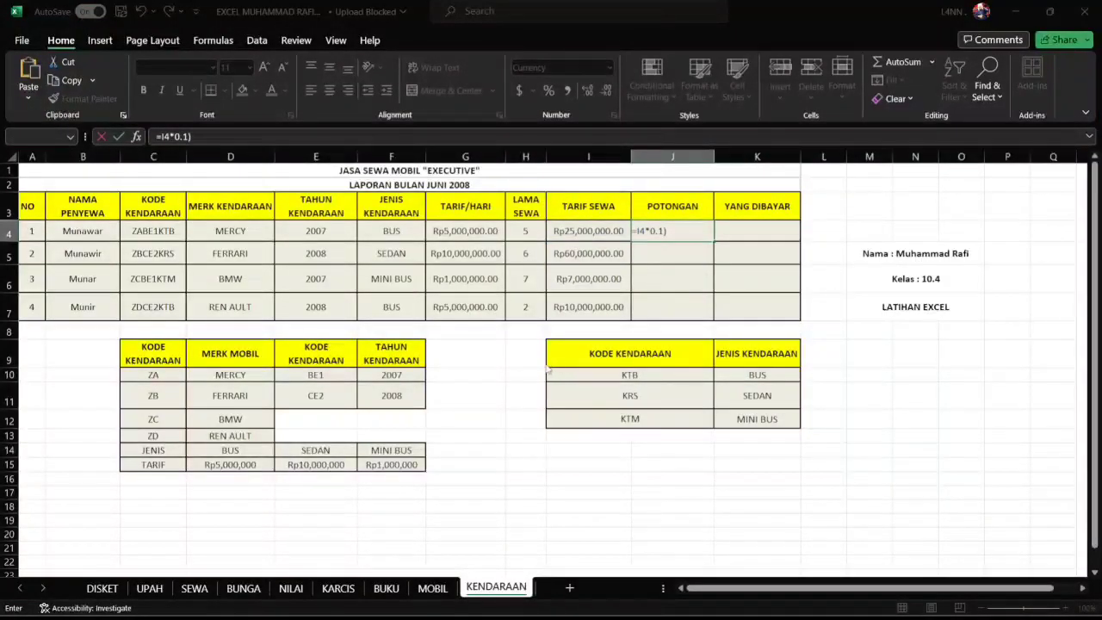
{"action": "key", "text": "Return"}
{"action": "key", "text": "Up"}
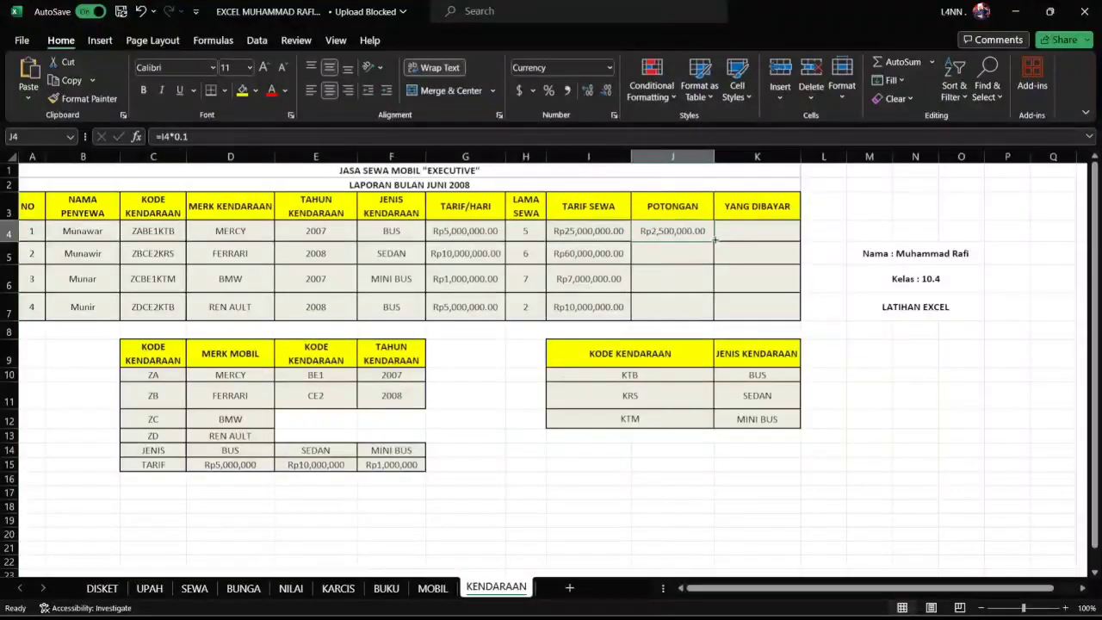
{"action": "left_click_drag", "start_coordinate": [714, 240], "coordinate": [715, 318]}
Enter the YANG DIBAYAR formula =J4-I4 in K4 and fill it down to K7
{"action": "left_click", "coordinate": [757, 239]}
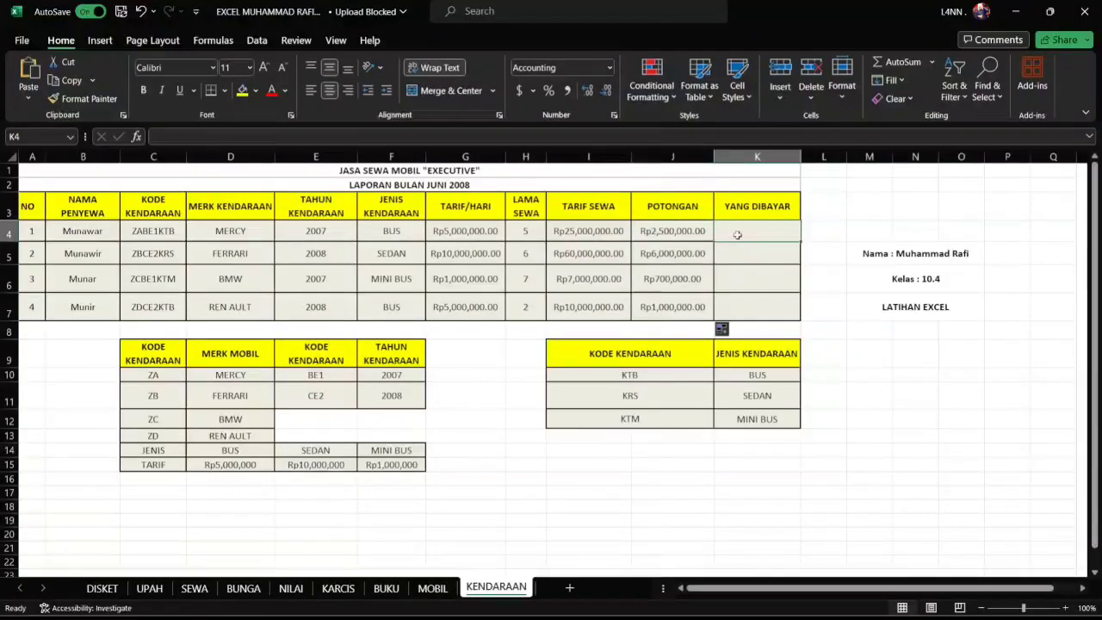
{"action": "type", "text": "="}
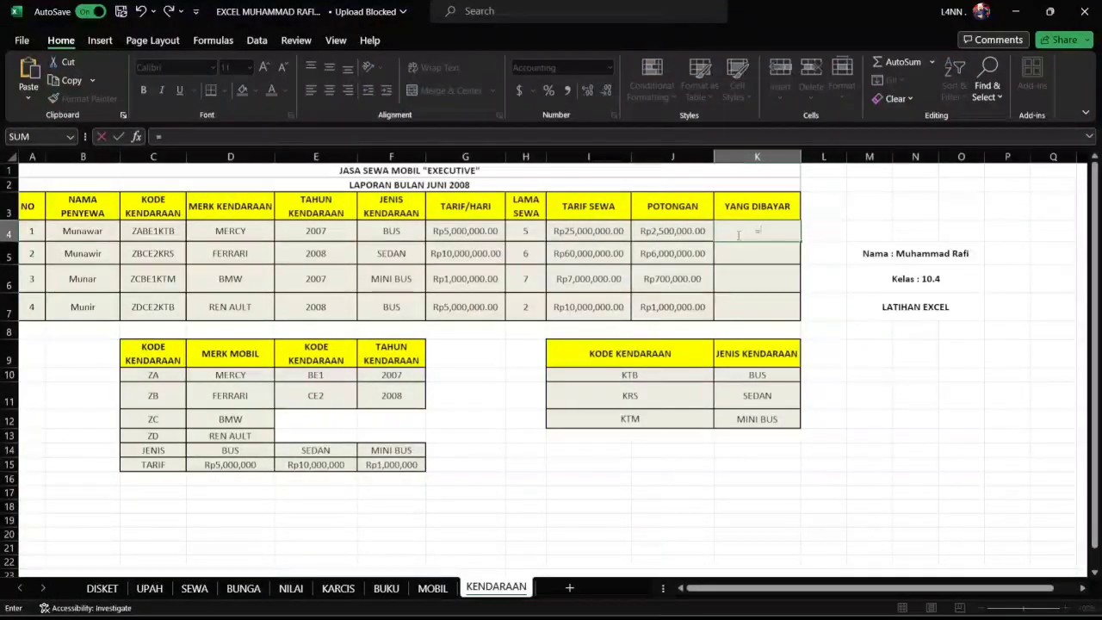
{"action": "left_click", "coordinate": [699, 237]}
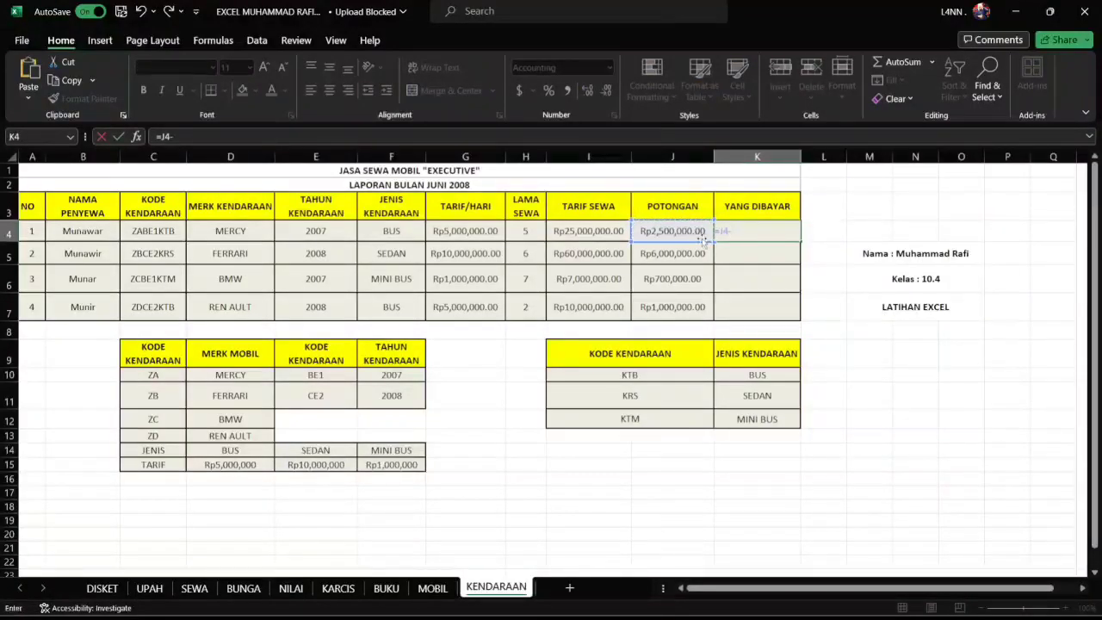
{"action": "type", "text": "-"}
{"action": "left_click", "coordinate": [603, 230]}
{"action": "key", "text": "ctrl+Return"}
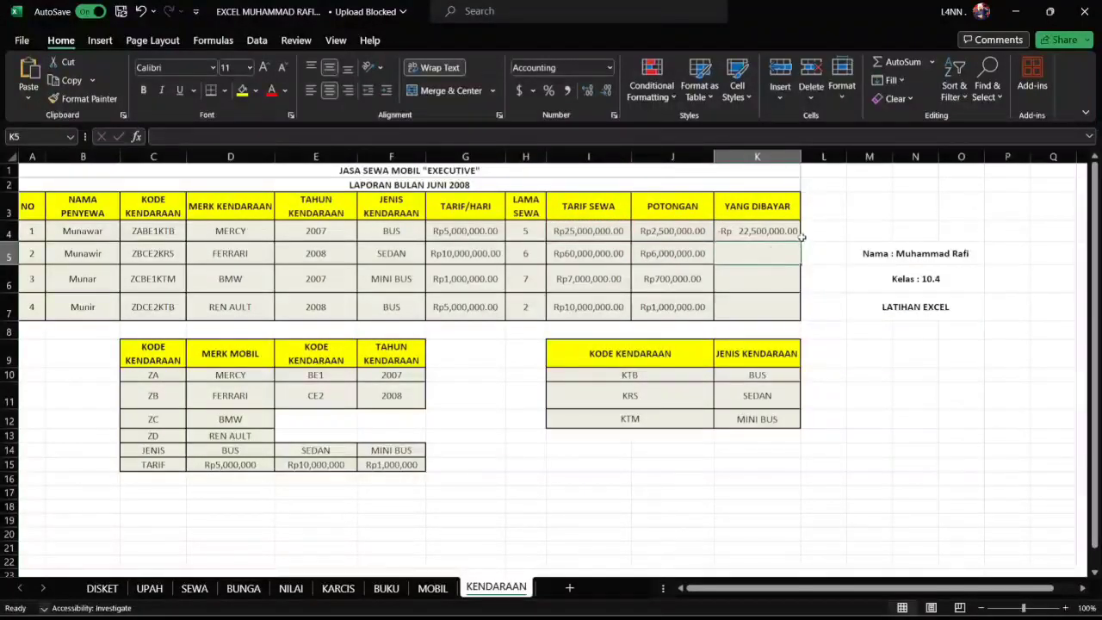
{"action": "left_click_drag", "start_coordinate": [793, 231], "coordinate": [793, 312]}
{"action": "left_click", "coordinate": [858, 390]}
{"action": "left_click", "coordinate": [871, 333]}
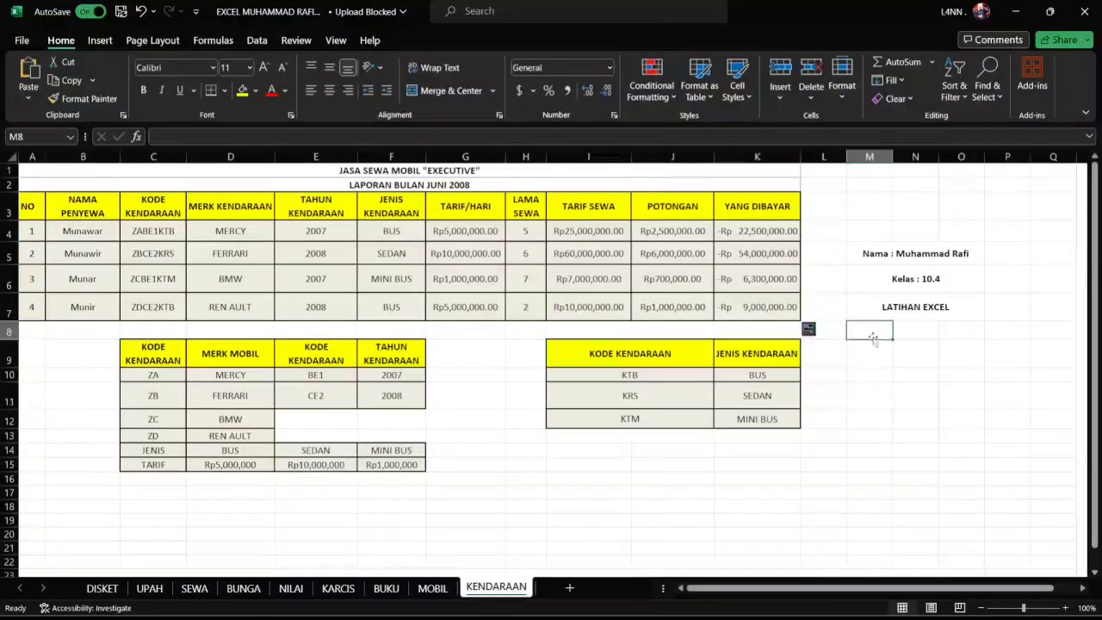